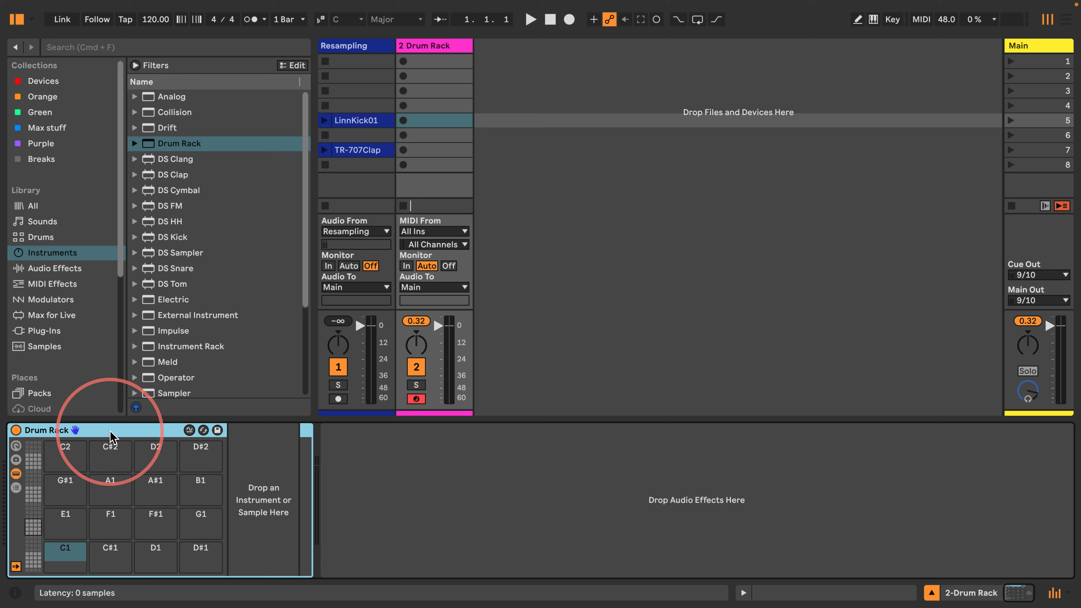
Go through the Drum Rack's empty pads between C1 and D#2 to examine which note each one represents
{"action": "left_click", "coordinate": [60, 551]}
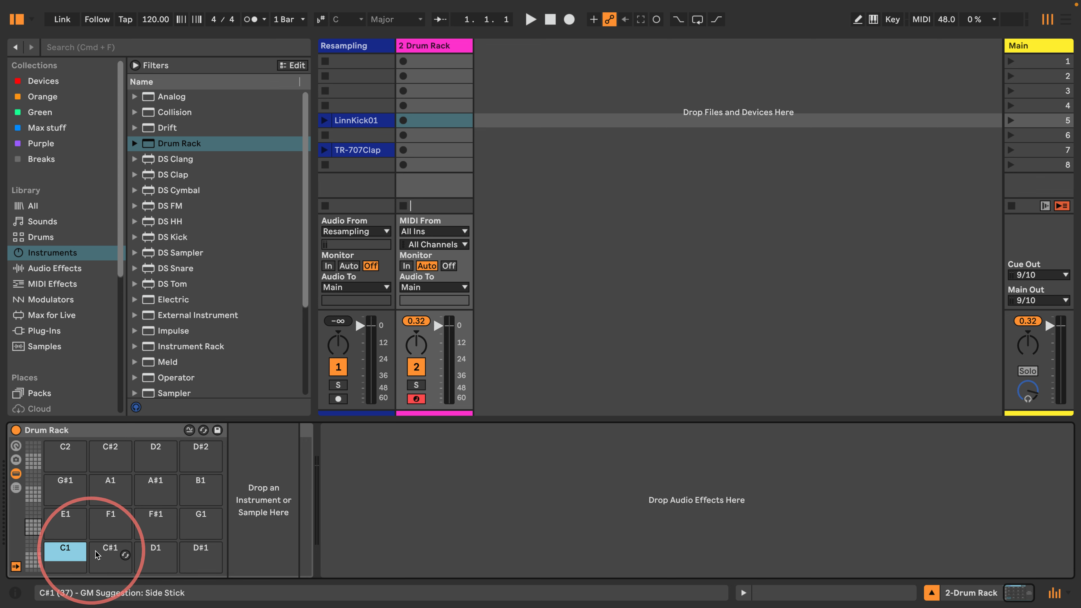
{"action": "left_click", "coordinate": [190, 521]}
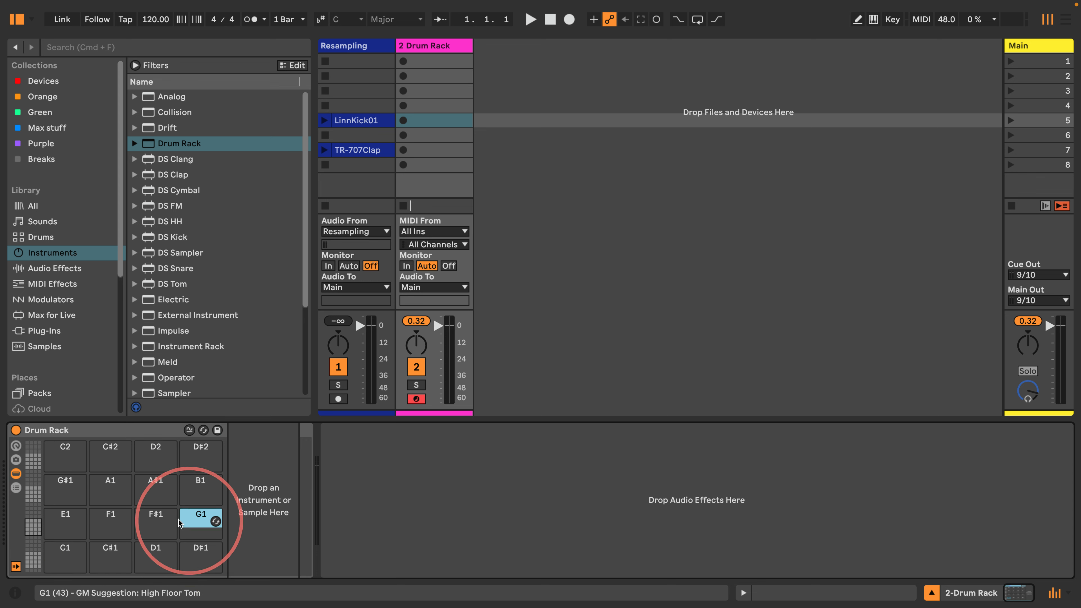
{"action": "left_click", "coordinate": [151, 519]}
{"action": "left_click", "coordinate": [105, 515]}
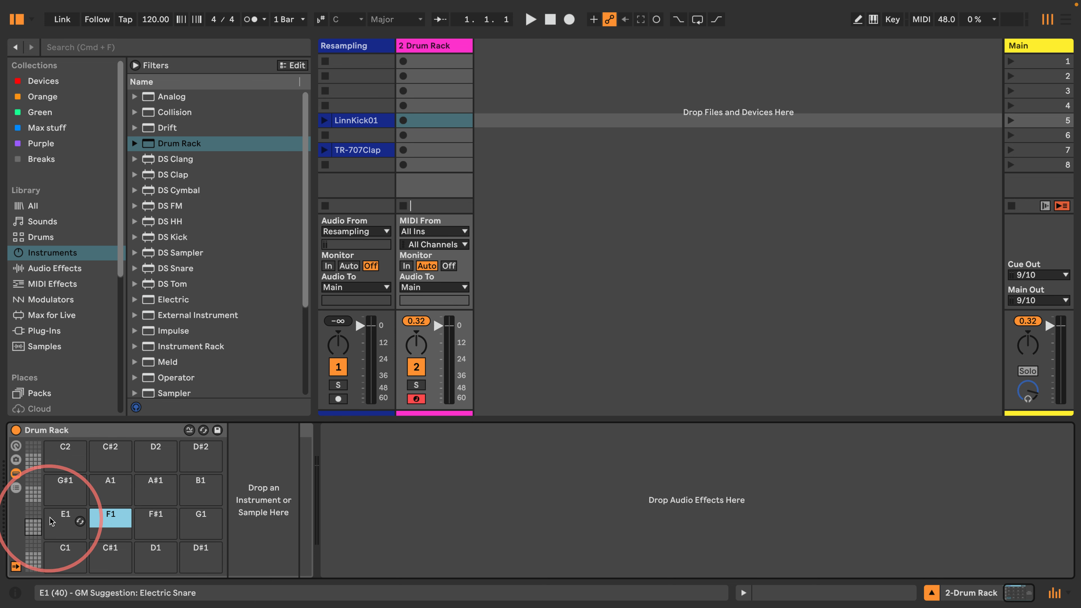
{"action": "left_click", "coordinate": [64, 518]}
{"action": "left_click", "coordinate": [65, 485]}
{"action": "left_click", "coordinate": [111, 485]}
{"action": "left_click", "coordinate": [154, 483]}
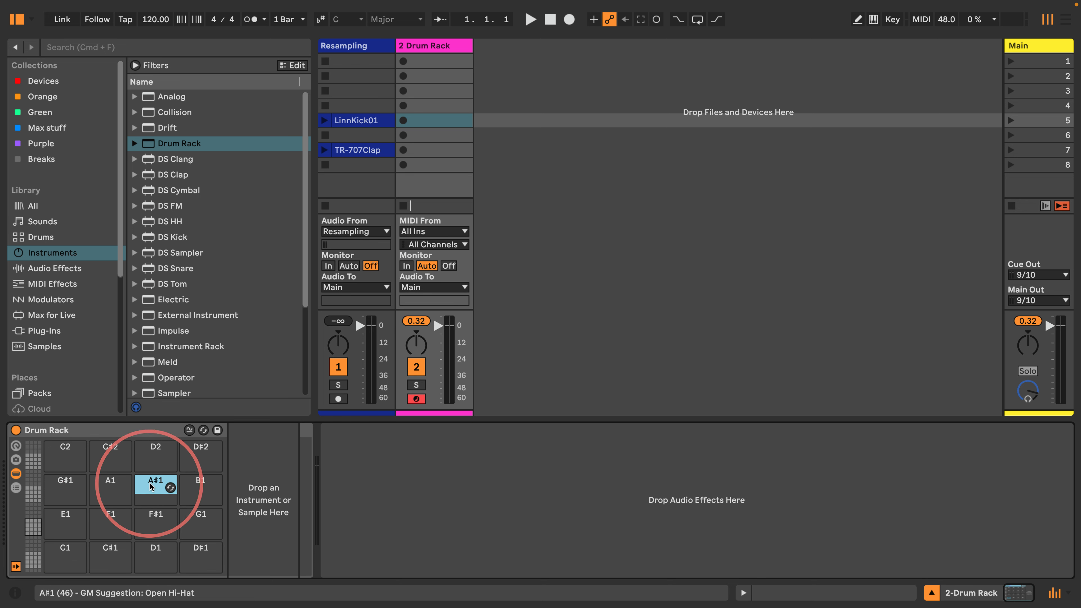
{"action": "left_click", "coordinate": [200, 488]}
{"action": "left_click", "coordinate": [181, 446]}
{"action": "left_click", "coordinate": [153, 452]}
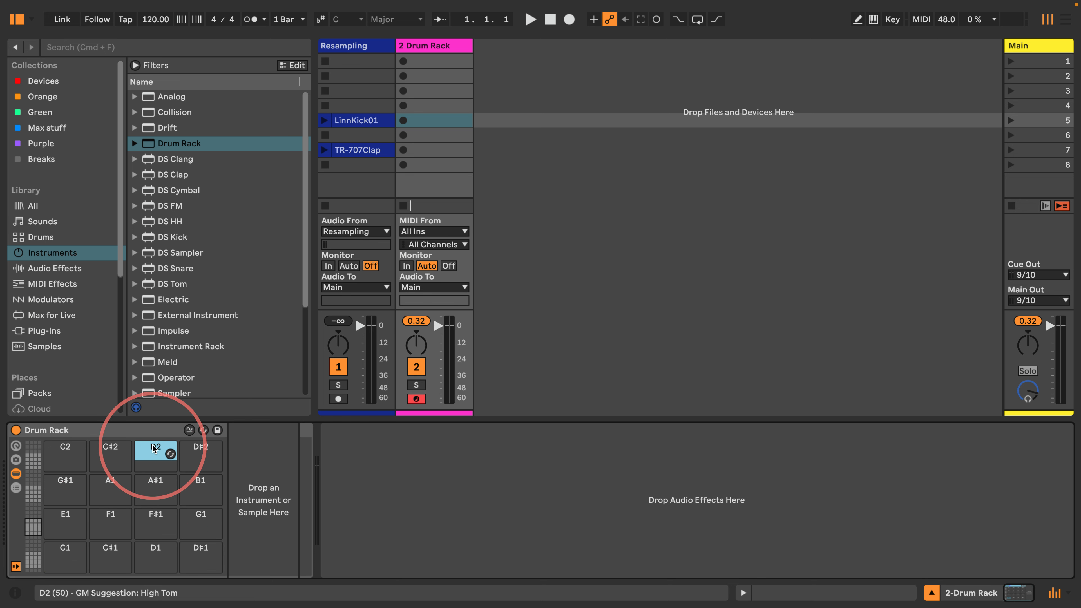
{"action": "left_click", "coordinate": [109, 453]}
{"action": "left_click", "coordinate": [64, 453]}
{"action": "left_click", "coordinate": [64, 553]}
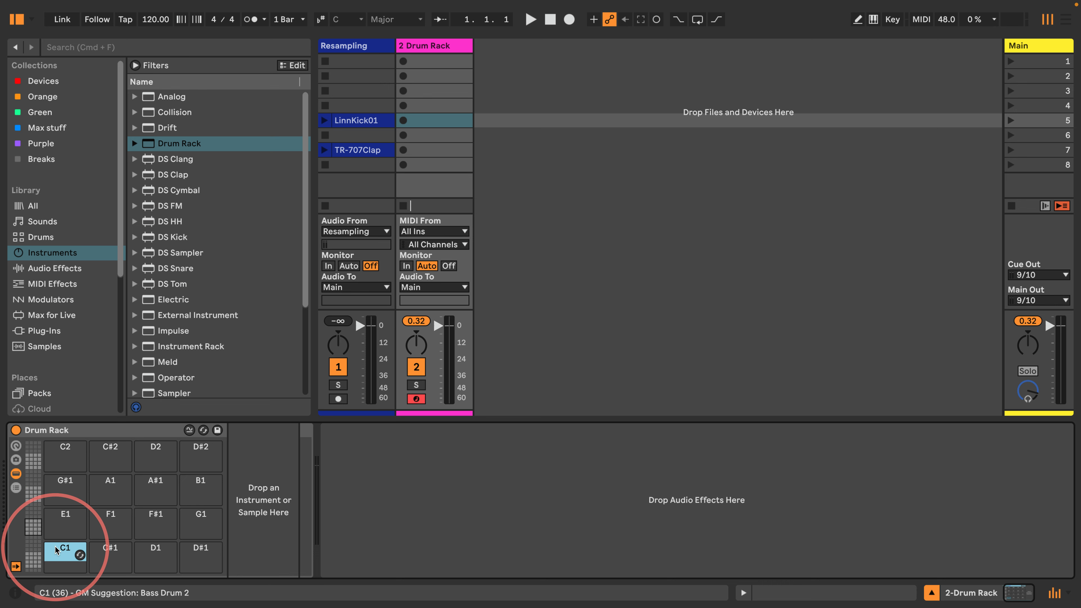
{"action": "left_click", "coordinate": [109, 554]}
{"action": "left_click", "coordinate": [154, 553]}
{"action": "left_click", "coordinate": [194, 552]}
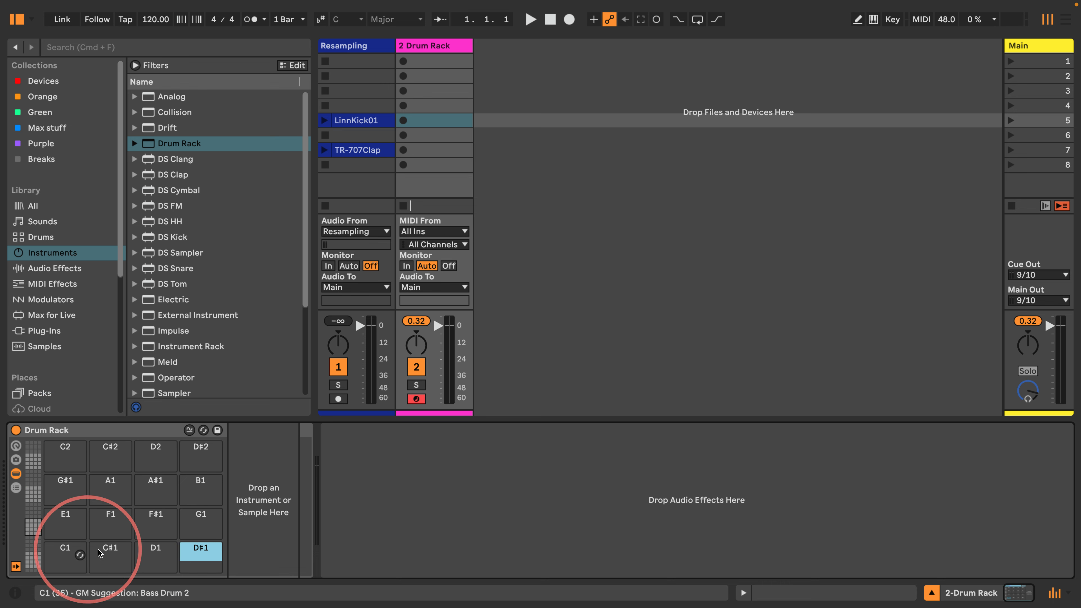
{"action": "left_click", "coordinate": [110, 552]}
Load the LinnKick01 clip onto Drum Rack pad C1 and the TR-707Clap clip onto pad C#1
{"action": "left_click", "coordinate": [357, 121]}
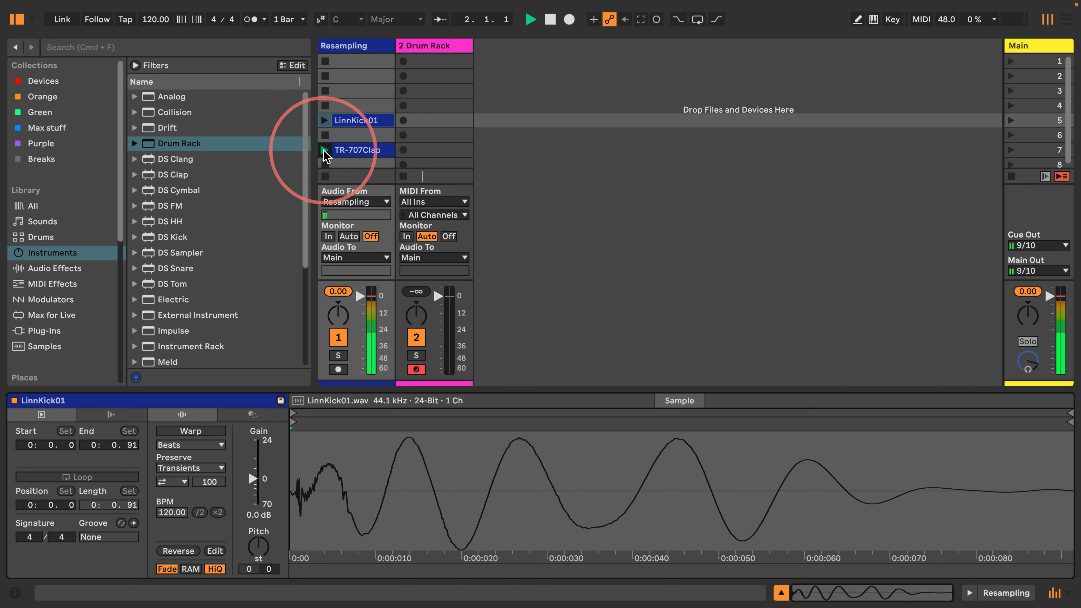
{"action": "left_click", "coordinate": [417, 45]}
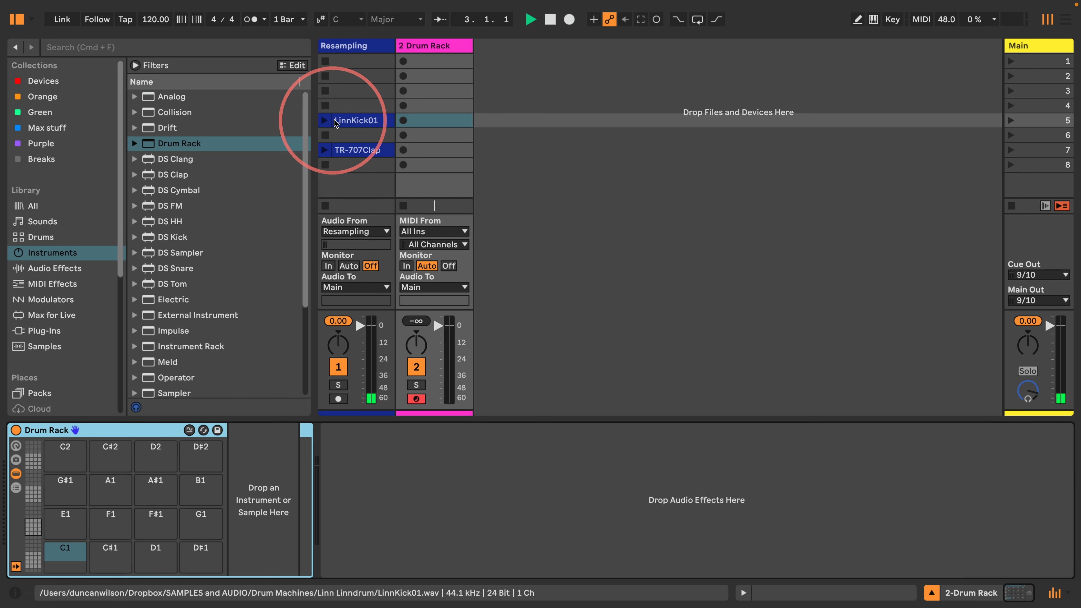
{"action": "left_click_drag", "start_coordinate": [336, 123], "coordinate": [64, 552]}
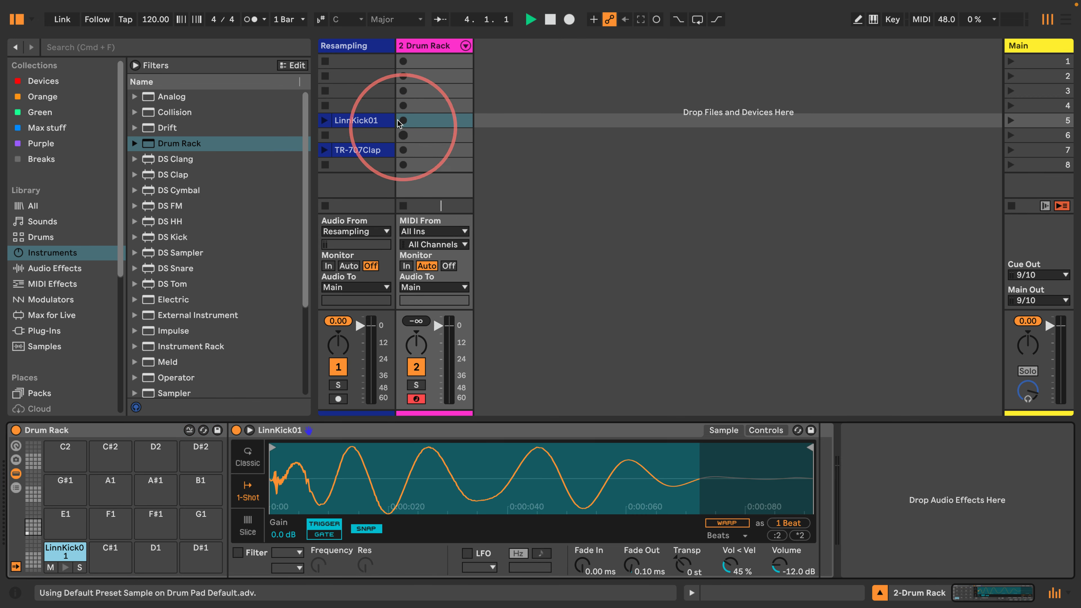
{"action": "left_click_drag", "start_coordinate": [354, 149], "coordinate": [107, 547]}
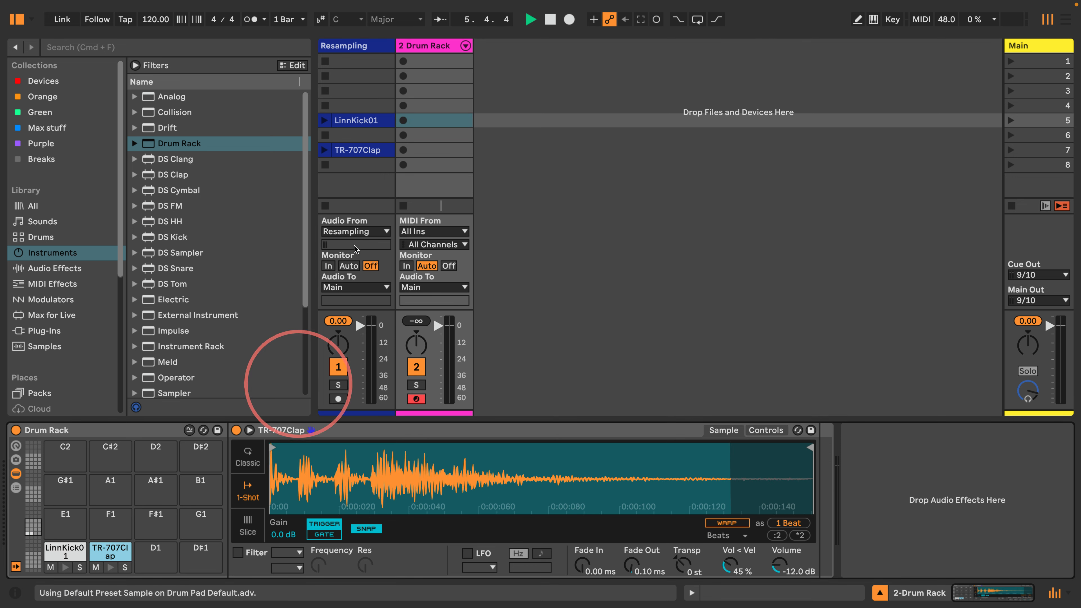
Create a MIDI clip in the Drum Rack track's first slot with LinnKick01 at 1.1 and TR-707Clap at 1.3, and launch it
{"action": "double_click", "coordinate": [434, 62]}
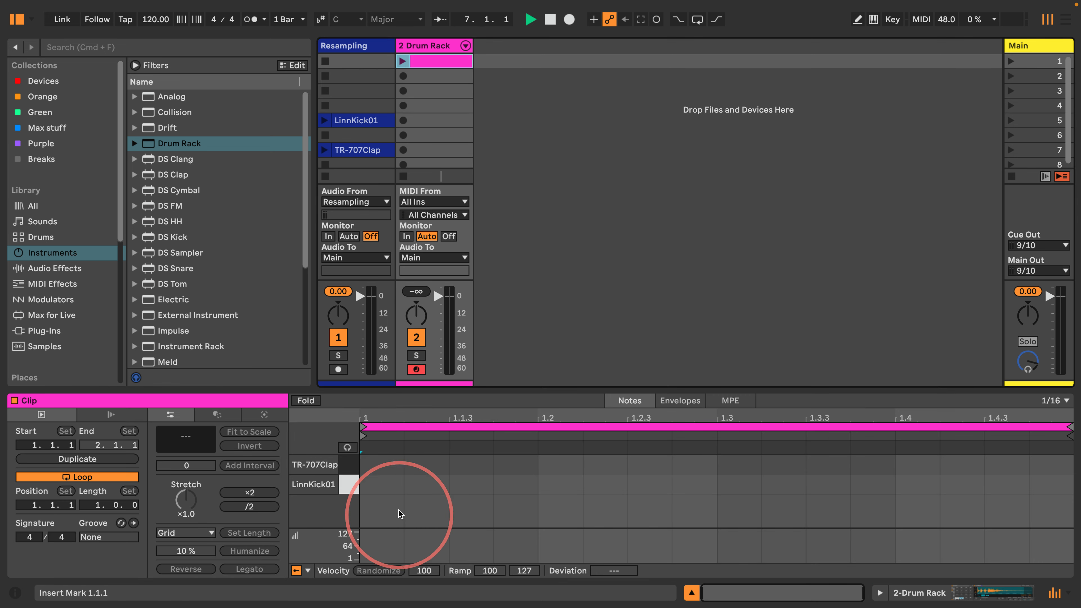
{"action": "double_click", "coordinate": [379, 484]}
{"action": "left_click", "coordinate": [736, 465]}
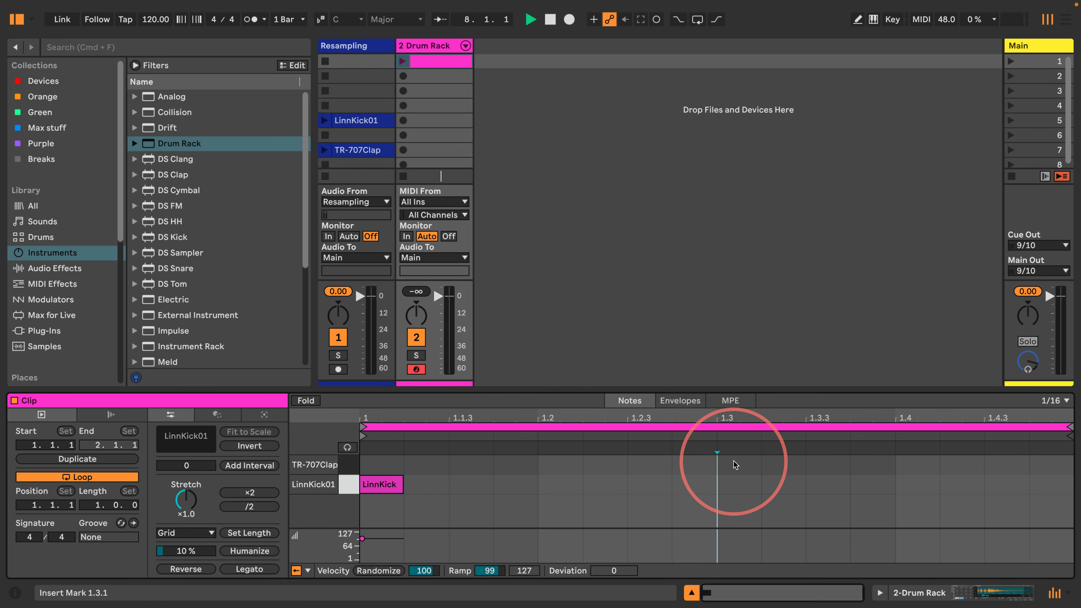
{"action": "double_click", "coordinate": [736, 465]}
{"action": "left_click", "coordinate": [402, 61]}
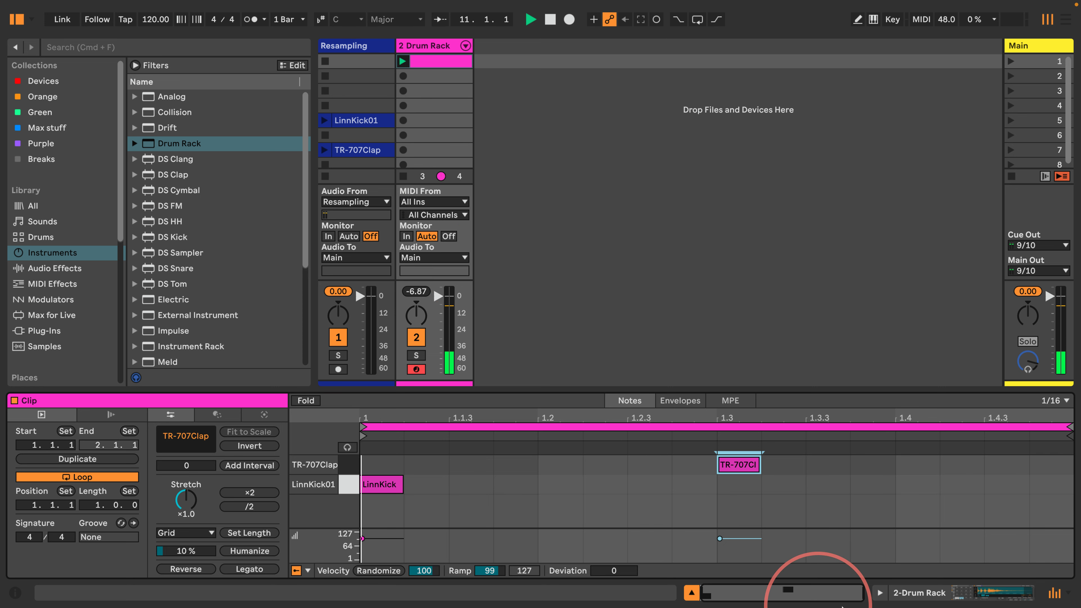
Enable the filter on the LinnKick01 pad's sampler and set its frequency to 1.98 kHz
{"action": "left_click", "coordinate": [907, 593]}
{"action": "left_click", "coordinate": [79, 562]}
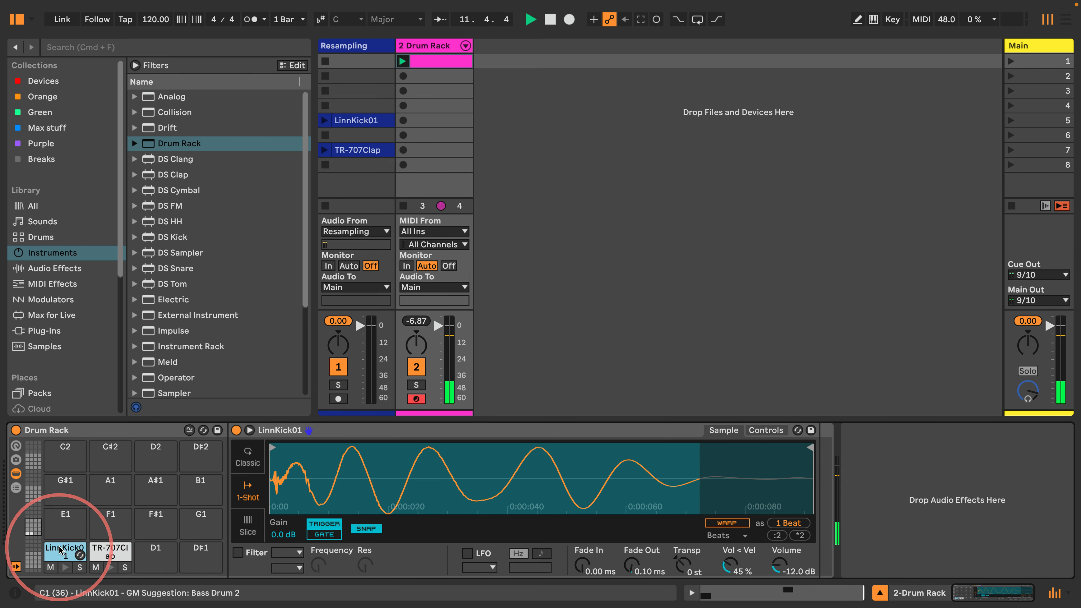
{"action": "left_click", "coordinate": [238, 553]}
{"action": "left_click_drag", "start_coordinate": [317, 565], "coordinate": [317, 579]}
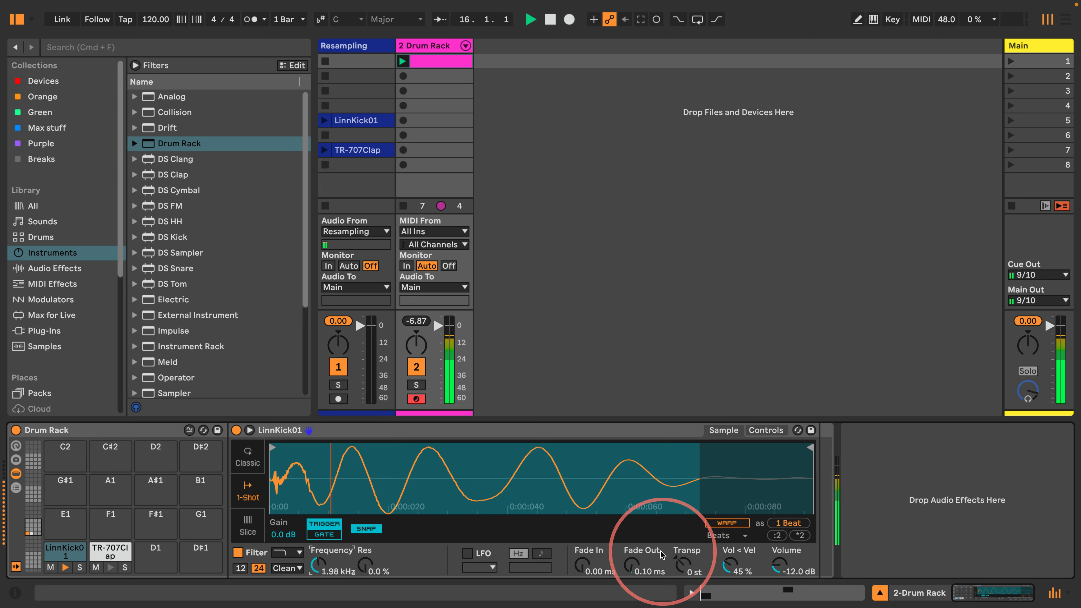
Turn off Snap for the kick and clap samples, setting Fade Out to 50.6 ms on LinnKick01 and 111 ms on TR-707Clap
{"action": "left_click", "coordinate": [361, 529]}
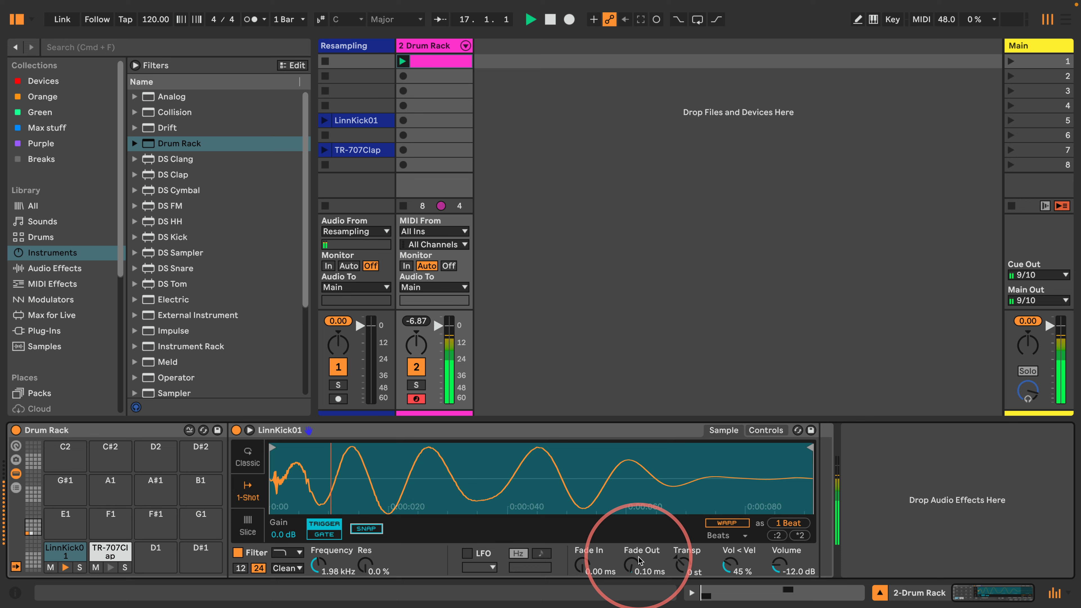
{"action": "left_click_drag", "start_coordinate": [631, 566], "coordinate": [631, 551]}
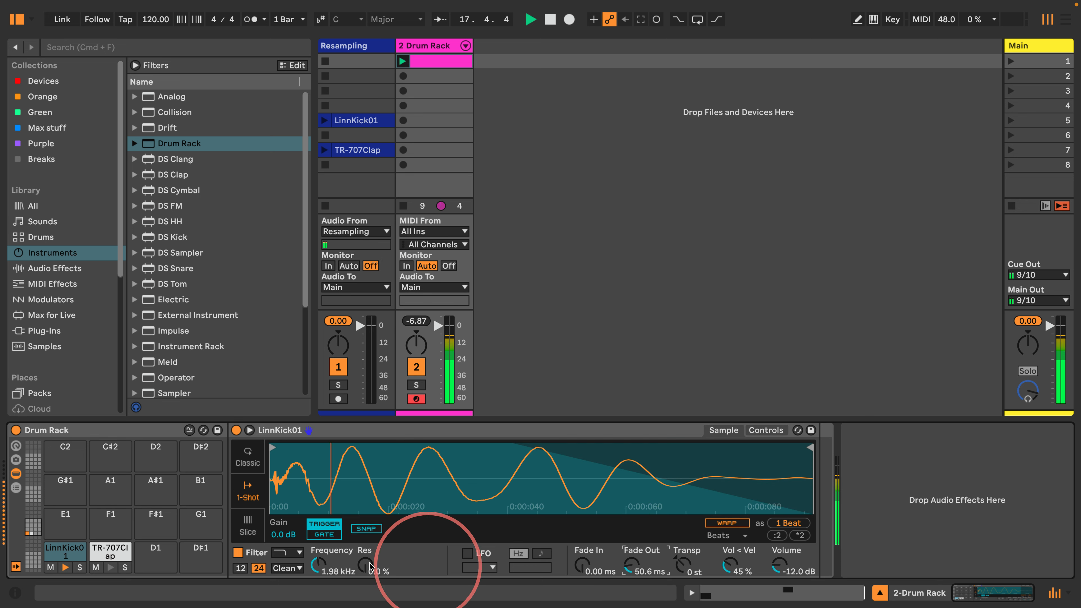
{"action": "left_click", "coordinate": [110, 552]}
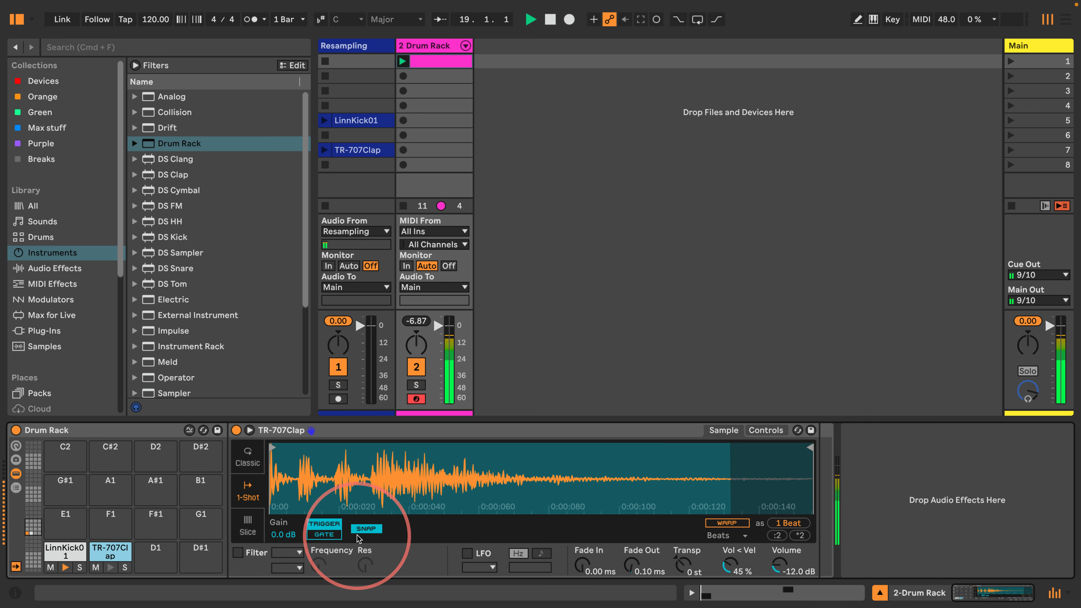
{"action": "left_click_drag", "start_coordinate": [632, 566], "coordinate": [631, 549]}
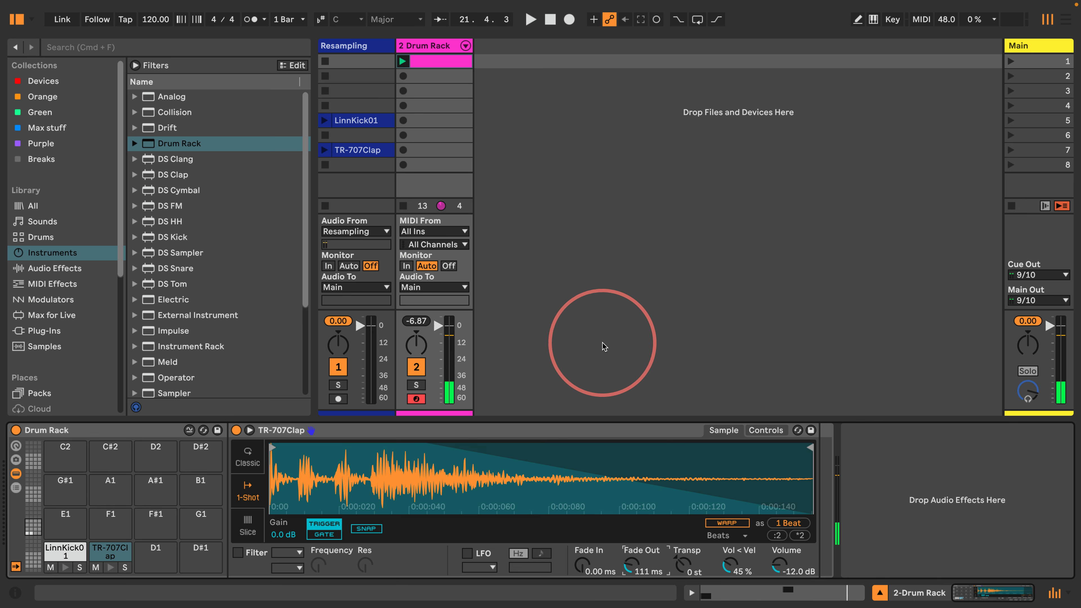
Load DS HH onto pad D1, insert a Note Echo MIDI effect before it, and start playback
{"action": "left_click_drag", "start_coordinate": [170, 221], "coordinate": [152, 553]}
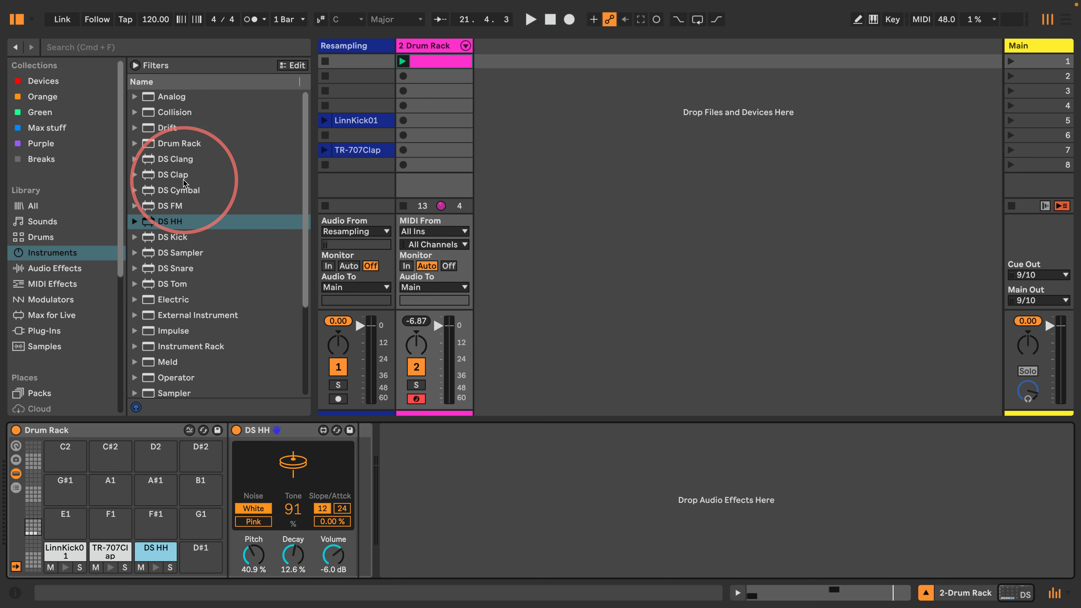
{"action": "left_click", "coordinate": [41, 285]}
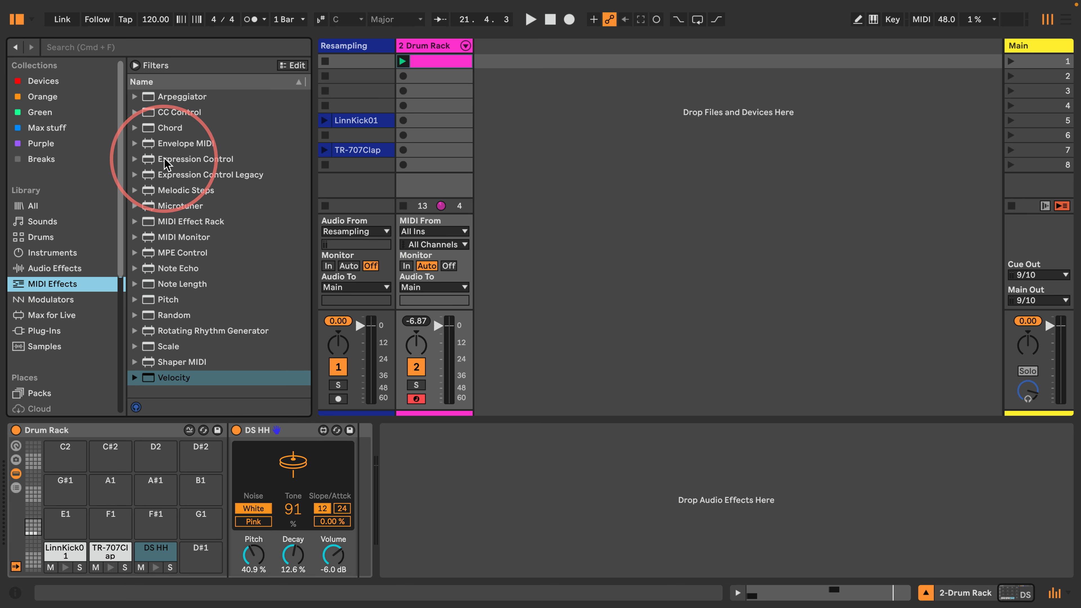
{"action": "left_click_drag", "start_coordinate": [146, 272], "coordinate": [231, 459]}
{"action": "key", "text": "space"}
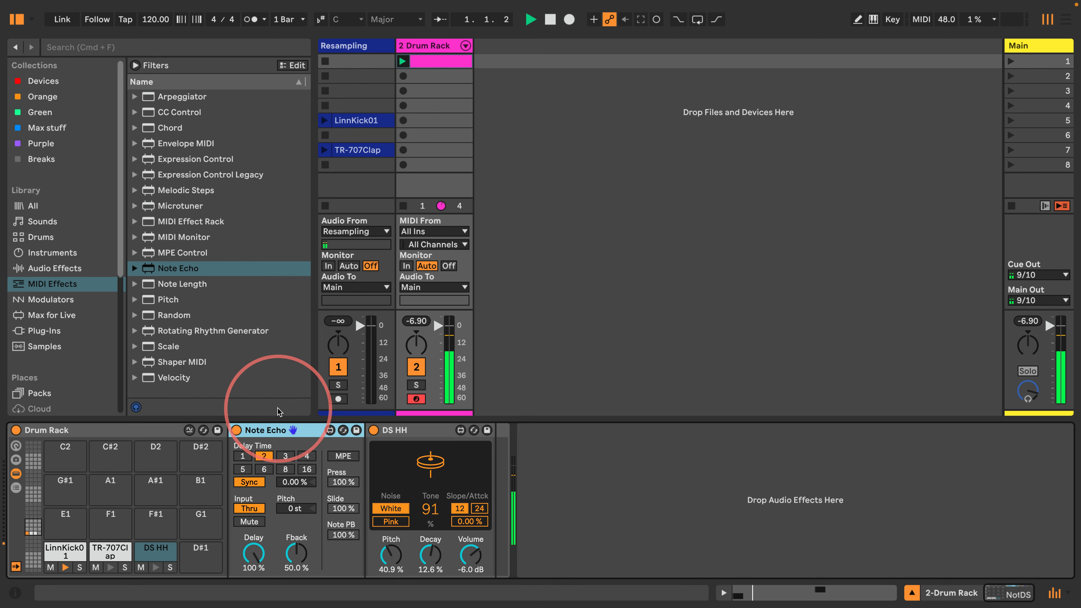
Add 1/16 DS HH notes on all four beats of the drum clip, at 1.1, 1.2, 1.3 and 1.4
{"action": "left_click", "coordinate": [442, 60]}
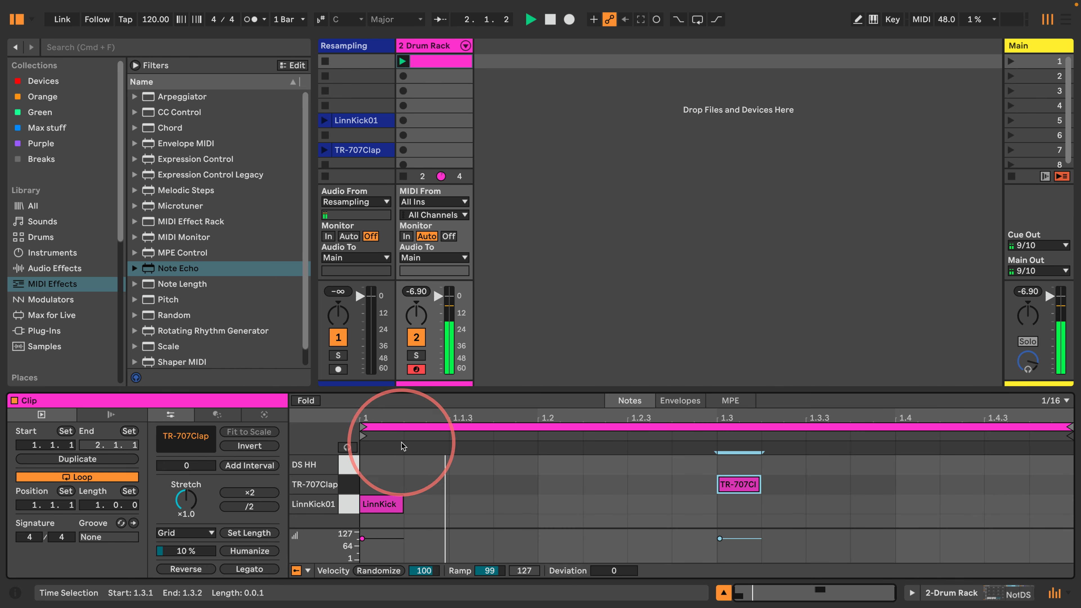
{"action": "double_click", "coordinate": [380, 470]}
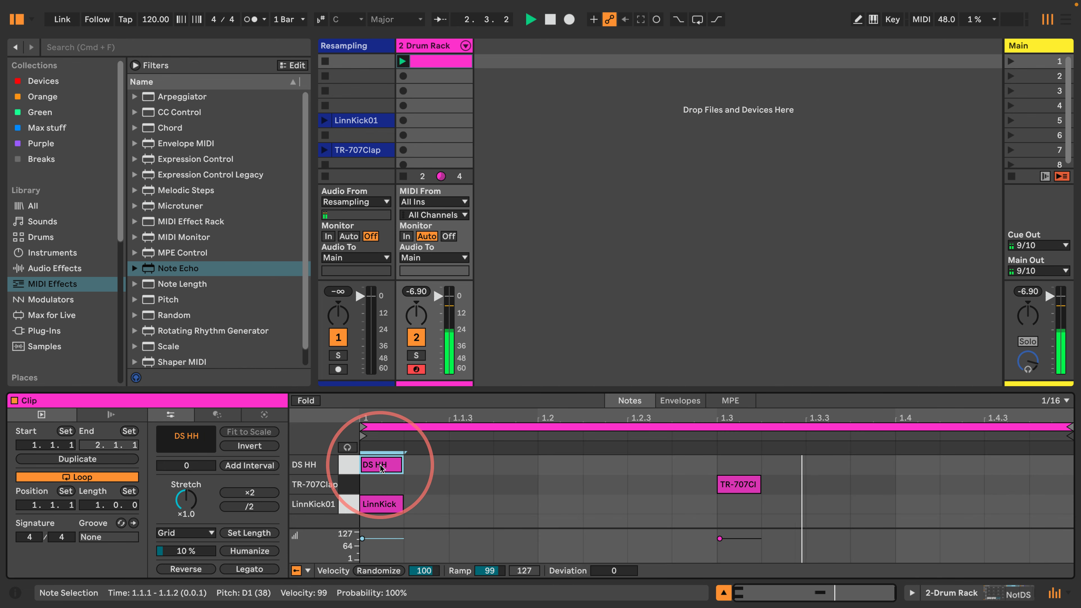
{"action": "double_click", "coordinate": [554, 467]}
{"action": "double_click", "coordinate": [736, 465]}
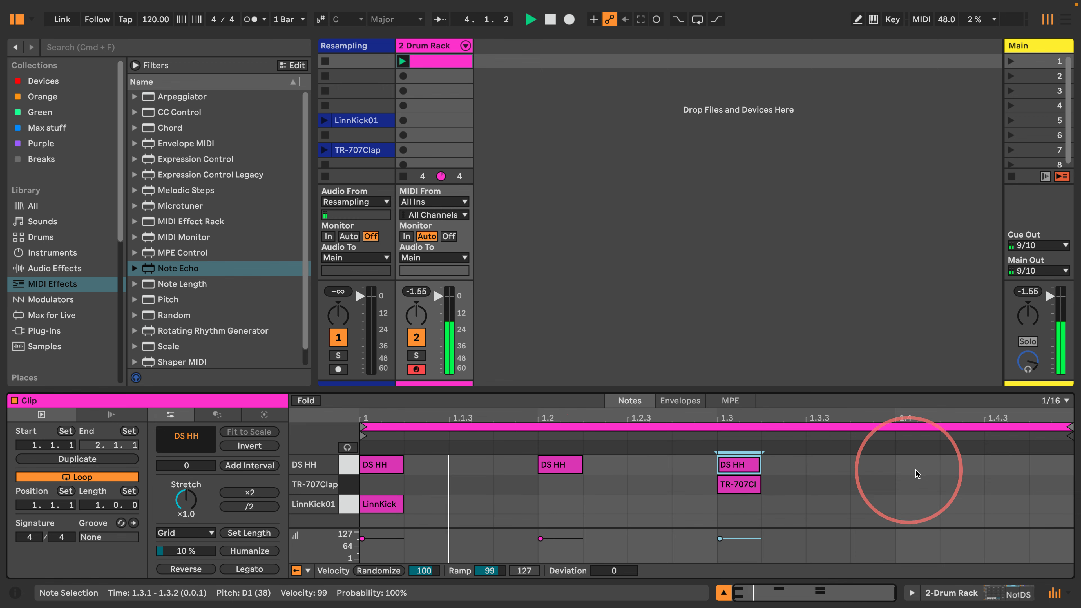
{"action": "left_click", "coordinate": [907, 467]}
{"action": "double_click", "coordinate": [909, 467]}
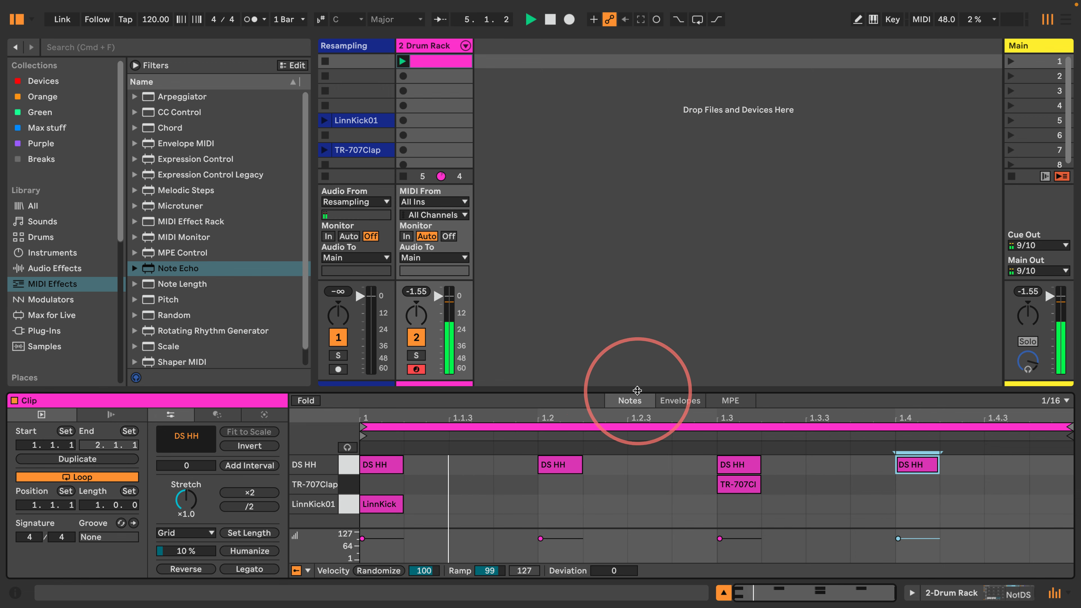
Enlarge the clip editor, show the devices beneath it, and set Note Echo's Delay to 21.3 %
{"action": "left_click_drag", "start_coordinate": [622, 390], "coordinate": [618, 283]}
{"action": "left_click", "coordinate": [912, 593]}
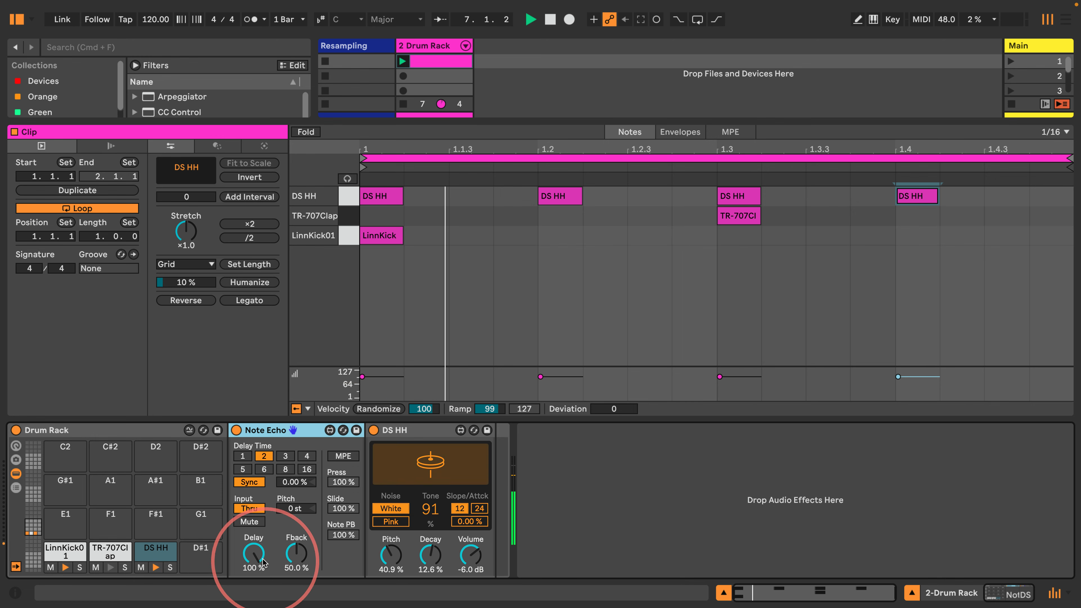
{"action": "mouse_move", "coordinate": [254, 554]}
{"action": "left_mouse_down"}
{"action": "mouse_move", "coordinate": [254, 579]}
{"action": "mouse_move", "coordinate": [245, 572]}
{"action": "left_mouse_up"}
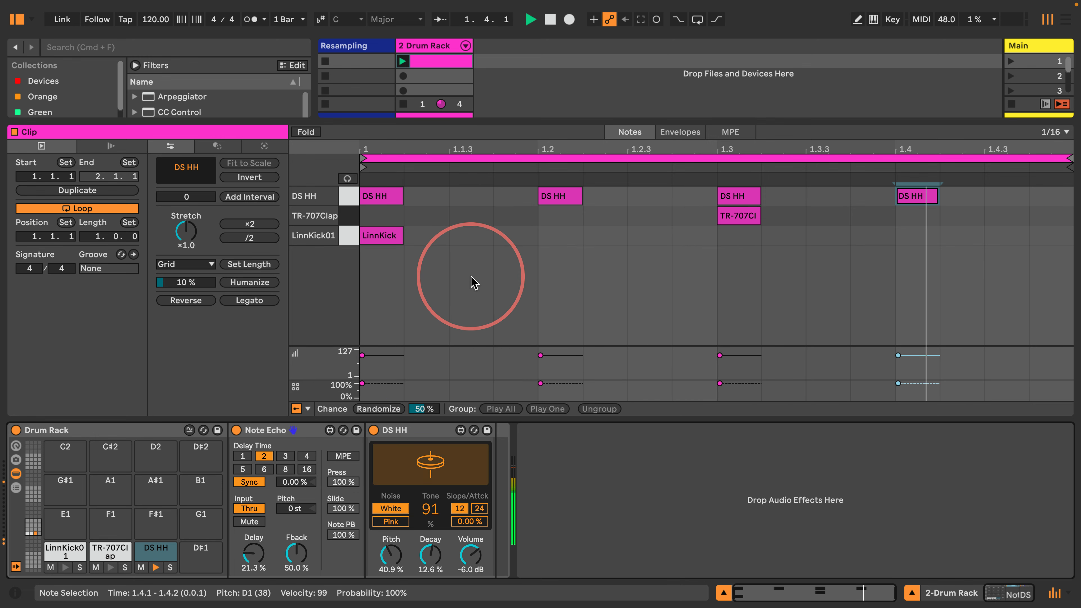
Set the chance of the DS HH notes on beats 2, 3 and 4 to 48 %
{"action": "left_click_drag", "start_coordinate": [974, 196], "coordinate": [478, 198]}
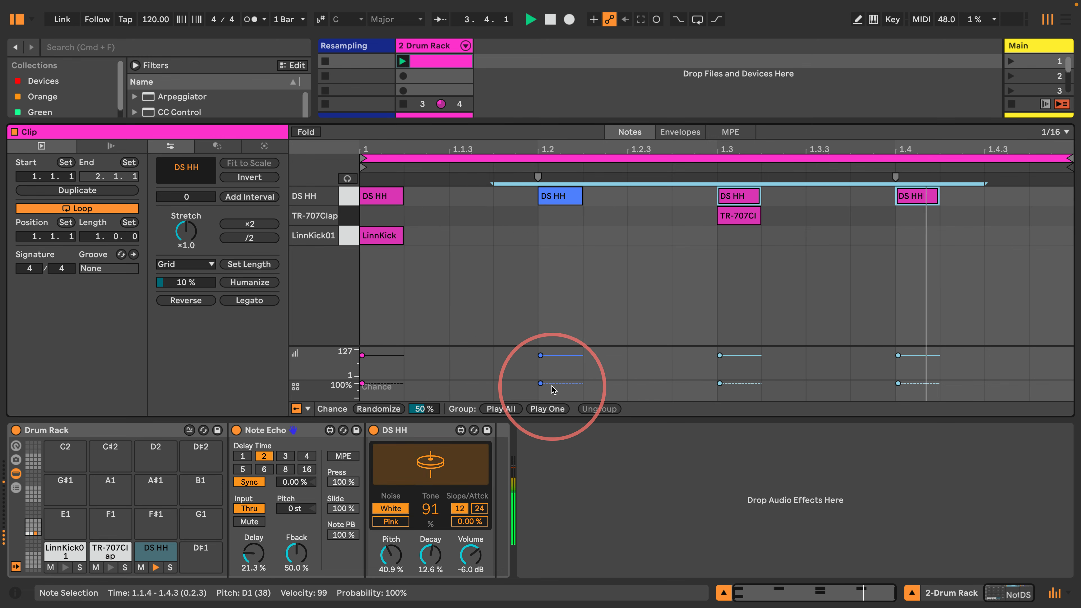
{"action": "left_click_drag", "start_coordinate": [540, 383], "coordinate": [540, 384]}
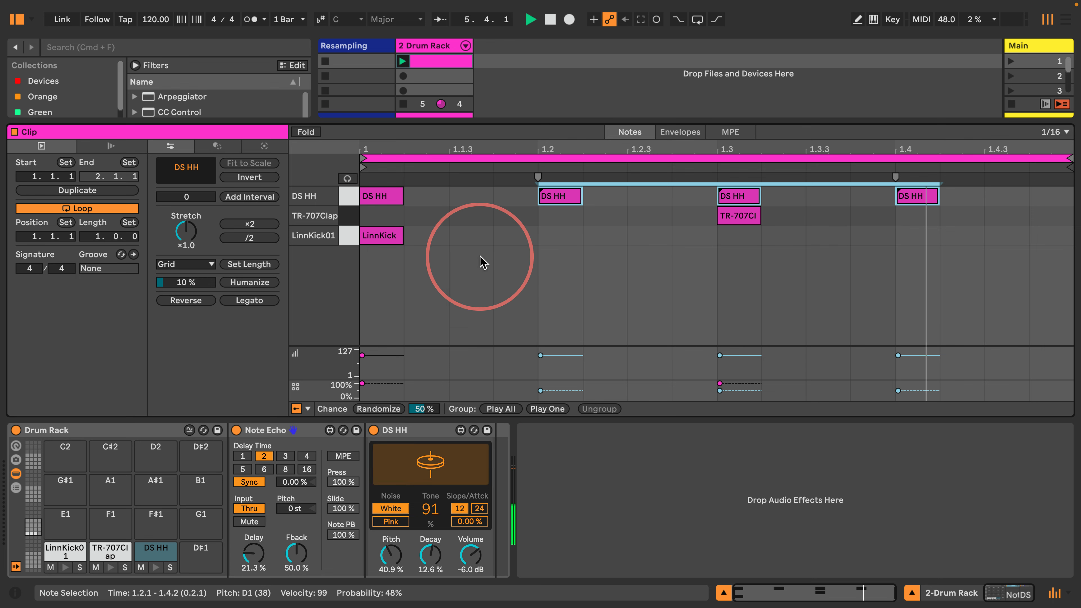
{"action": "left_click", "coordinate": [475, 229]}
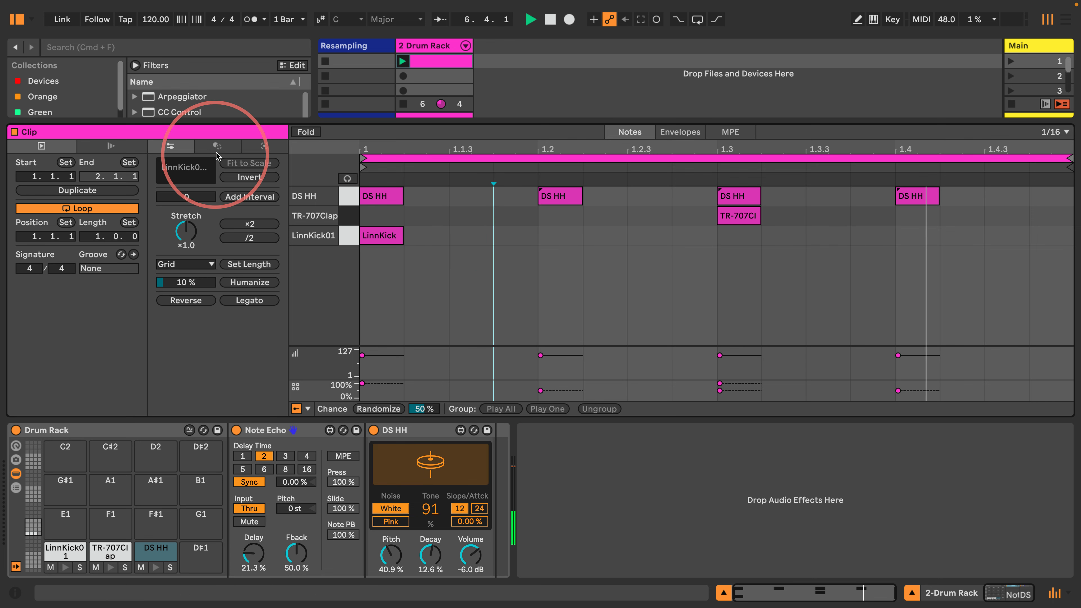
Insert an Expression Control before Note Echo, with its source set to Random in Remote mode and mapped to Note Echo's Beat Division
{"action": "left_click_drag", "start_coordinate": [199, 124], "coordinate": [199, 222]}
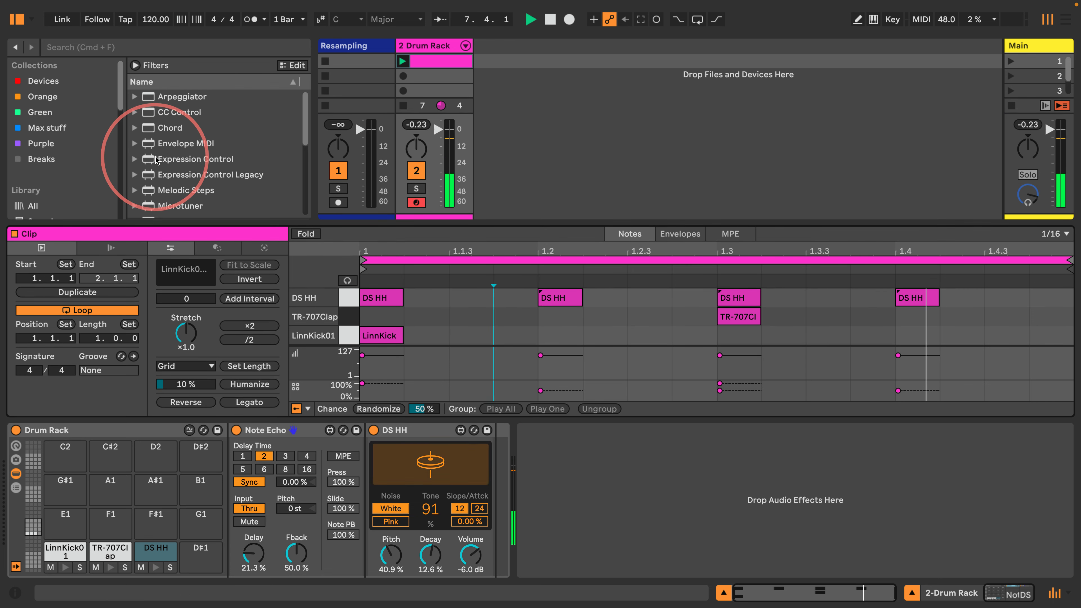
{"action": "left_click_drag", "start_coordinate": [141, 159], "coordinate": [228, 480]}
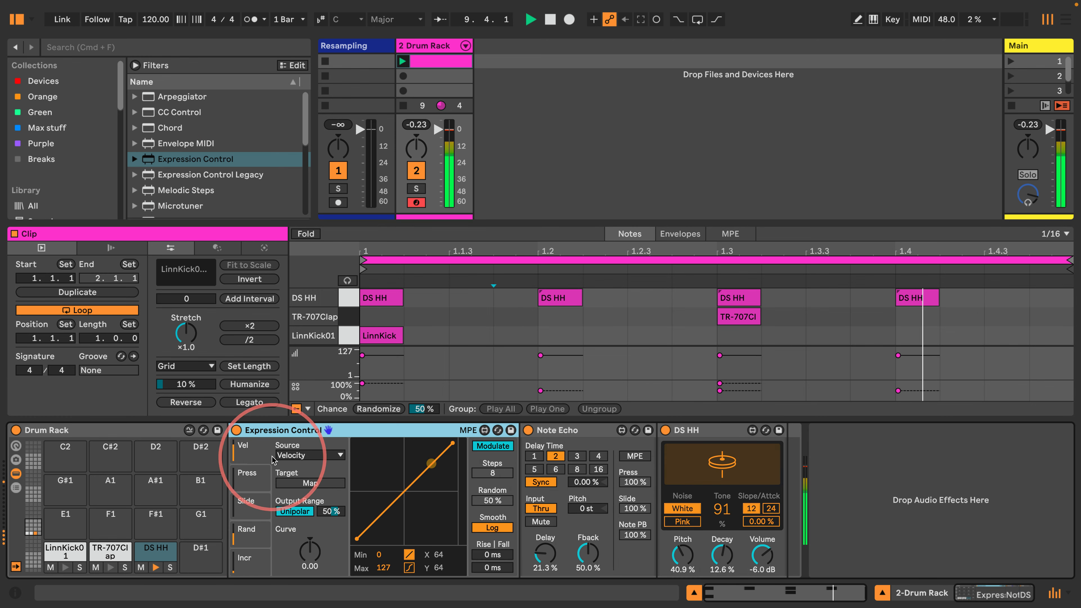
{"action": "left_click", "coordinate": [255, 538]}
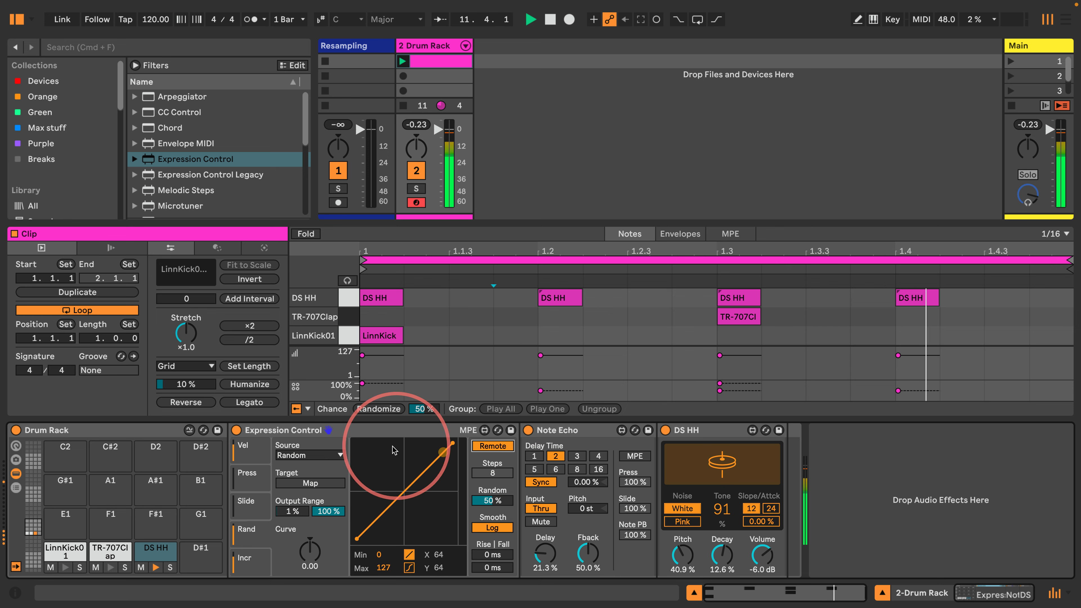
{"action": "left_click", "coordinate": [575, 464]}
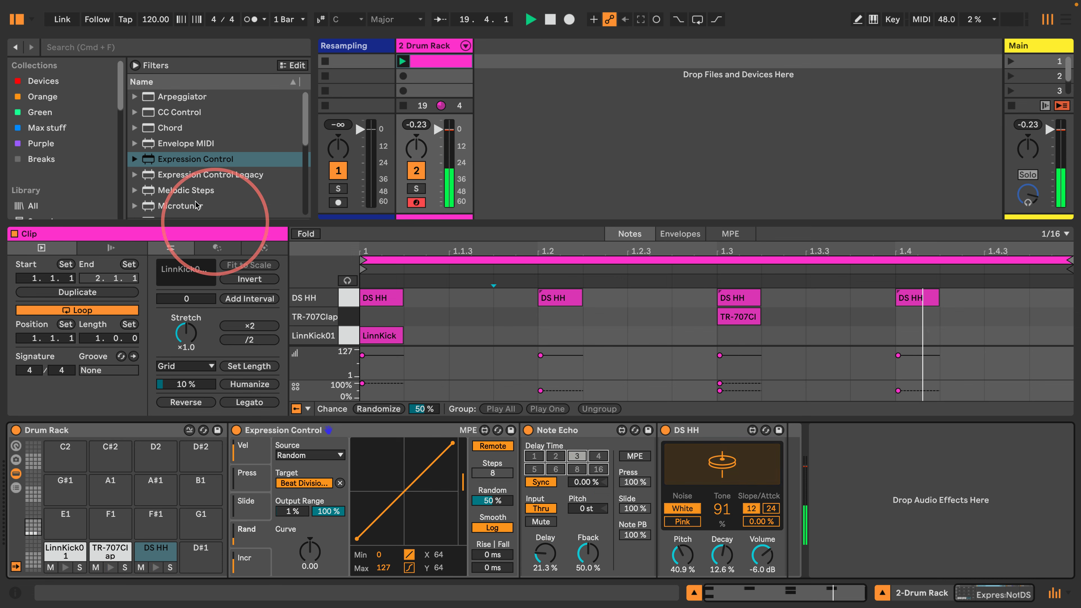
Insert a second Expression Control between Note Echo and DS HH
{"action": "left_click_drag", "start_coordinate": [150, 162], "coordinate": [659, 458]}
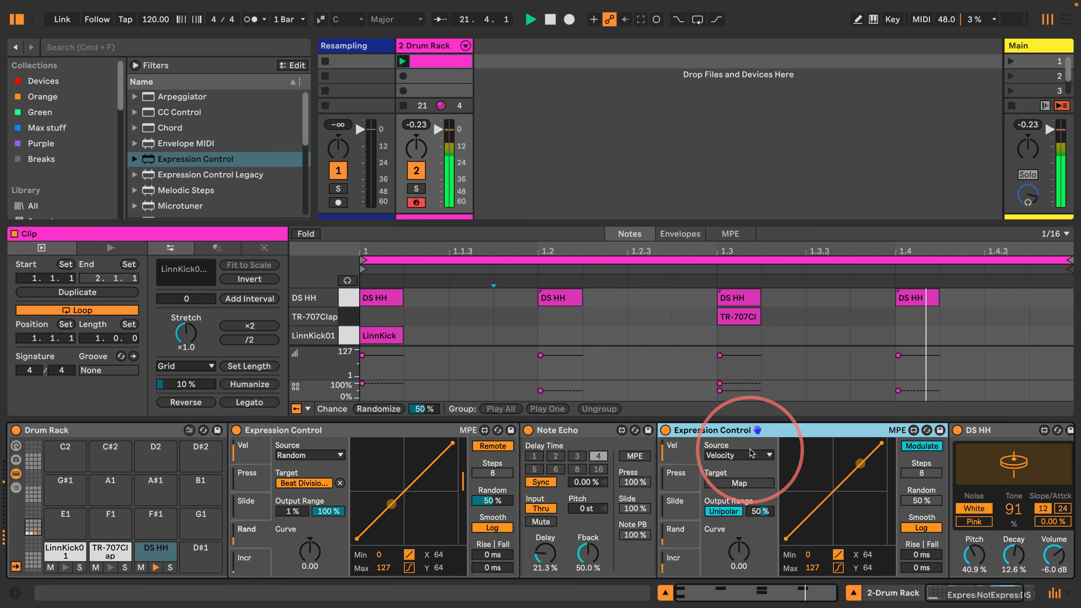
{"action": "left_click", "coordinate": [166, 431]}
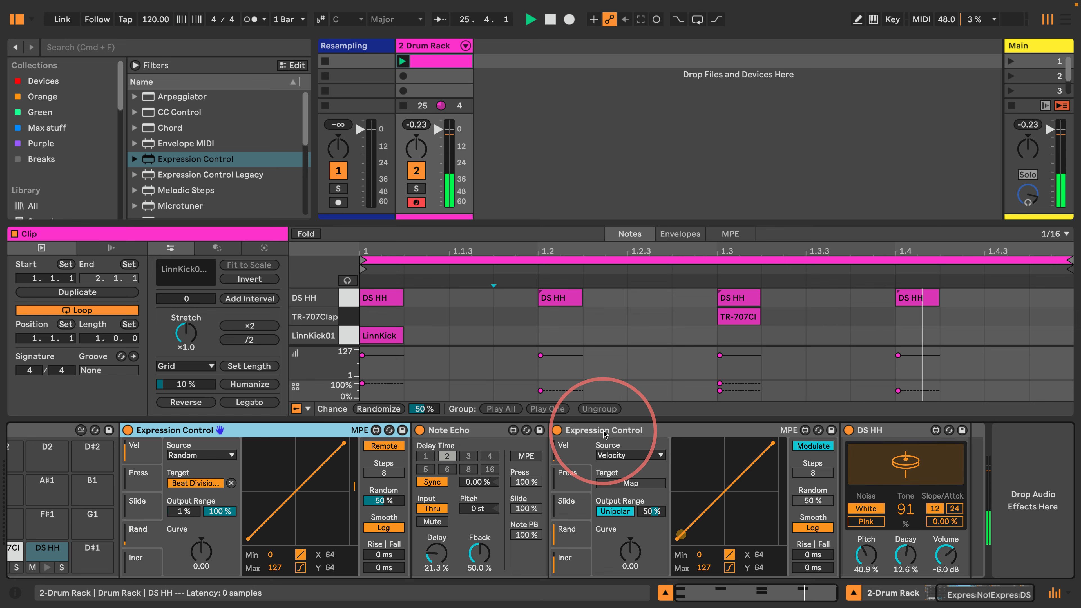
{"action": "left_click", "coordinate": [438, 430]}
{"action": "left_click", "coordinate": [578, 430]}
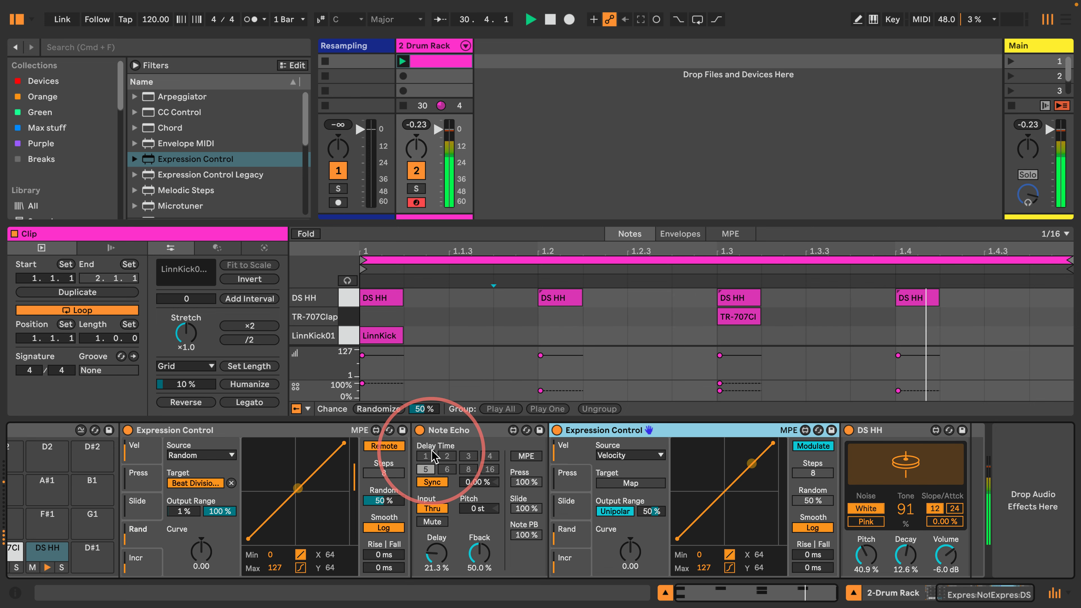
Set the second Expression Control's source to Random in Remote mode and map it to DS HH's Decay
{"action": "left_click", "coordinate": [577, 541]}
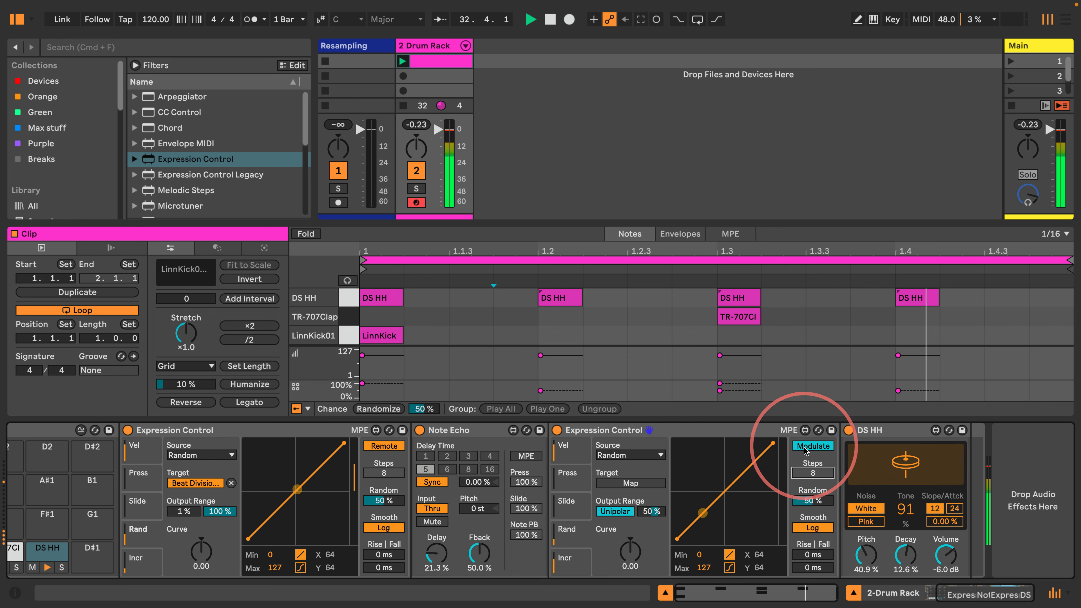
{"action": "left_click", "coordinate": [814, 446]}
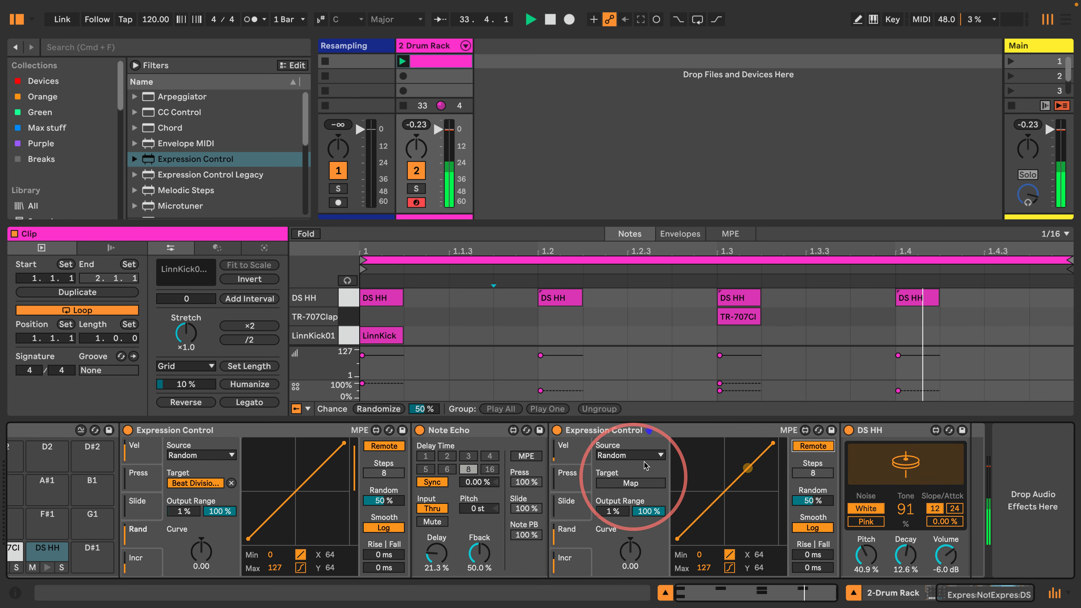
{"action": "left_click", "coordinate": [631, 483]}
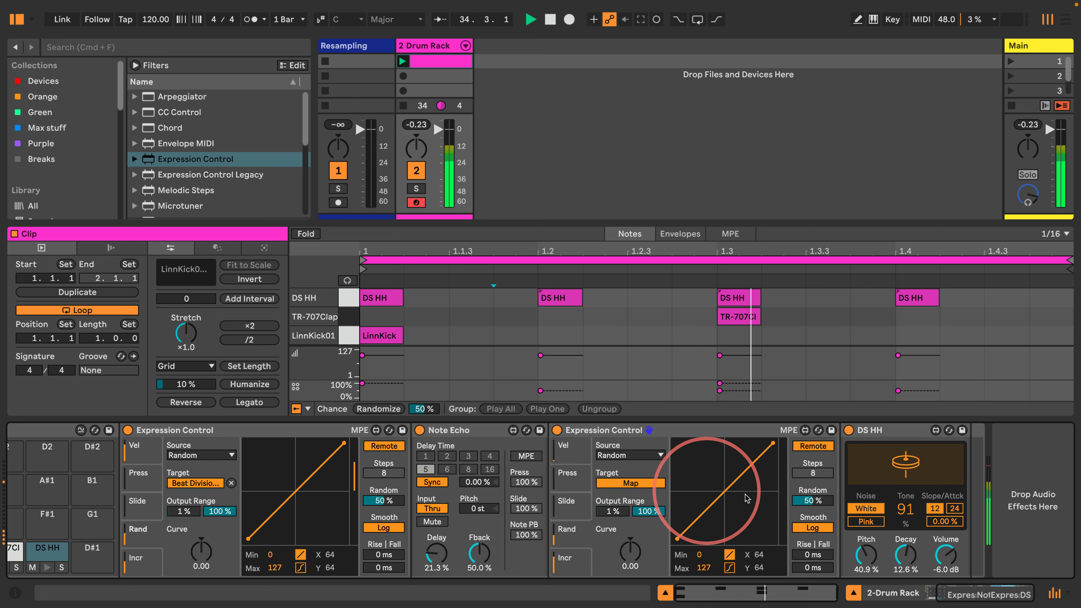
{"action": "left_click", "coordinate": [902, 556]}
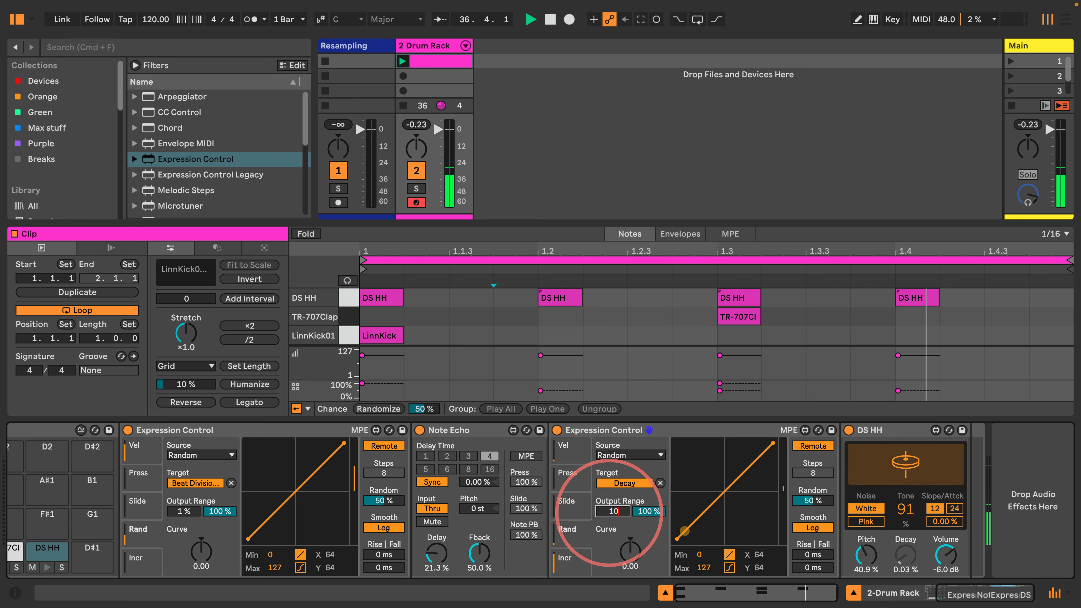
Set the Decay mapping's output range to 25–75 % and raise DS HH's Pitch to 72.4 %
{"action": "type", "text": "25"}
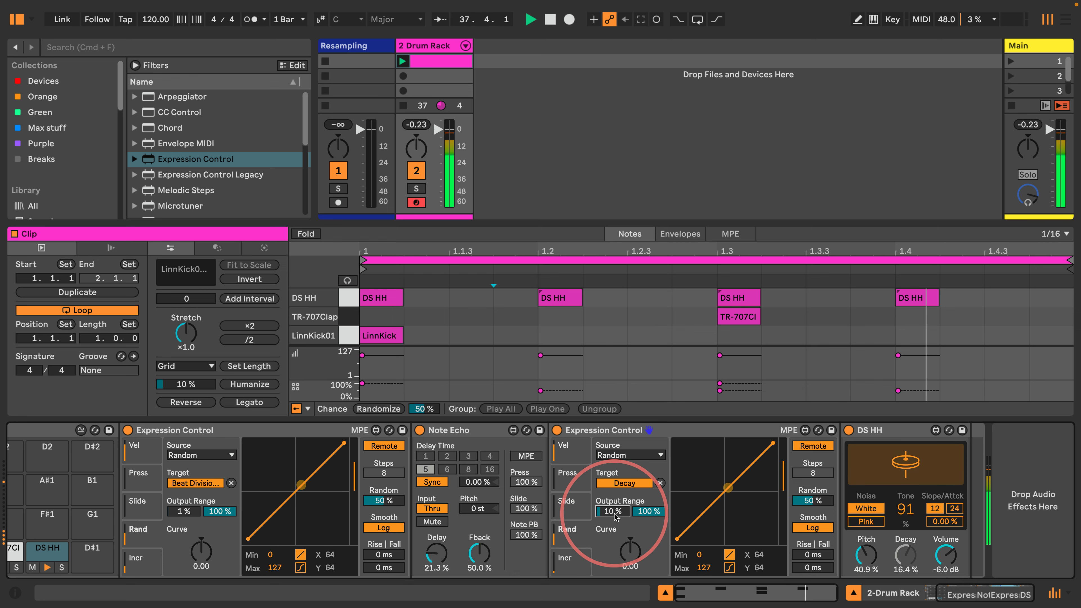
{"action": "key", "text": "Return"}
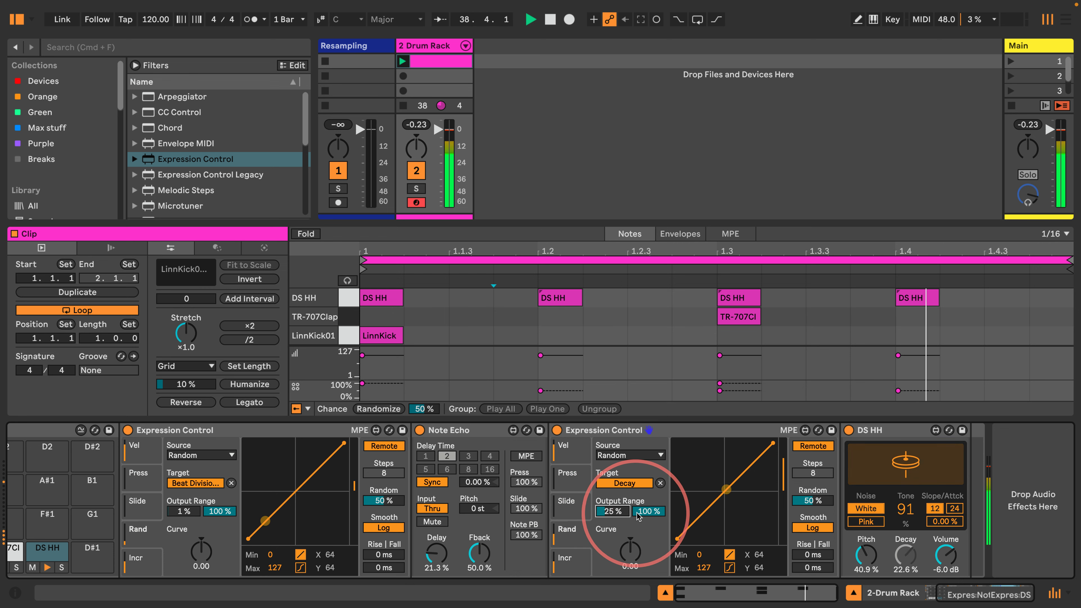
{"action": "type", "text": "75"}
{"action": "key", "text": "Return"}
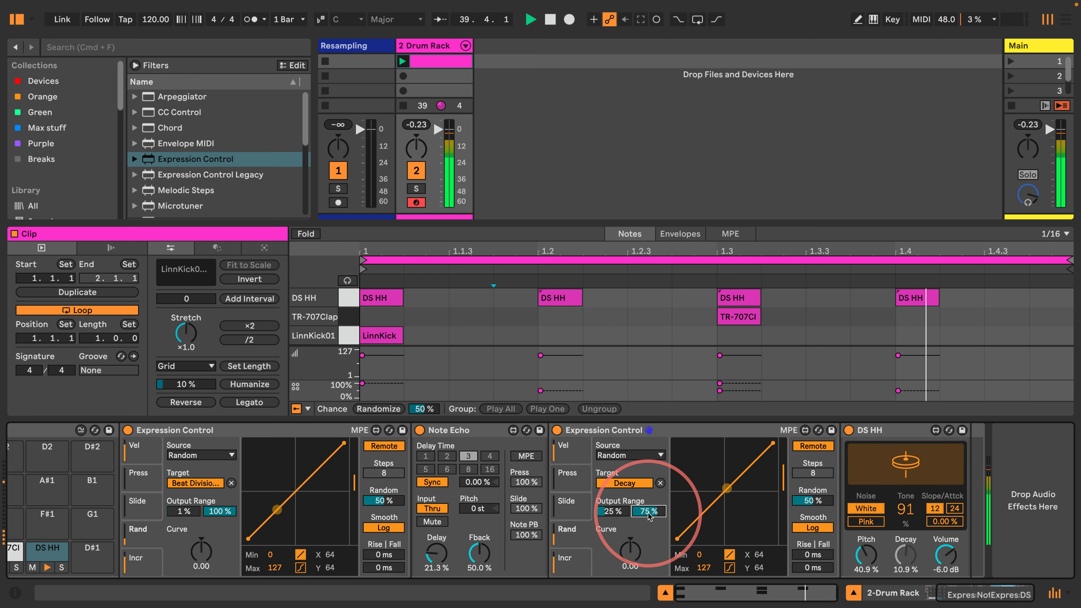
{"action": "left_click_drag", "start_coordinate": [866, 553], "coordinate": [864, 535]}
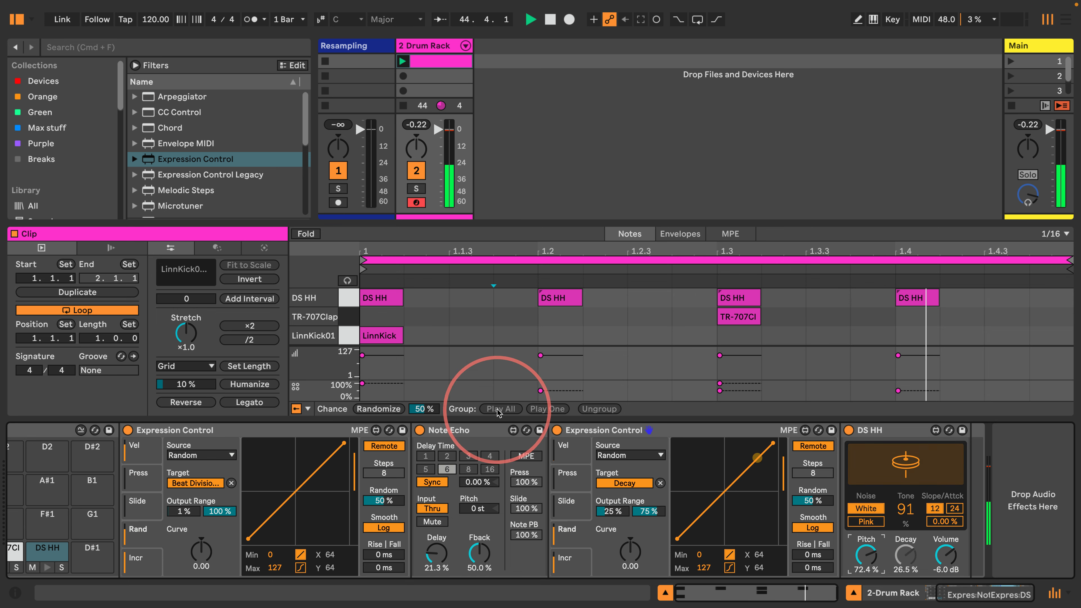
{"action": "left_click", "coordinate": [464, 430]}
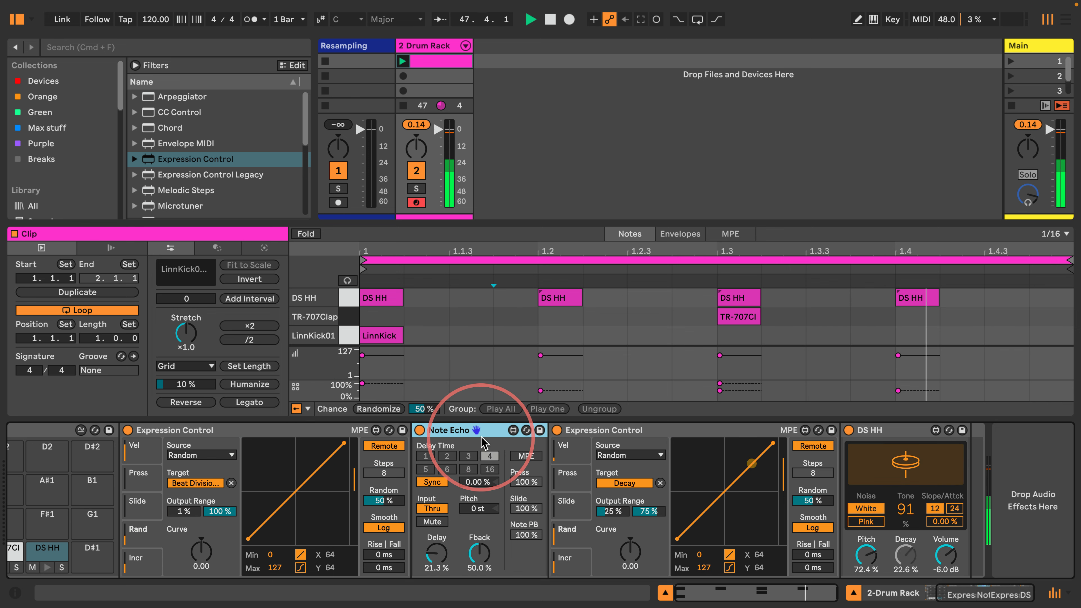
{"action": "left_click", "coordinate": [582, 432]}
{"action": "left_click", "coordinate": [494, 430]}
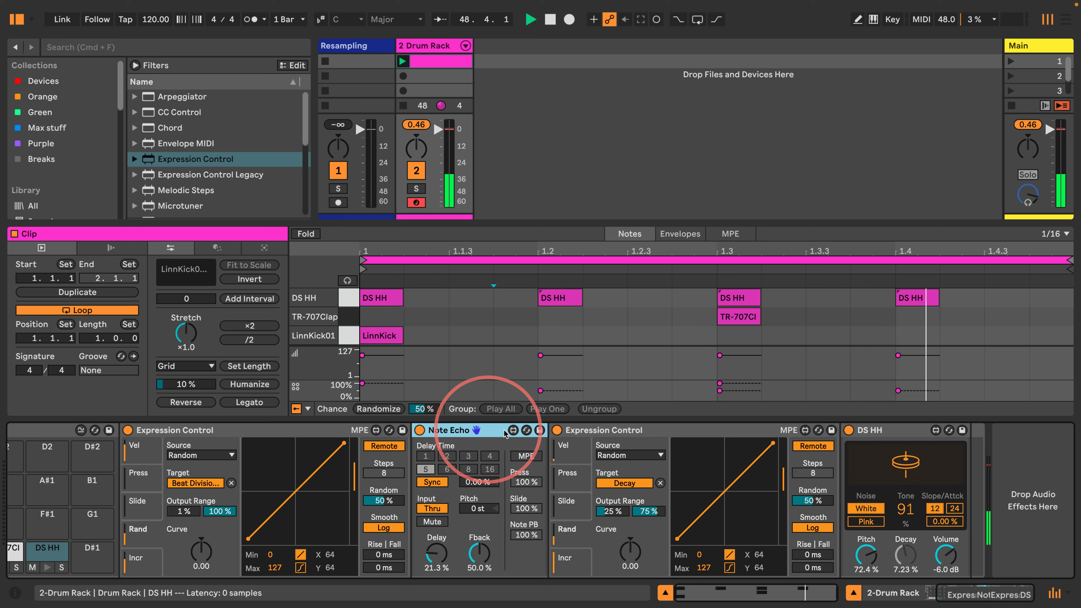
{"action": "left_click", "coordinate": [593, 431]}
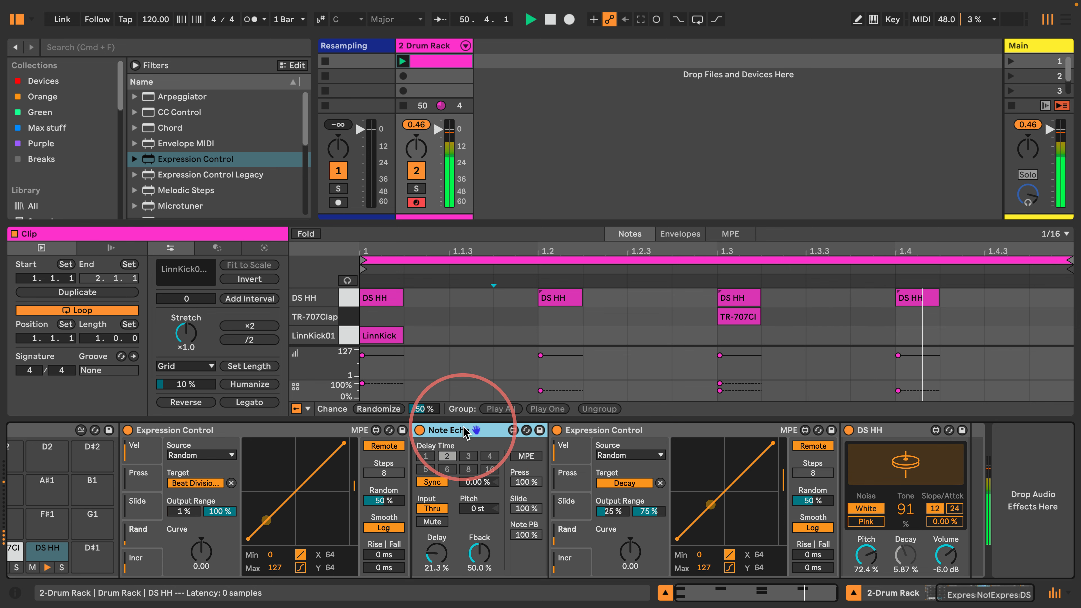
{"action": "left_click", "coordinate": [642, 428]}
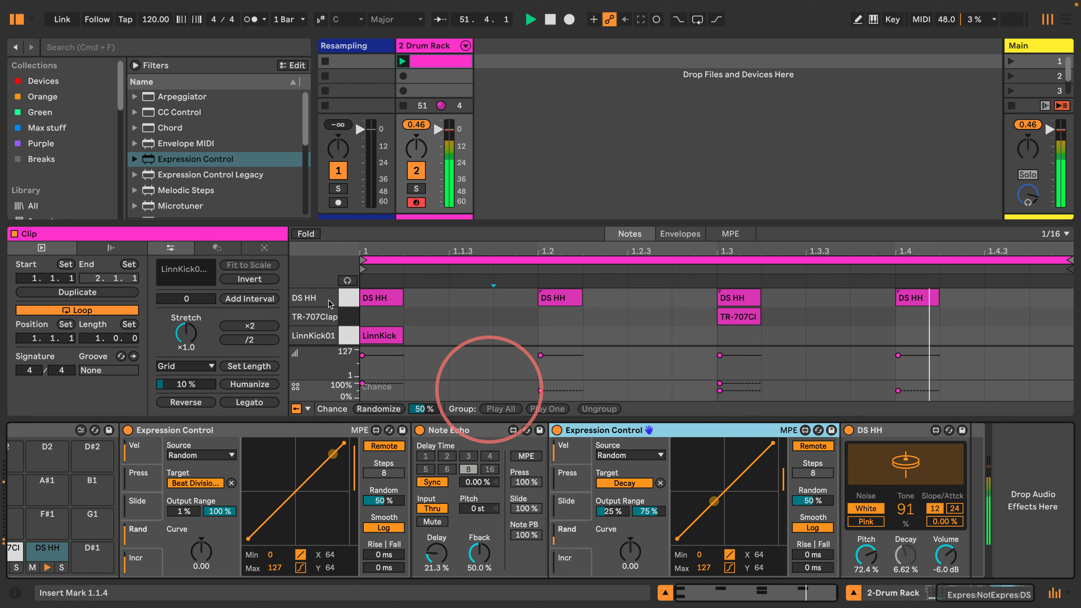
Insert a Velocity MIDI effect directly before DS HH, in Fixed mode with Out Hi 64 and Random 64
{"action": "scroll", "coordinate": [179, 205], "scroll_direction": "down", "scroll_amount": 5}
{"action": "mouse_move", "coordinate": [148, 208]}
{"action": "left_mouse_down"}
{"action": "mouse_move", "coordinate": [724, 452]}
{"action": "mouse_move", "coordinate": [844, 466]}
{"action": "left_mouse_up"}
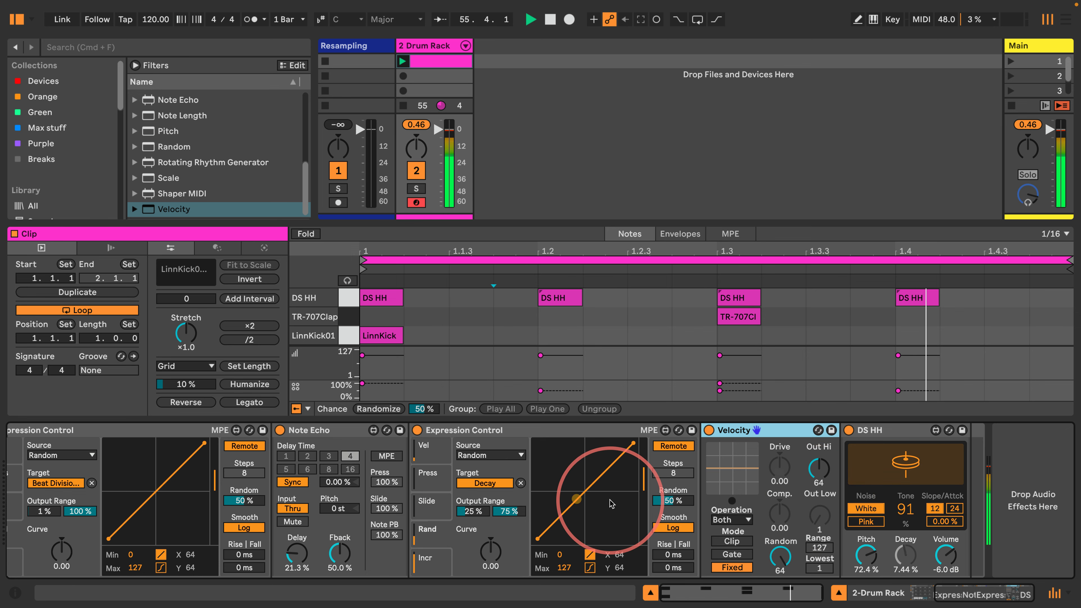
{"action": "scroll", "coordinate": [574, 451], "scroll_direction": "left", "scroll_amount": 5}
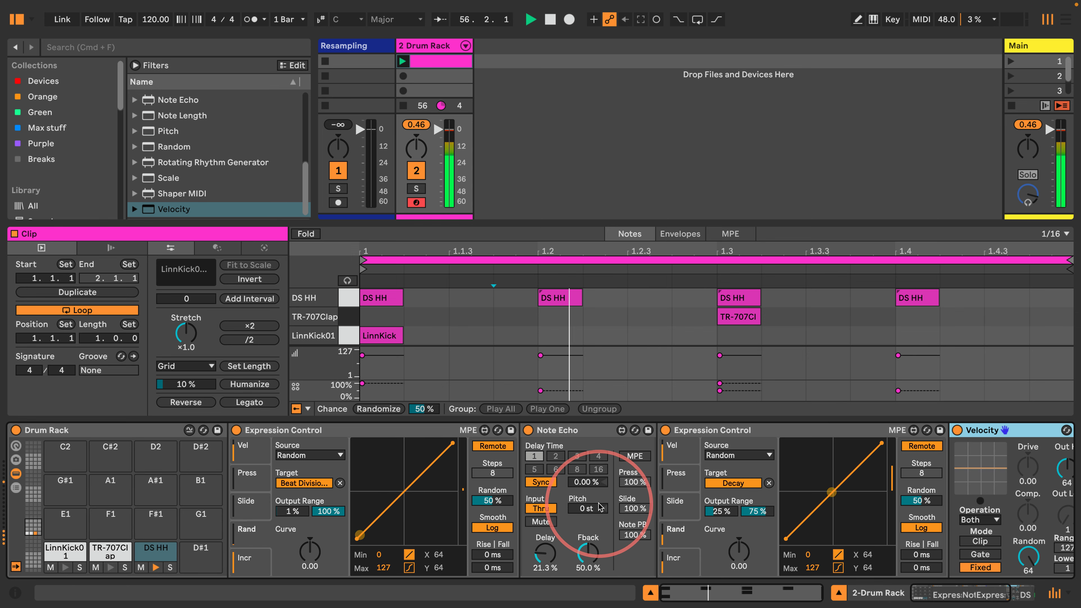
Select the TR-707Clap pad, hide the clip editor, and add a Hybrid Reverb audio effect after the clap sample
{"action": "left_click", "coordinate": [110, 550]}
{"action": "scroll", "coordinate": [78, 170], "scroll_direction": "down", "scroll_amount": 5}
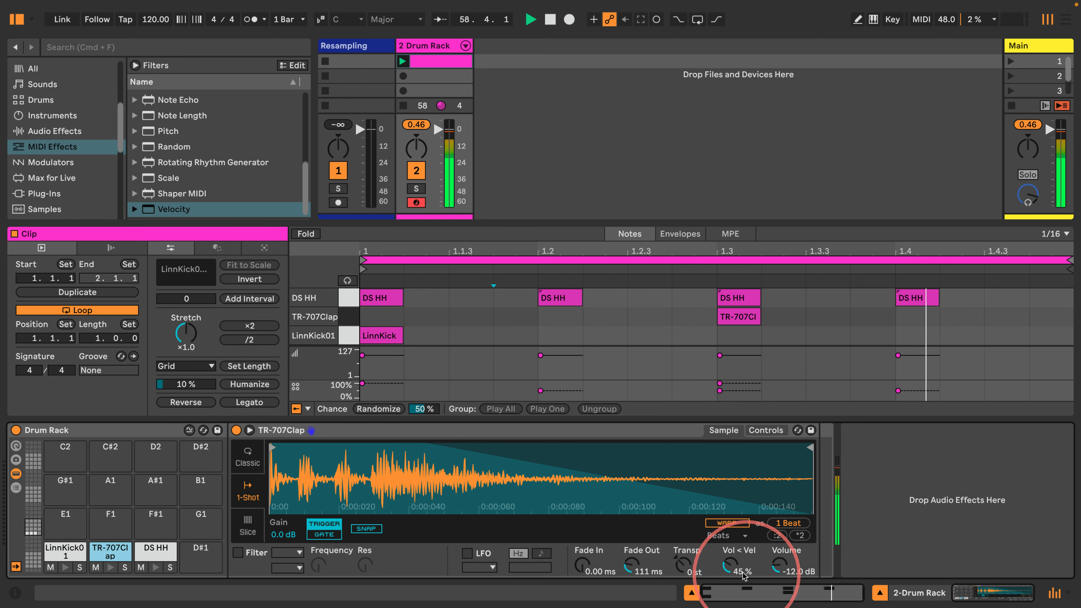
{"action": "left_click", "coordinate": [692, 593]}
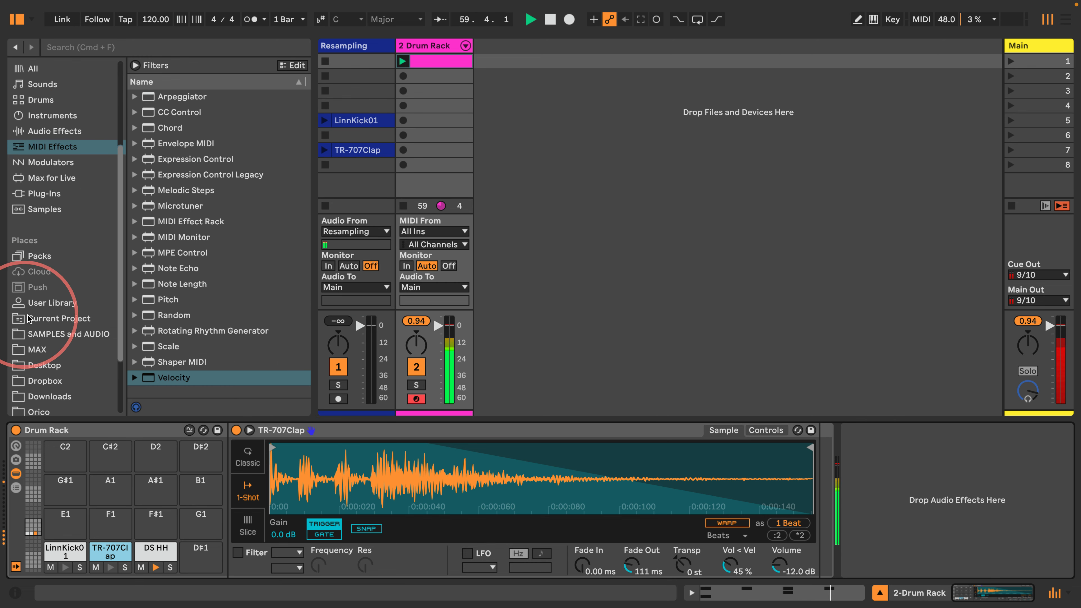
{"action": "left_click", "coordinate": [55, 130]}
{"action": "scroll", "coordinate": [182, 266], "scroll_direction": "down", "scroll_amount": 5}
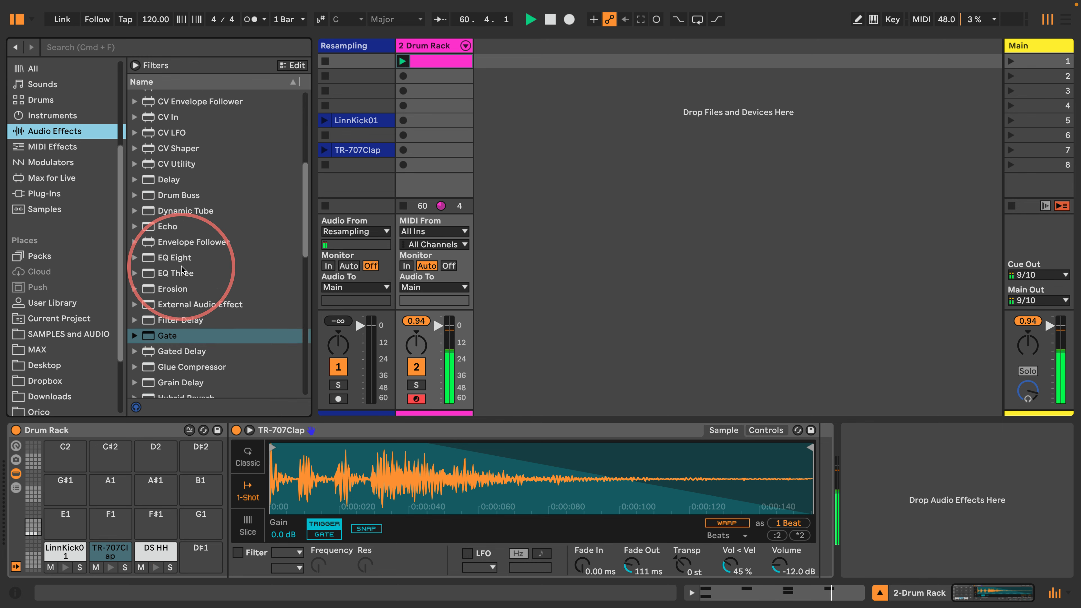
{"action": "scroll", "coordinate": [182, 266], "scroll_direction": "down", "scroll_amount": 8}
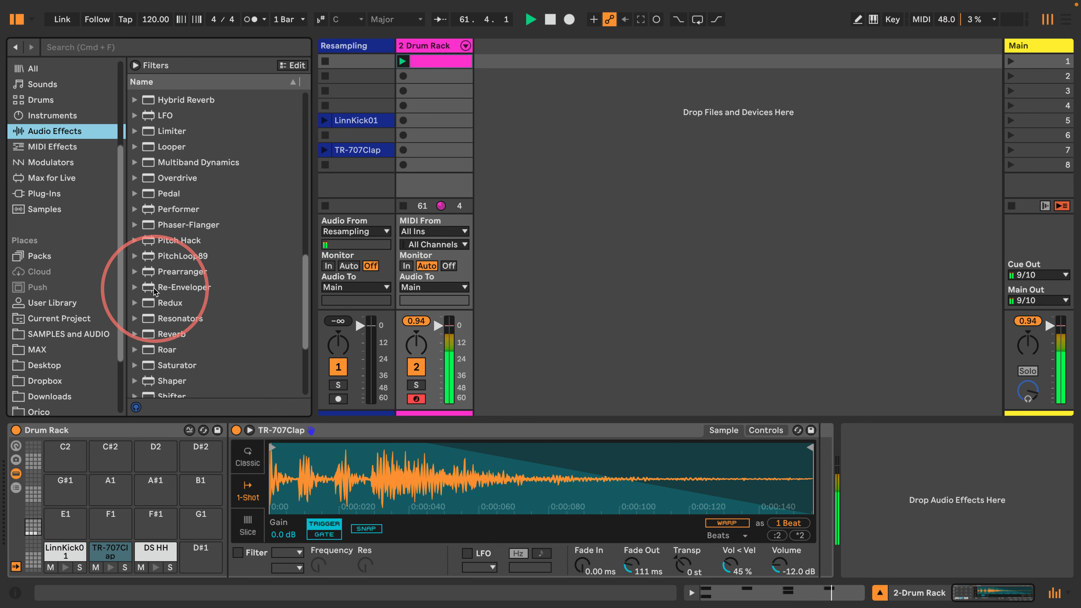
{"action": "scroll", "coordinate": [154, 292], "scroll_direction": "up", "scroll_amount": 3}
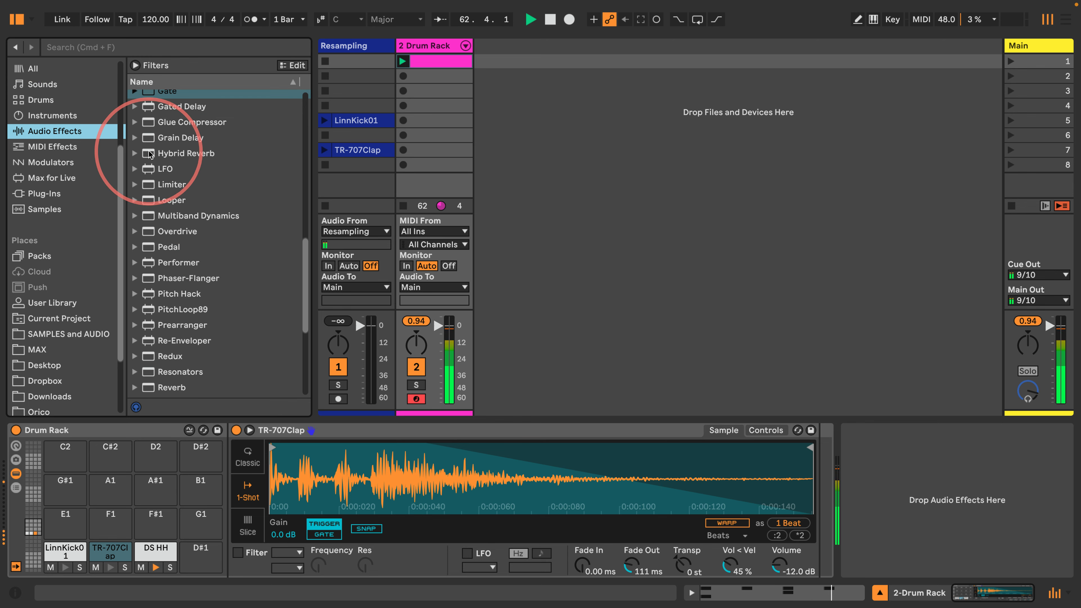
{"action": "left_click_drag", "start_coordinate": [150, 154], "coordinate": [822, 454]}
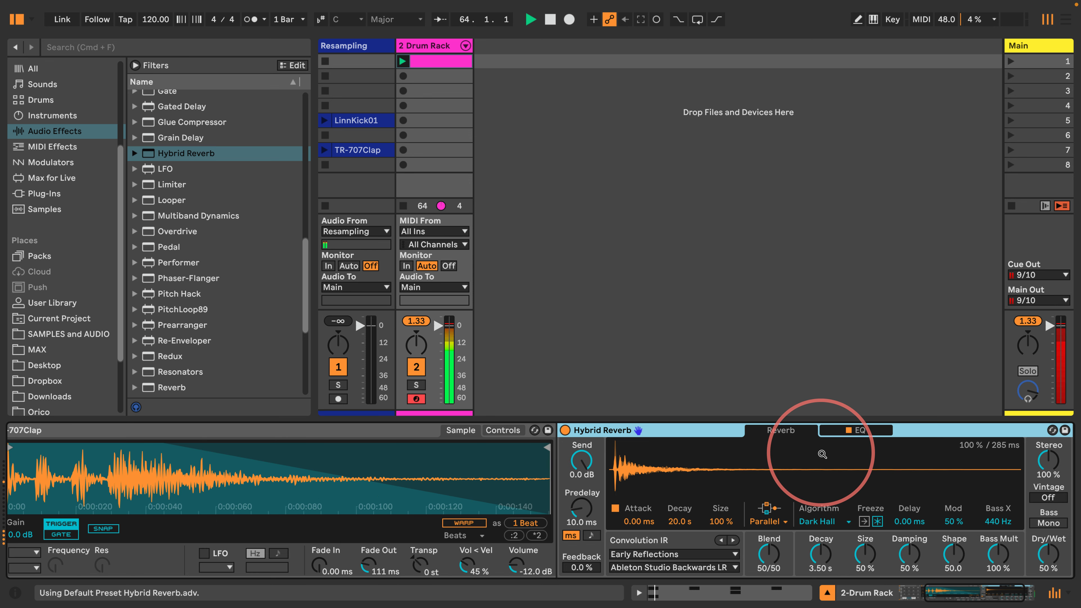
Switch Hybrid Reverb's Predelay to tempo-synced note values and set it to 4/16
{"action": "left_click", "coordinate": [590, 536]}
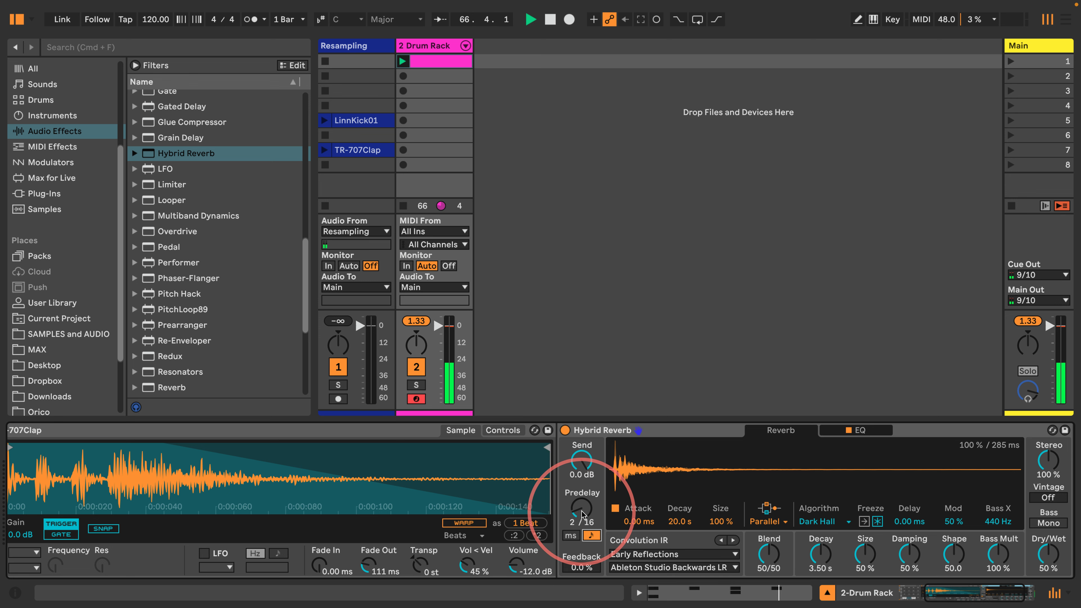
{"action": "scroll", "coordinate": [582, 511], "scroll_direction": "right", "scroll_amount": 5}
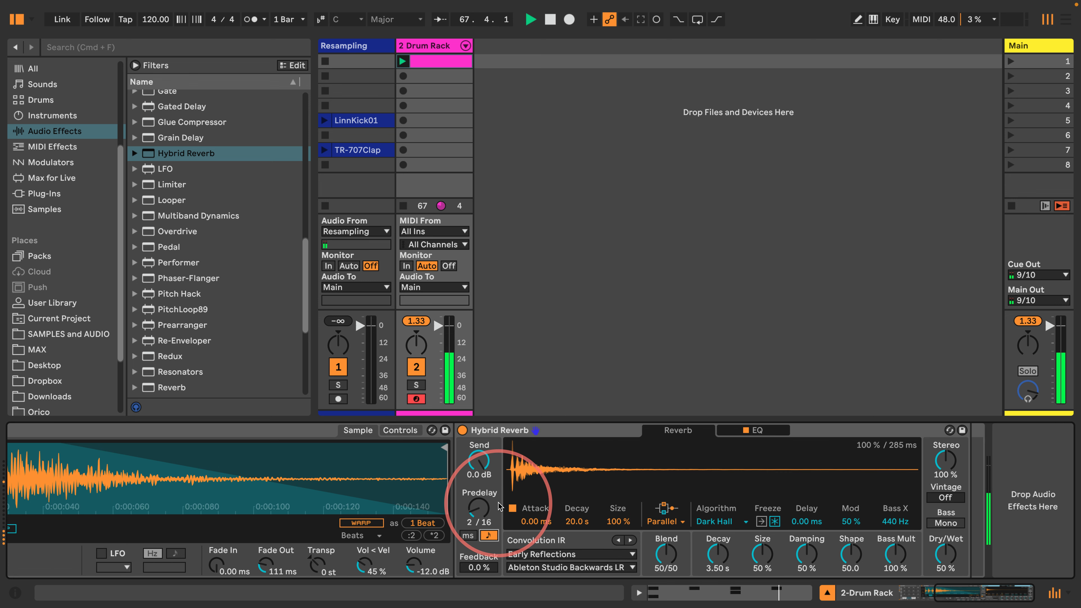
{"action": "left_click_drag", "start_coordinate": [480, 511], "coordinate": [489, 515]}
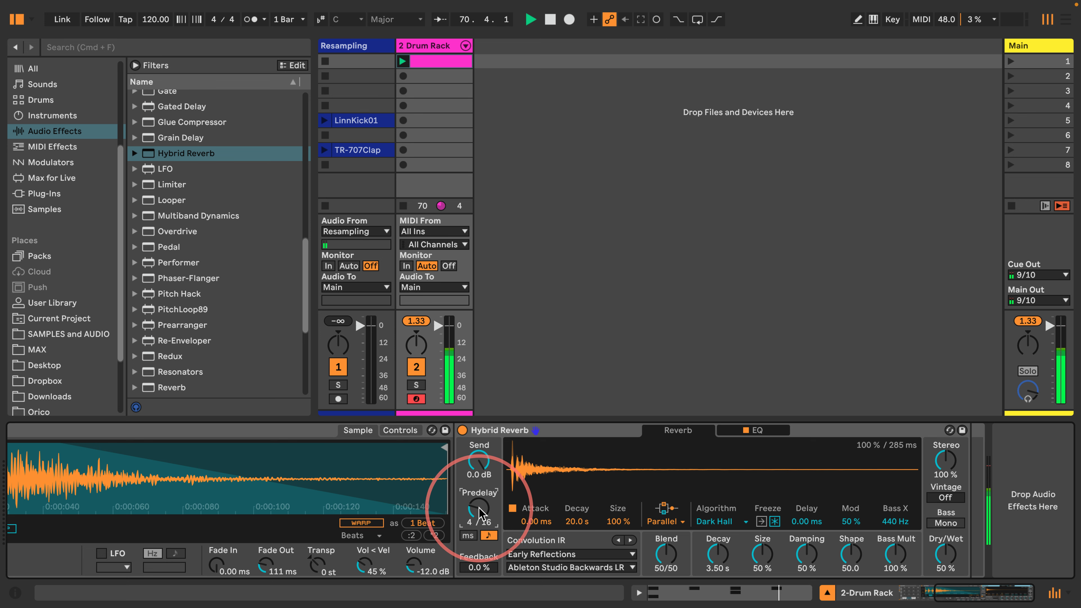
Insert an Expression Control modulator before the TR-707Clap sampler and collapse the sampler device
{"action": "scroll", "coordinate": [410, 488], "scroll_direction": "left", "scroll_amount": 5}
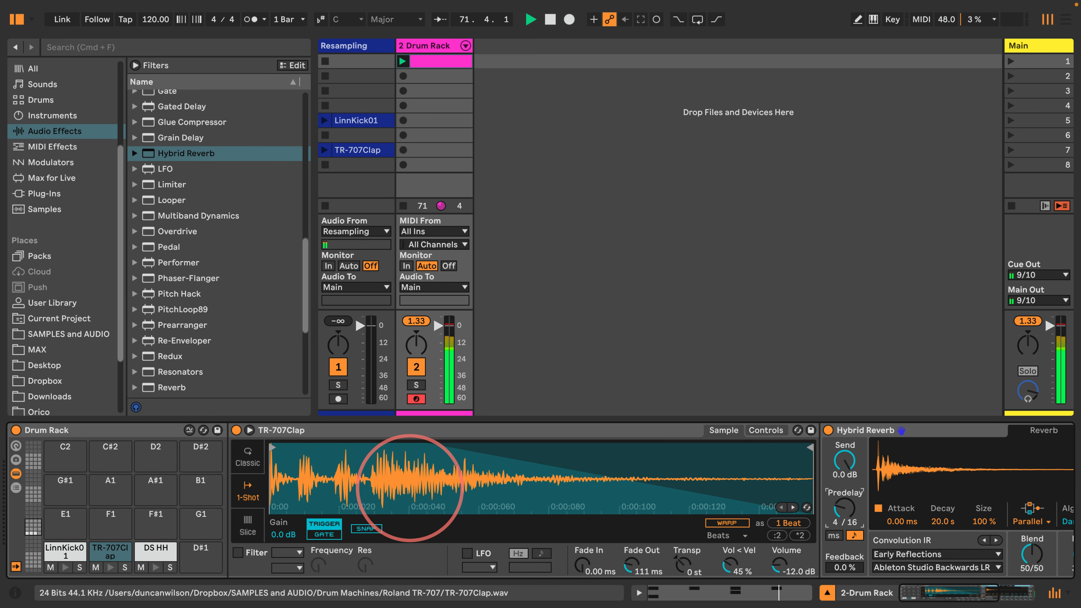
{"action": "left_click", "coordinate": [49, 116]}
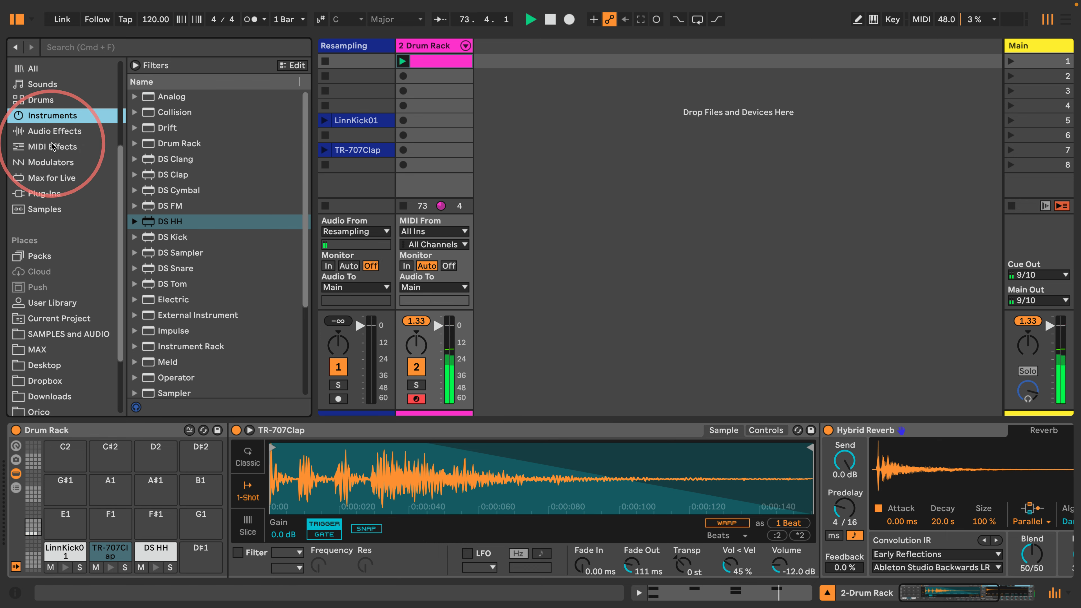
{"action": "left_click", "coordinate": [46, 164]}
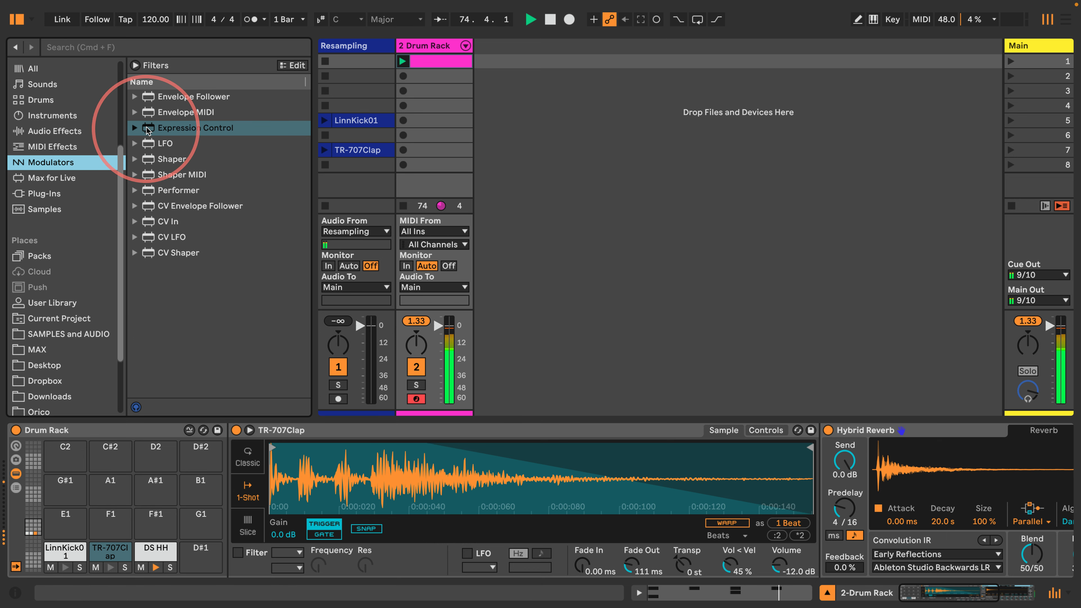
{"action": "left_click_drag", "start_coordinate": [148, 130], "coordinate": [230, 464]}
{"action": "double_click", "coordinate": [462, 434]}
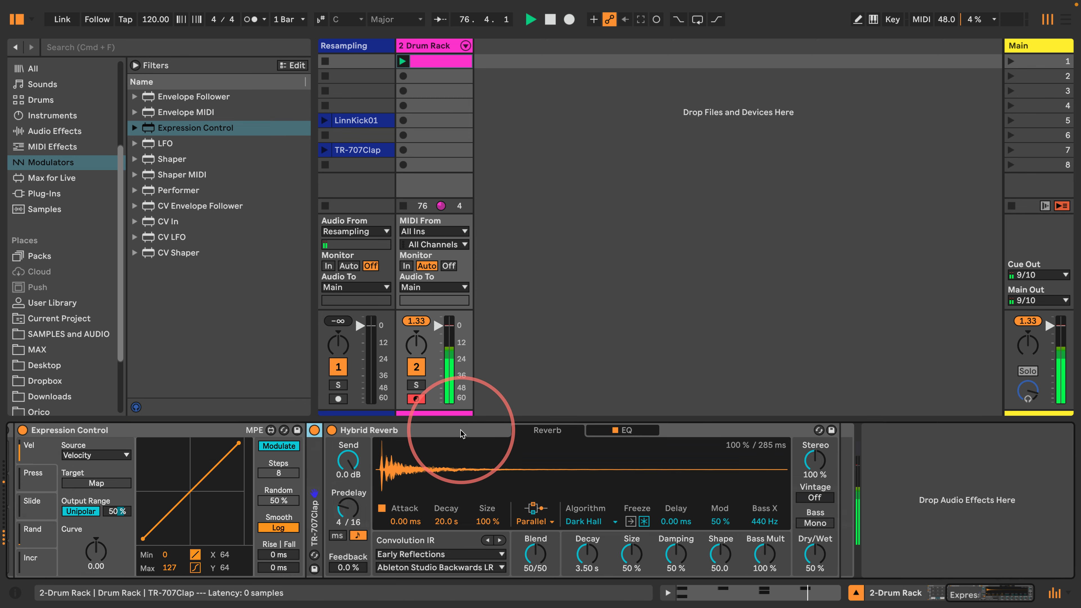
Map Expression Control's Random source in Remote mode to Hybrid Reverb's Predelay, and set the reverb's Dry/Wet to 25%
{"action": "left_click", "coordinate": [309, 456]}
{"action": "left_click", "coordinate": [315, 487]}
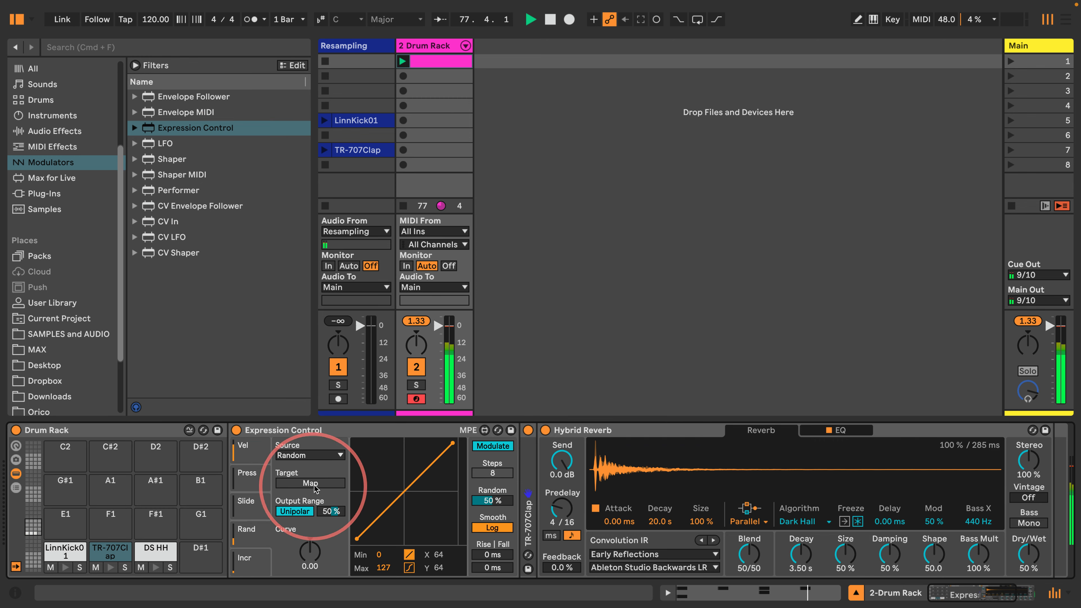
{"action": "left_click", "coordinate": [492, 446]}
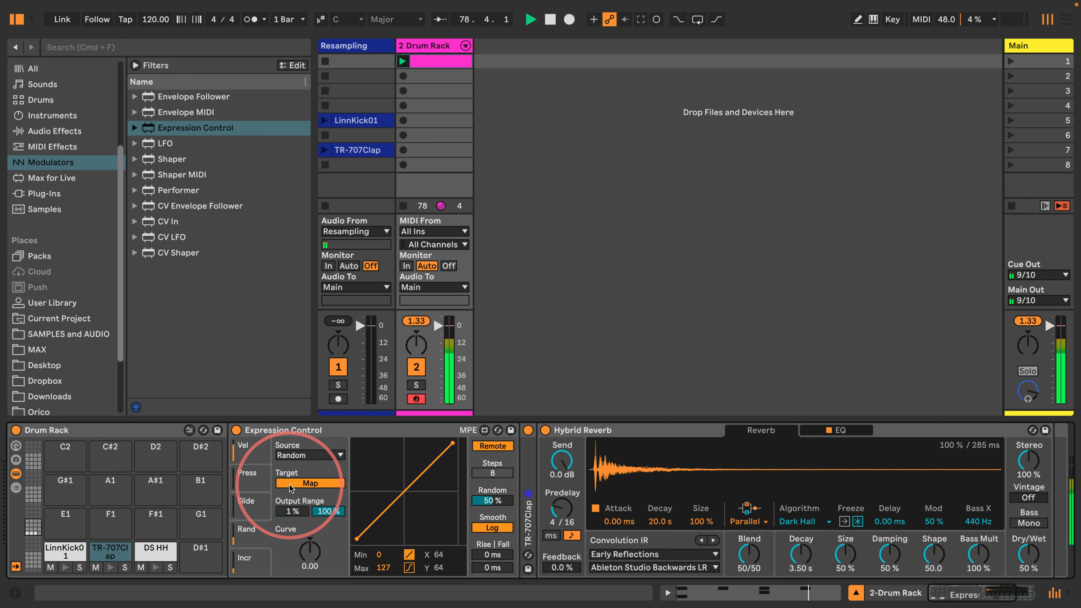
{"action": "left_click", "coordinate": [561, 508]}
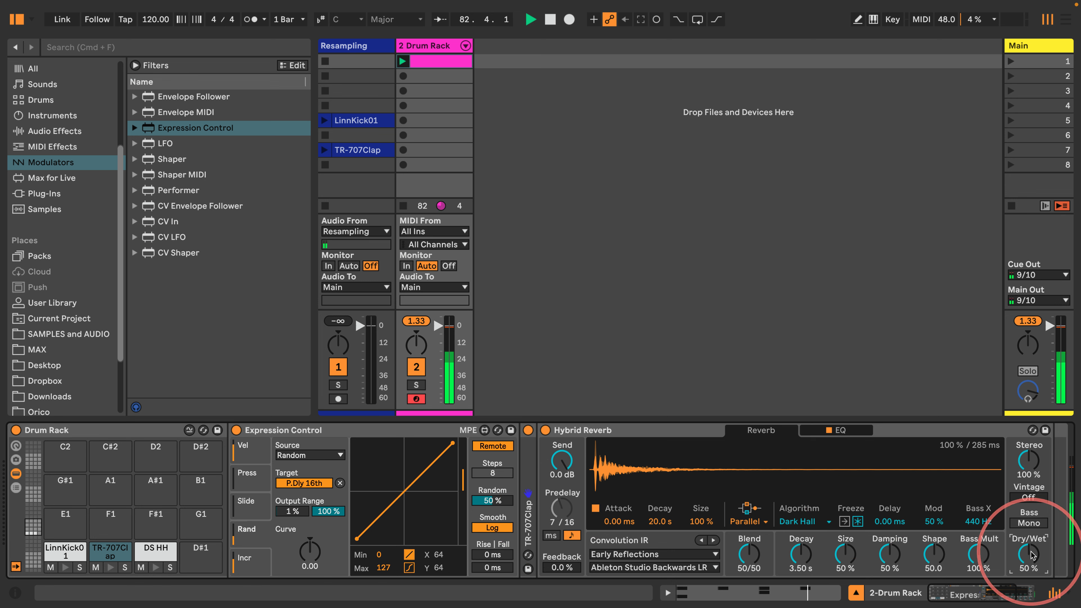
{"action": "left_click_drag", "start_coordinate": [1032, 555], "coordinate": [1032, 575]}
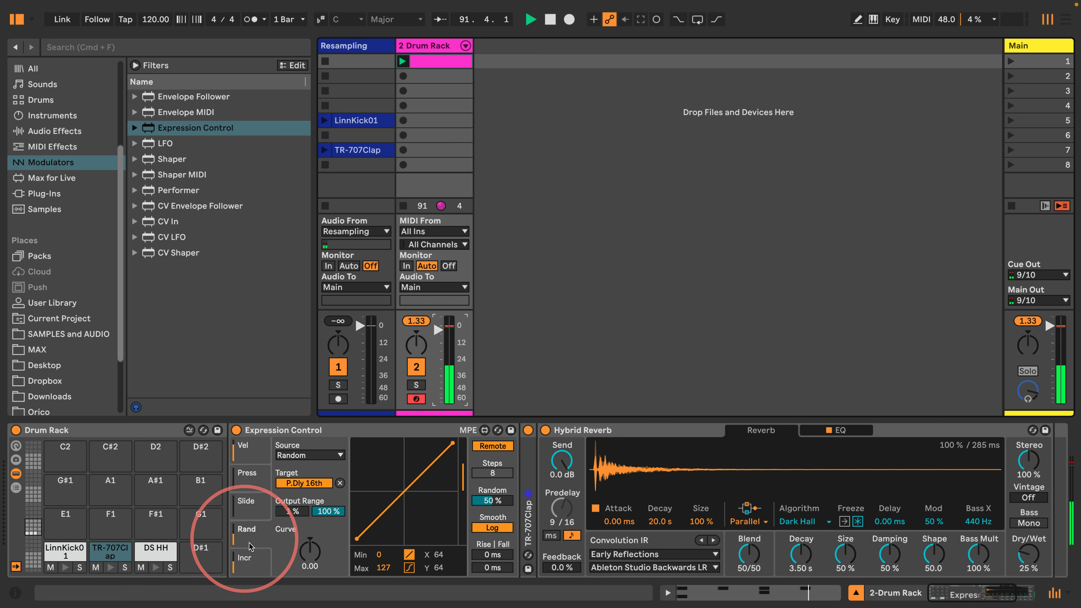
Change the Increment slot to a Random source in Remote mode mapped to Hybrid Reverb's algorithm type, and switch the reverb routing to Algorithm
{"action": "left_click", "coordinate": [249, 562]}
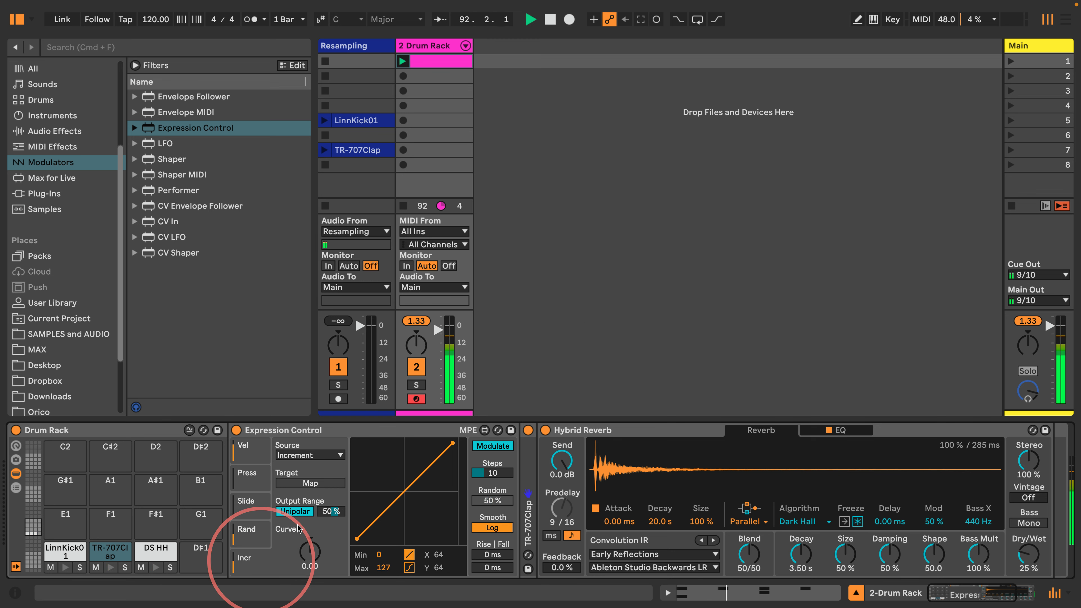
{"action": "left_click", "coordinate": [309, 455]}
{"action": "left_click", "coordinate": [292, 547]}
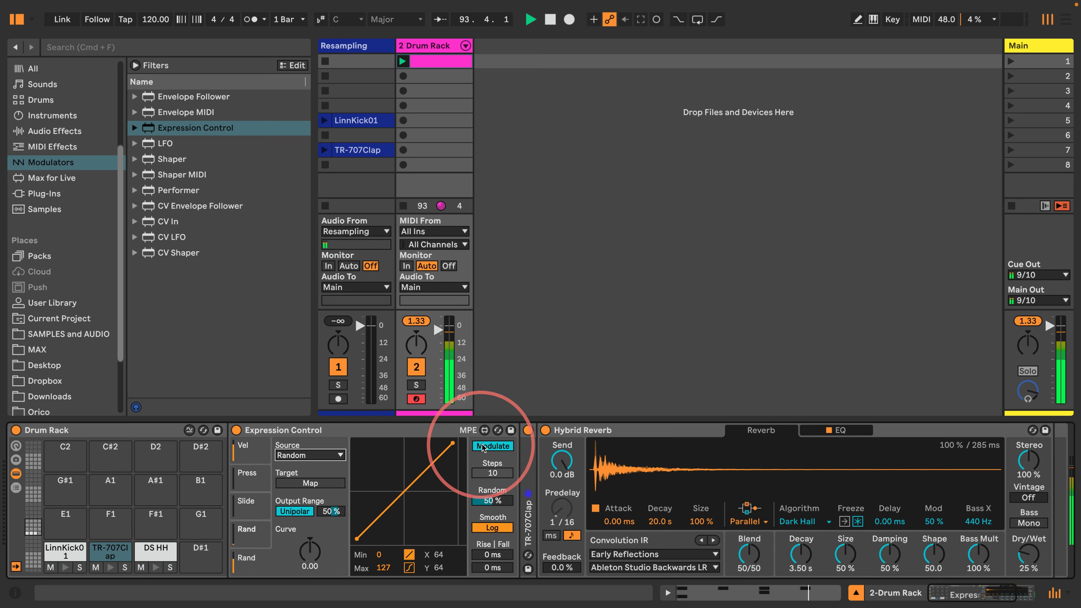
{"action": "left_click", "coordinate": [492, 446]}
{"action": "left_click", "coordinate": [294, 484]}
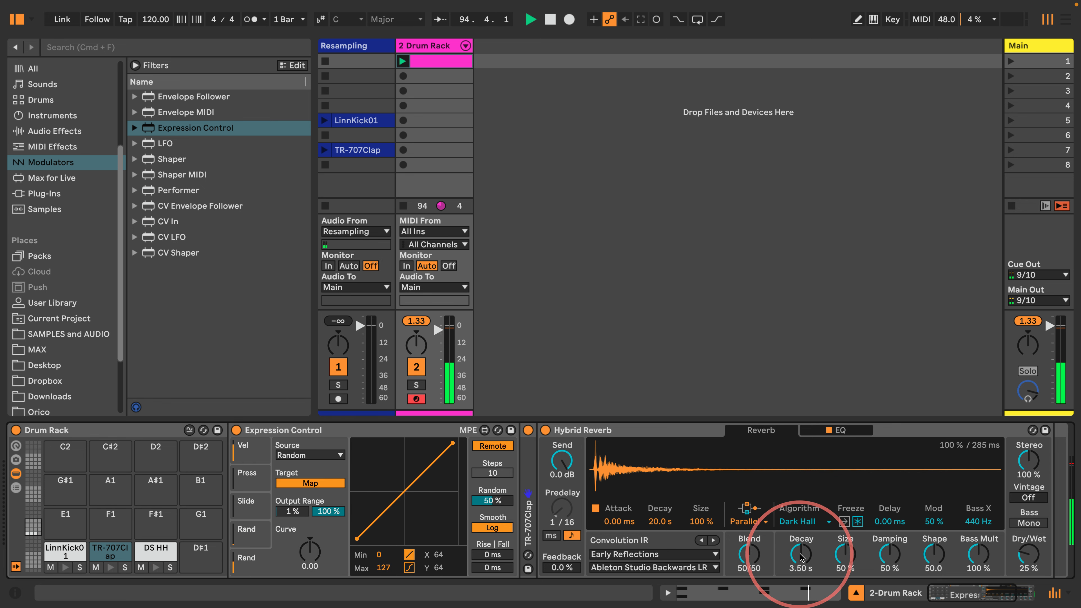
{"action": "left_click", "coordinate": [798, 522]}
{"action": "left_click", "coordinate": [798, 521]}
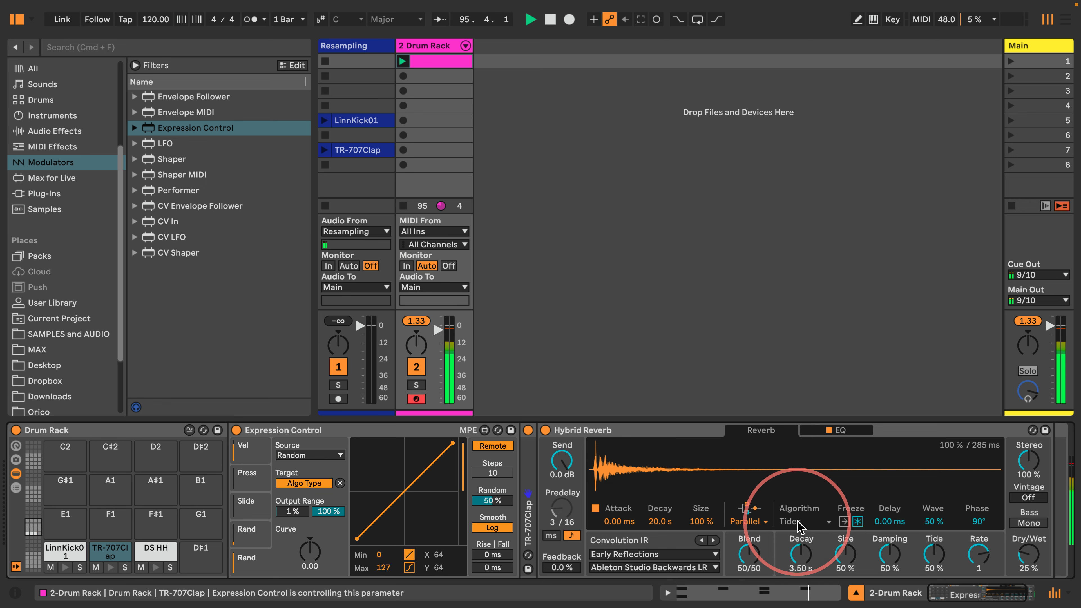
{"action": "left_click", "coordinate": [741, 523]}
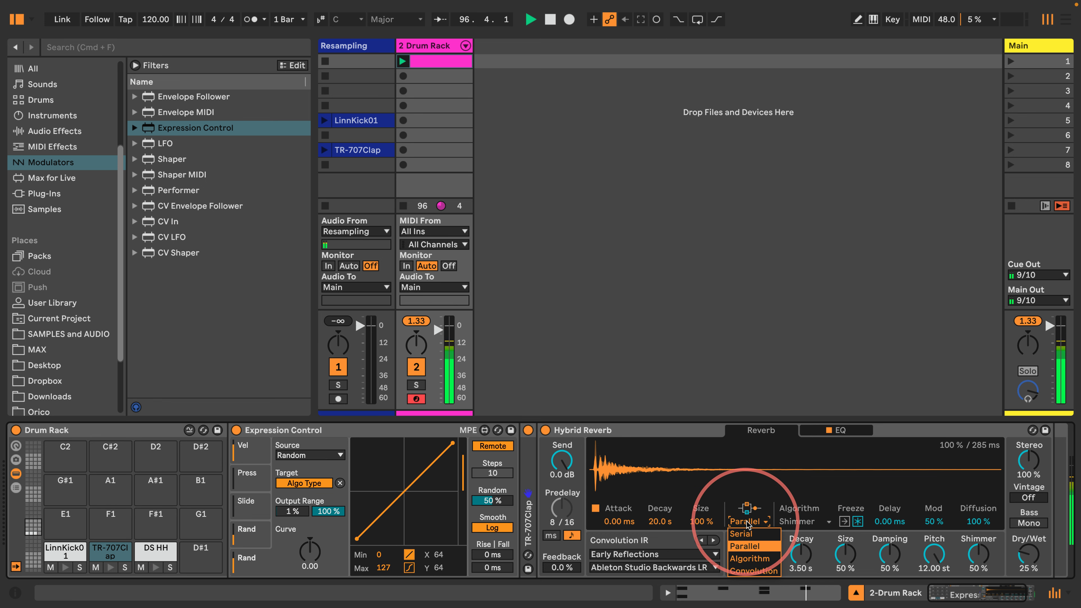
{"action": "left_click", "coordinate": [744, 560]}
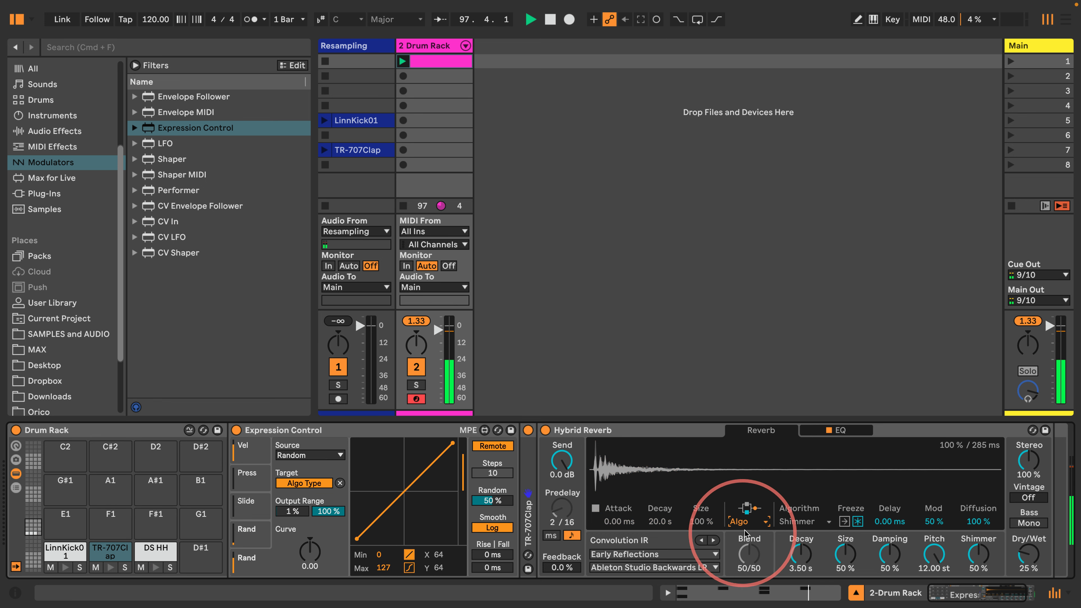
Change Expression Control's Slide slot to a Random source in Remote mode and map it to Hybrid Reverb's Decay
{"action": "left_click", "coordinate": [243, 511]}
{"action": "left_click", "coordinate": [493, 447]}
{"action": "left_click", "coordinate": [310, 455]}
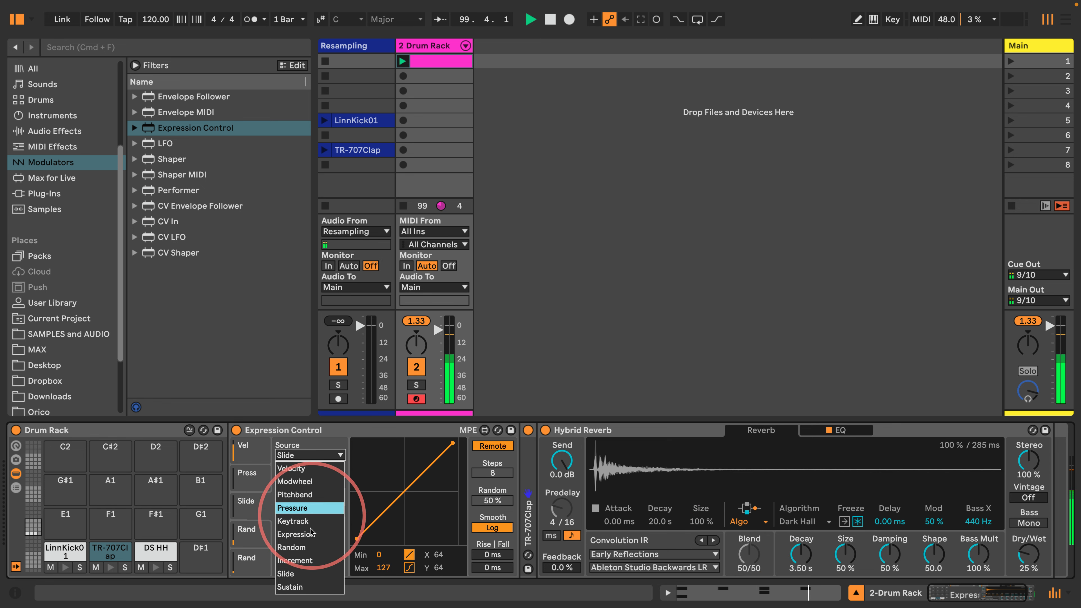
{"action": "left_click", "coordinate": [289, 549]}
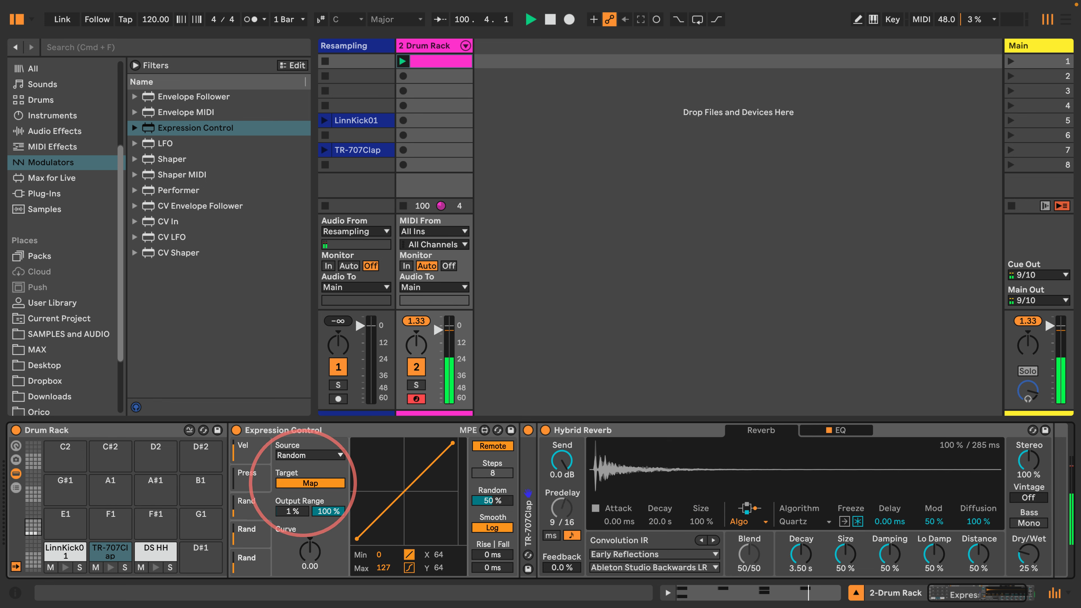
{"action": "left_click", "coordinate": [802, 555]}
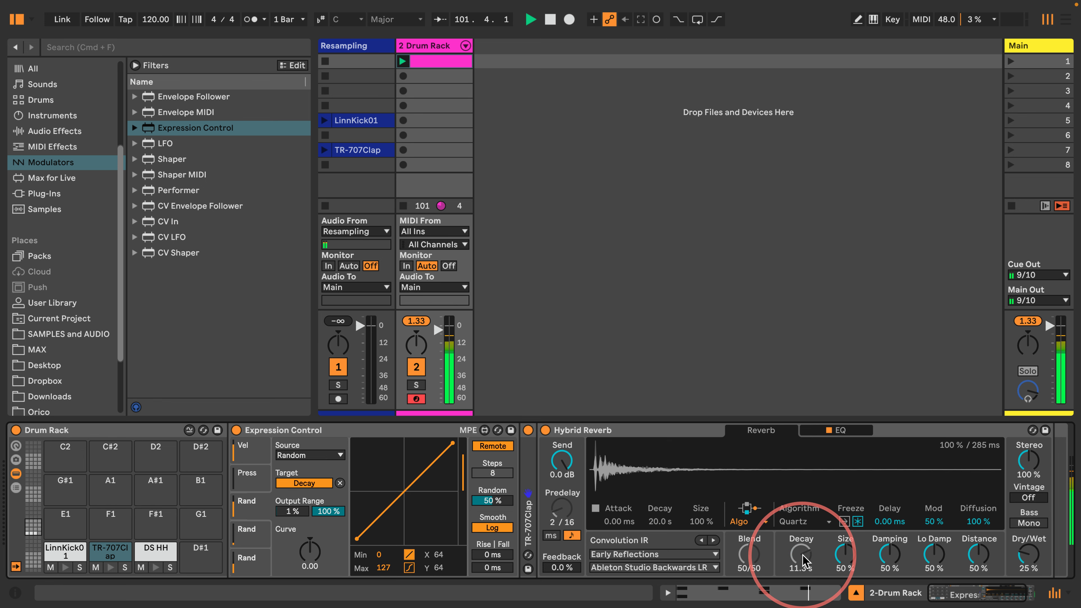
Change Expression Control's Pressure slot to a Random source in Remote mode and map it to Hybrid Reverb's Size
{"action": "left_click", "coordinate": [249, 474]}
{"action": "left_click", "coordinate": [494, 447]}
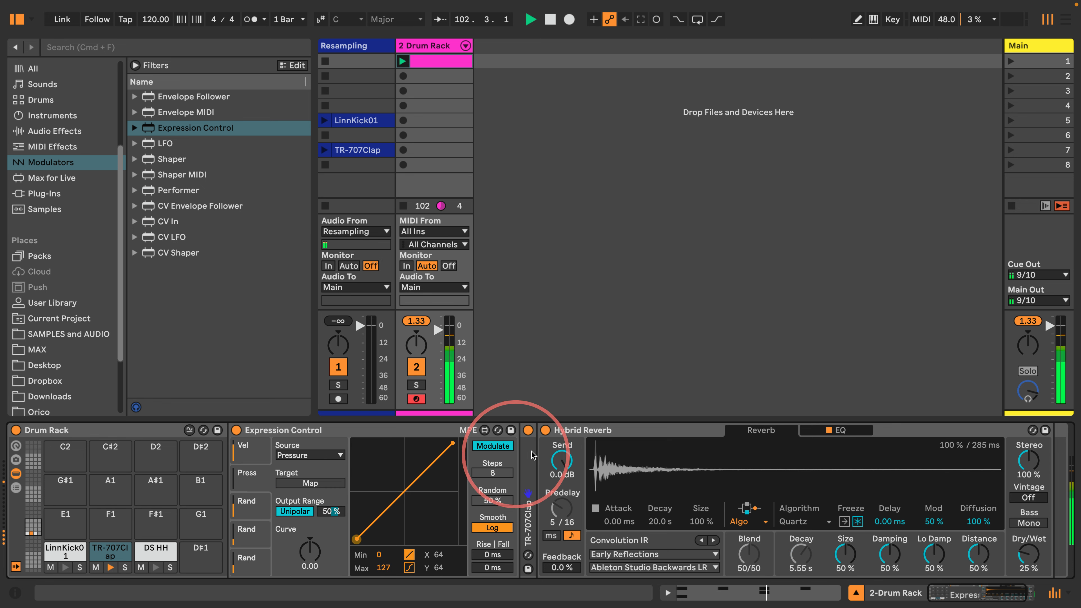
{"action": "left_click", "coordinate": [498, 447]}
{"action": "left_click", "coordinate": [330, 454]}
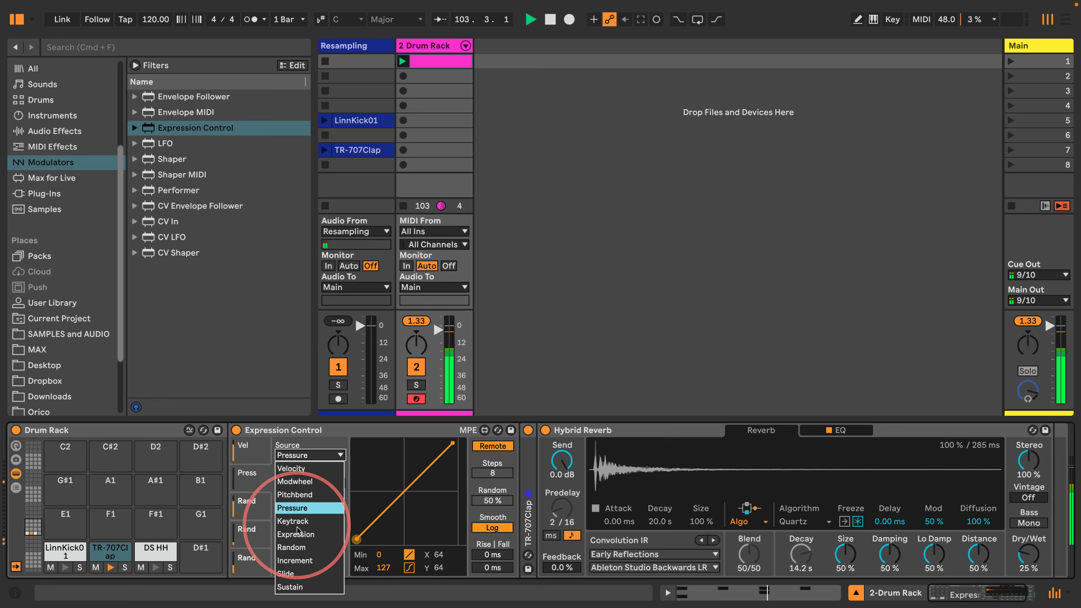
{"action": "left_click", "coordinate": [315, 548]}
{"action": "left_click", "coordinate": [306, 483]}
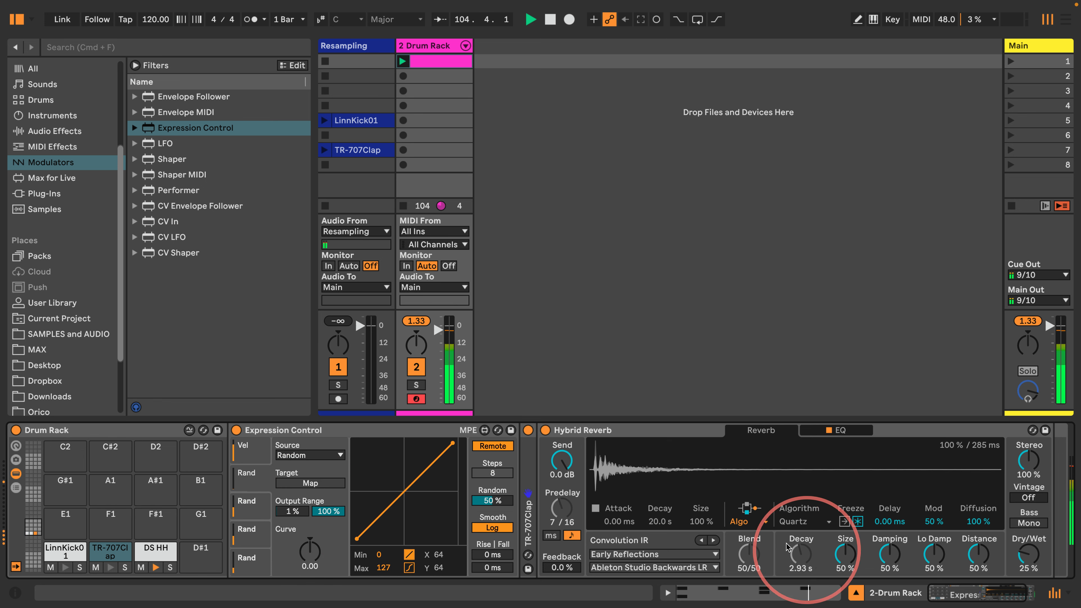
{"action": "left_click", "coordinate": [838, 560]}
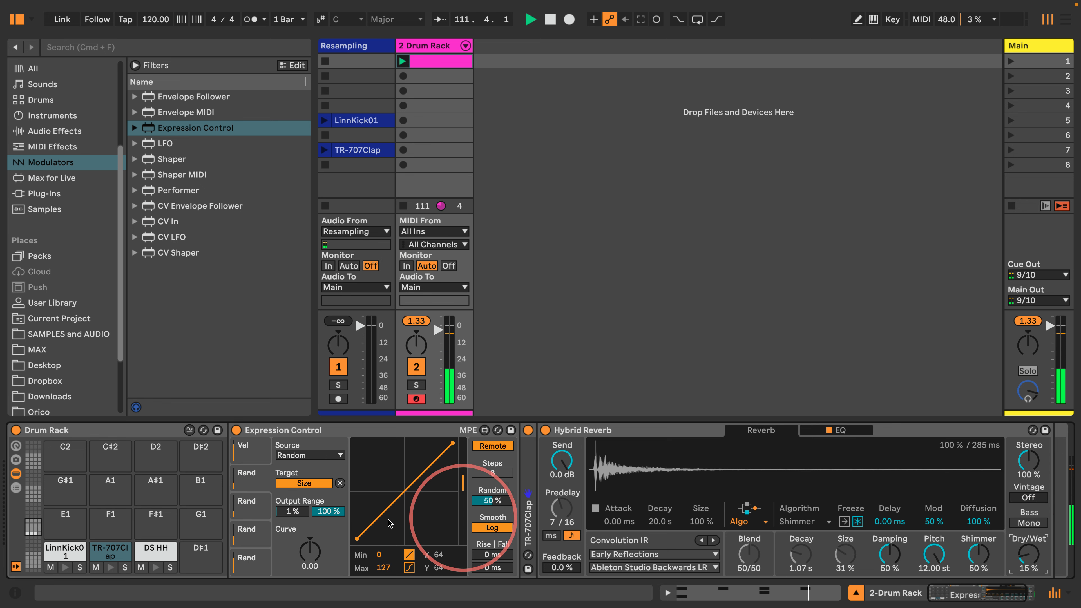
Add sixteenth-note LinnKick01 hits to the drum clip at 1.1.4, 1.2.3, 1.3.3, 1.3.4, 1.4.2 and 1.4.3
{"action": "double_click", "coordinate": [436, 63]}
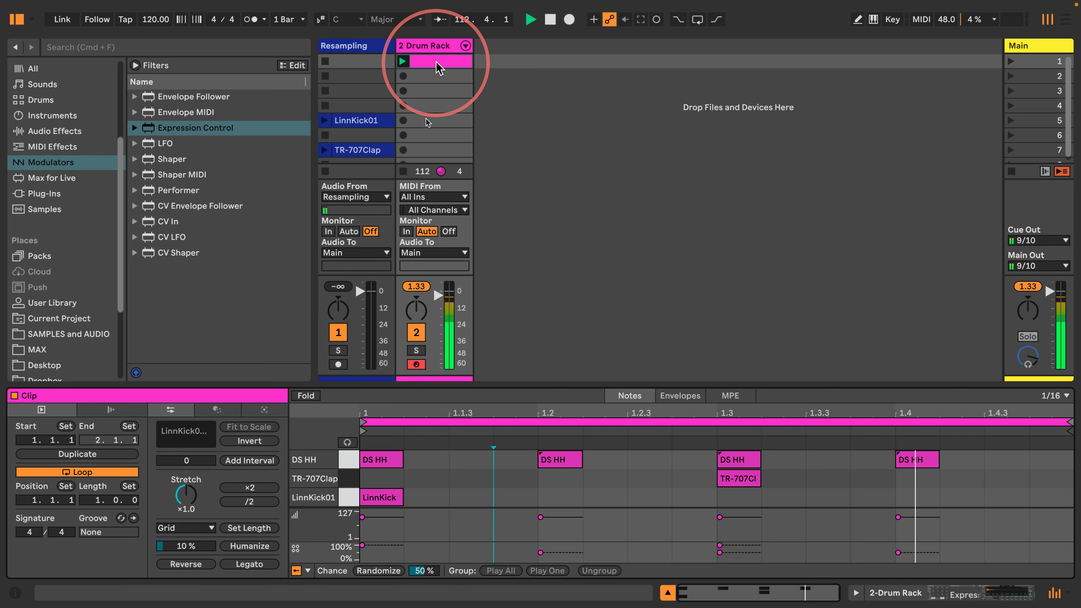
{"action": "double_click", "coordinate": [515, 498]}
{"action": "double_click", "coordinate": [633, 497]}
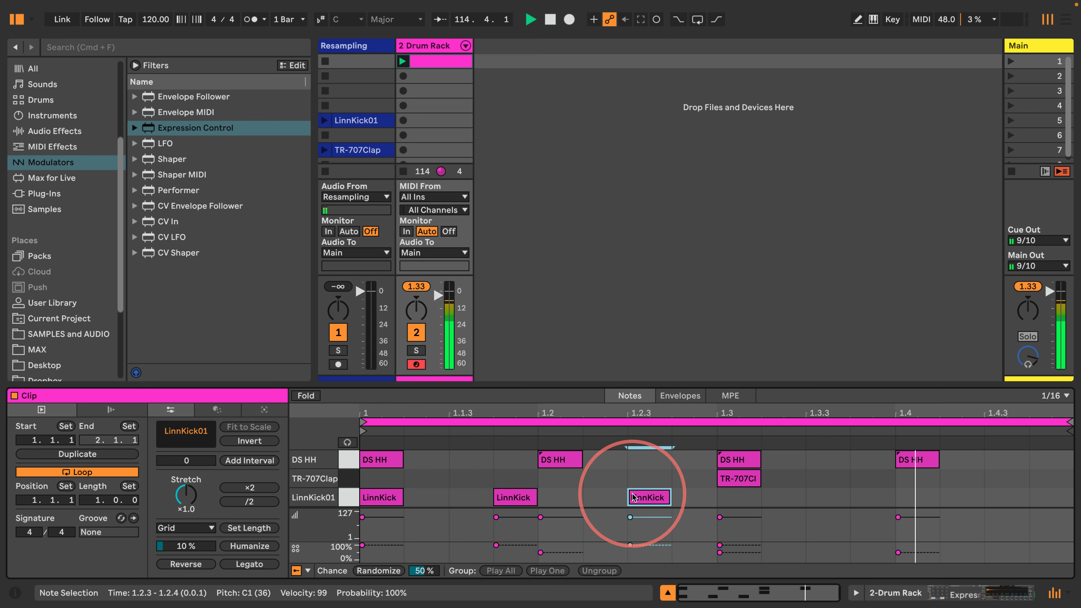
{"action": "left_click", "coordinate": [871, 500]}
{"action": "double_click", "coordinate": [871, 499]}
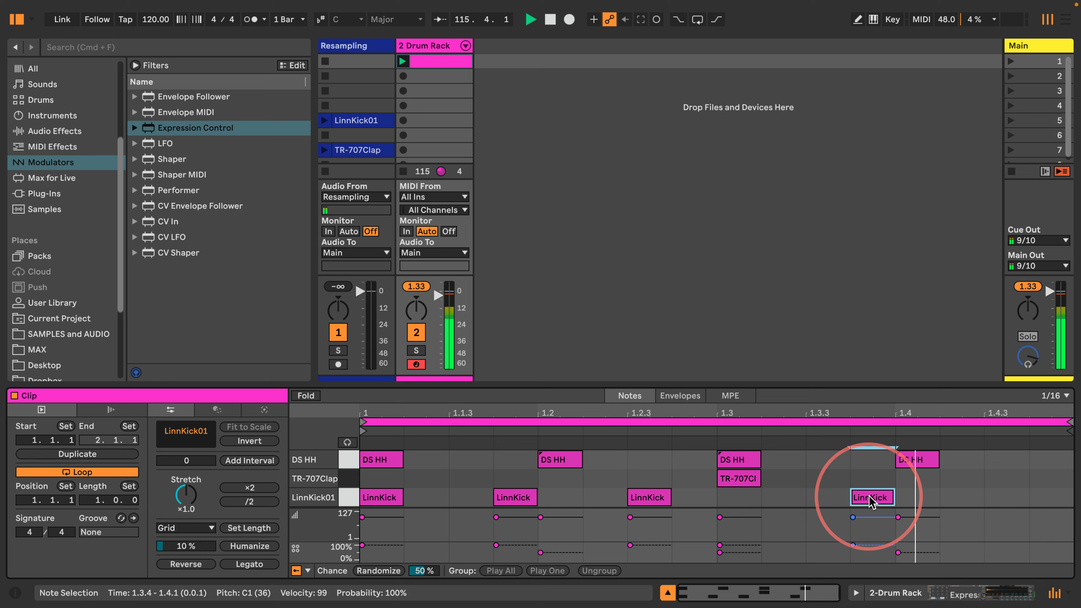
{"action": "double_click", "coordinate": [830, 497]}
{"action": "left_click", "coordinate": [982, 498]}
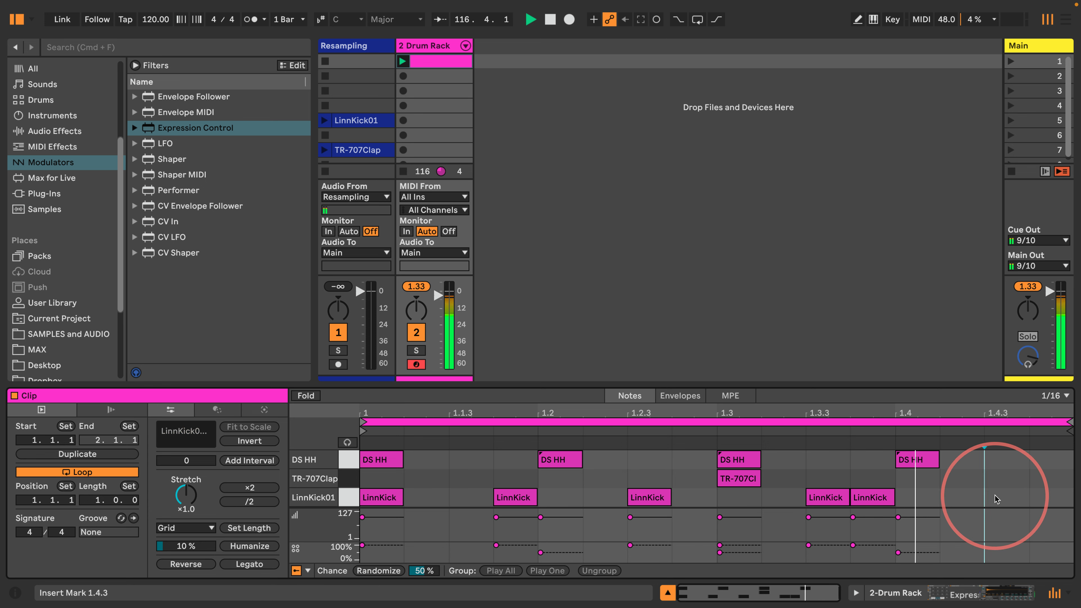
{"action": "double_click", "coordinate": [958, 498]}
{"action": "double_click", "coordinate": [1009, 498]}
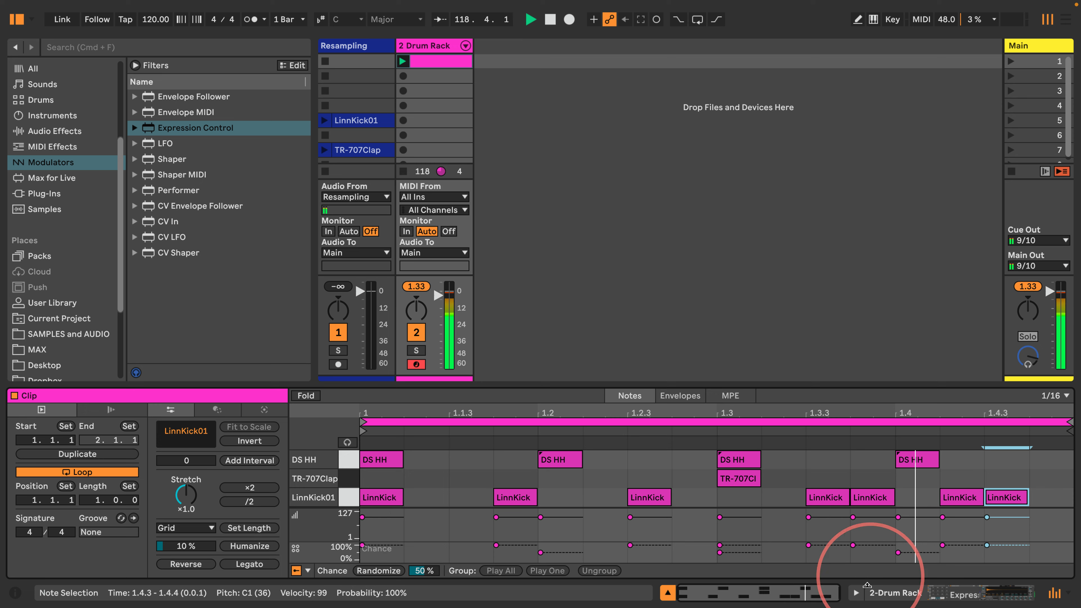
Select the LinnKick01 pad, and in the drum clip lower the Chance of every kick note except the first
{"action": "left_click", "coordinate": [896, 593]}
{"action": "left_click", "coordinate": [59, 552]}
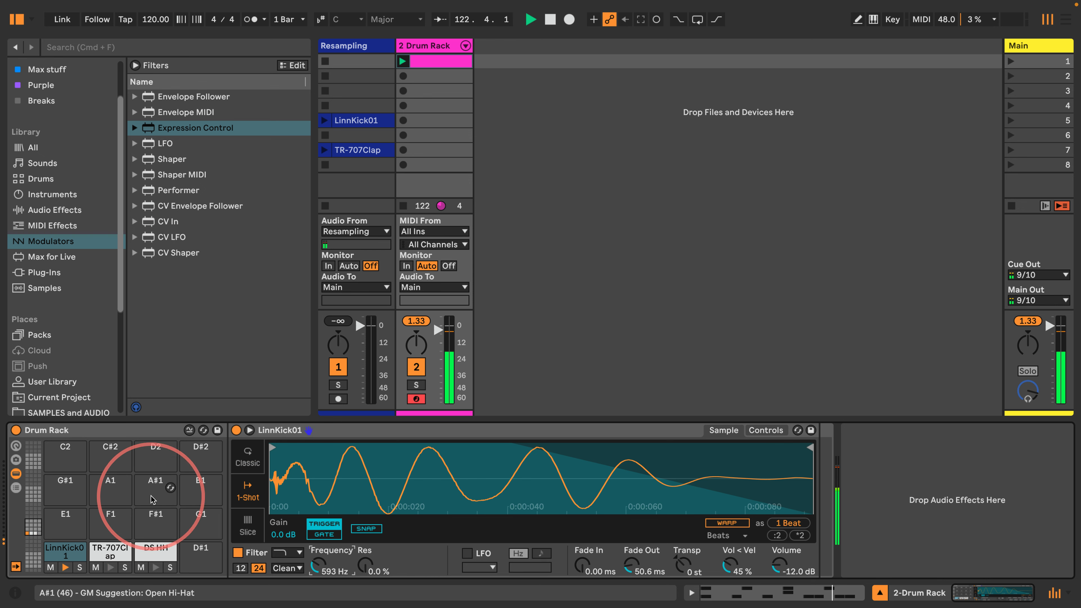
{"action": "left_click", "coordinate": [448, 65]}
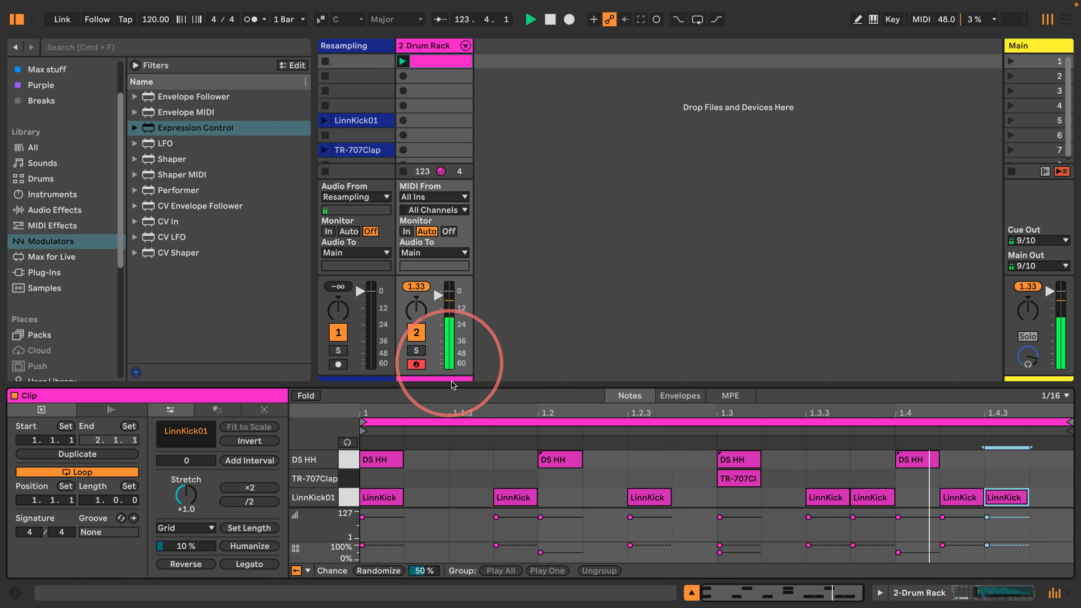
{"action": "left_click", "coordinate": [466, 494]}
{"action": "left_click_drag", "start_coordinate": [502, 495], "coordinate": [1031, 498]}
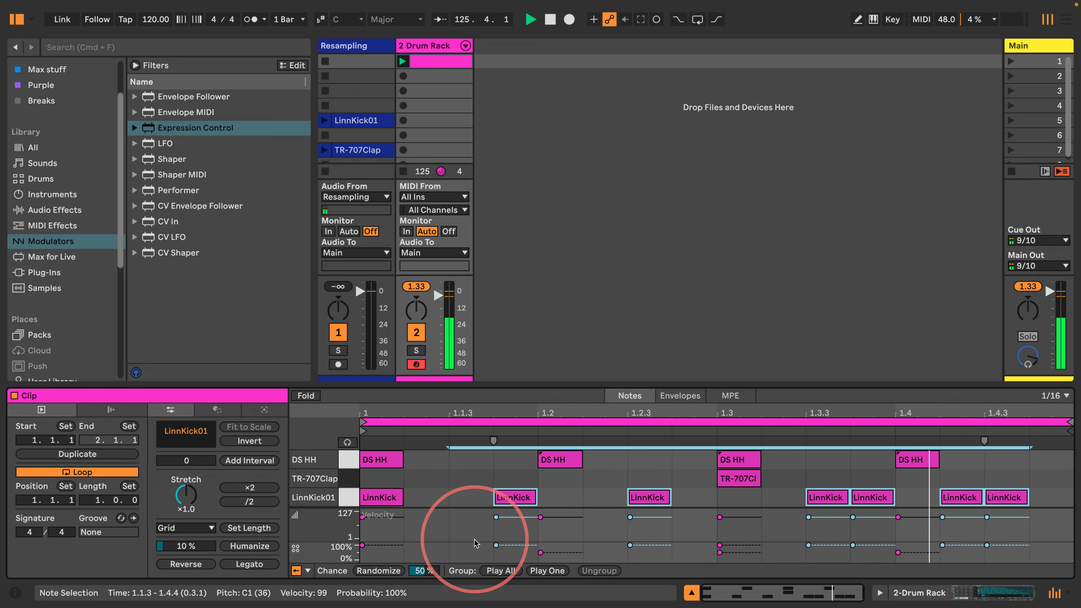
{"action": "left_click_drag", "start_coordinate": [495, 546], "coordinate": [496, 551]}
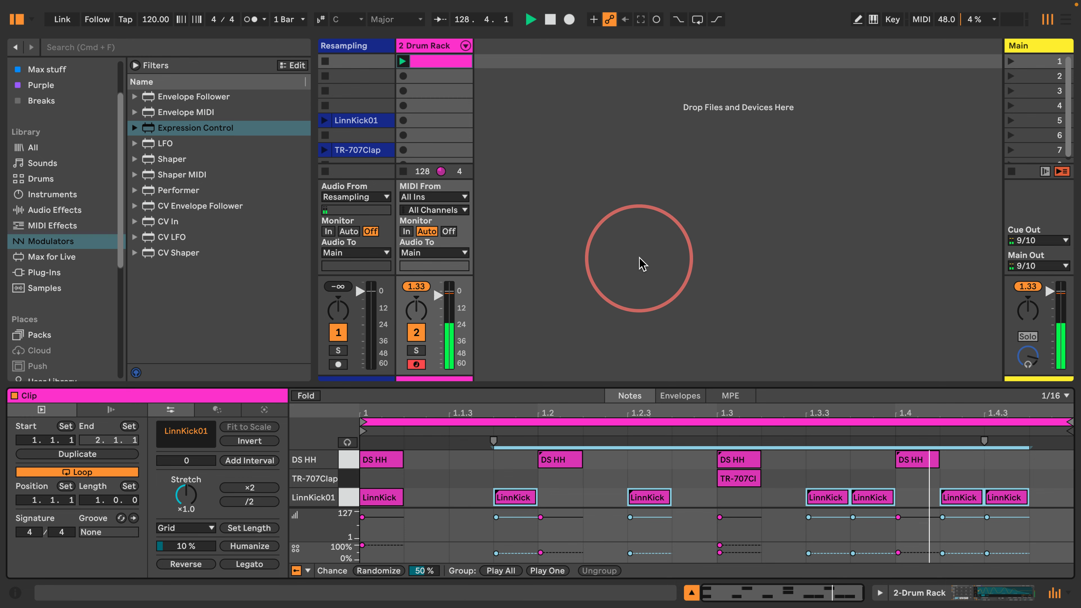
Show the Drum Rack's devices and load the Operator instrument onto its C2 pad
{"action": "left_click", "coordinate": [880, 593]}
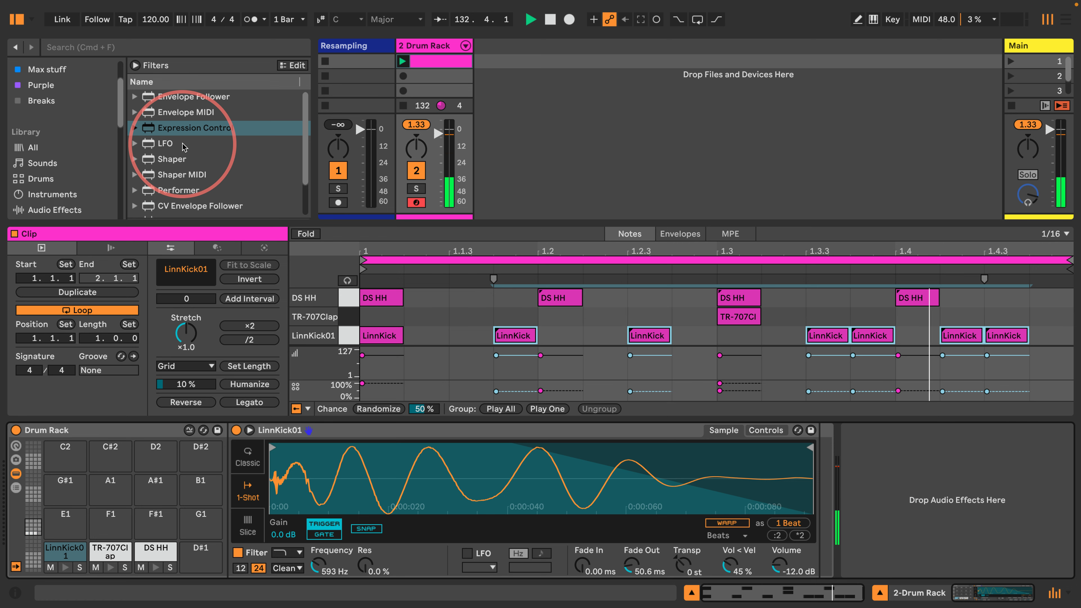
{"action": "scroll", "coordinate": [63, 183], "scroll_direction": "down", "scroll_amount": 3}
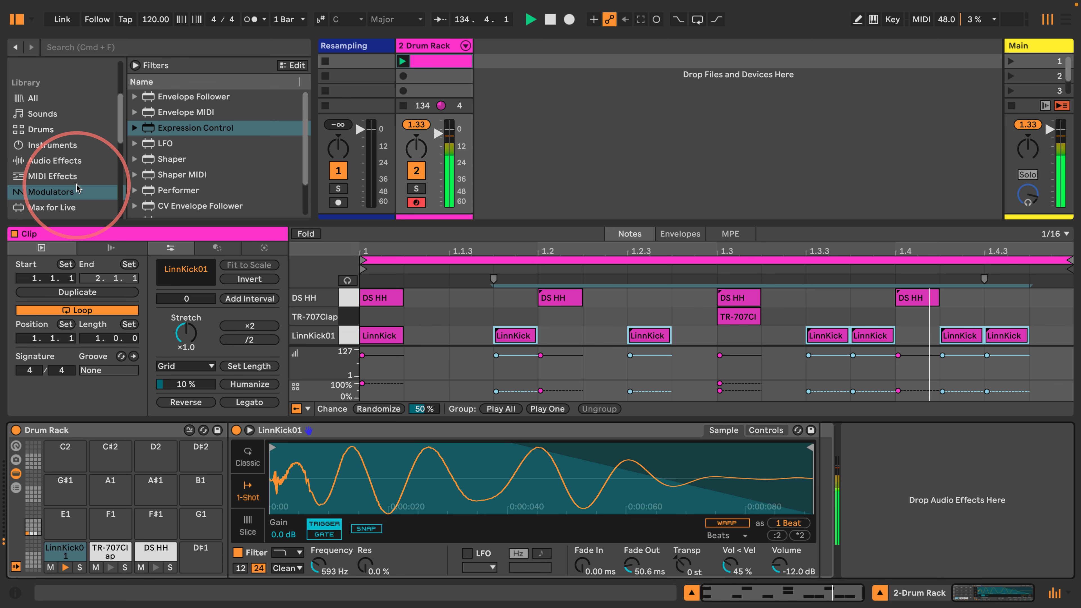
{"action": "left_click", "coordinate": [46, 145]}
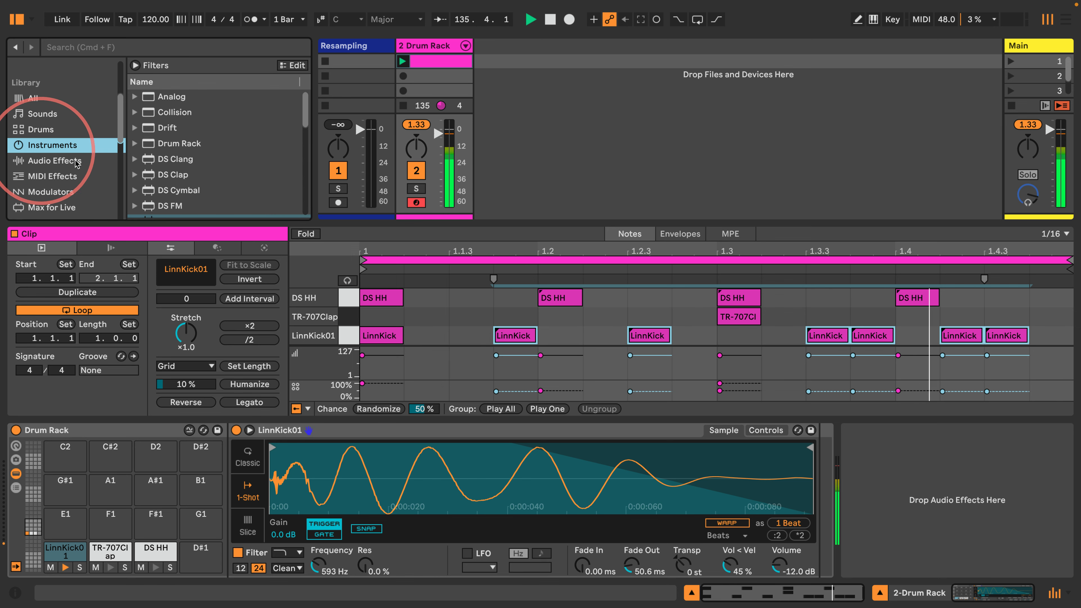
{"action": "left_click_drag", "start_coordinate": [200, 224], "coordinate": [193, 362]}
{"action": "scroll", "coordinate": [181, 264], "scroll_direction": "down", "scroll_amount": 5}
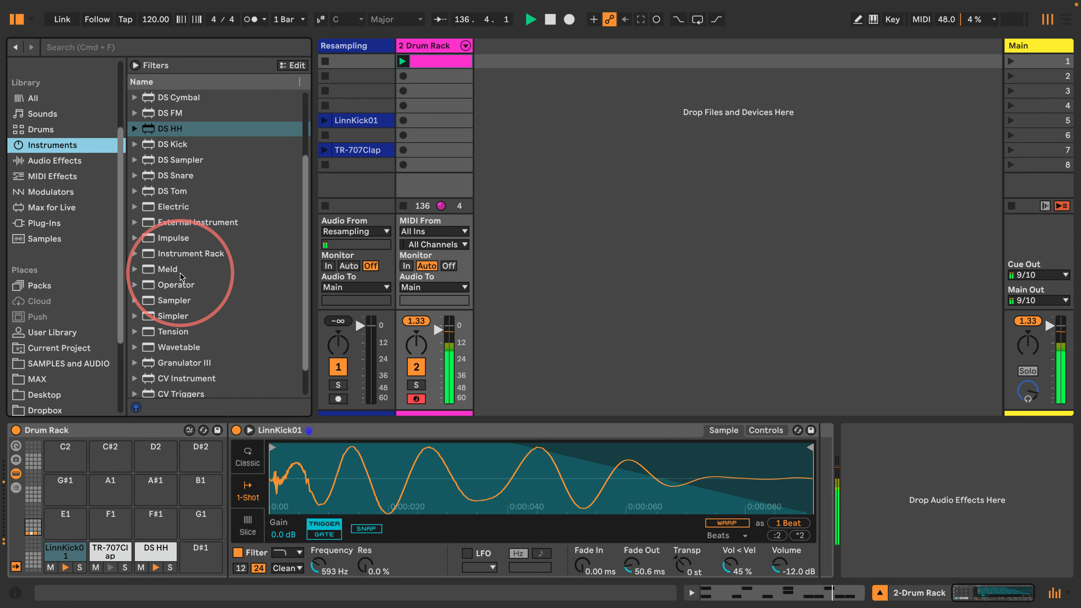
{"action": "left_click", "coordinate": [172, 249]}
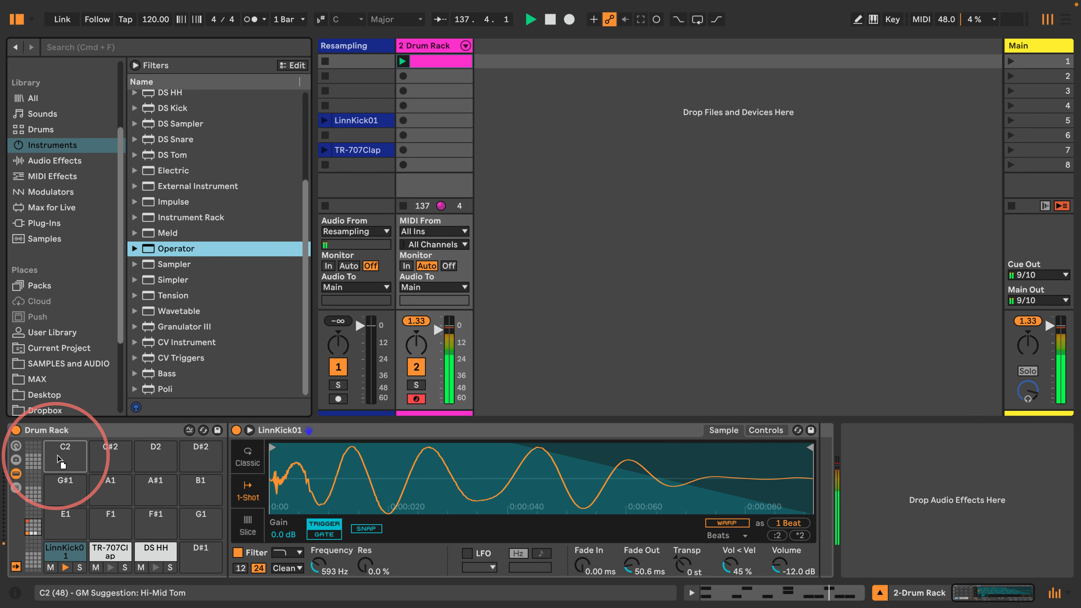
{"action": "left_click_drag", "start_coordinate": [60, 454], "coordinate": [59, 450]}
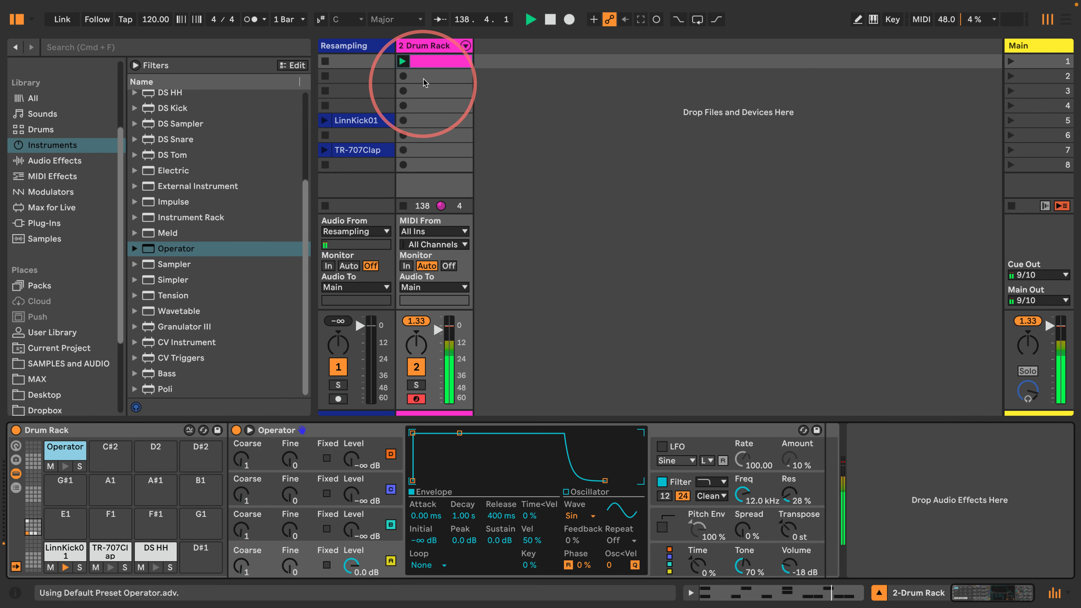
{"action": "left_click", "coordinate": [434, 61]}
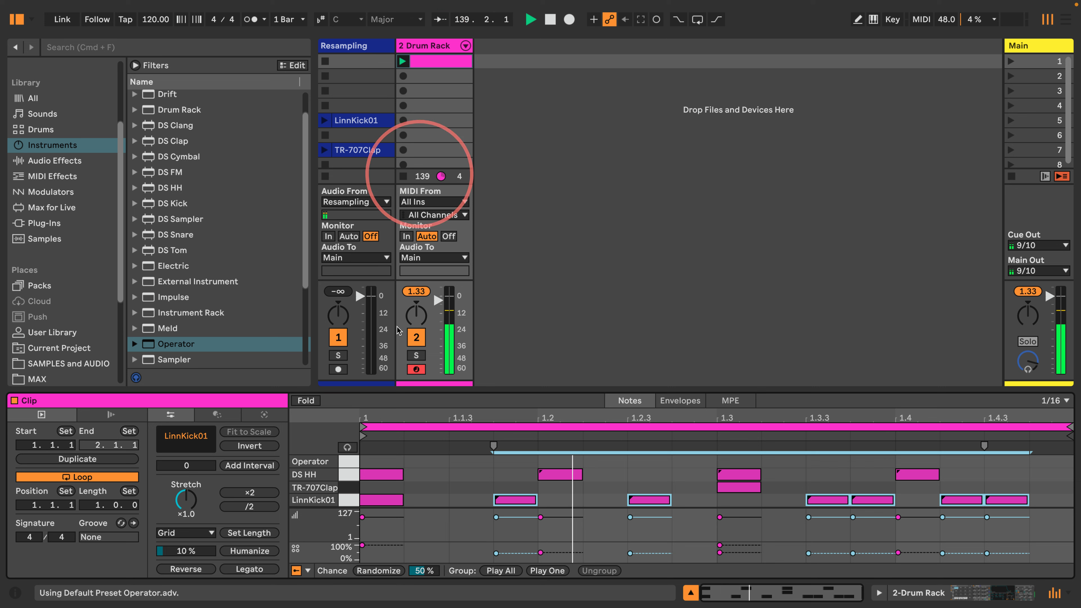
{"action": "double_click", "coordinate": [377, 461]}
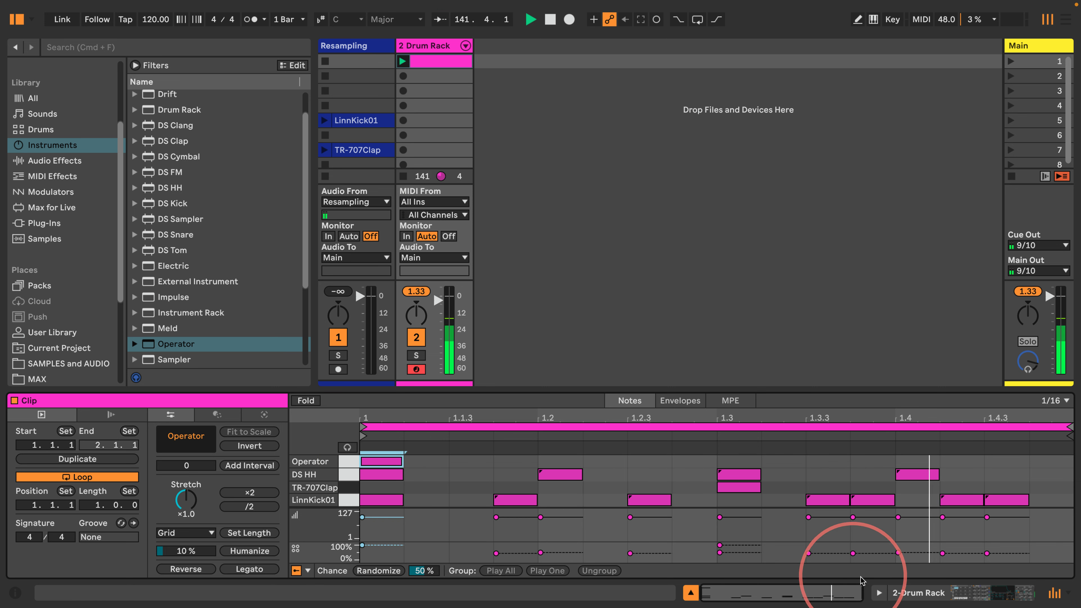
{"action": "left_click", "coordinate": [899, 597]}
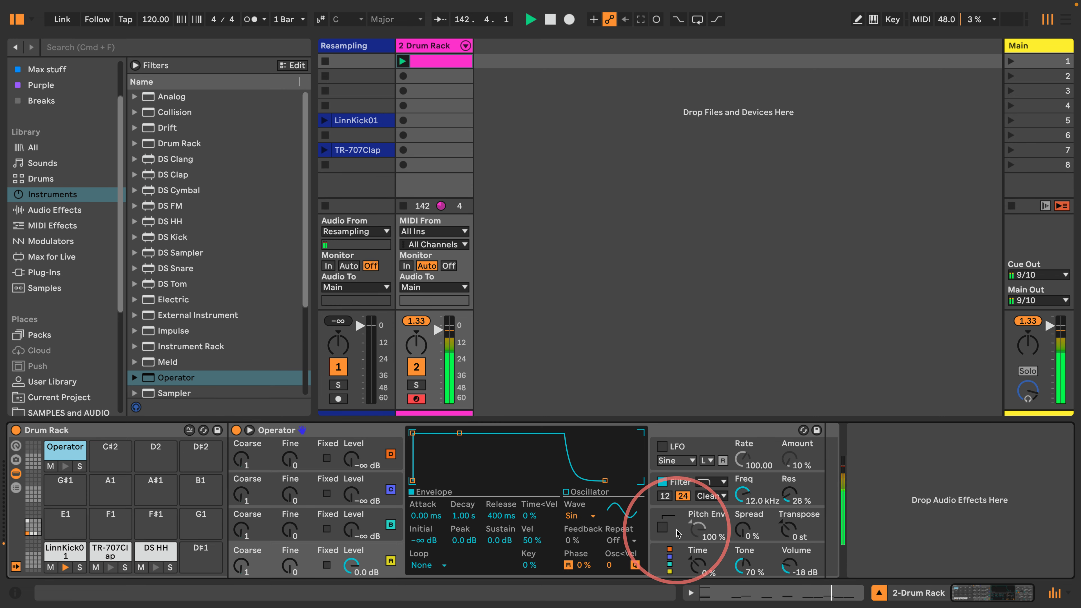
Set Operator's voice count to 1 in its global settings and return to oscillator A's envelope
{"action": "left_click", "coordinate": [669, 560]}
{"action": "left_click", "coordinate": [415, 565]}
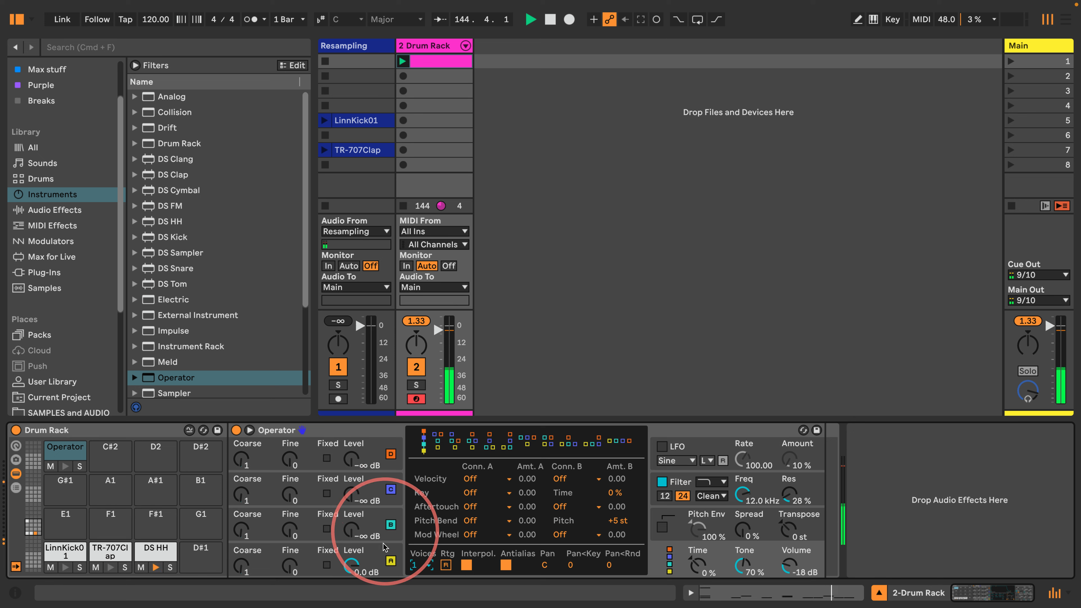
{"action": "left_click", "coordinate": [384, 556]}
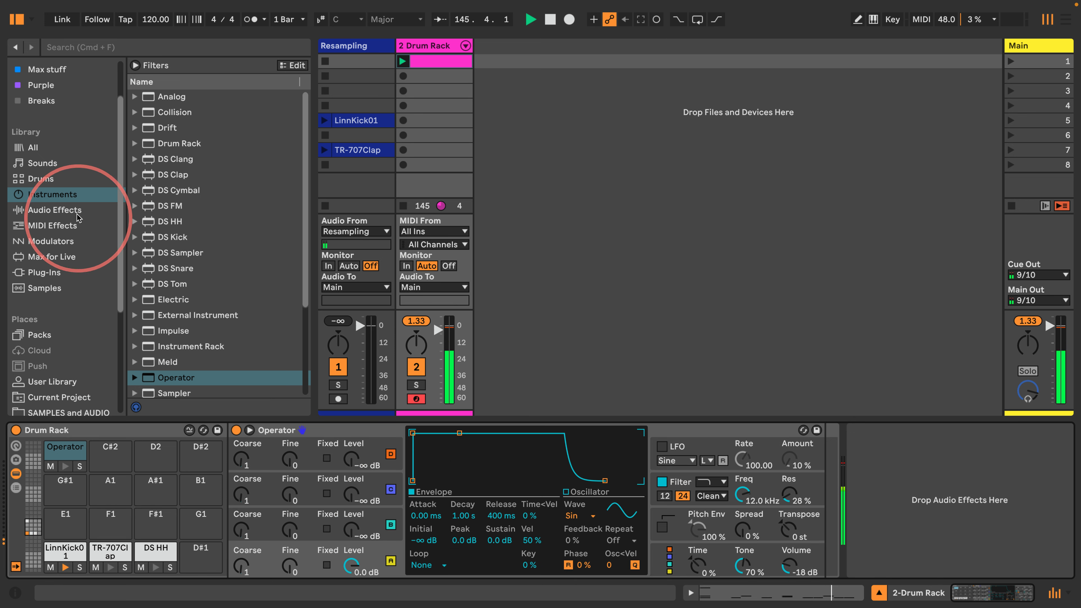
Insert a Pitch MIDI effect before Operator at -24 st, and lengthen oscillator A's release to 2.38 s
{"action": "left_click", "coordinate": [36, 220]}
{"action": "left_click_drag", "start_coordinate": [171, 299], "coordinate": [254, 485]}
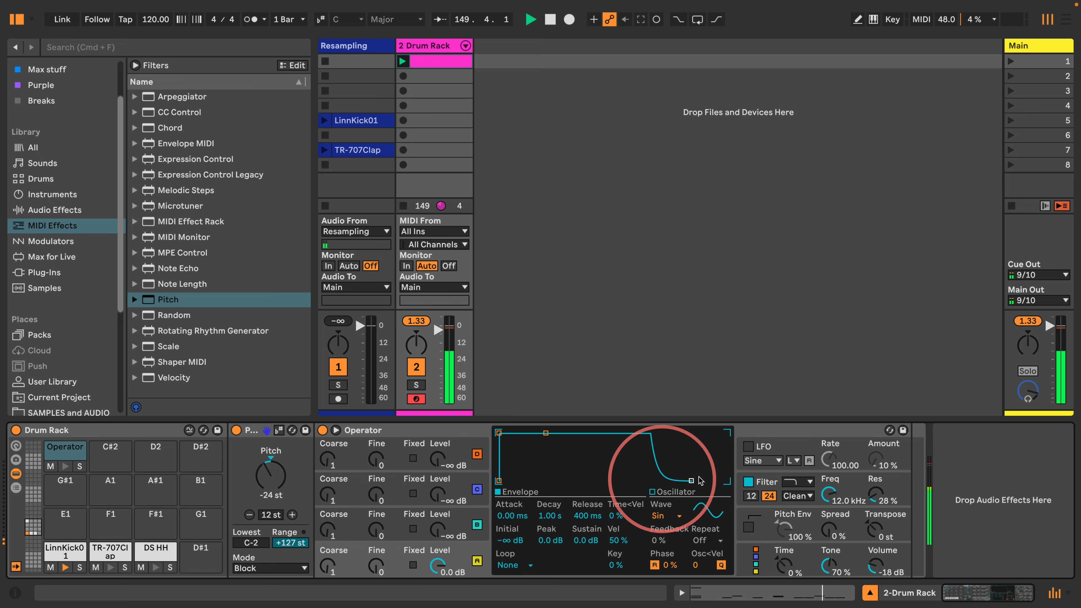
{"action": "left_click_drag", "start_coordinate": [691, 481], "coordinate": [698, 481]}
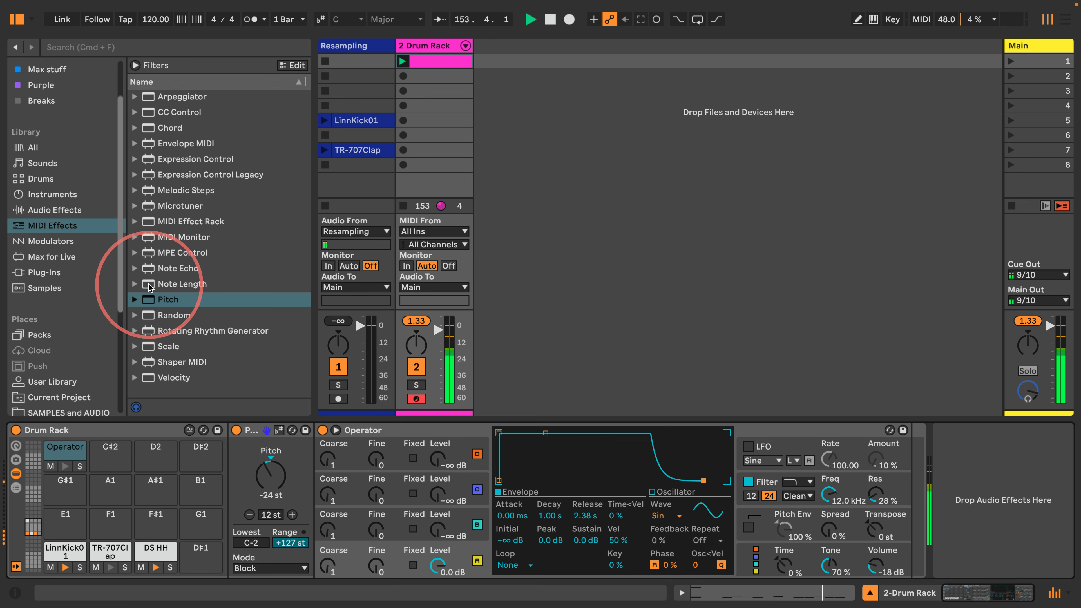
Insert Expression Control before Pitch and Note Length between the two, and make Note Length's length tempo-synced
{"action": "left_click_drag", "start_coordinate": [153, 159], "coordinate": [230, 459]}
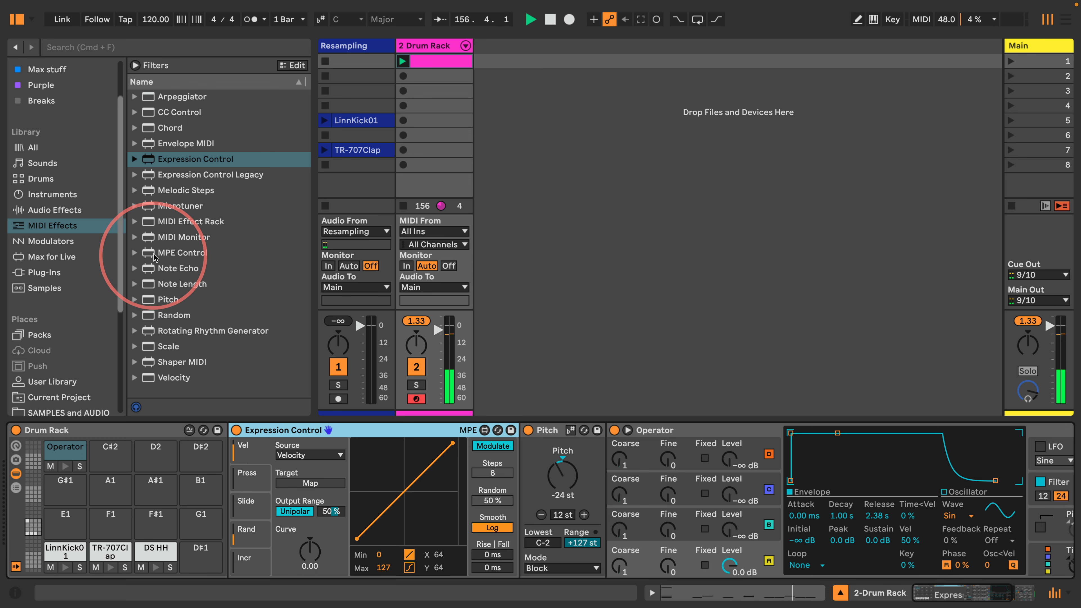
{"action": "left_click_drag", "start_coordinate": [147, 286], "coordinate": [519, 456]}
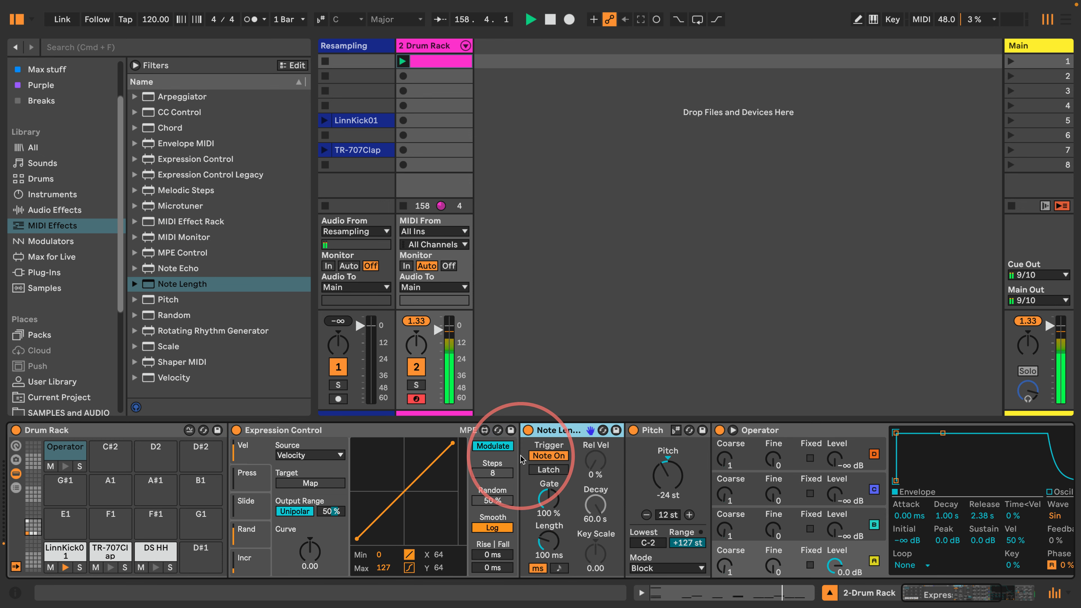
{"action": "left_click", "coordinate": [559, 568]}
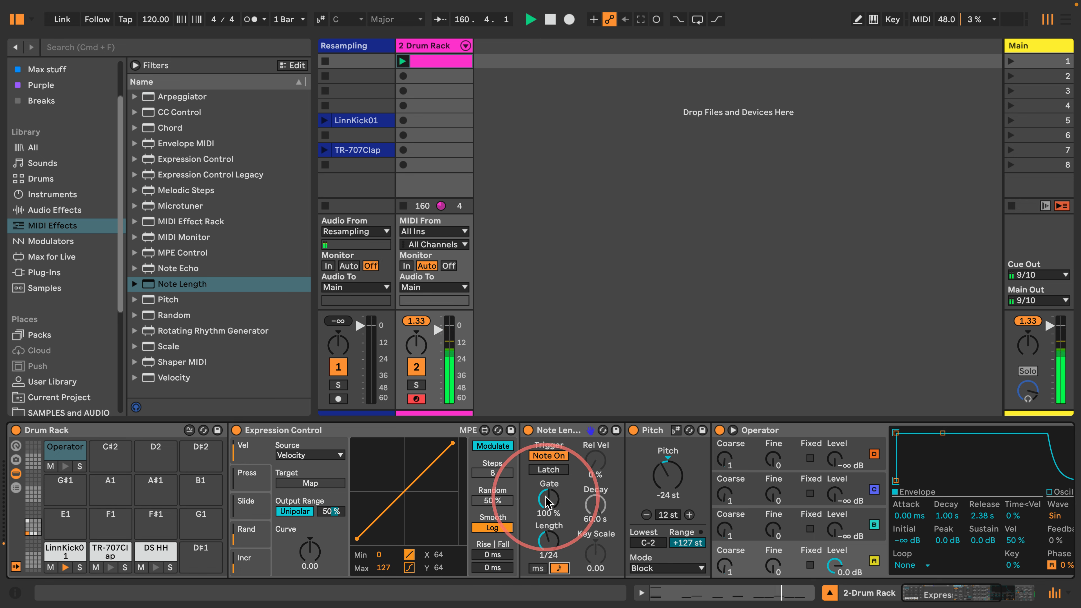
Map Expression Control's Random source to Note Length's synced length, in Remote mode
{"action": "left_click", "coordinate": [240, 535]}
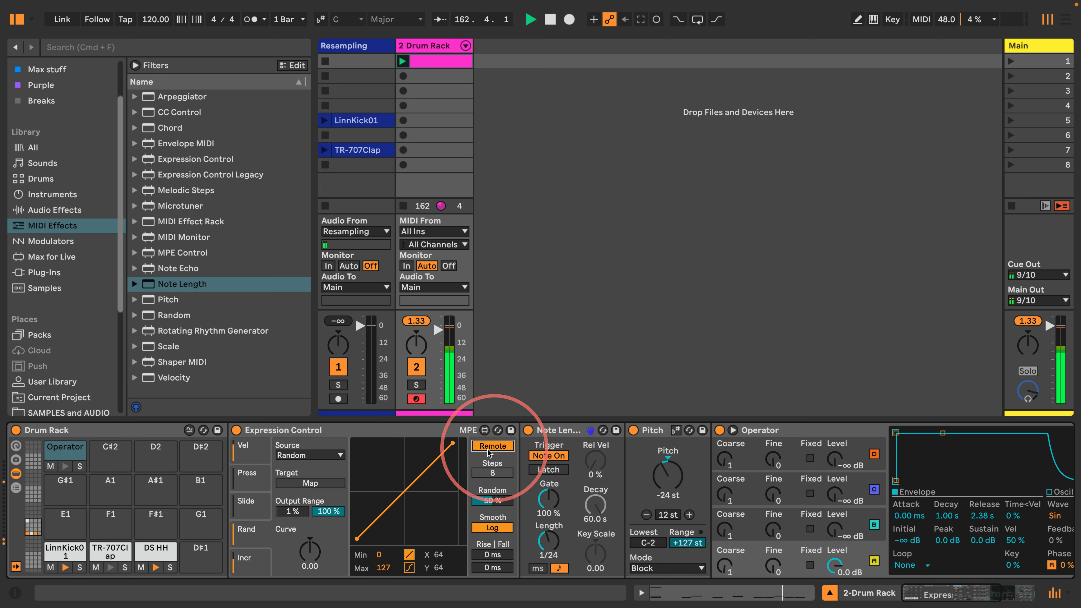
{"action": "left_click", "coordinate": [310, 483]}
{"action": "left_click", "coordinate": [545, 556]}
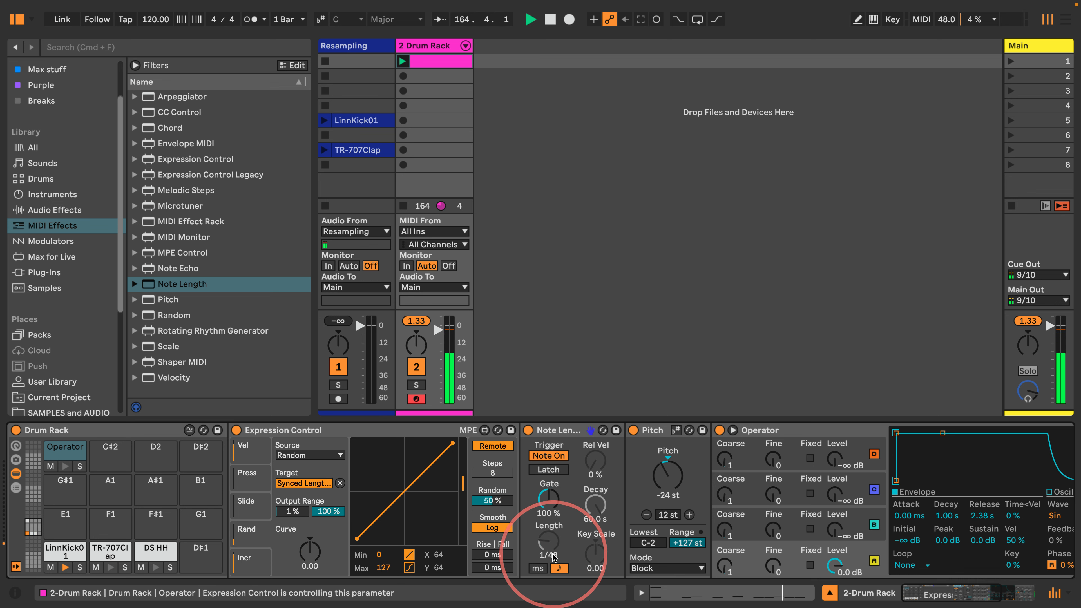
Raise Operator's oscillator B level to 0.0 dB and give its envelope a 45.9 ms decay with no sustain
{"action": "left_click", "coordinate": [948, 592]}
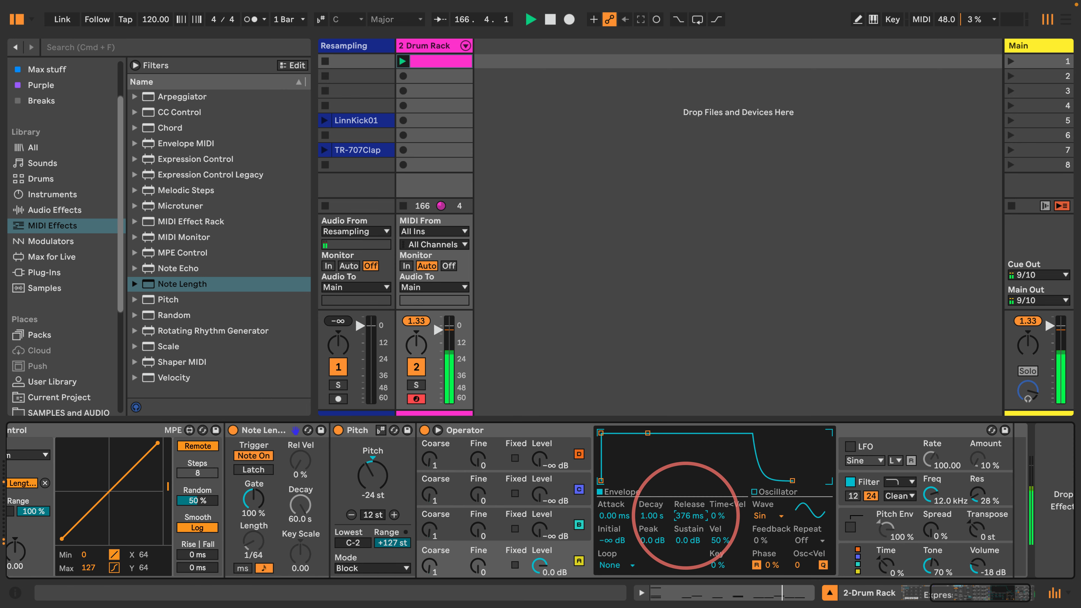
{"action": "left_click", "coordinate": [575, 521]}
{"action": "left_click_drag", "start_coordinate": [541, 531], "coordinate": [540, 524]}
{"action": "left_click_drag", "start_coordinate": [642, 462], "coordinate": [623, 480]}
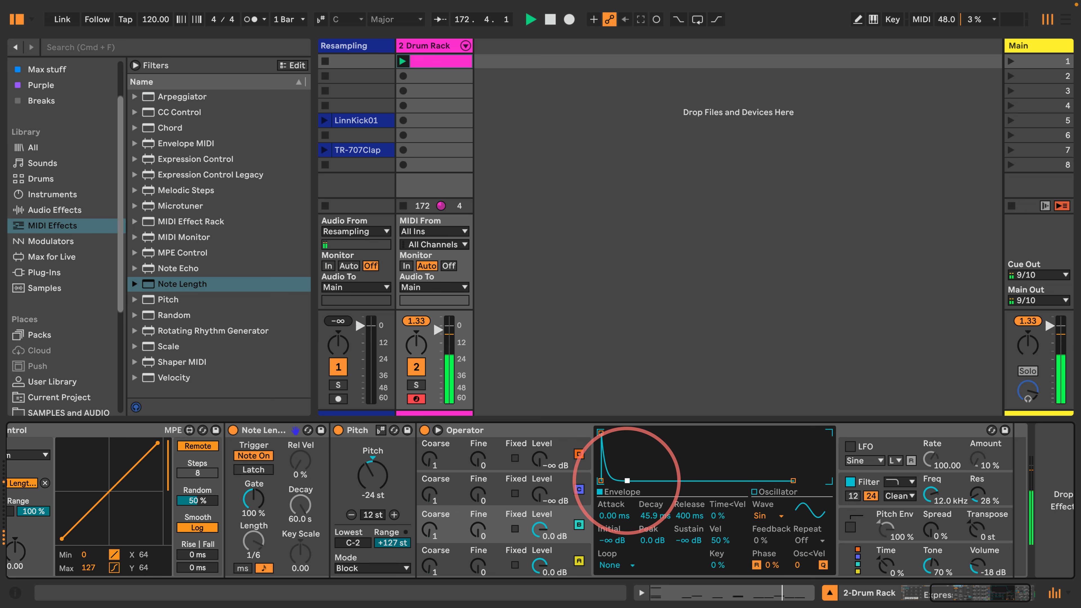
{"action": "scroll", "coordinate": [388, 502], "scroll_direction": "left", "scroll_amount": 10}
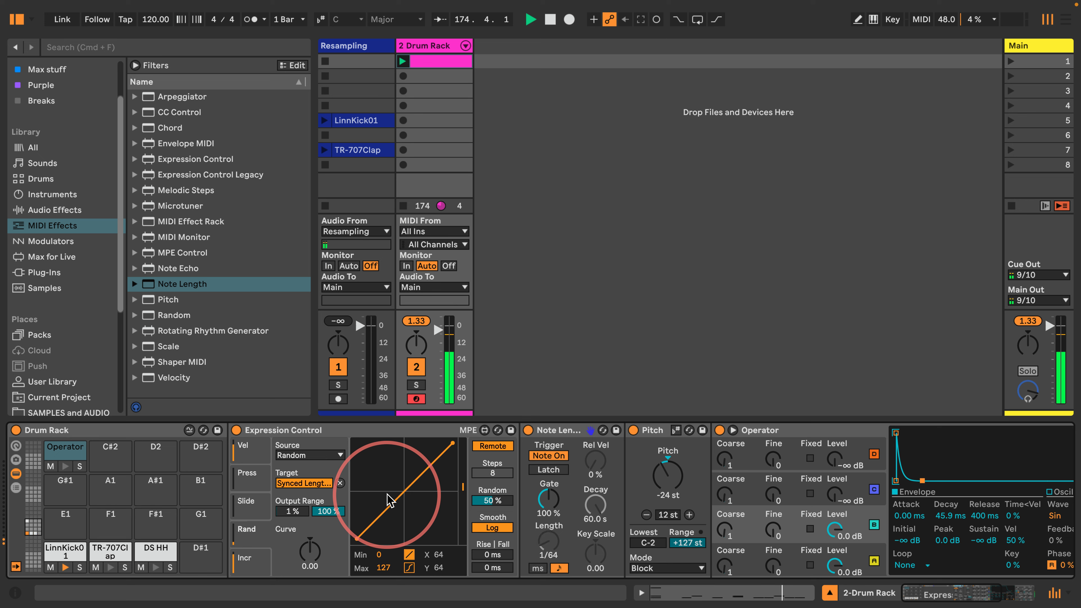
Insert the Scale effect's Dorian preset between Pitch and Operator
{"action": "left_click", "coordinate": [135, 346]}
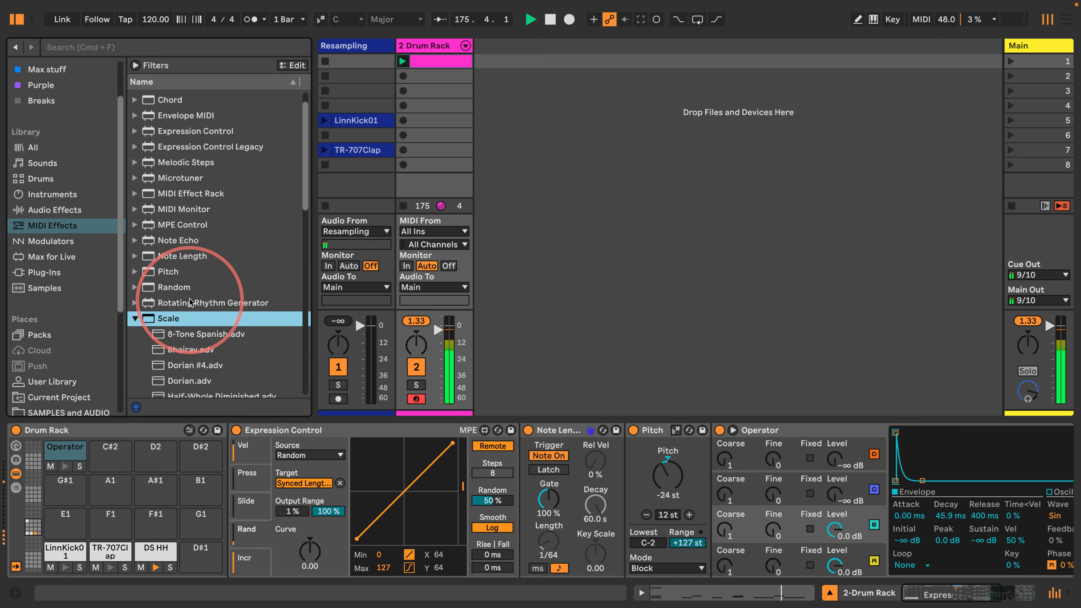
{"action": "scroll", "coordinate": [190, 302], "scroll_direction": "down", "scroll_amount": 10}
{"action": "left_click_drag", "start_coordinate": [190, 170], "coordinate": [714, 470]}
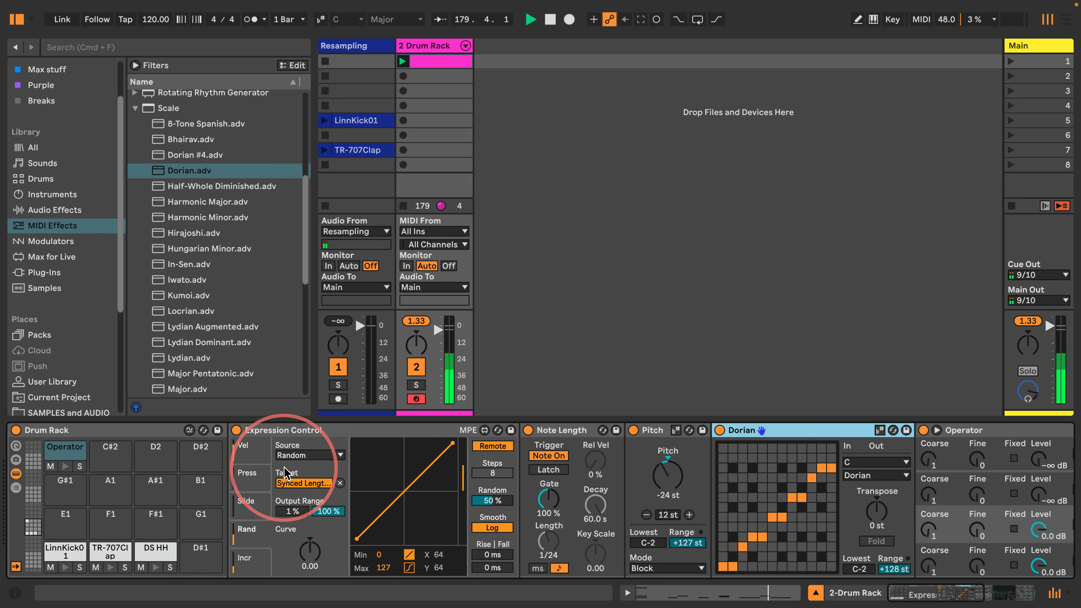
{"action": "scroll", "coordinate": [166, 212], "scroll_direction": "up", "scroll_amount": 3}
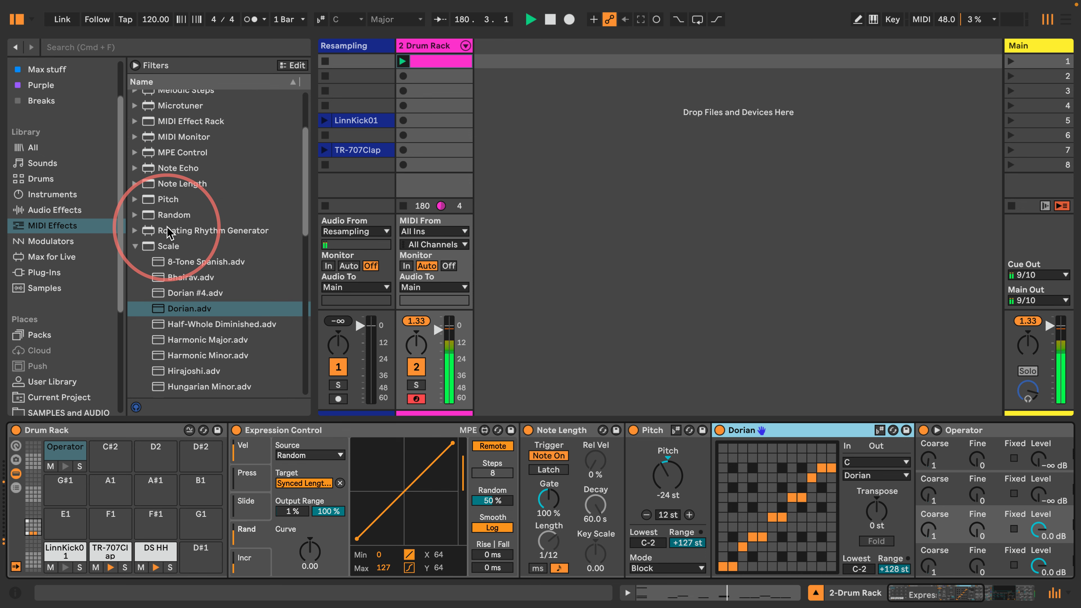
{"action": "left_click", "coordinate": [134, 249]}
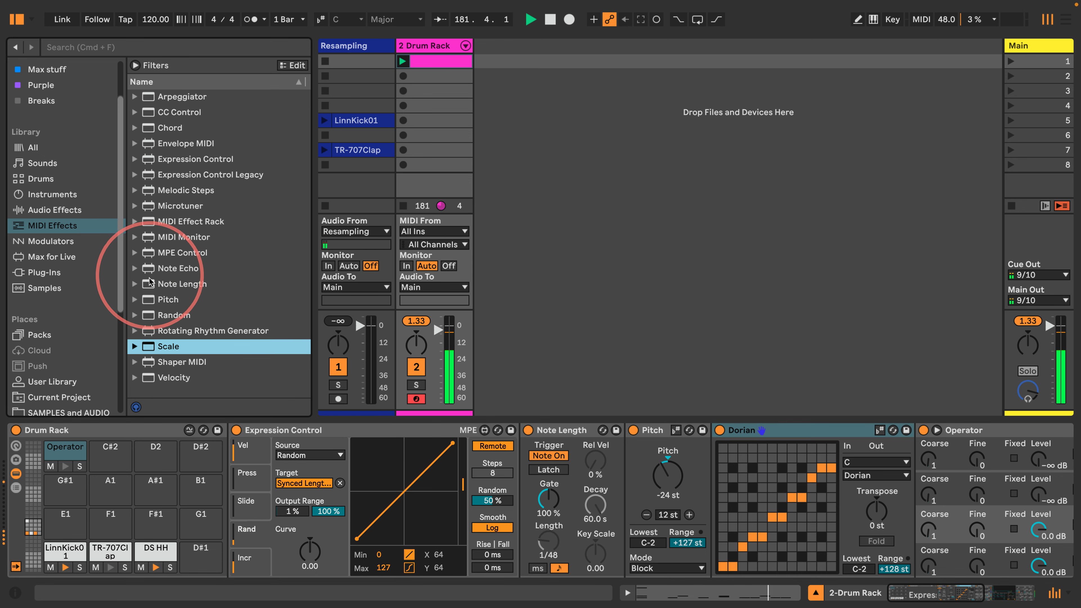
Insert Note Echo between Note Length and Pitch, with delay time 3 and both Delay and Feedback at 25%
{"action": "left_click_drag", "start_coordinate": [148, 272], "coordinate": [624, 463]}
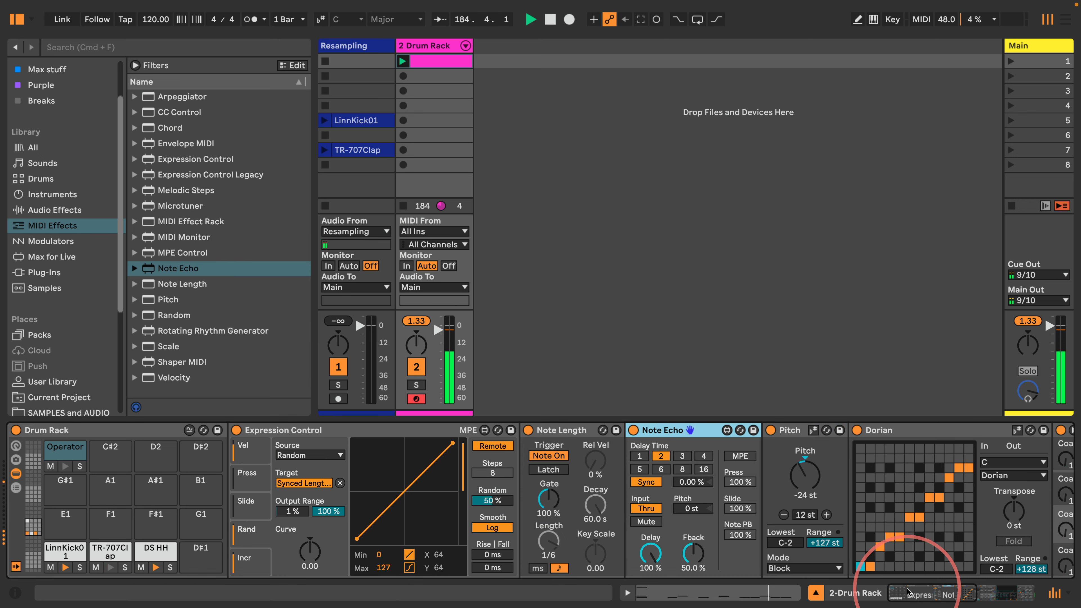
{"action": "left_click_drag", "start_coordinate": [906, 592], "coordinate": [1013, 591]}
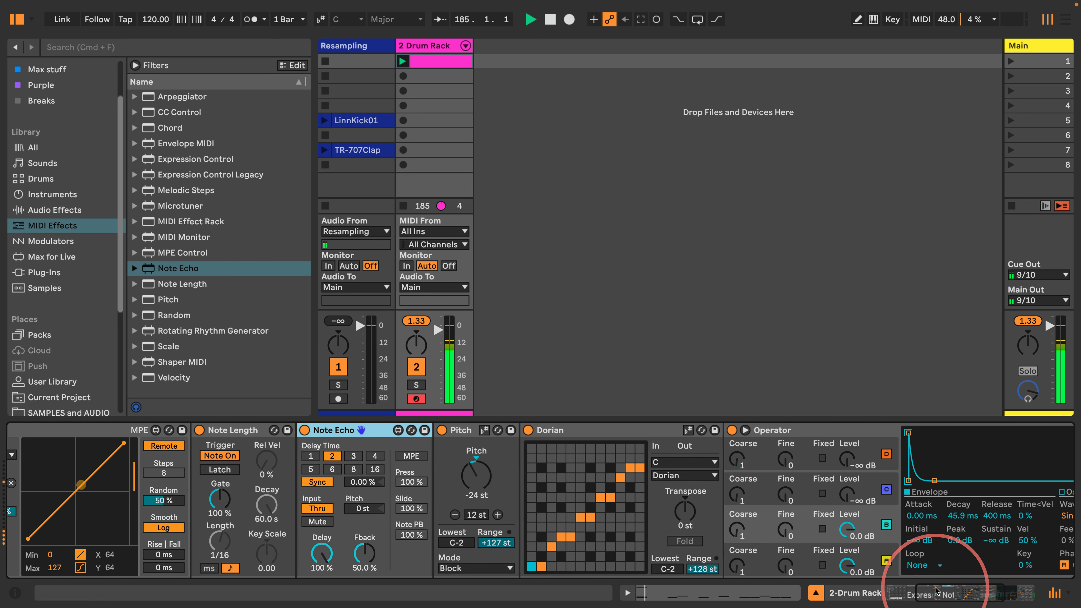
{"action": "left_click", "coordinate": [349, 457]}
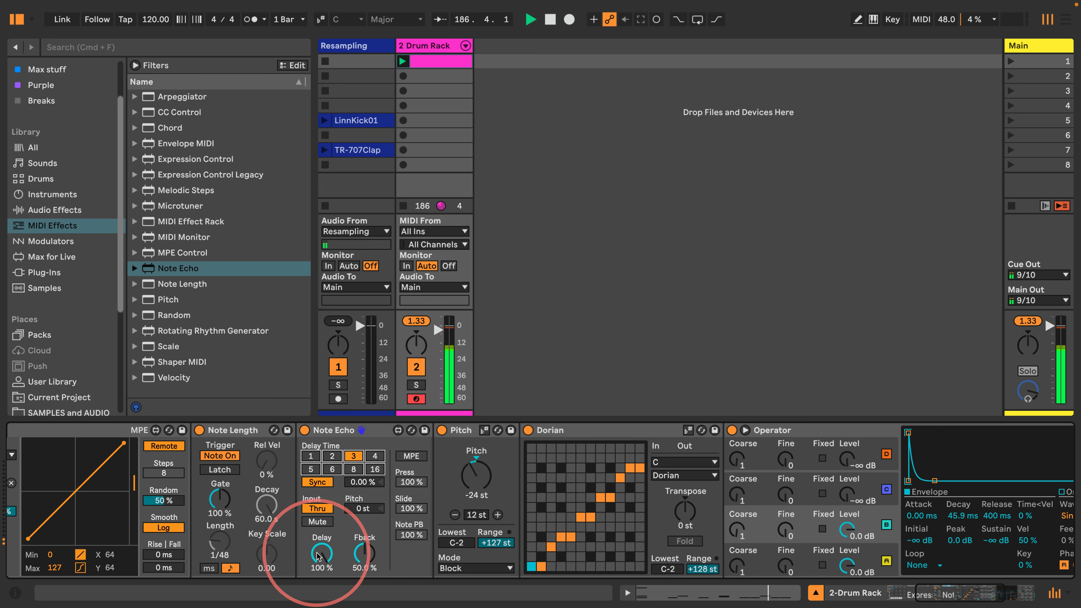
{"action": "left_click_drag", "start_coordinate": [320, 555], "coordinate": [359, 554]}
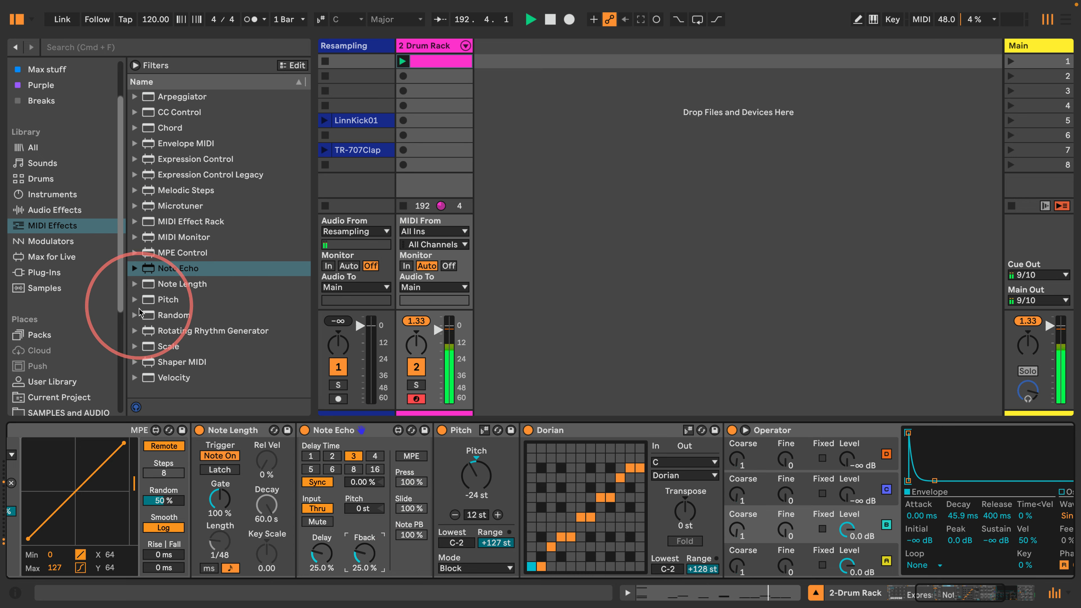
Insert a Random MIDI effect between Pitch and the Dorian scale, and set its Chance to 51%
{"action": "left_click_drag", "start_coordinate": [147, 317], "coordinate": [489, 461]}
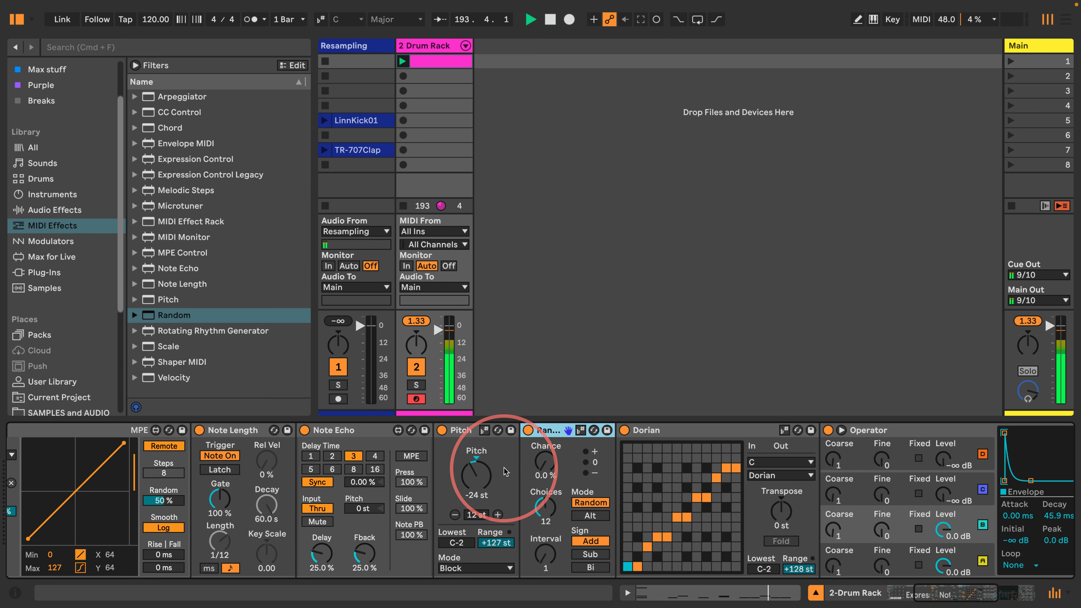
{"action": "left_click", "coordinate": [682, 430]}
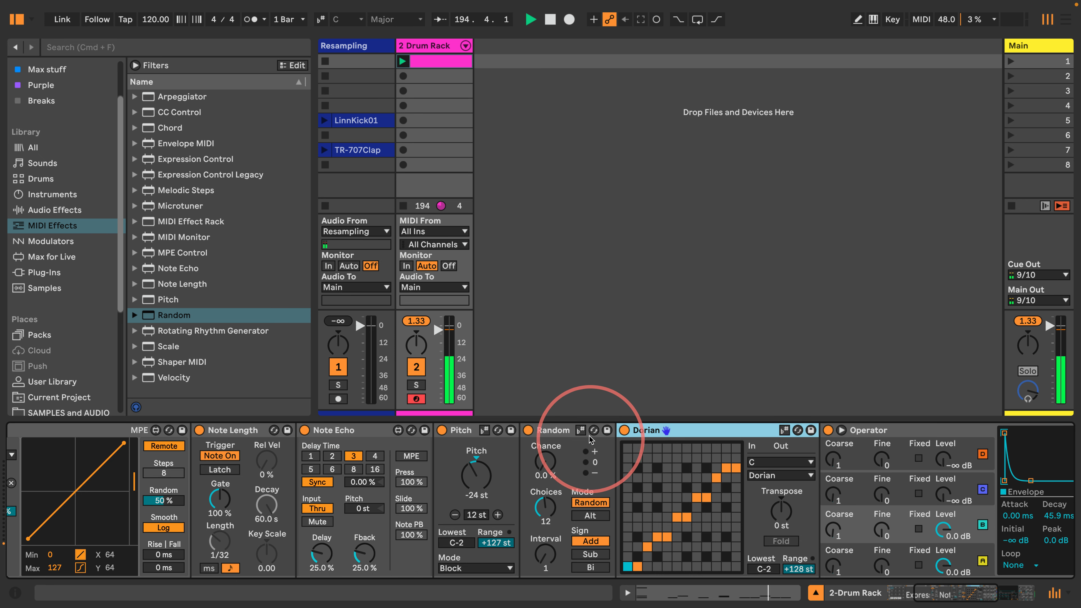
{"action": "left_click", "coordinate": [554, 432]}
{"action": "left_click", "coordinate": [706, 428]}
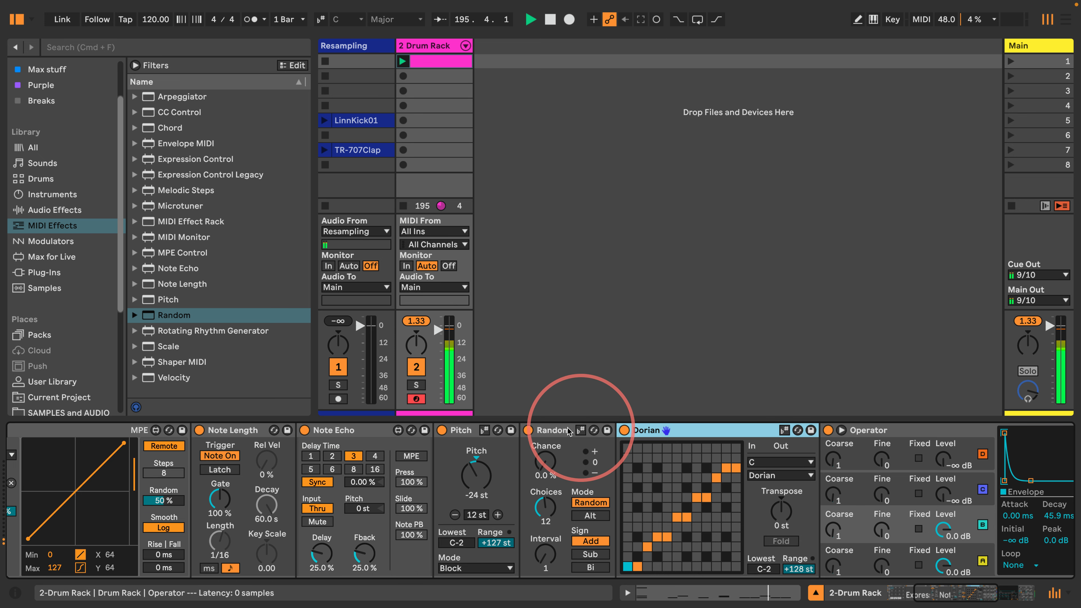
{"action": "left_click", "coordinate": [549, 429]}
{"action": "left_click", "coordinate": [674, 431]}
{"action": "left_click_drag", "start_coordinate": [545, 462], "coordinate": [545, 453]}
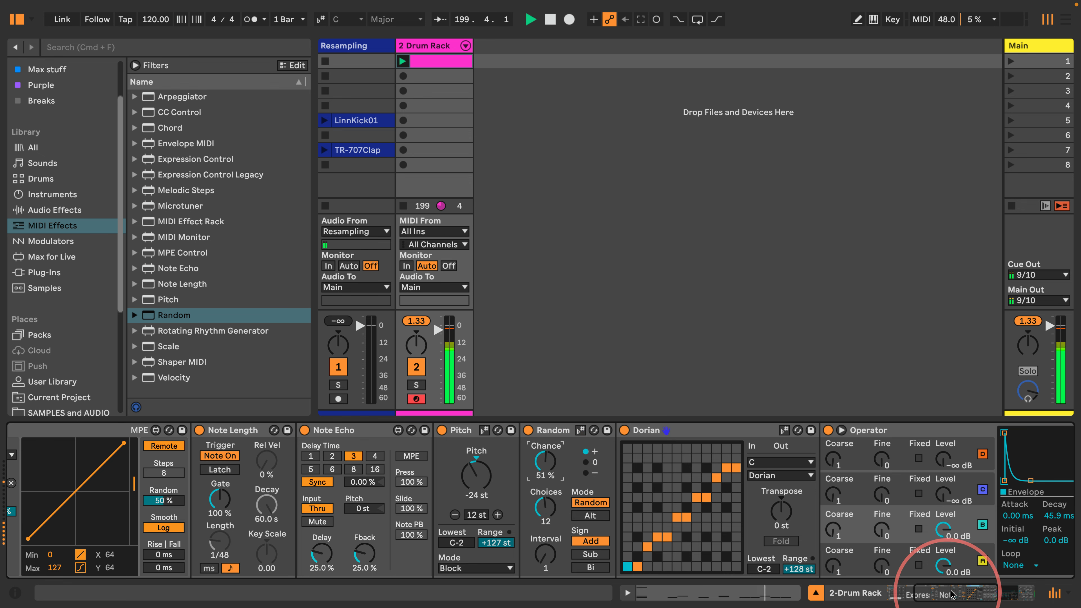
Insert a second Note Length effect between the Dorian scale and Operator
{"action": "left_click_drag", "start_coordinate": [947, 589], "coordinate": [972, 590]}
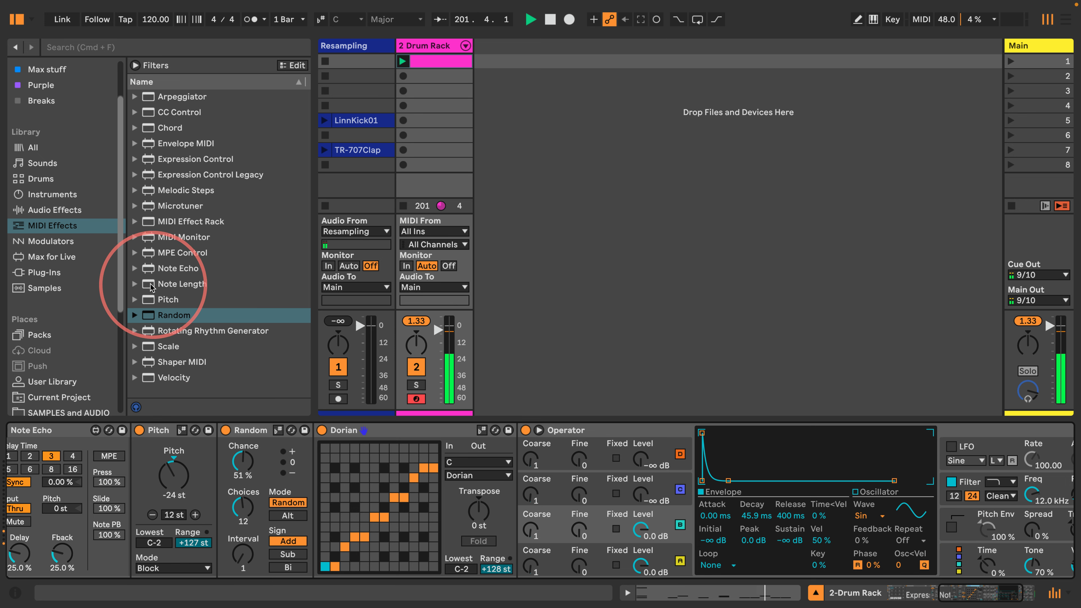
{"action": "left_click_drag", "start_coordinate": [150, 288], "coordinate": [518, 474]}
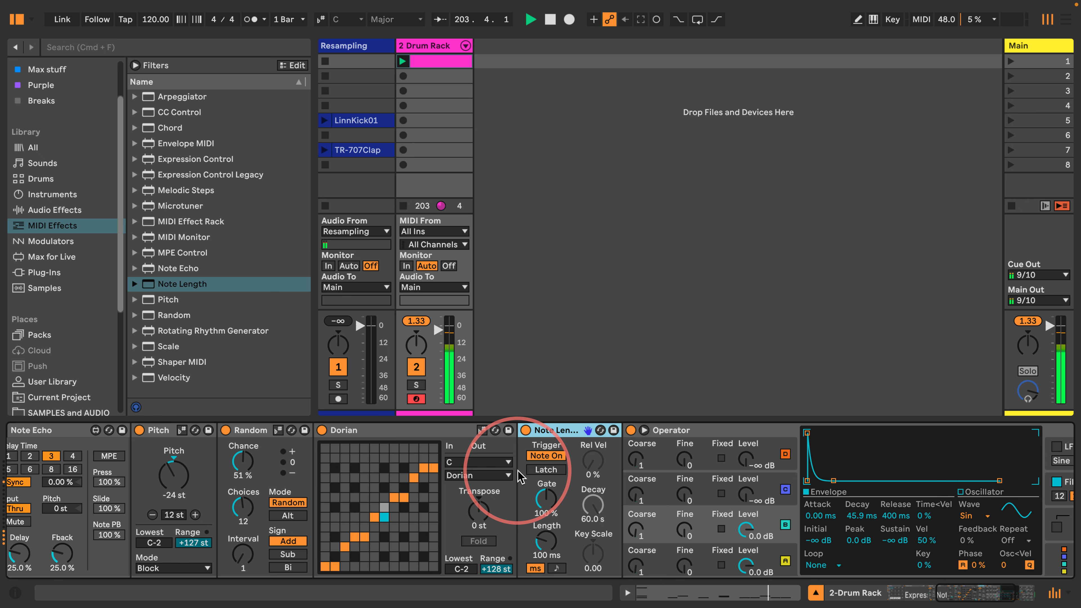
{"action": "scroll", "coordinate": [489, 481], "scroll_direction": "left", "scroll_amount": 10}
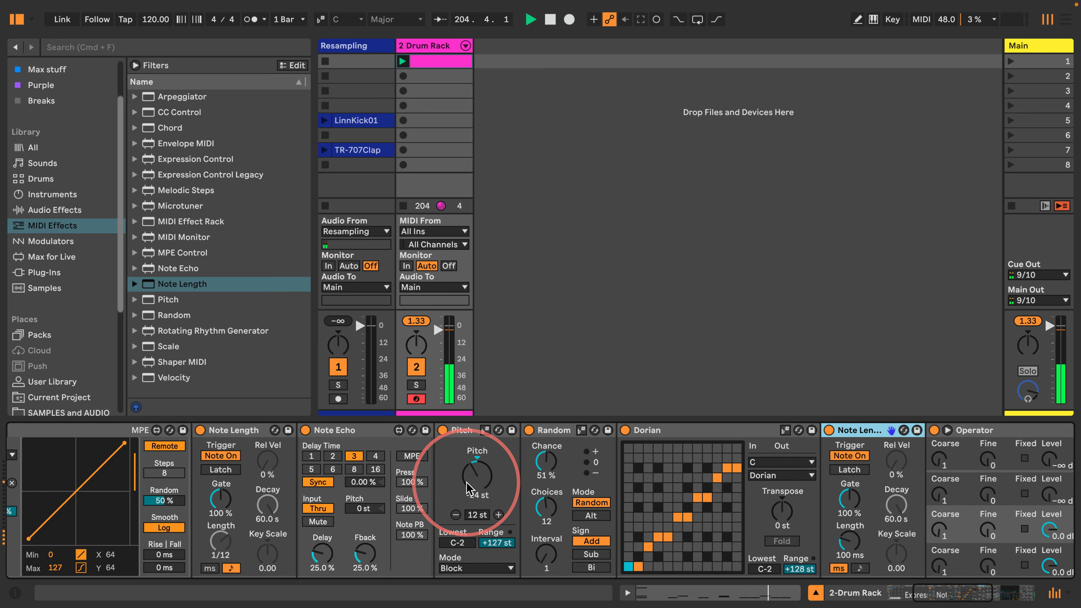
{"action": "scroll", "coordinate": [468, 485], "scroll_direction": "right", "scroll_amount": 10}
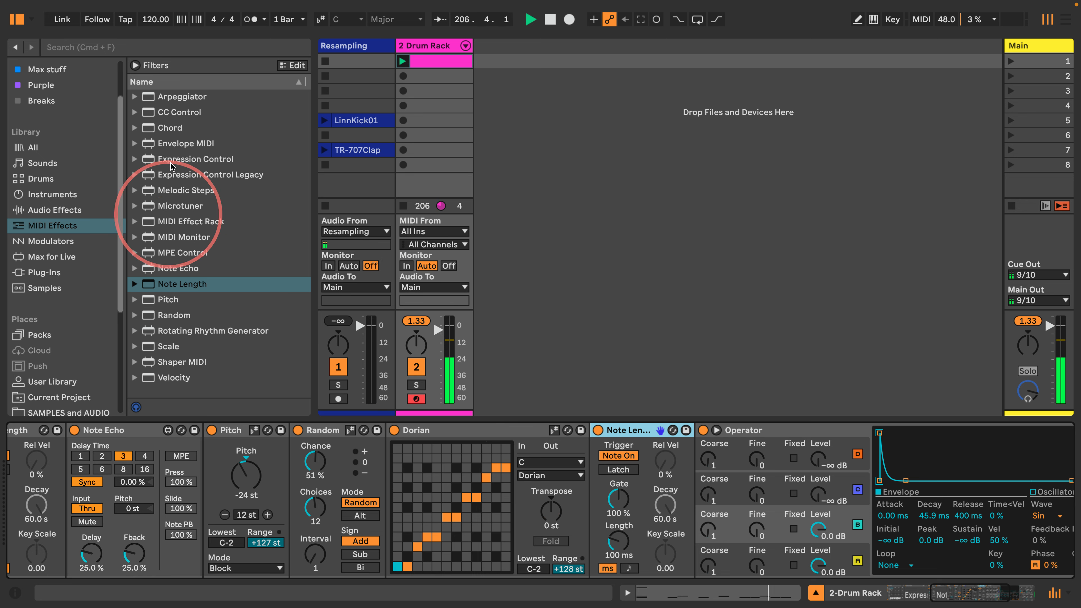
Insert a second Expression Control after Note Echo, mapping Random to the last Note Length's time length with a 20–100% output range
{"action": "left_click_drag", "start_coordinate": [148, 162], "coordinate": [202, 462]}
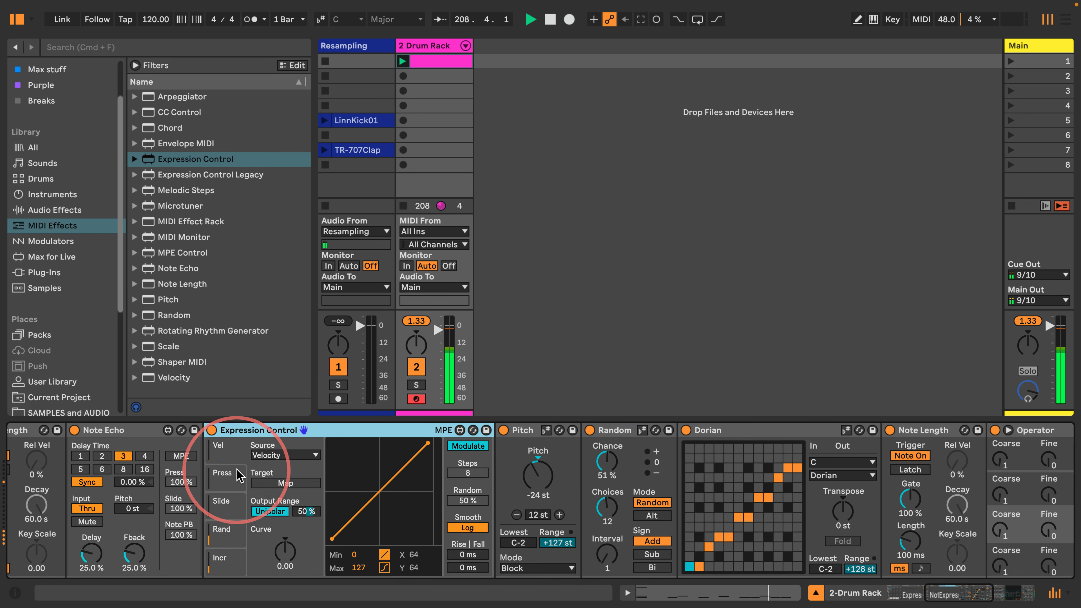
{"action": "scroll", "coordinate": [241, 476], "scroll_direction": "right", "scroll_amount": 5}
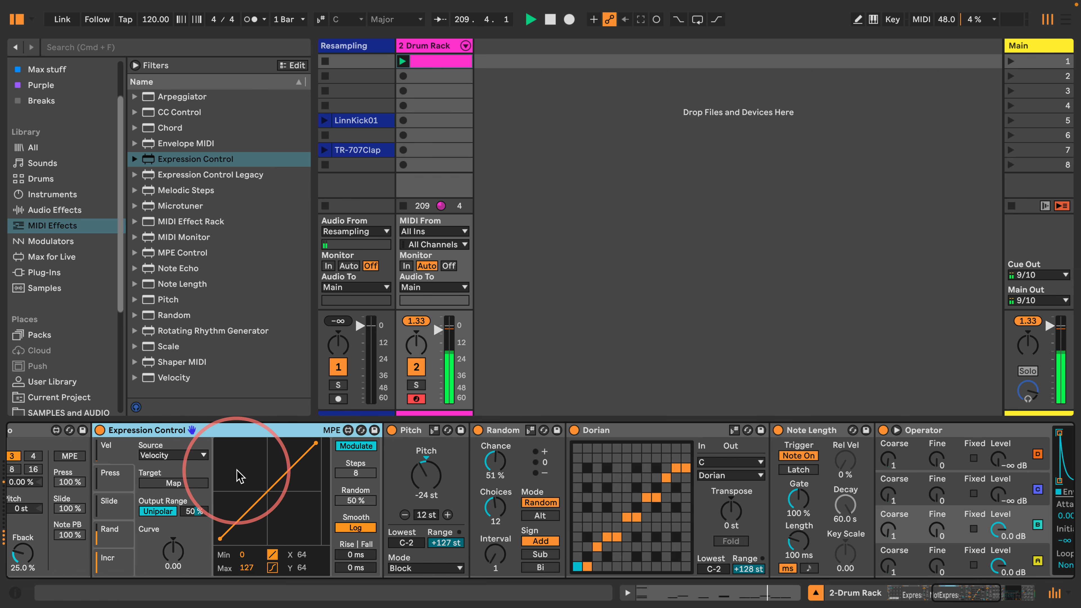
{"action": "left_click", "coordinate": [113, 530]}
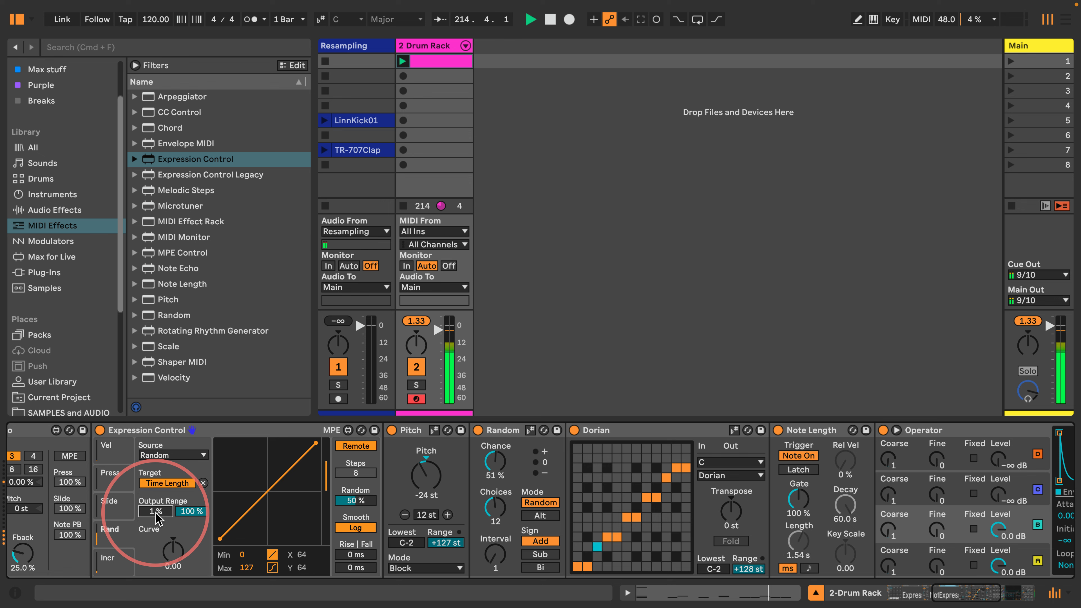
{"action": "left_click_drag", "start_coordinate": [157, 517], "coordinate": [157, 509]}
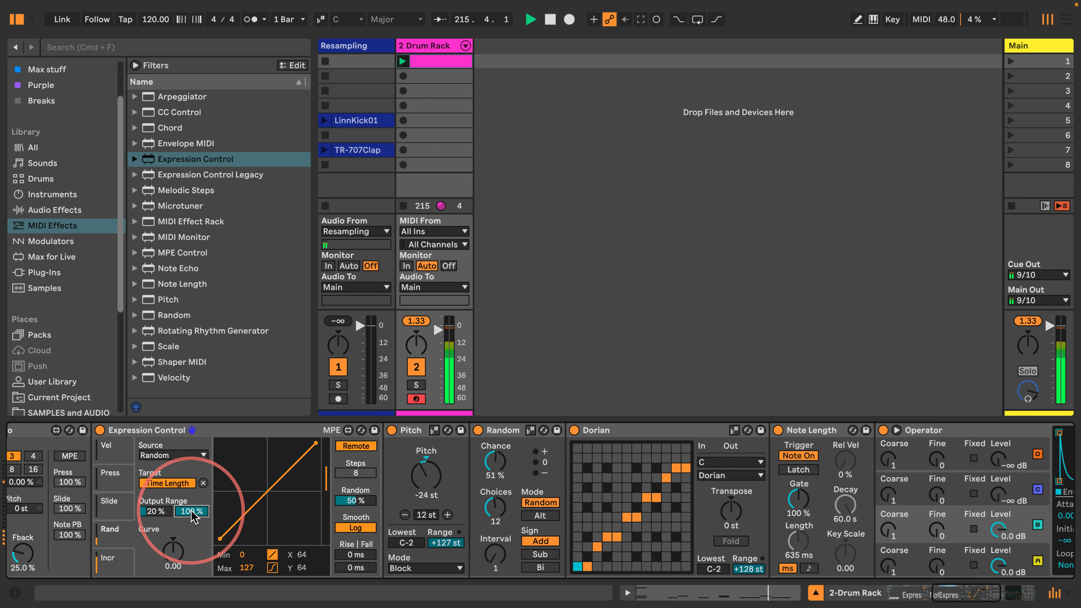
Enable Glide in Operator's pitch envelope settings and return to oscillator B
{"action": "scroll", "coordinate": [785, 495], "scroll_direction": "right", "scroll_amount": 10}
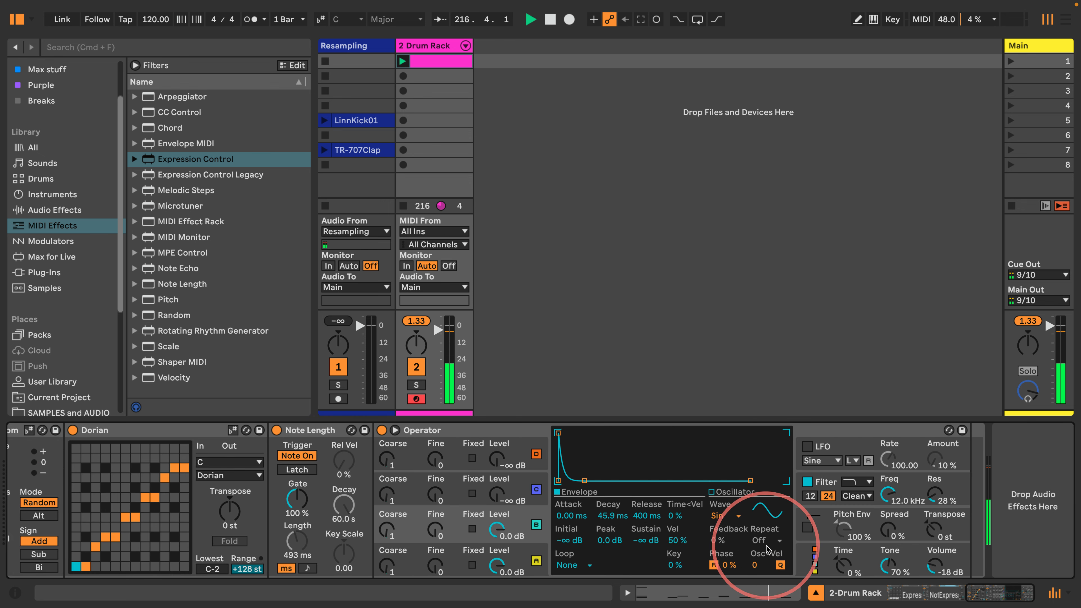
{"action": "left_click", "coordinate": [798, 559]}
{"action": "left_click", "coordinate": [803, 520]}
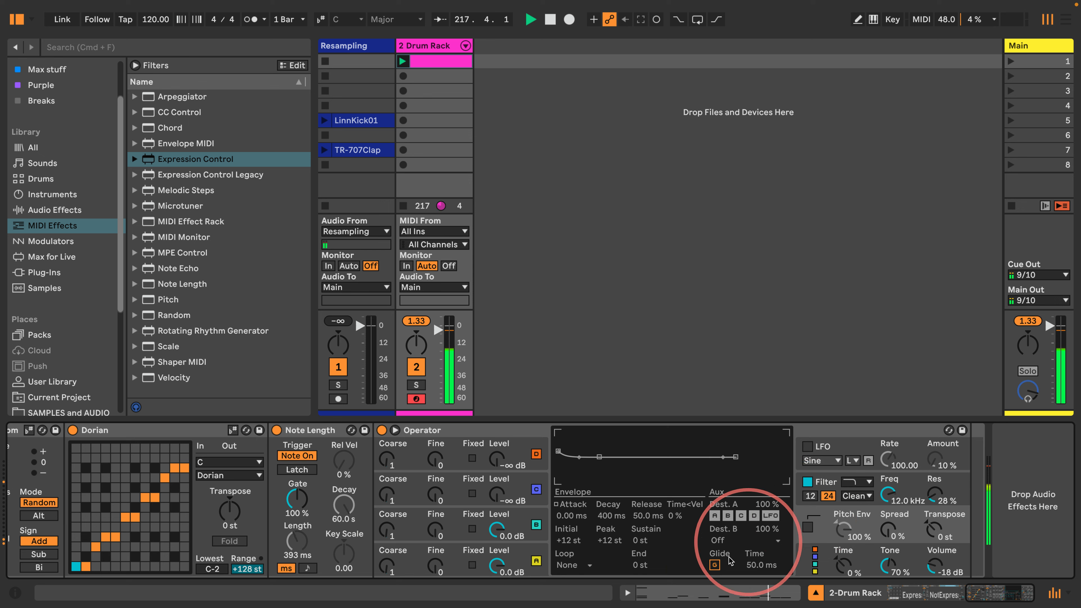
{"action": "left_click", "coordinate": [494, 533]}
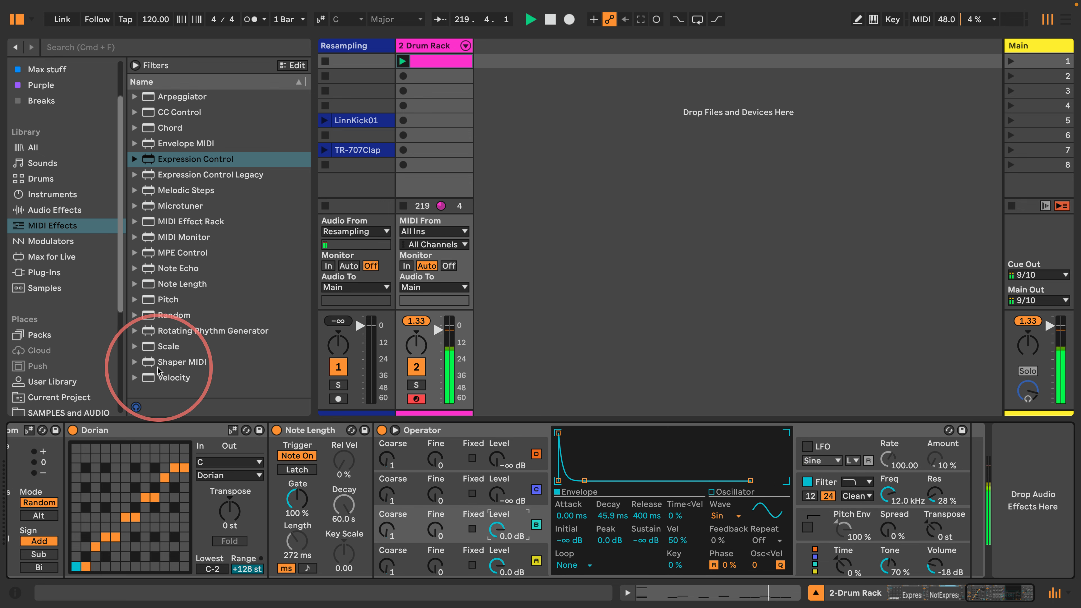
Insert a Velocity MIDI effect between Note Length and Operator, in Fixed mode with Out Hi and Random at 64
{"action": "left_click", "coordinate": [154, 379]}
{"action": "left_click_drag", "start_coordinate": [154, 379], "coordinate": [362, 458]}
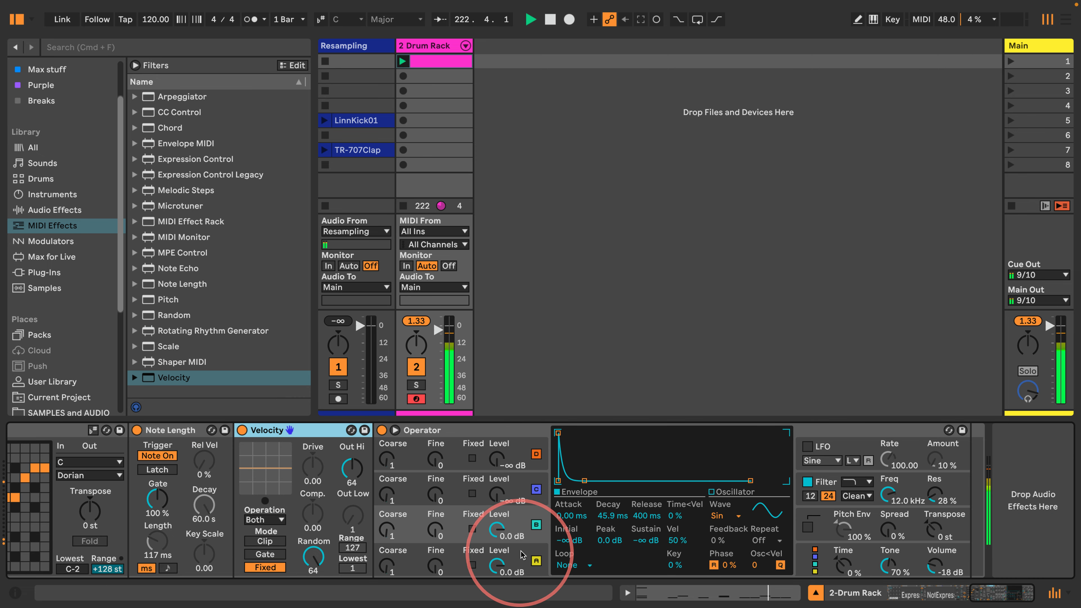
Shape Operator's oscillator B envelope with Vel 100%, Time<Vel 50%, a 193 ms decay and a 1.62 ms attack
{"action": "left_click", "coordinate": [497, 566]}
{"action": "left_click", "coordinate": [497, 529]}
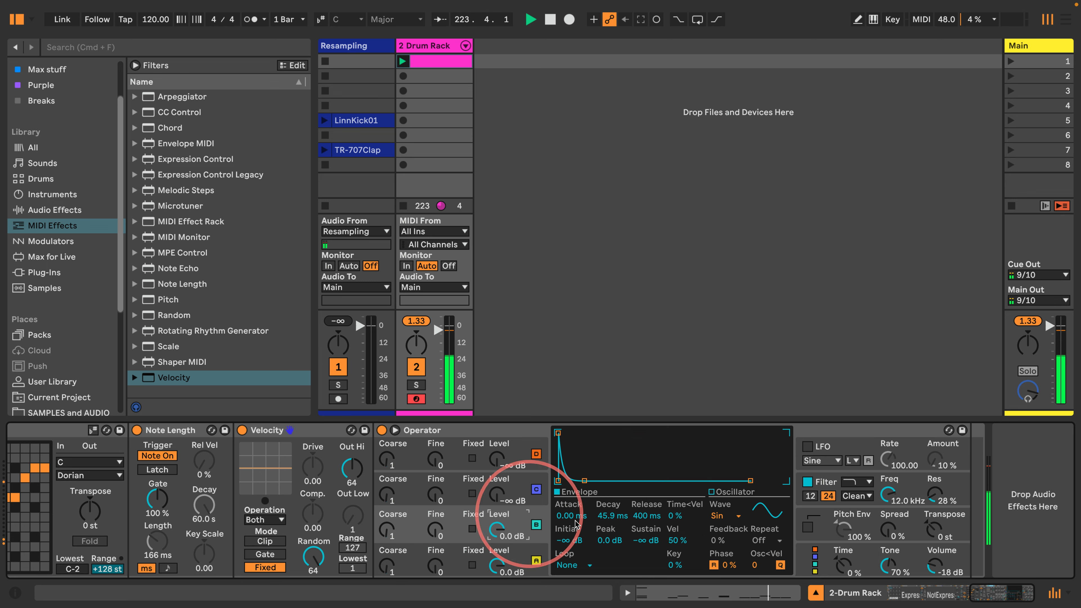
{"action": "left_click_drag", "start_coordinate": [672, 540], "coordinate": [672, 522]}
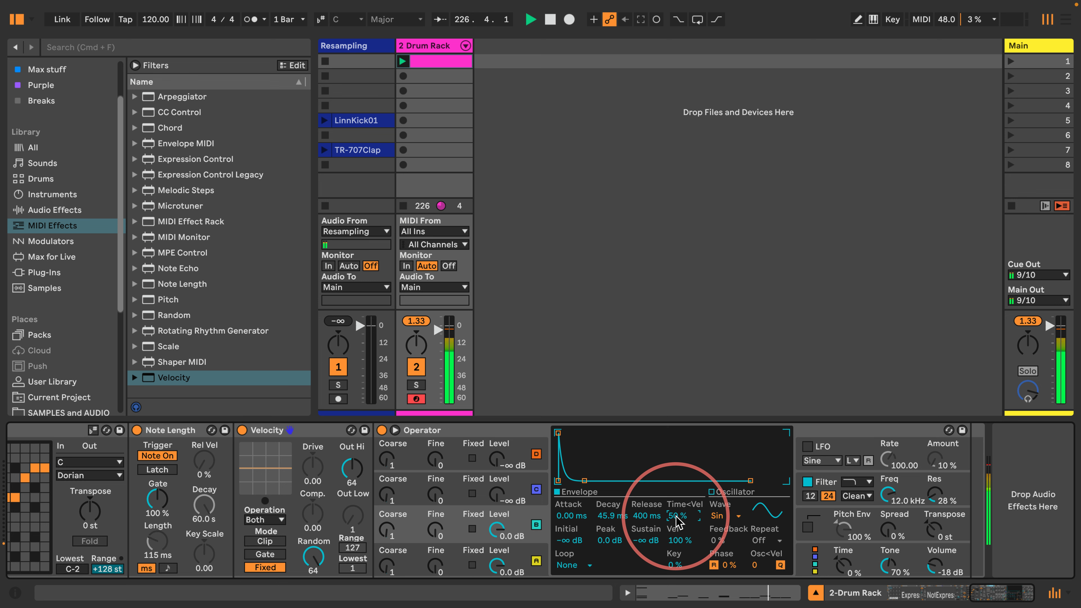
{"action": "left_click_drag", "start_coordinate": [584, 480], "coordinate": [594, 481]}
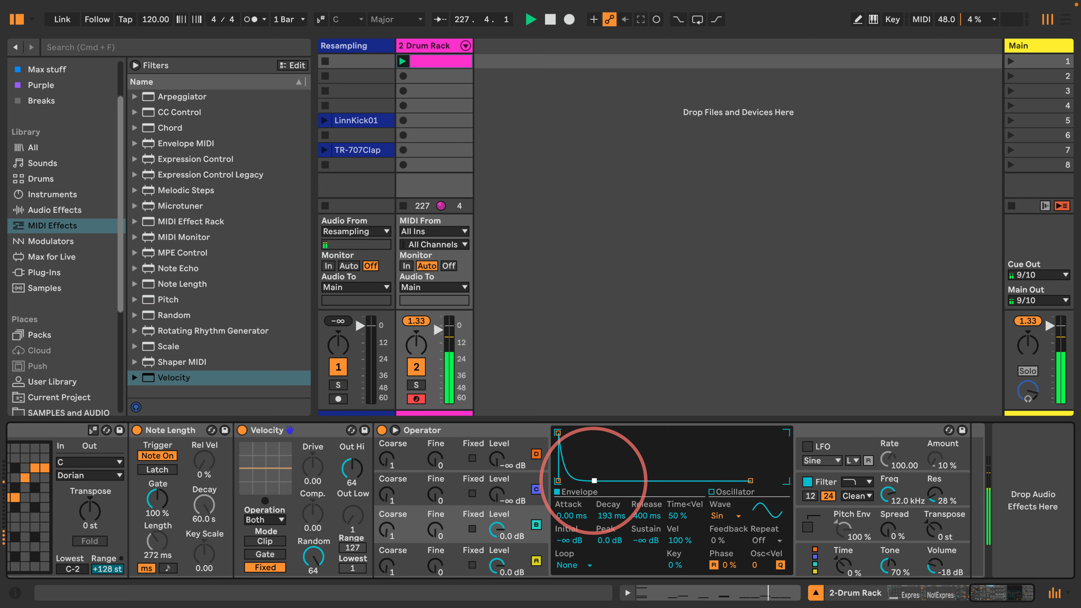
{"action": "left_click_drag", "start_coordinate": [558, 433], "coordinate": [574, 433]}
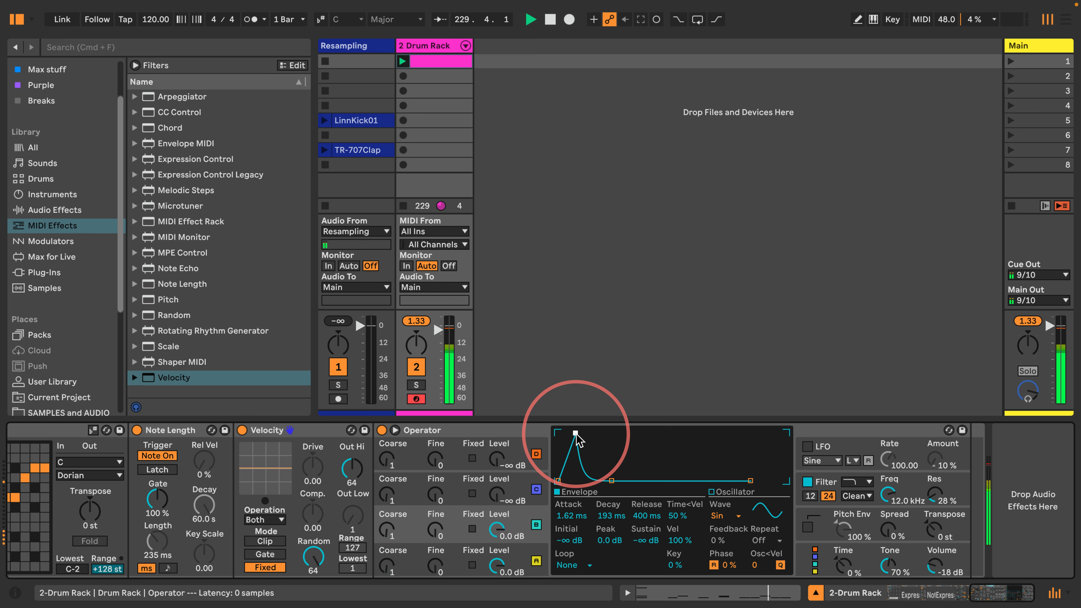
Set the Random effect's Choices to 24 and its Sign to Bi
{"action": "scroll", "coordinate": [218, 498], "scroll_direction": "left", "scroll_amount": 10}
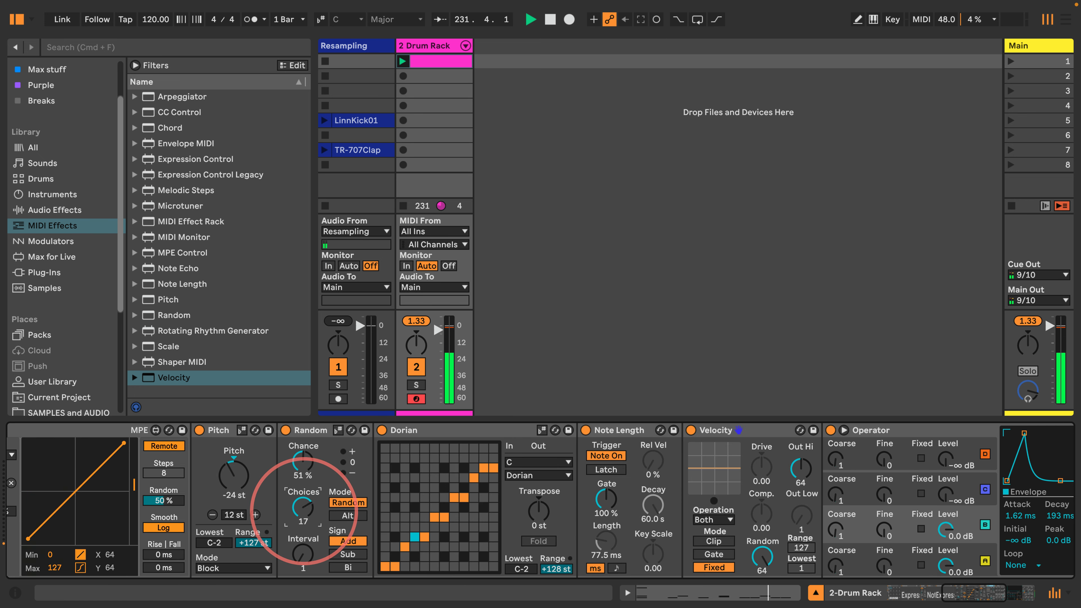
{"action": "left_click_drag", "start_coordinate": [303, 514], "coordinate": [303, 502]}
{"action": "left_click", "coordinate": [348, 568]}
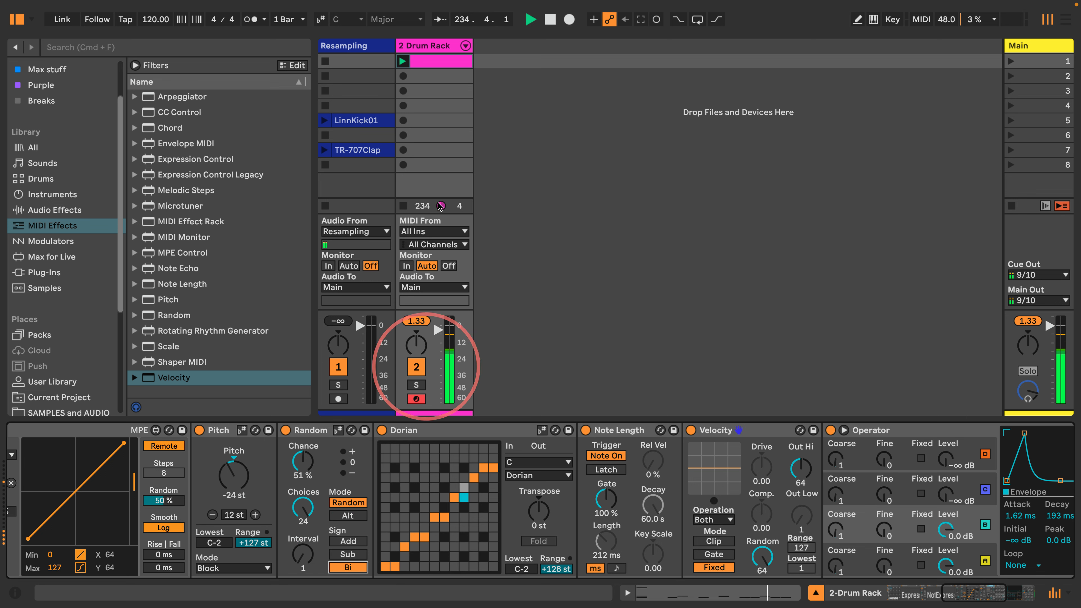
Open the Drum Rack clip and duplicate its loop to a length of two bars
{"action": "double_click", "coordinate": [438, 61]}
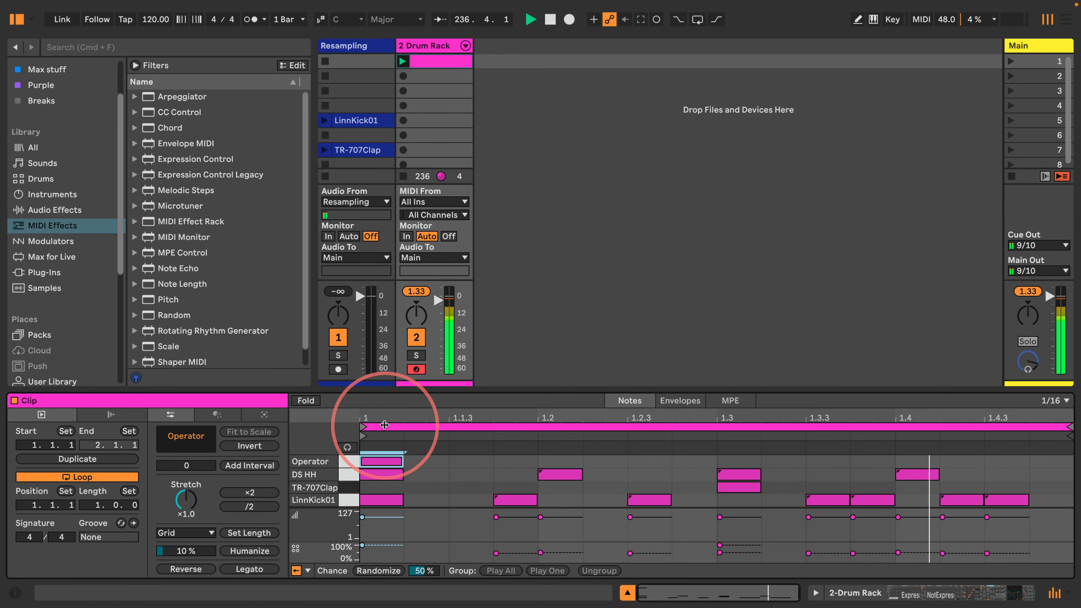
{"action": "left_click", "coordinate": [375, 422]}
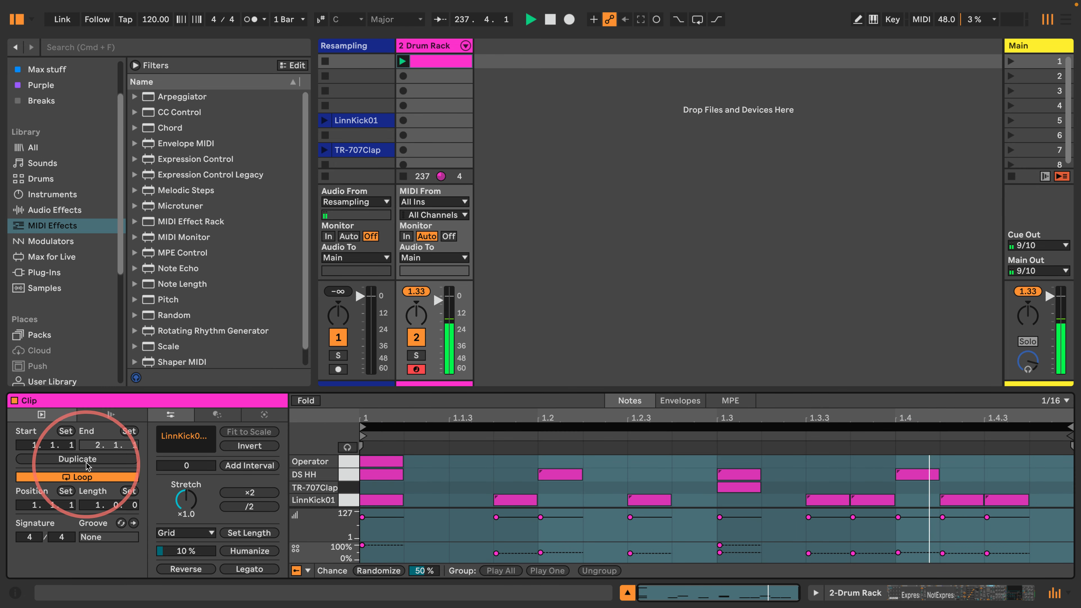
{"action": "left_click", "coordinate": [77, 459]}
Set the chance of the Operator note at the start of bar 2 to 41% and stop playback
{"action": "left_click", "coordinate": [729, 462]}
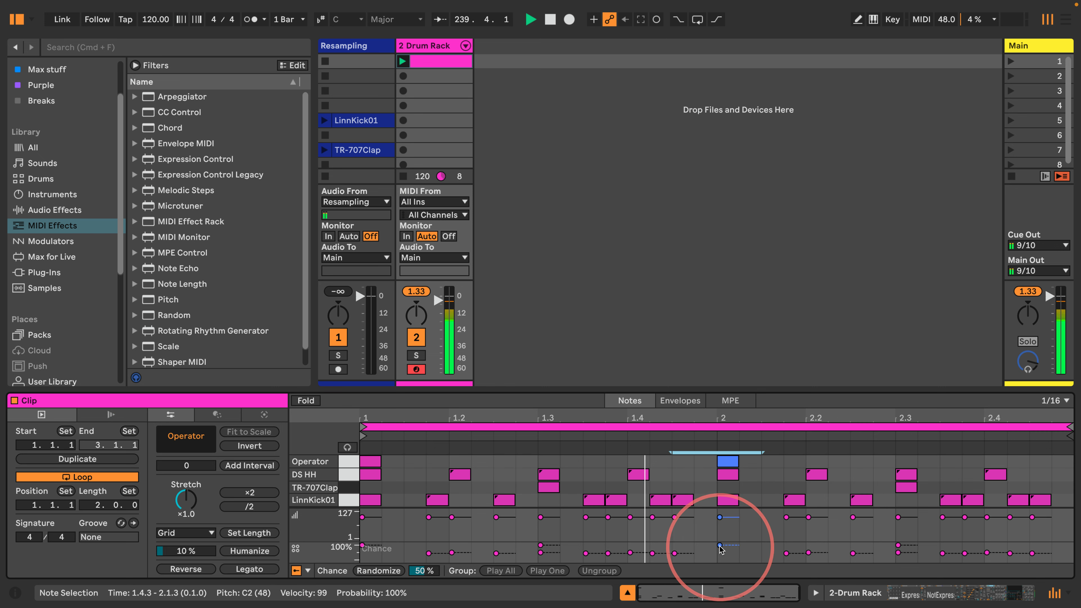
{"action": "left_click_drag", "start_coordinate": [720, 545], "coordinate": [719, 550]}
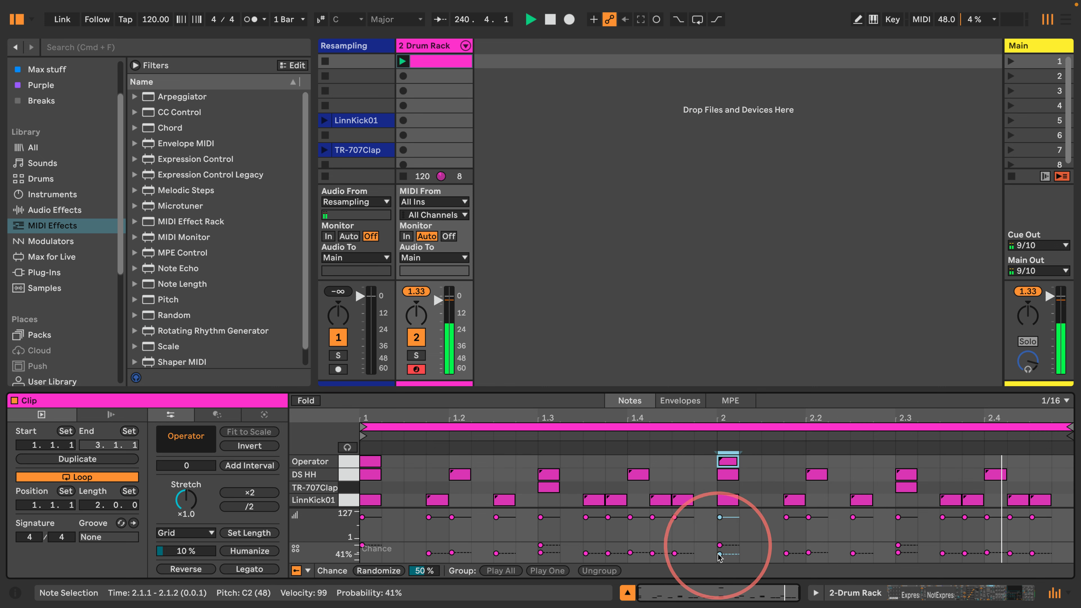
{"action": "key", "text": "space"}
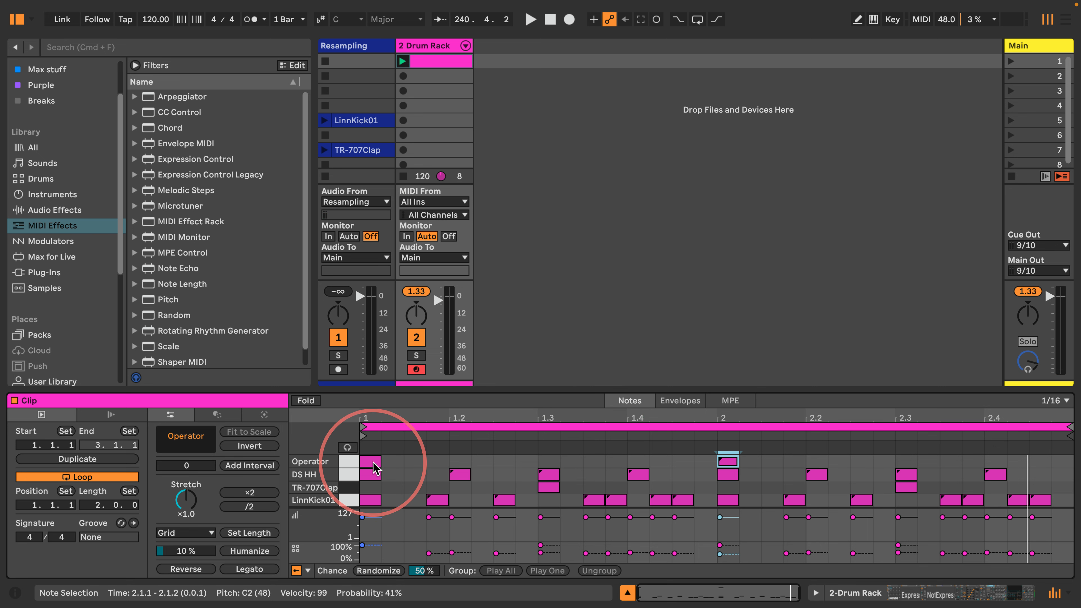
Restart playback and copy the 41% chance Operator note to beats 2.3 and 2.4 of the clip
{"action": "left_click", "coordinate": [841, 596]}
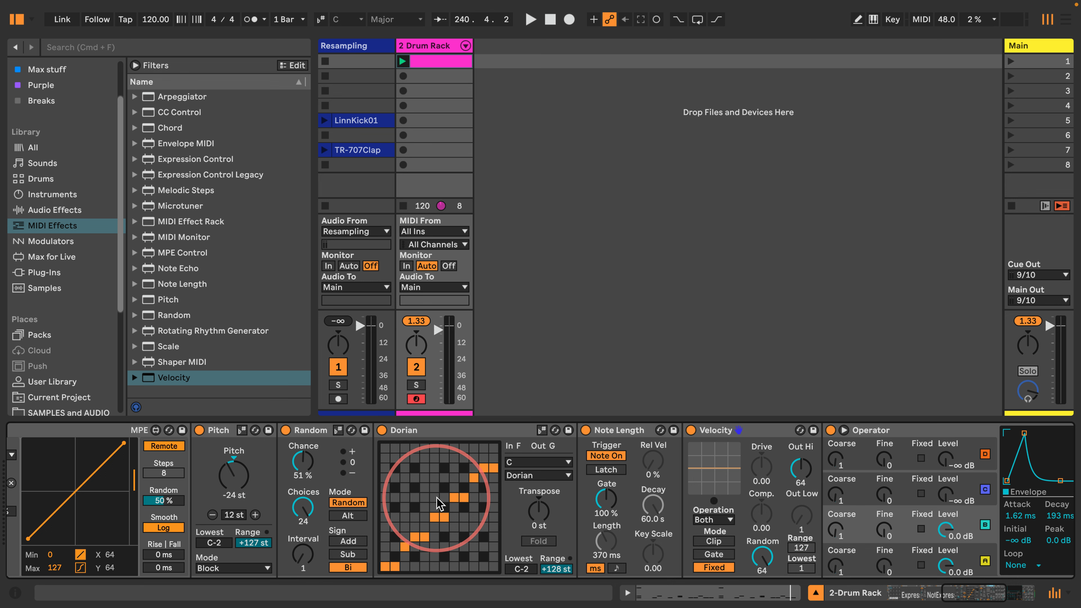
{"action": "key", "text": "space"}
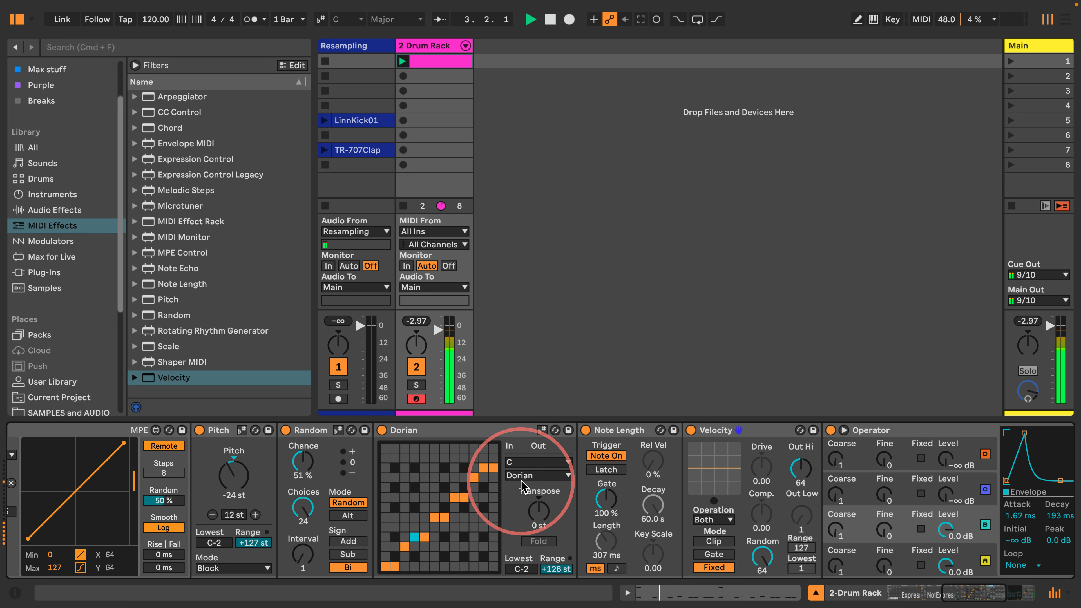
{"action": "left_click", "coordinate": [443, 60]}
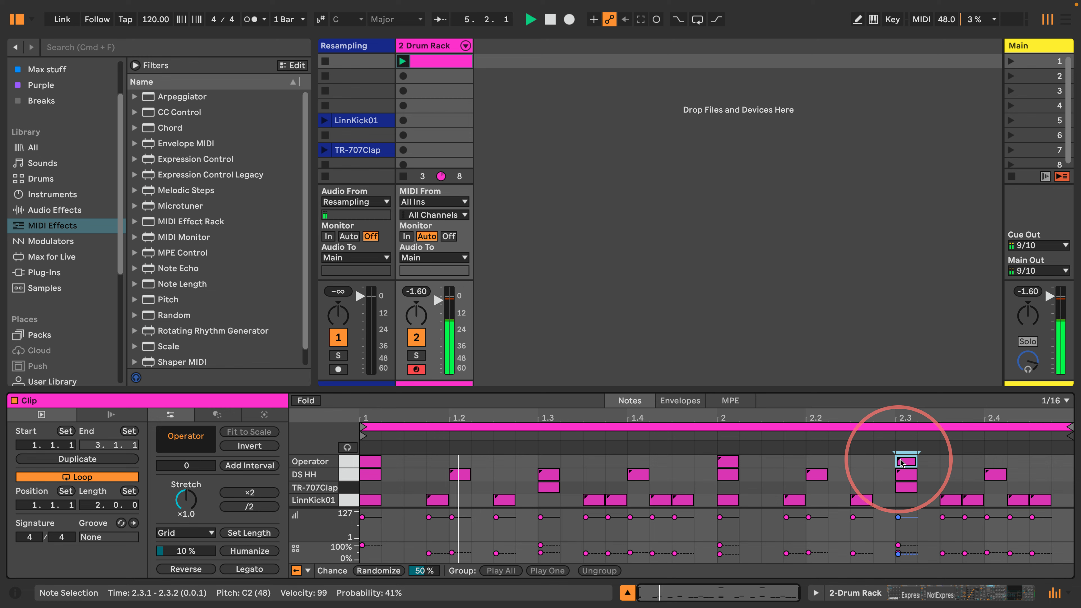
{"action": "left_click_drag", "start_coordinate": [898, 461], "coordinate": [994, 461]}
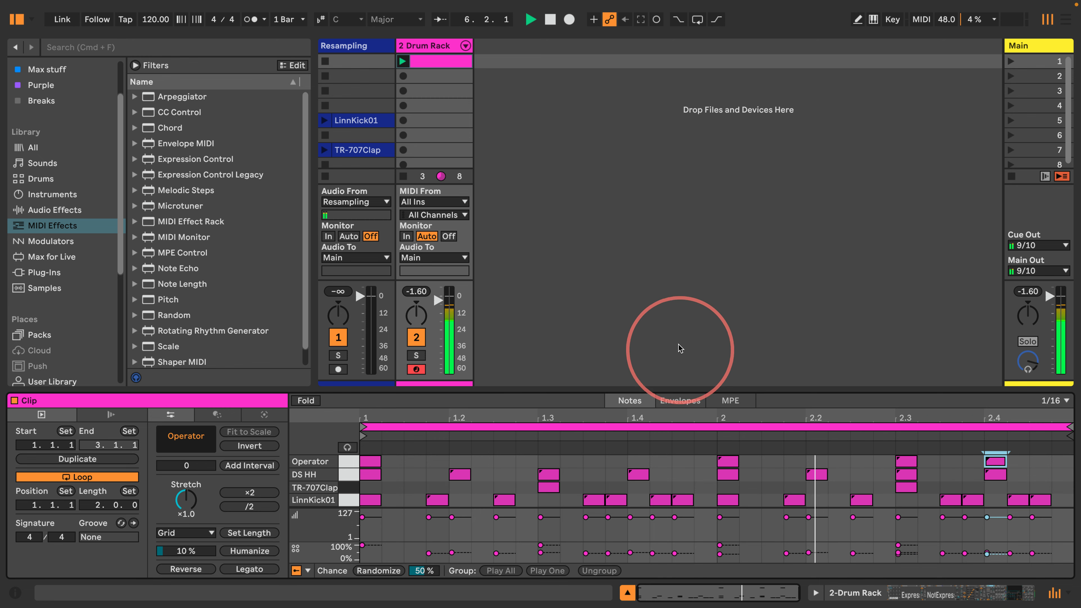
Change Operator's oscillator B waveform to Triangle and raise the filter frequency to 18.5 kHz
{"action": "left_click", "coordinate": [855, 594]}
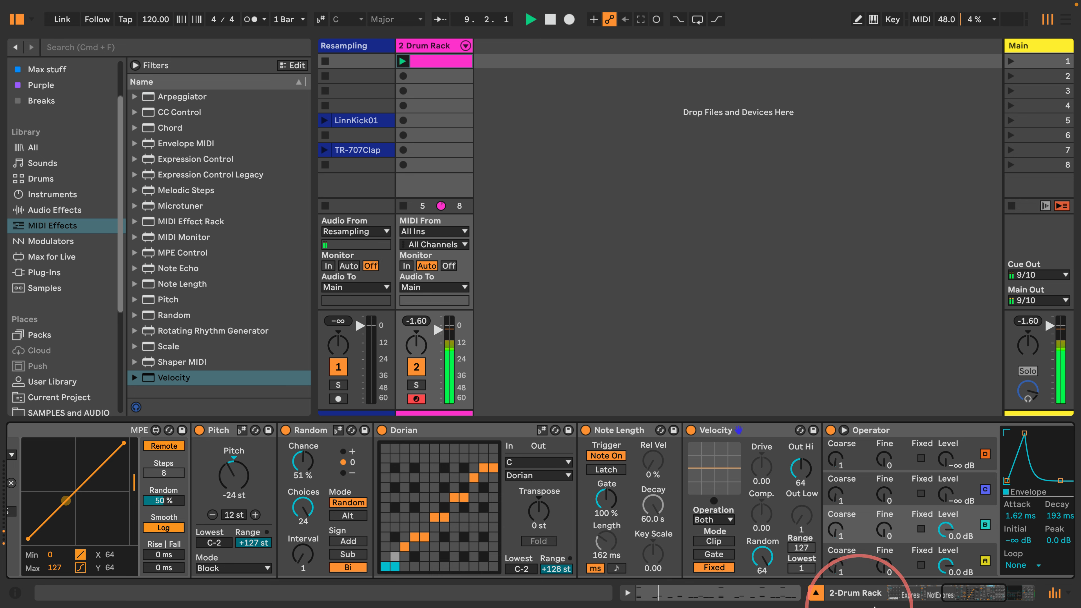
{"action": "scroll", "coordinate": [723, 471], "scroll_direction": "right", "scroll_amount": 10}
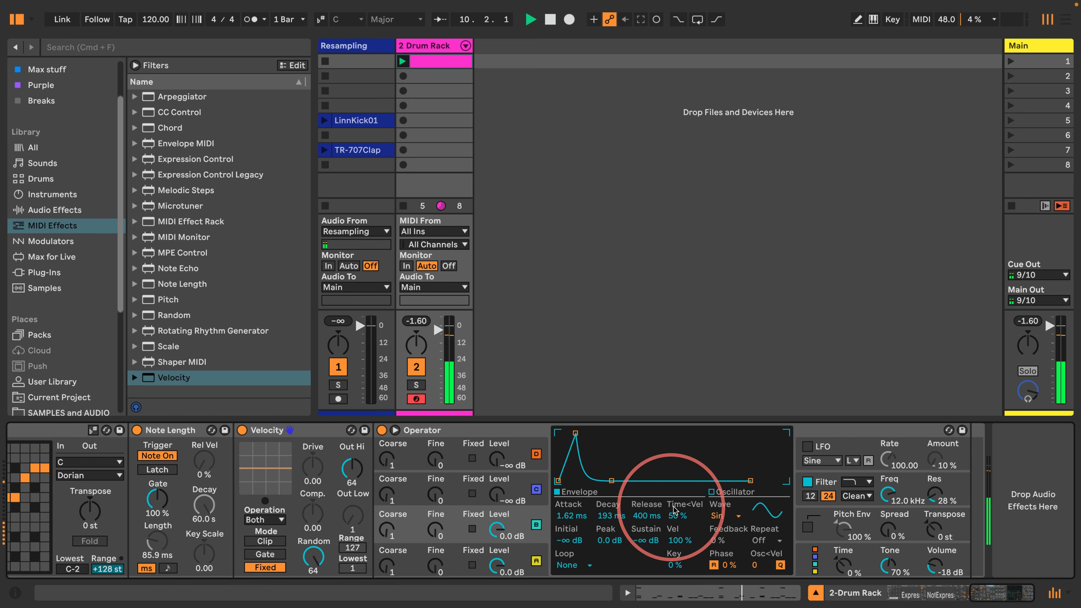
{"action": "left_click", "coordinate": [717, 516]}
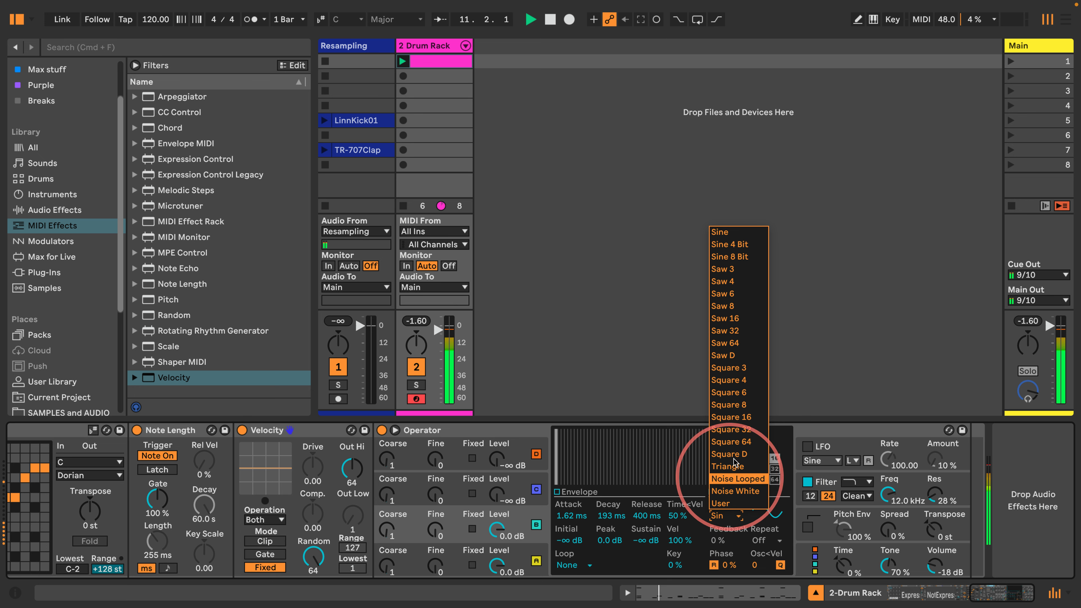
{"action": "left_click", "coordinate": [734, 467]}
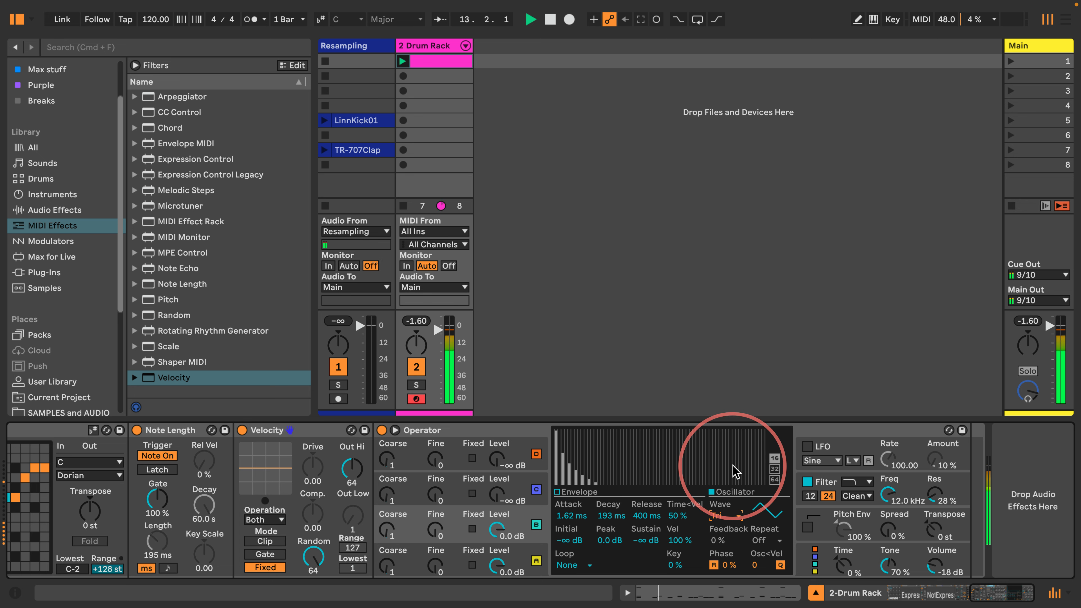
{"action": "left_click_drag", "start_coordinate": [884, 491], "coordinate": [884, 468]}
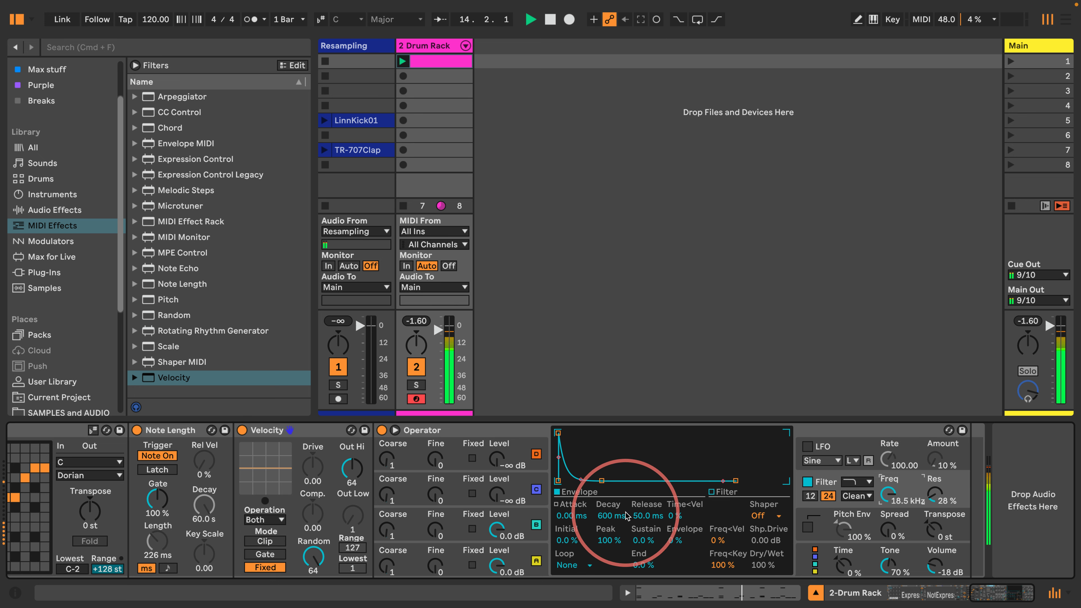
Set Operator's oscillator A envelope to a 31.1 ms release and a 1.09 ms attack
{"action": "left_click", "coordinate": [540, 513]}
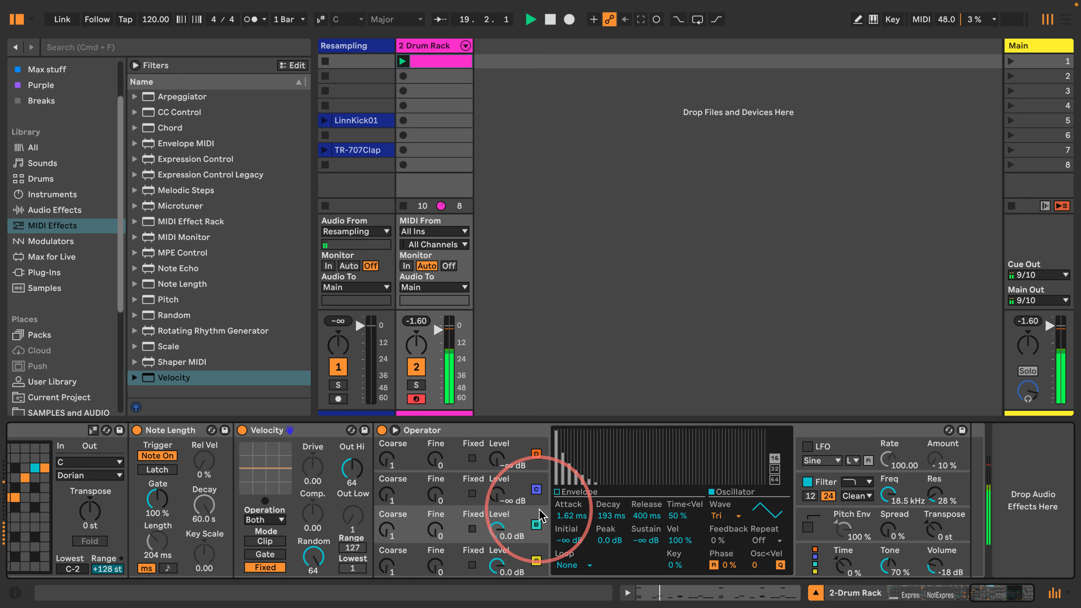
{"action": "left_click", "coordinate": [511, 560]}
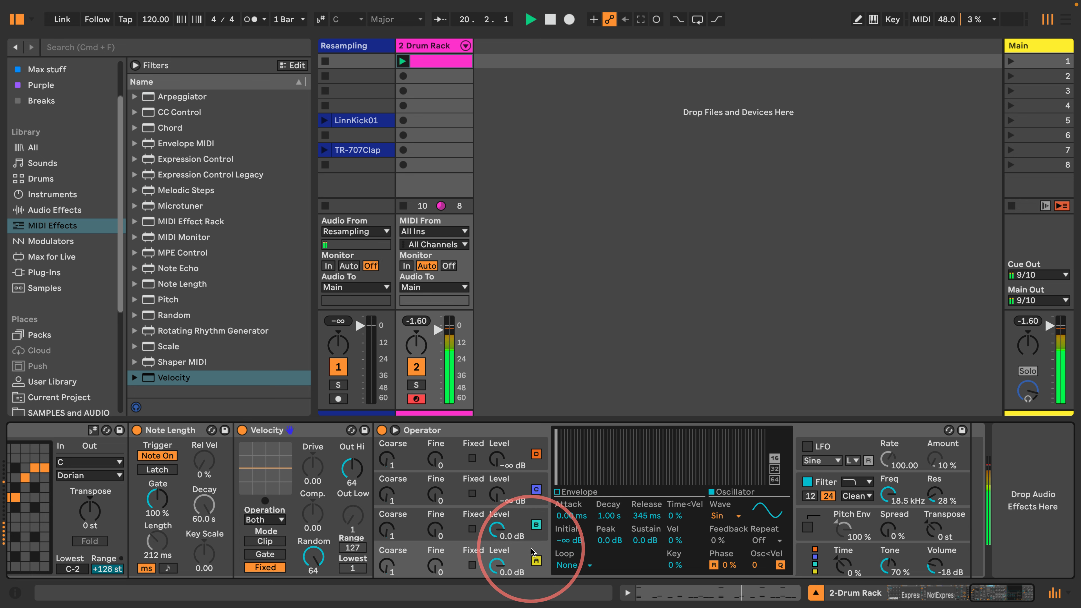
{"action": "left_click", "coordinate": [577, 493]}
{"action": "left_click_drag", "start_coordinate": [648, 515], "coordinate": [647, 537]}
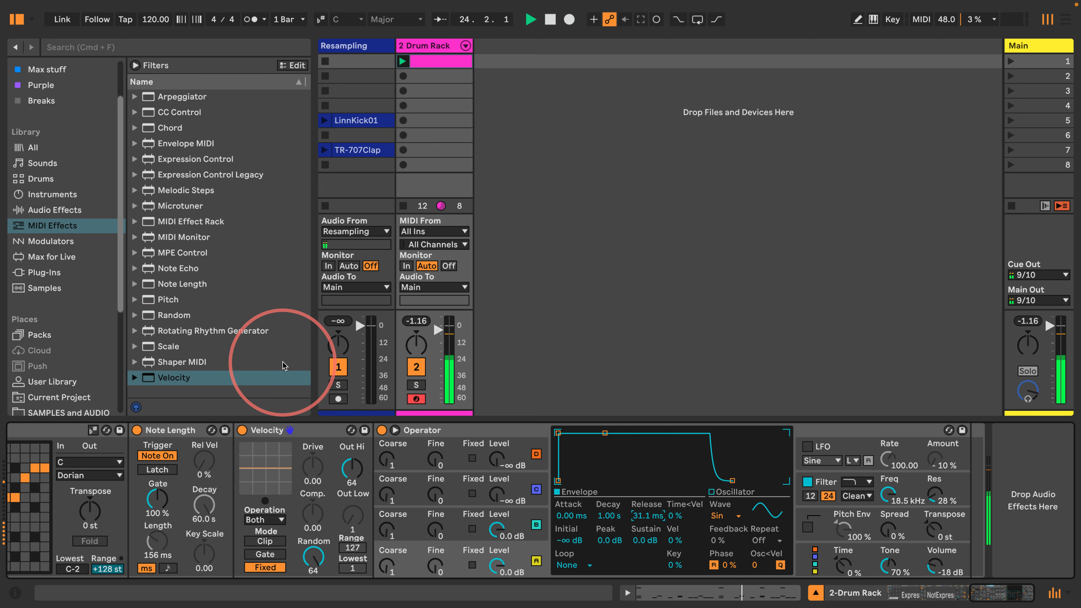
{"action": "left_click_drag", "start_coordinate": [557, 434], "coordinate": [573, 433]}
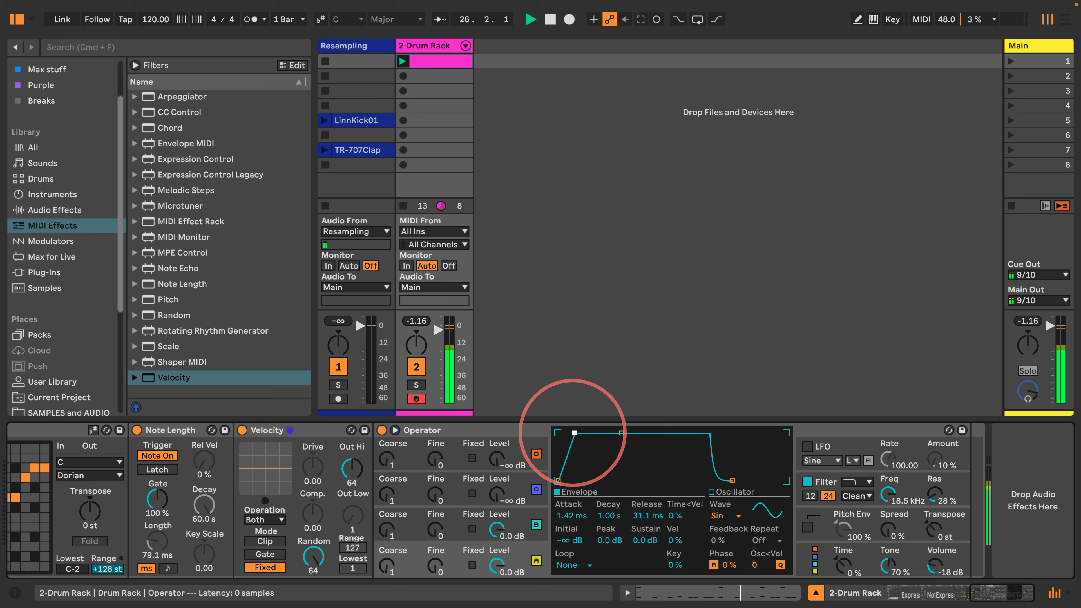
Find Overdrive among the audio effects and insert it after Operator in the pad's chain
{"action": "left_click", "coordinate": [33, 210]}
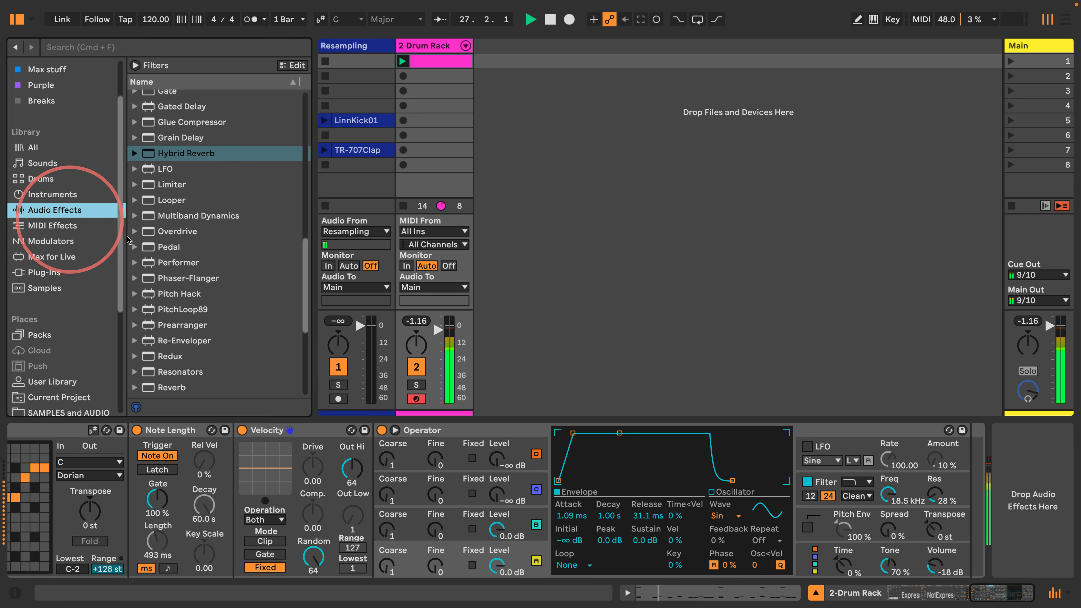
{"action": "scroll", "coordinate": [209, 260], "scroll_direction": "down", "scroll_amount": 5}
{"action": "scroll", "coordinate": [205, 260], "scroll_direction": "down", "scroll_amount": 4}
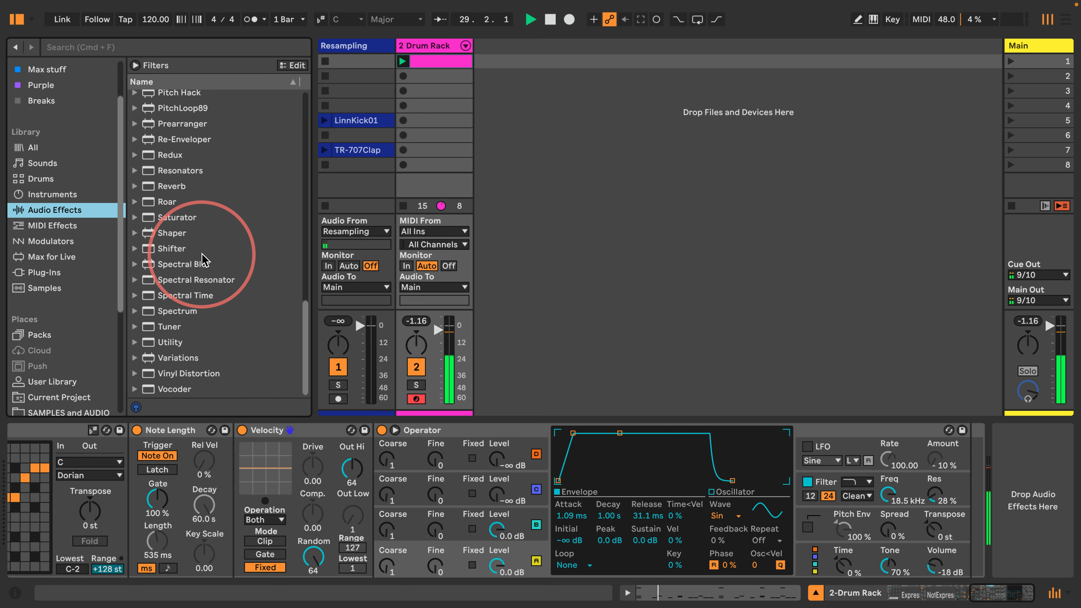
{"action": "scroll", "coordinate": [204, 260], "scroll_direction": "up", "scroll_amount": 6}
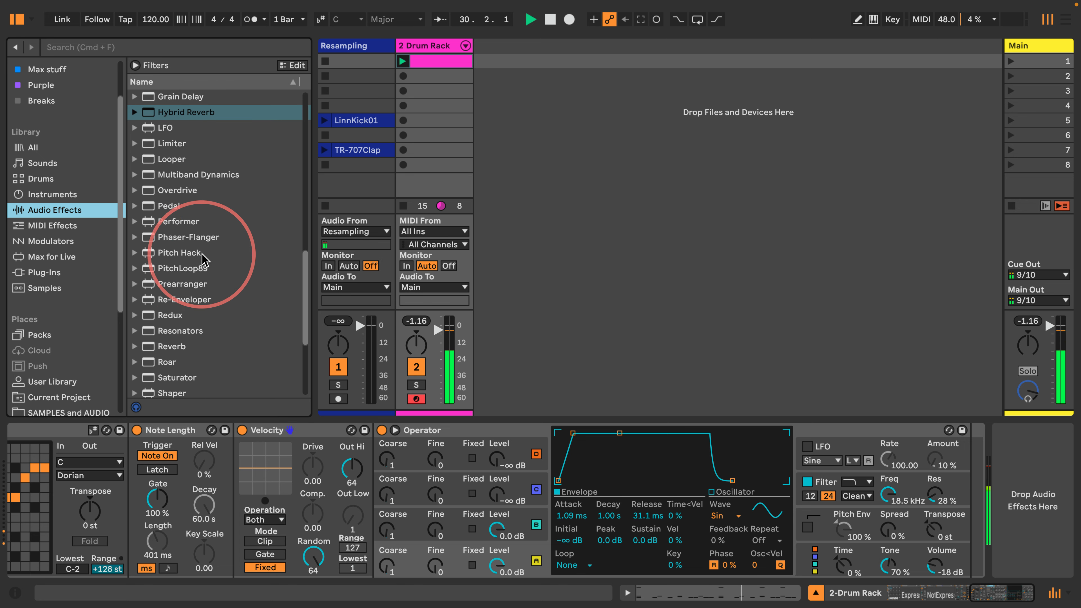
{"action": "left_click_drag", "start_coordinate": [141, 193], "coordinate": [968, 470]}
{"action": "left_click_drag", "start_coordinate": [991, 591], "coordinate": [1013, 592]}
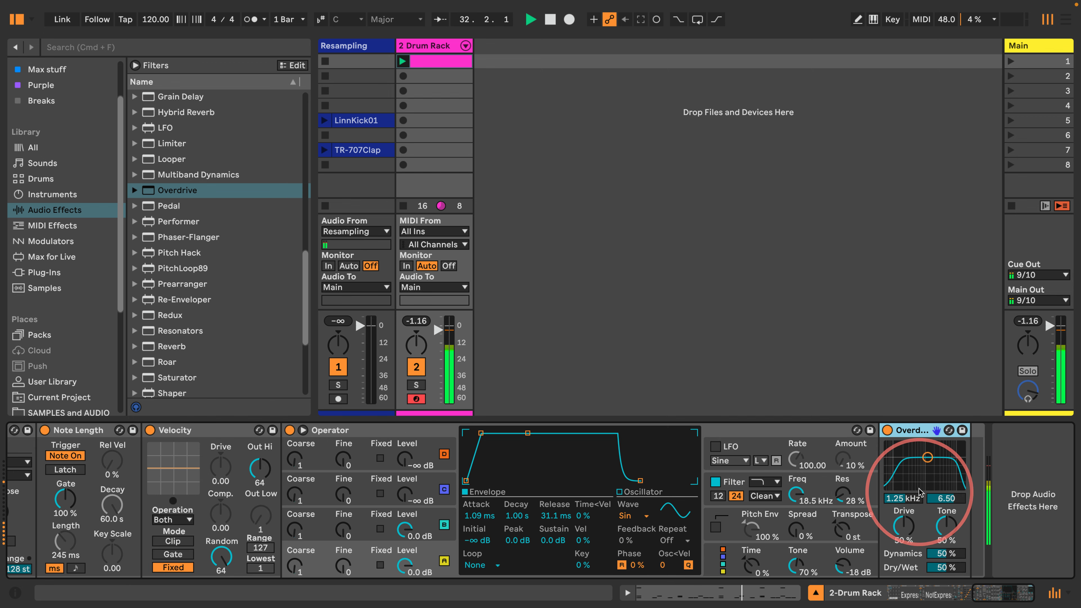
Tune Overdrive to 395 Hz with a bandwidth of 3.16, and set Dry/Wet to 15%
{"action": "left_click_drag", "start_coordinate": [928, 458], "coordinate": [911, 474]}
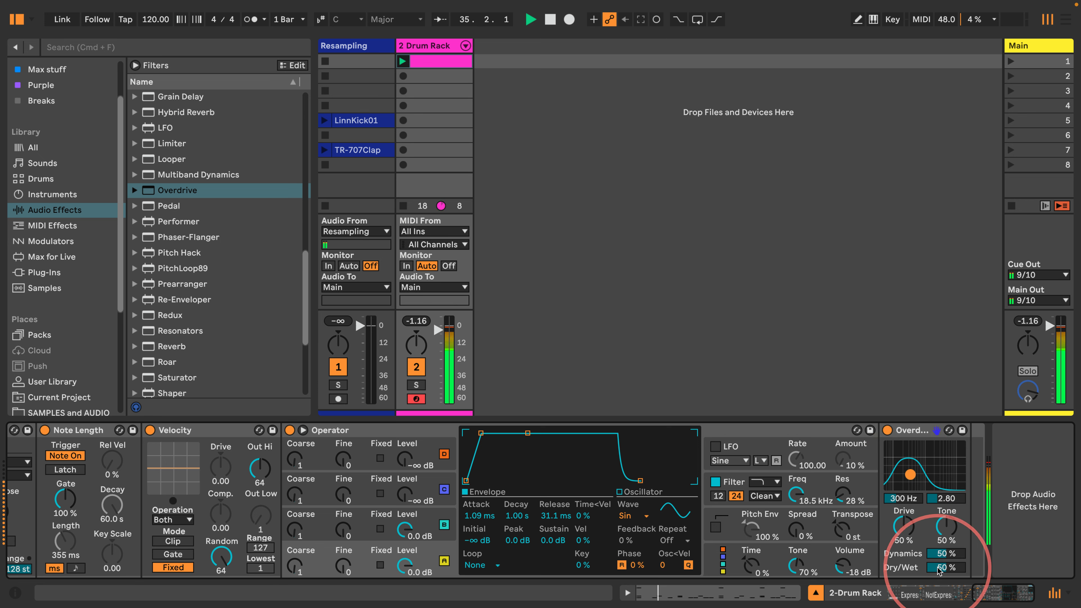
{"action": "mouse_move", "coordinate": [940, 571]}
{"action": "left_mouse_down"}
{"action": "mouse_move", "coordinate": [940, 587]}
{"action": "mouse_move", "coordinate": [932, 569]}
{"action": "left_mouse_up"}
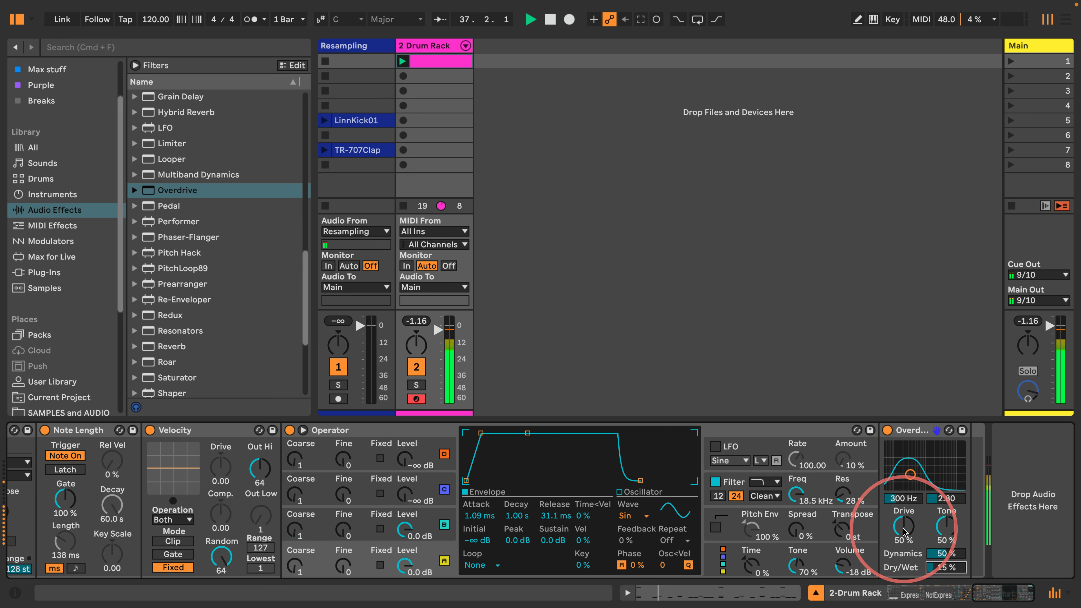
{"action": "left_click_drag", "start_coordinate": [910, 530], "coordinate": [907, 522]}
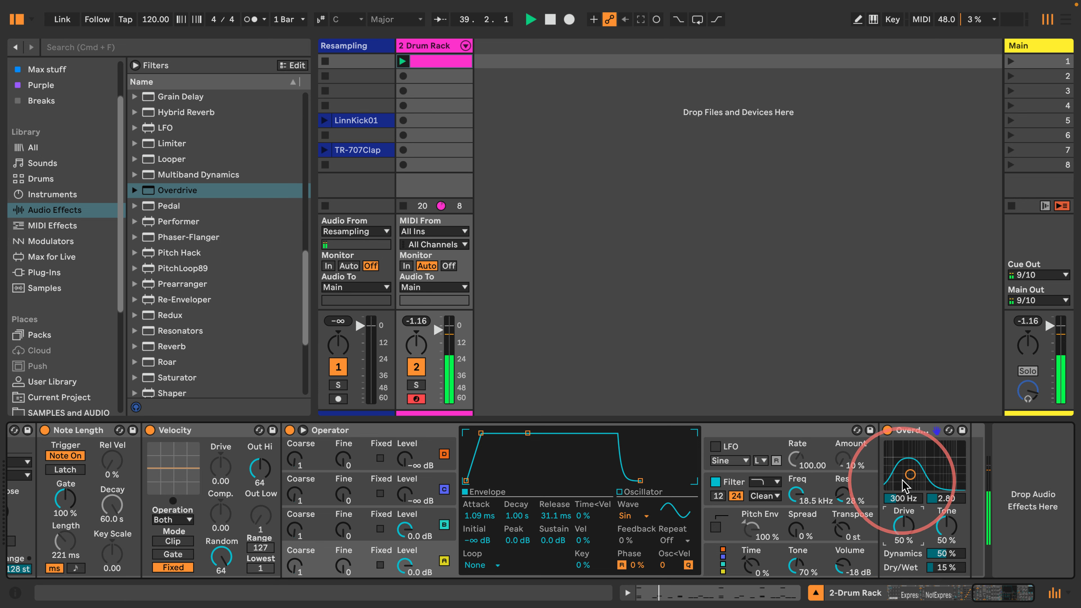
{"action": "left_click_drag", "start_coordinate": [910, 474], "coordinate": [912, 473]}
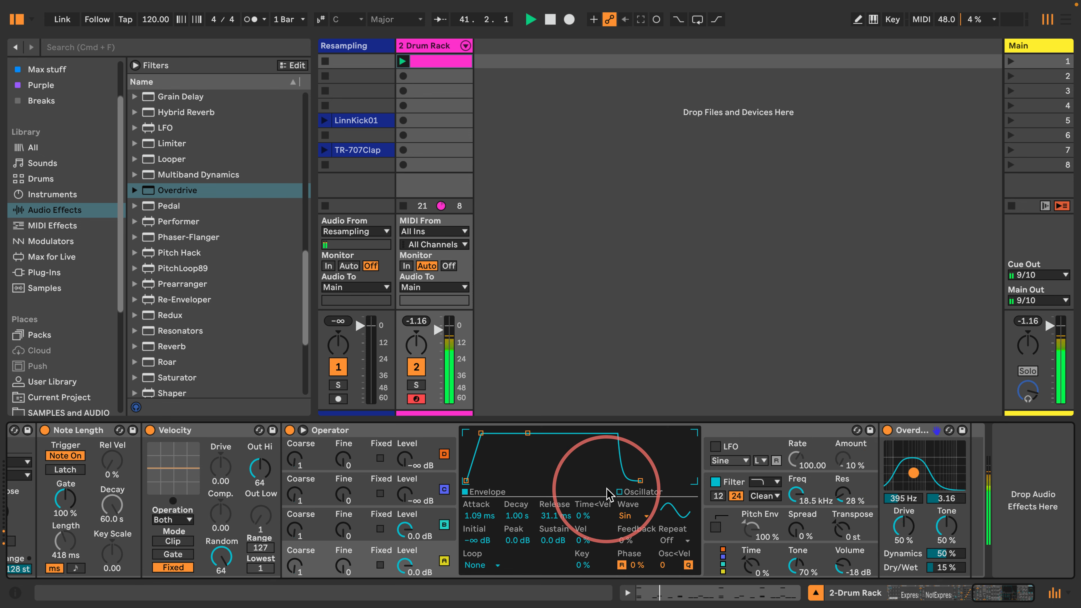
Go back through the Operator pad's MIDI effect chain to the Drum Rack pads
{"action": "scroll", "coordinate": [606, 492], "scroll_direction": "left", "scroll_amount": 15}
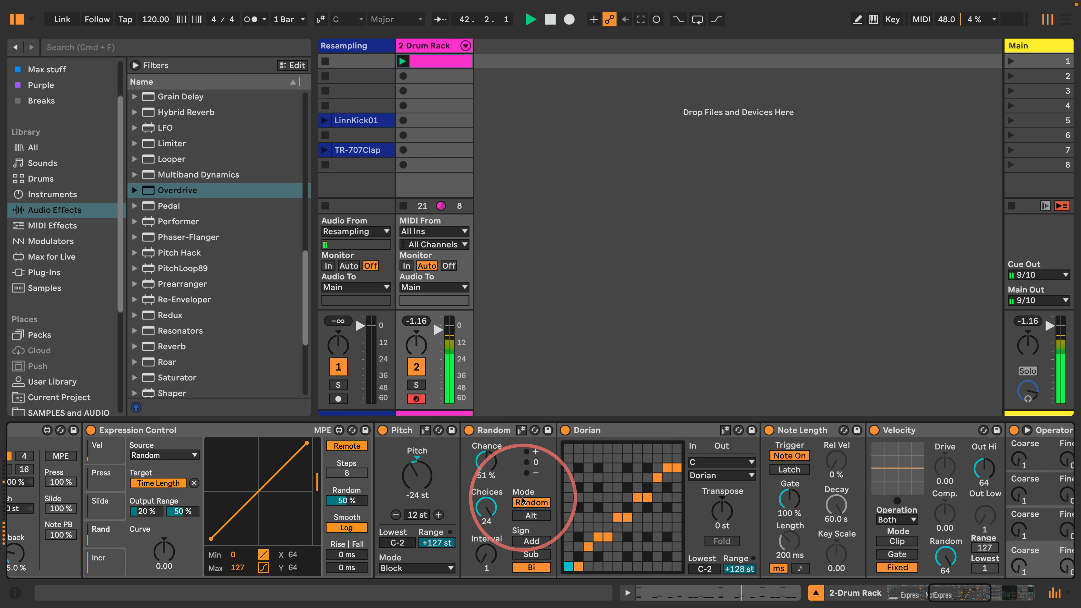
{"action": "scroll", "coordinate": [523, 500], "scroll_direction": "left", "scroll_amount": 10}
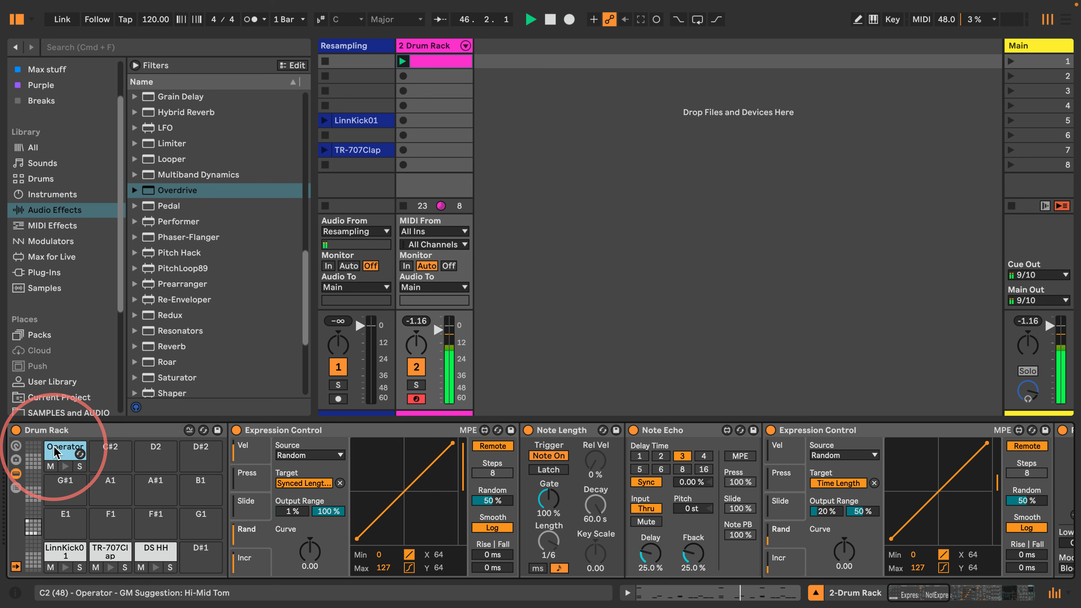
Find Wavetable among the instruments and load it onto the Drum Rack's D#2 pad
{"action": "left_click", "coordinate": [52, 194]}
{"action": "scroll", "coordinate": [183, 308], "scroll_direction": "down", "scroll_amount": 5}
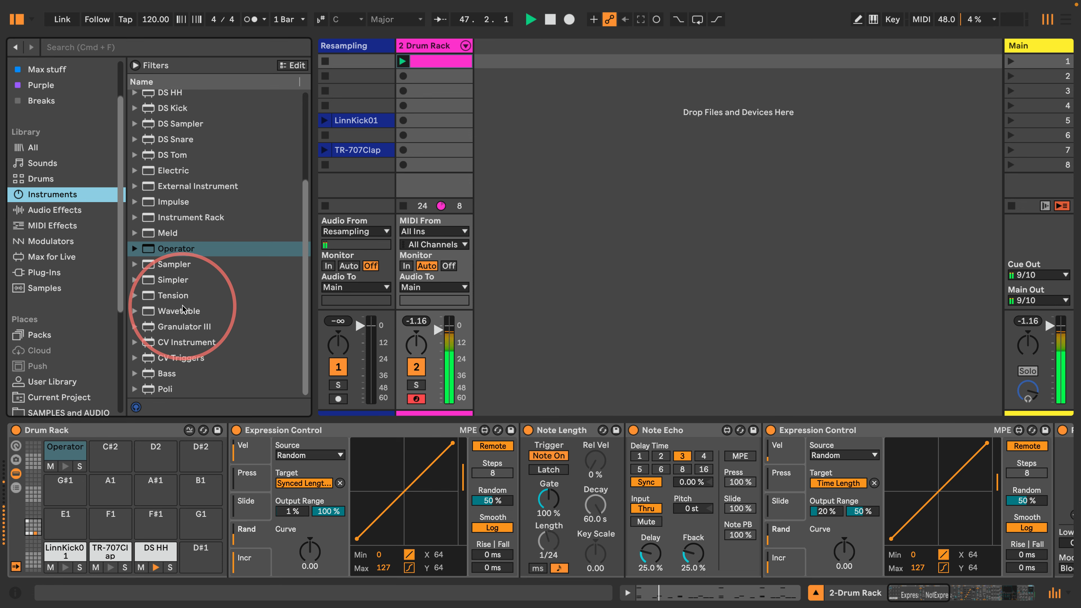
{"action": "left_click_drag", "start_coordinate": [178, 311], "coordinate": [197, 459]}
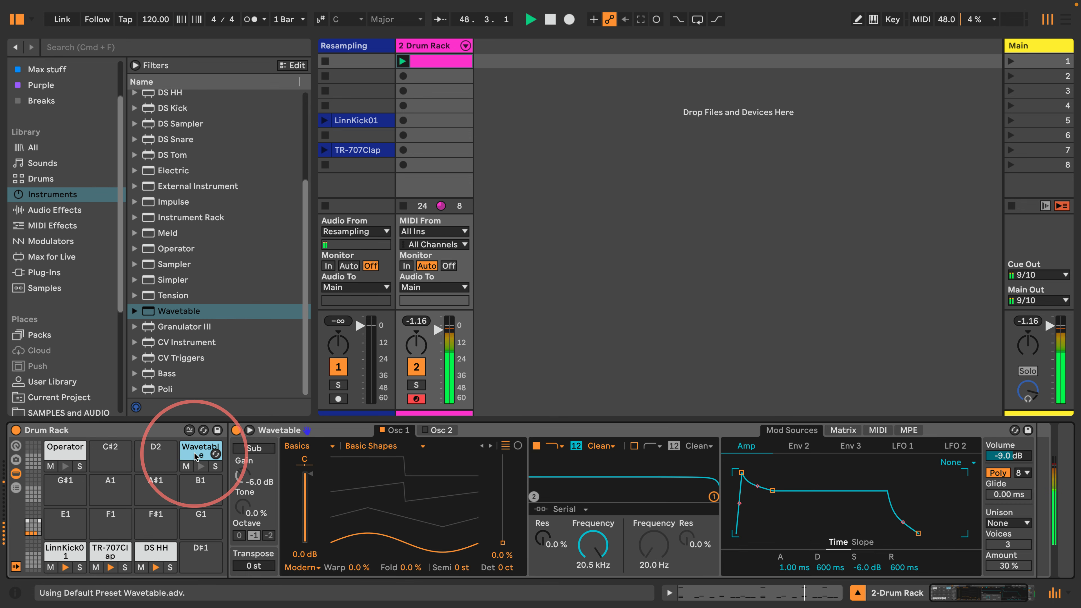
Open the Drum Rack clip and add Wavetable notes at 1, 1.3, 2 and 2.3
{"action": "left_click", "coordinate": [433, 64]}
{"action": "double_click", "coordinate": [369, 461]}
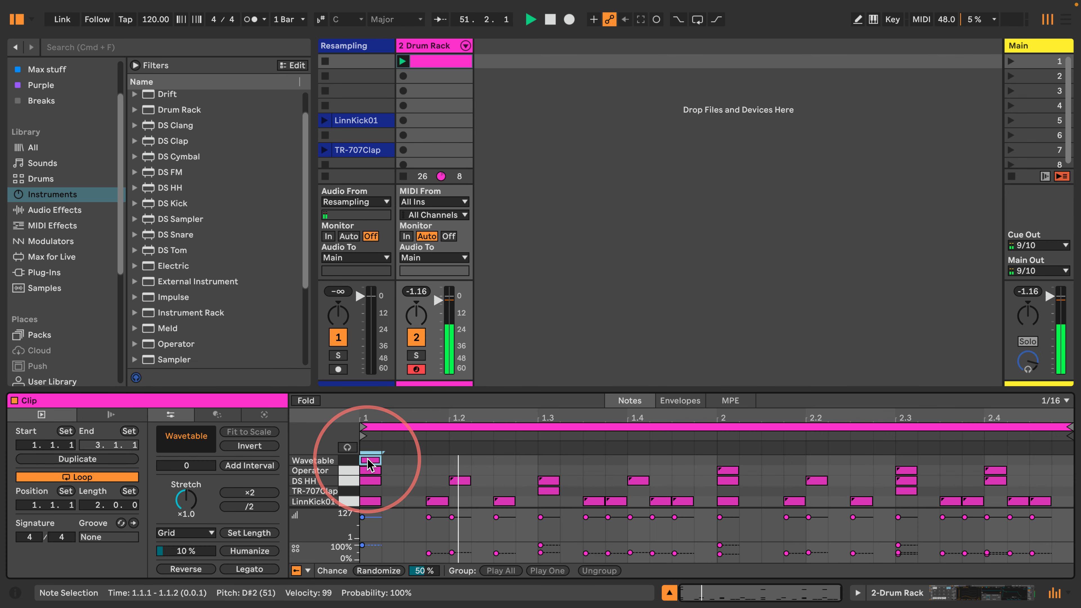
{"action": "left_click_drag", "start_coordinate": [369, 464], "coordinate": [547, 464]}
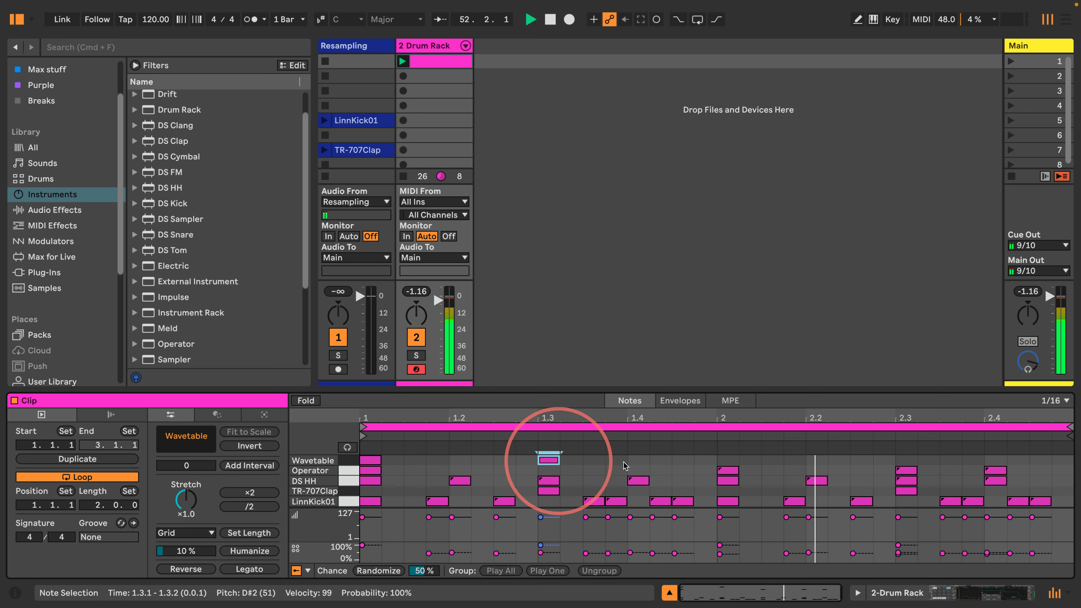
{"action": "double_click", "coordinate": [731, 464]}
{"action": "double_click", "coordinate": [906, 461]}
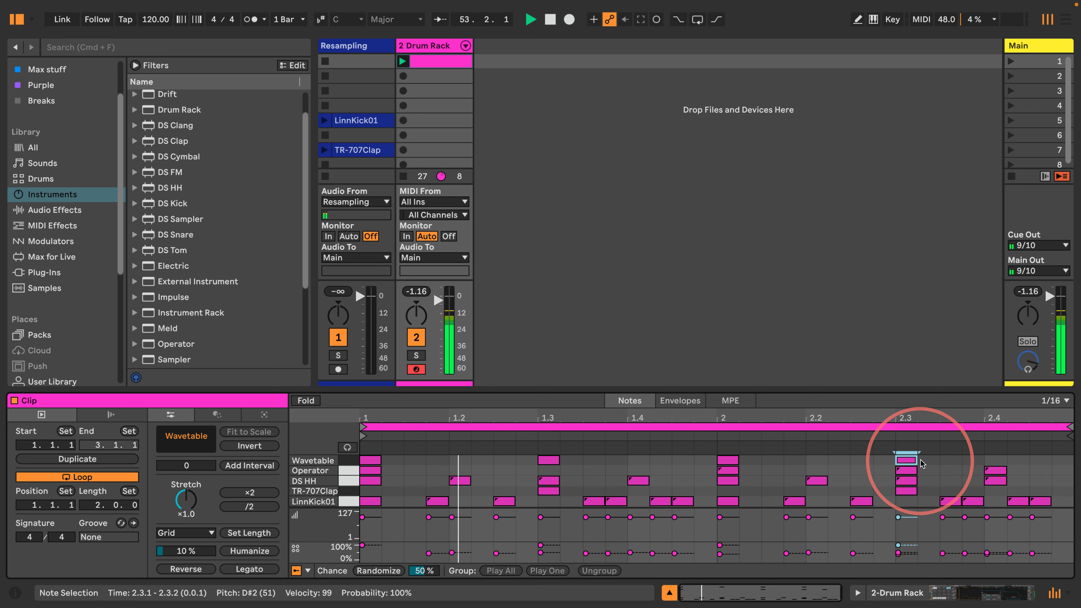
Set the chance of the Wavetable notes at 1.3, 2 and 2.3 to 35%, and return to the device chain
{"action": "left_click_drag", "start_coordinate": [814, 460], "coordinate": [451, 461]}
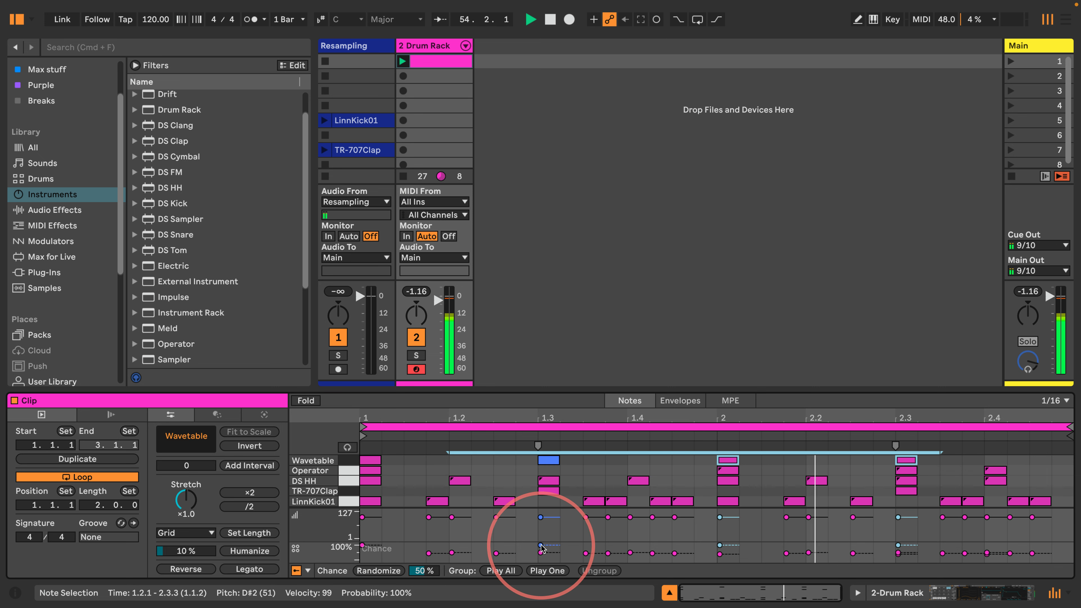
{"action": "left_click_drag", "start_coordinate": [540, 545], "coordinate": [540, 553]}
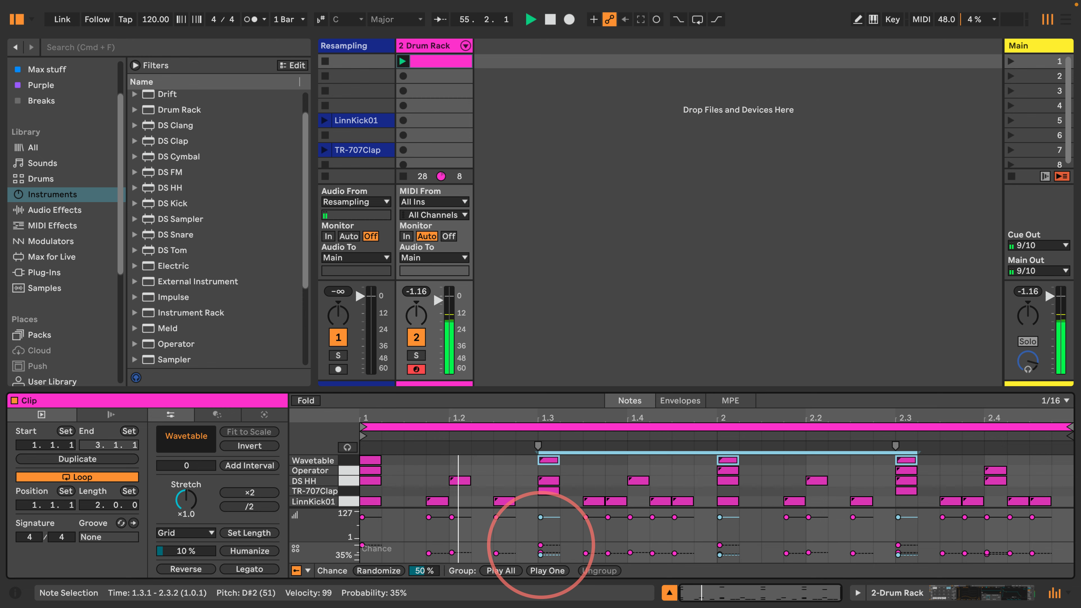
{"action": "left_click", "coordinate": [894, 592]}
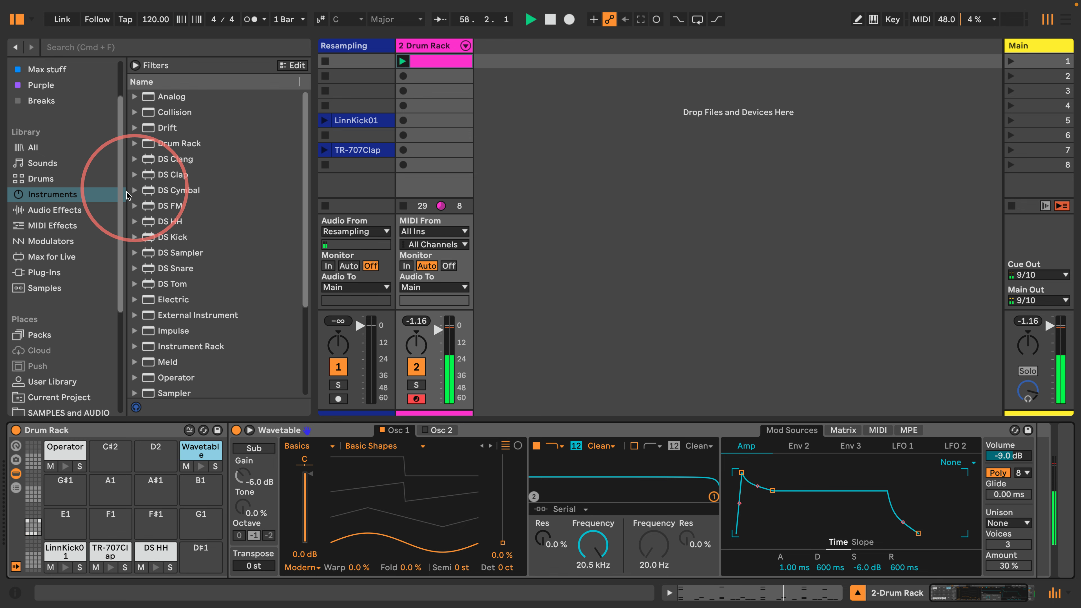
Insert the Dorian preset of the Scale MIDI effect before Wavetable in the pad's chain
{"action": "left_click", "coordinate": [52, 225]}
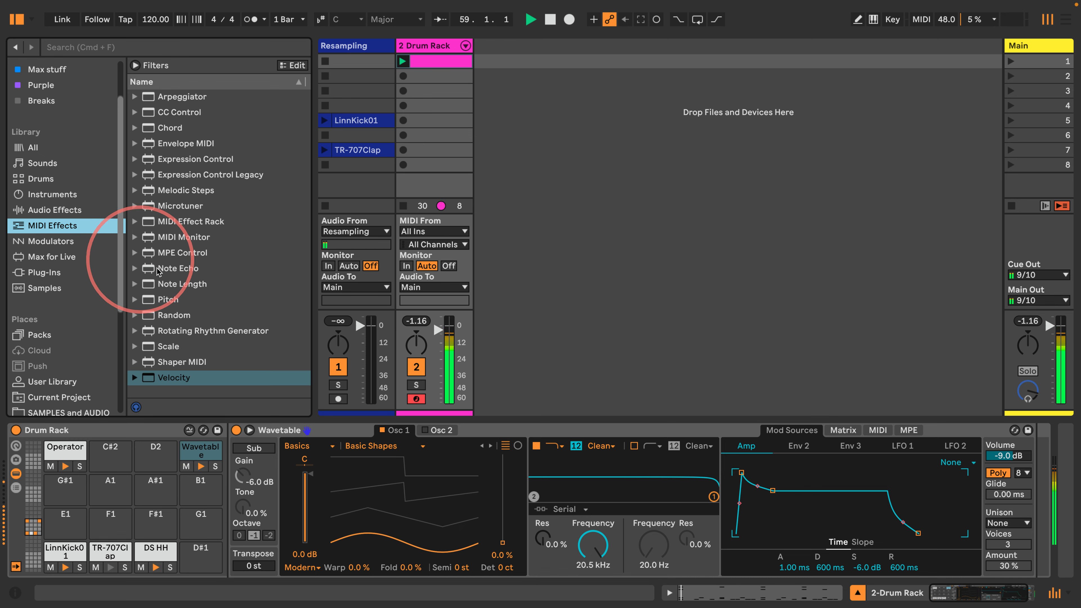
{"action": "left_click", "coordinate": [135, 347]}
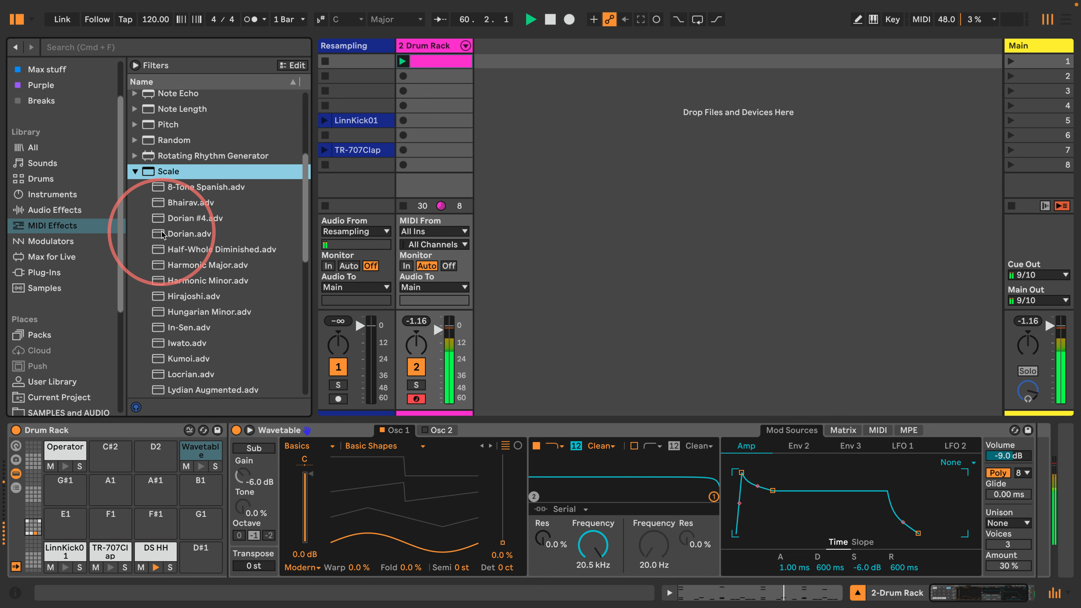
{"action": "left_click_drag", "start_coordinate": [165, 237], "coordinate": [233, 458]}
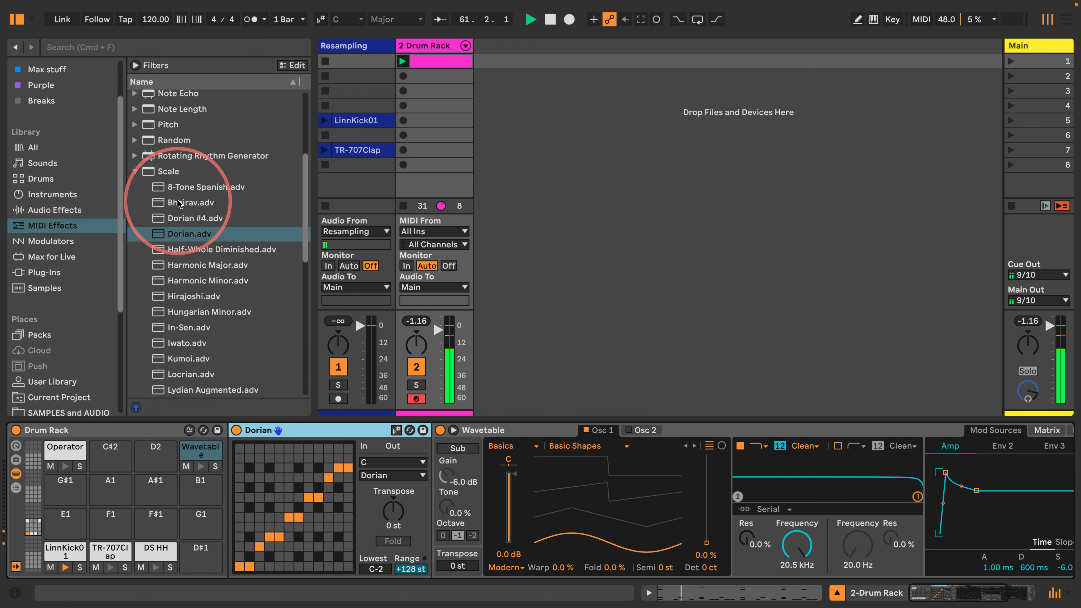
Collapse the Scale presets and insert the Chord MIDI effect before the Dorian scale
{"action": "scroll", "coordinate": [179, 201], "scroll_direction": "up", "scroll_amount": 5}
{"action": "left_click", "coordinate": [135, 346]}
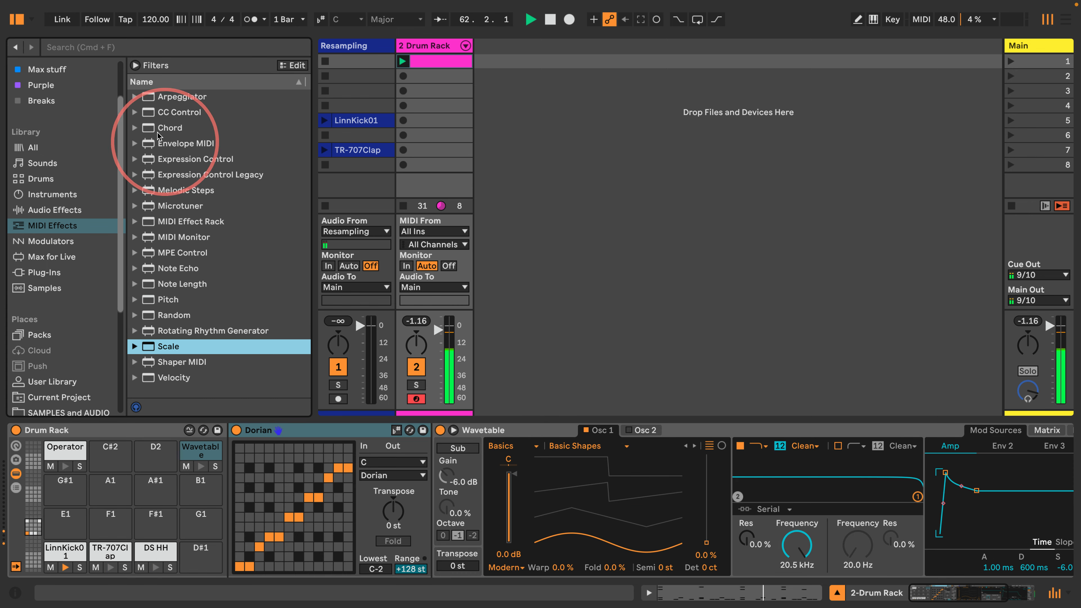
{"action": "left_click_drag", "start_coordinate": [169, 128], "coordinate": [235, 468]}
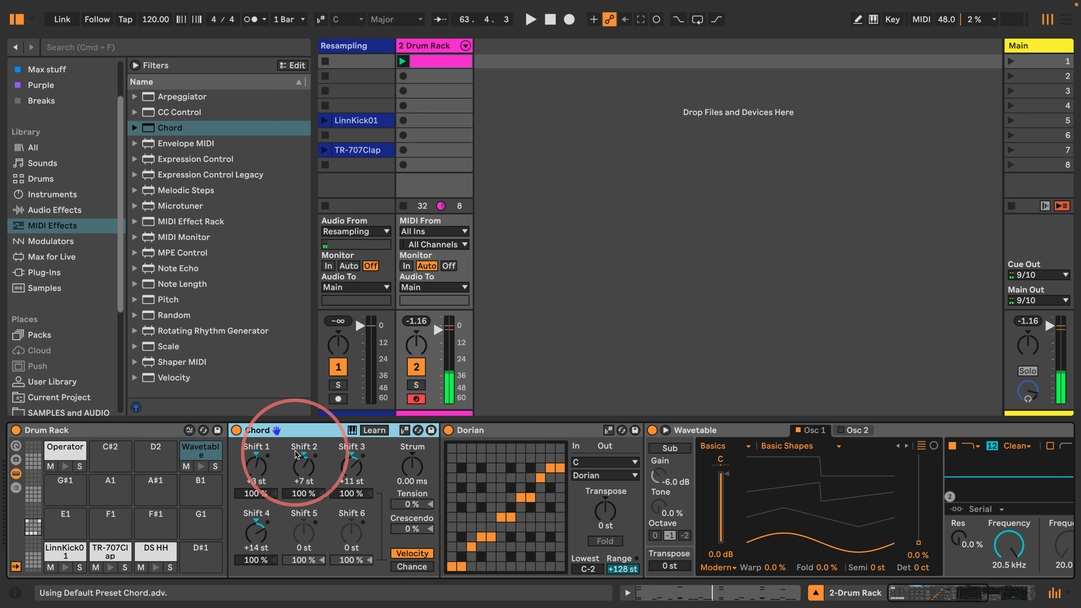
Switch Chord to Chance mode and set the chance of Shift 1 through Shift 4 to 75% each
{"action": "left_click", "coordinate": [407, 567]}
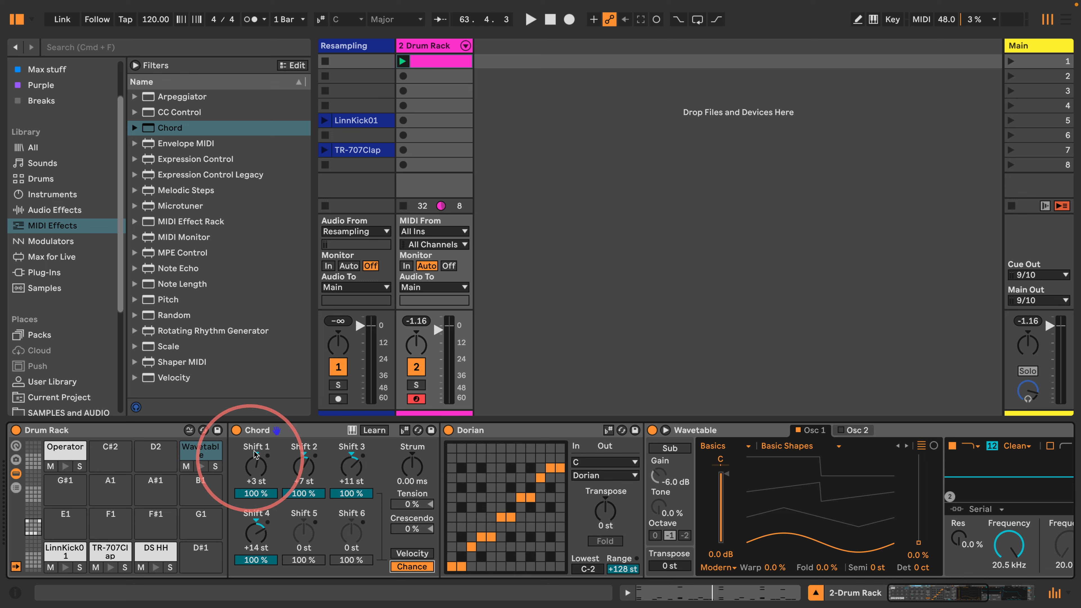
{"action": "left_click", "coordinate": [256, 493]}
{"action": "type", "text": "75"}
{"action": "key", "text": "Tab"}
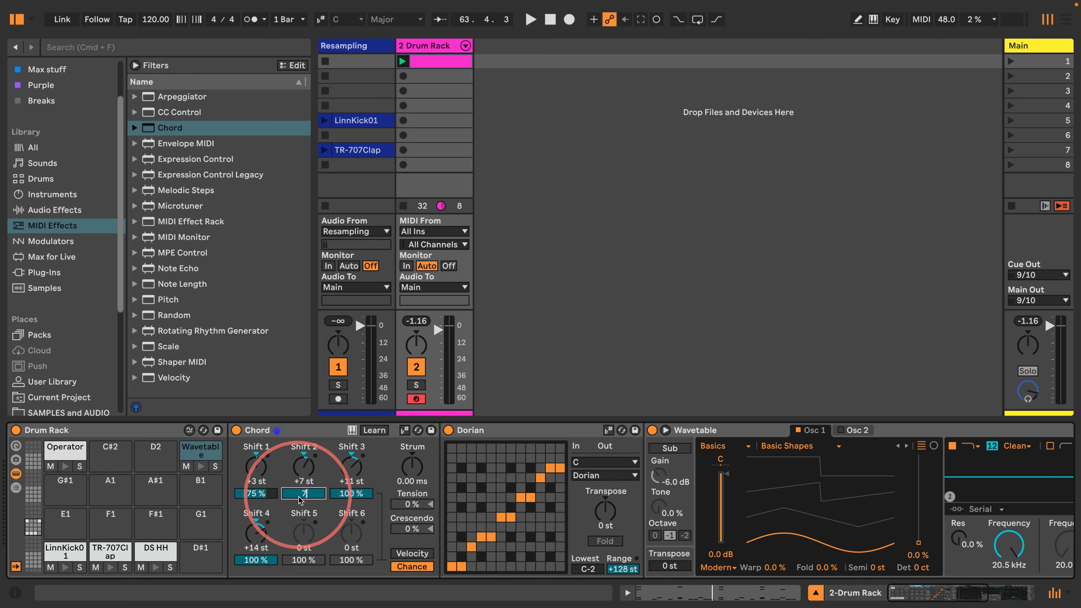
{"action": "type", "text": "75"}
{"action": "key", "text": "Tab"}
{"action": "type", "text": "75"}
{"action": "key", "text": "Tab"}
{"action": "type", "text": "75"}
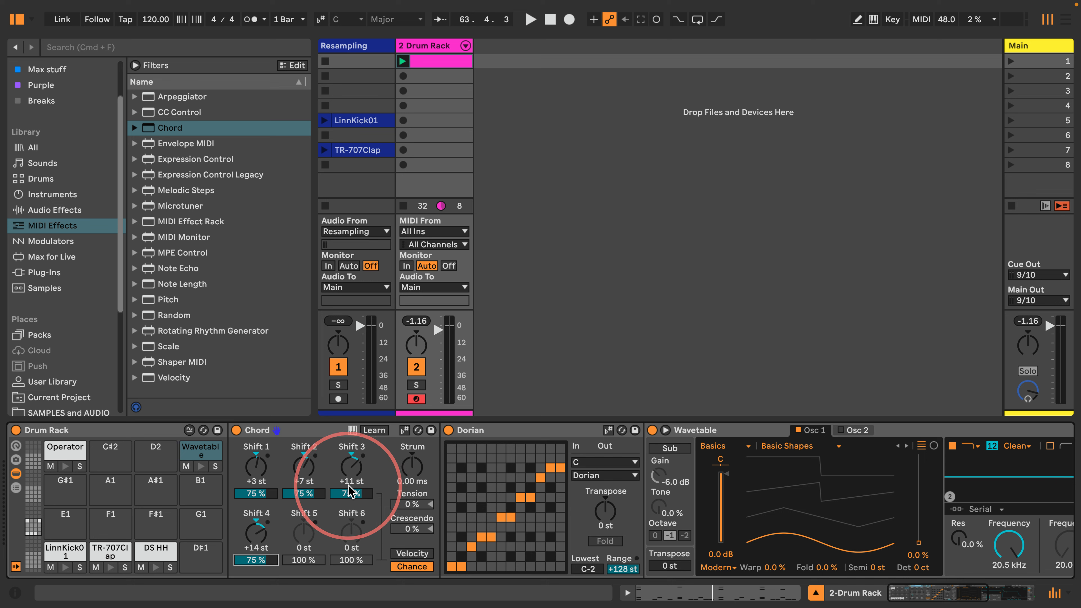
Start playback and insert the Random MIDI effect before Chord, with its Chance at 54%
{"action": "key", "text": "space"}
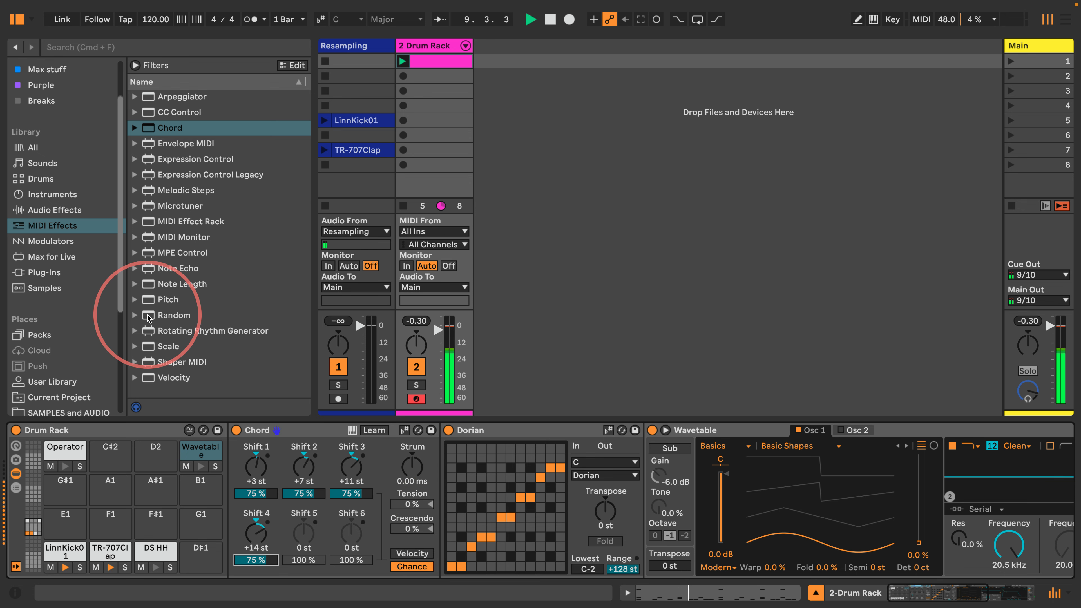
{"action": "left_click_drag", "start_coordinate": [148, 317], "coordinate": [252, 448]}
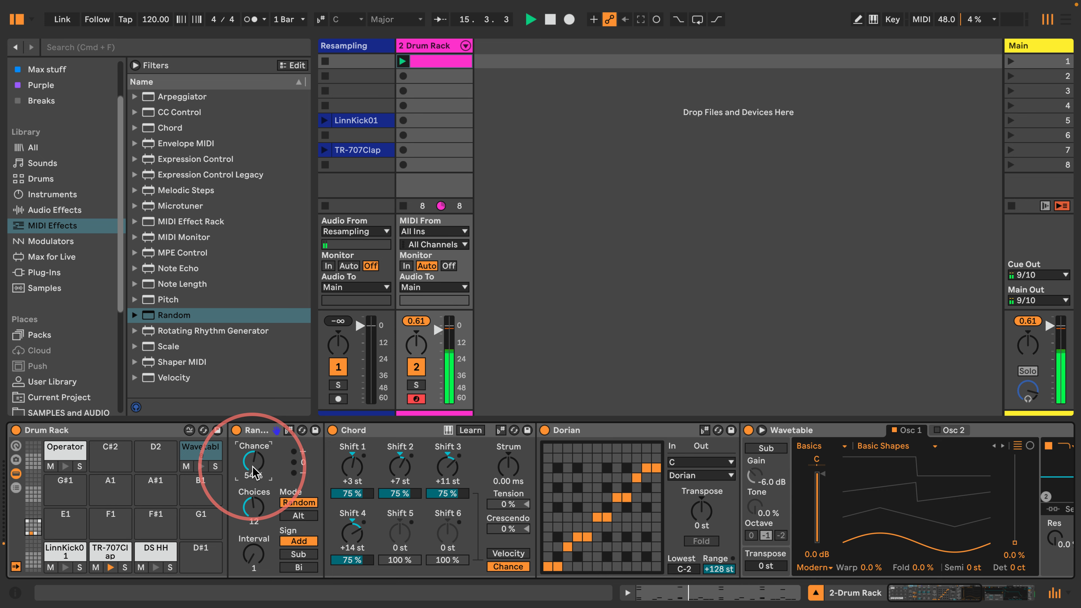
Show Wavetable's MIDI modulation, set the Osc 1 wavetable position to 50%, and restart playback
{"action": "scroll", "coordinate": [528, 492], "scroll_direction": "right", "scroll_amount": 10}
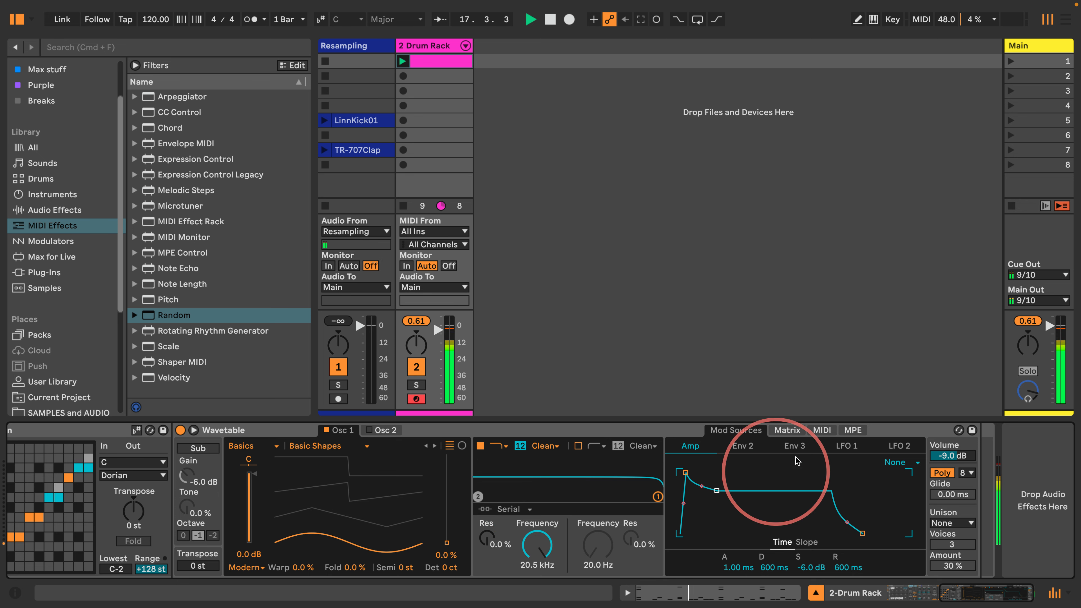
{"action": "left_click", "coordinate": [822, 431]}
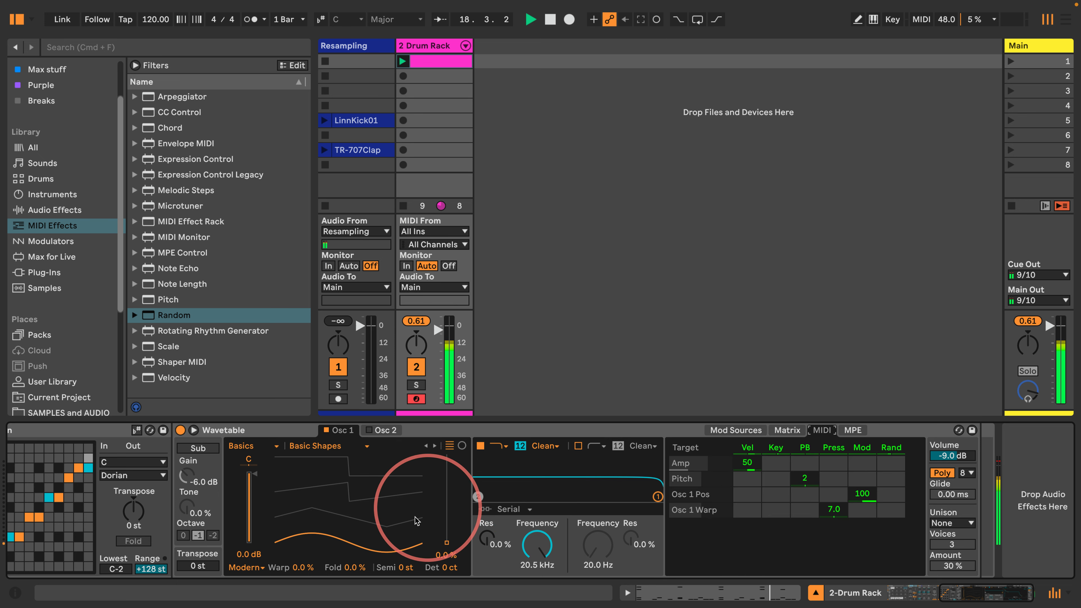
{"action": "left_click_drag", "start_coordinate": [446, 542], "coordinate": [447, 499]}
{"action": "key", "text": "space"}
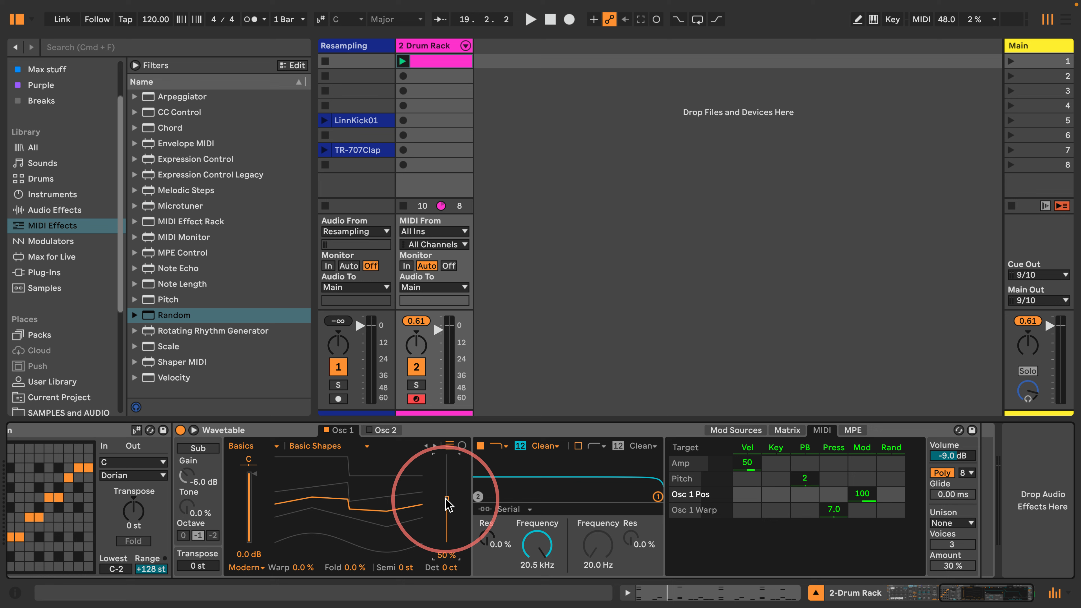
{"action": "key", "text": "space"}
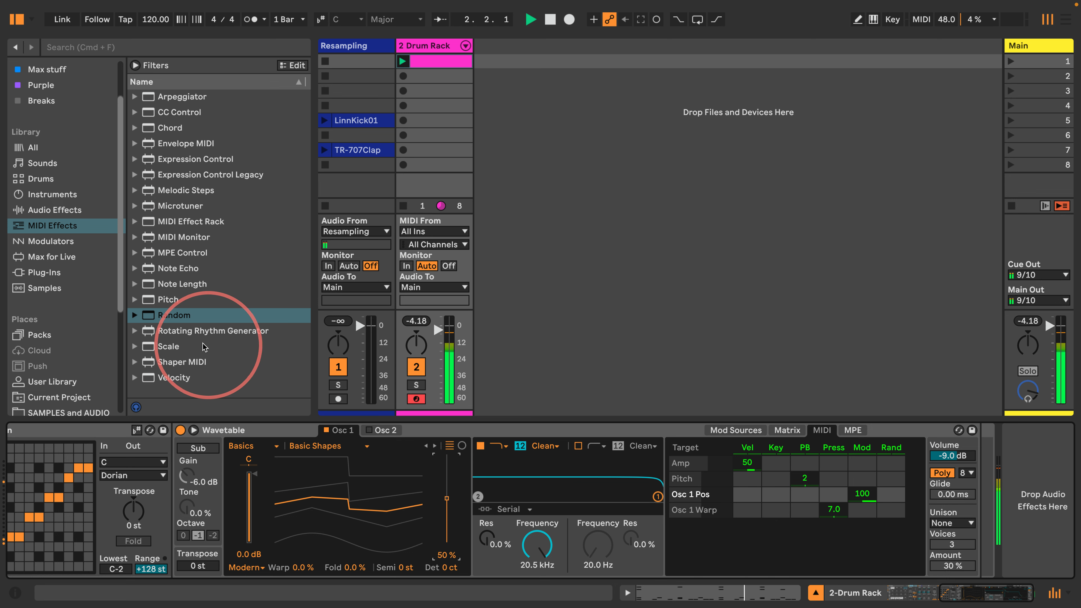
Insert the Velocity MIDI effect before Wavetable and set velocity modulation of Osc 1 Pos to 50
{"action": "left_click_drag", "start_coordinate": [149, 382], "coordinate": [179, 462]}
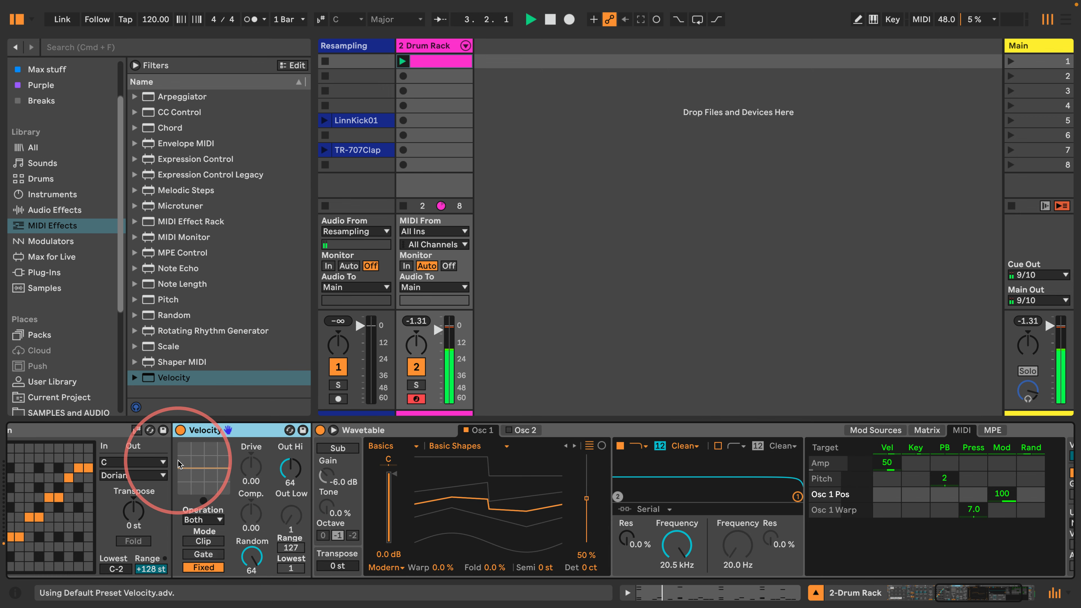
{"action": "scroll", "coordinate": [481, 479], "scroll_direction": "right", "scroll_amount": 3}
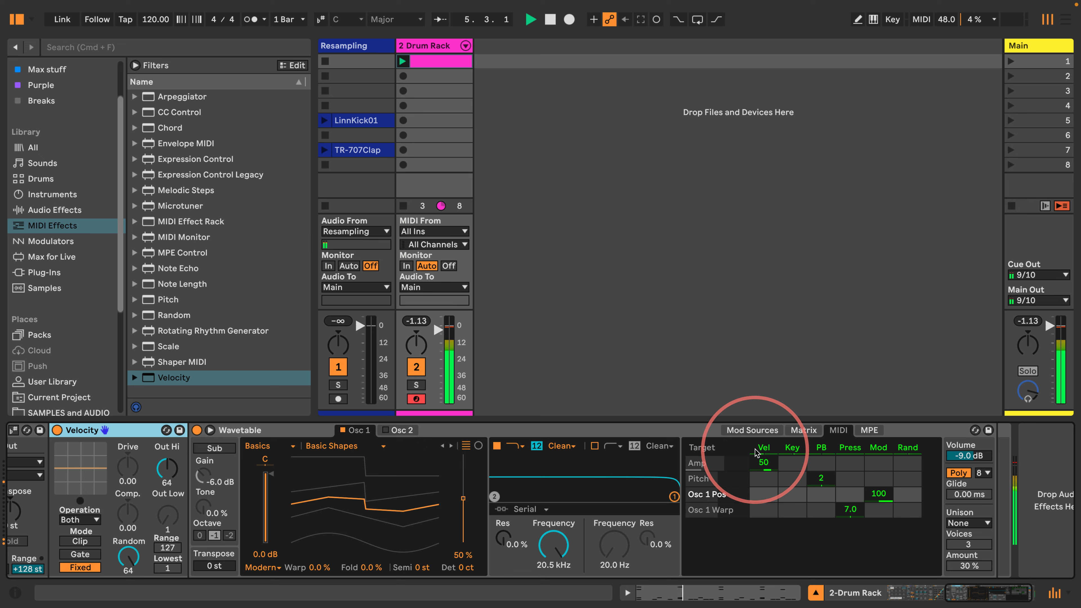
{"action": "left_click", "coordinate": [764, 493]}
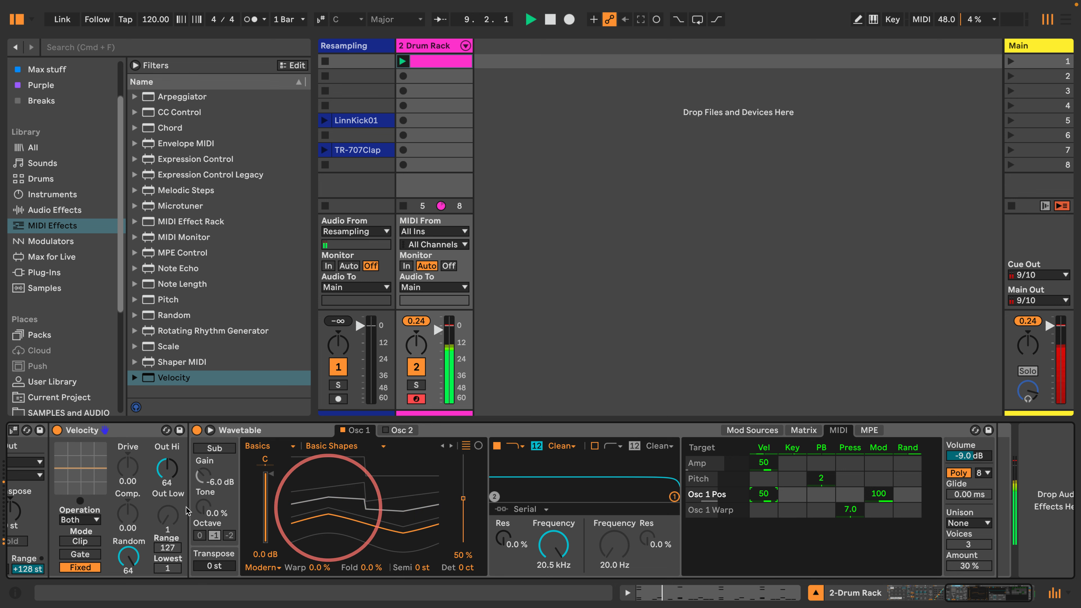
Set Wavetable's amp envelope to a 5.97 s release and a 789 ms attack
{"action": "left_click", "coordinate": [749, 430]}
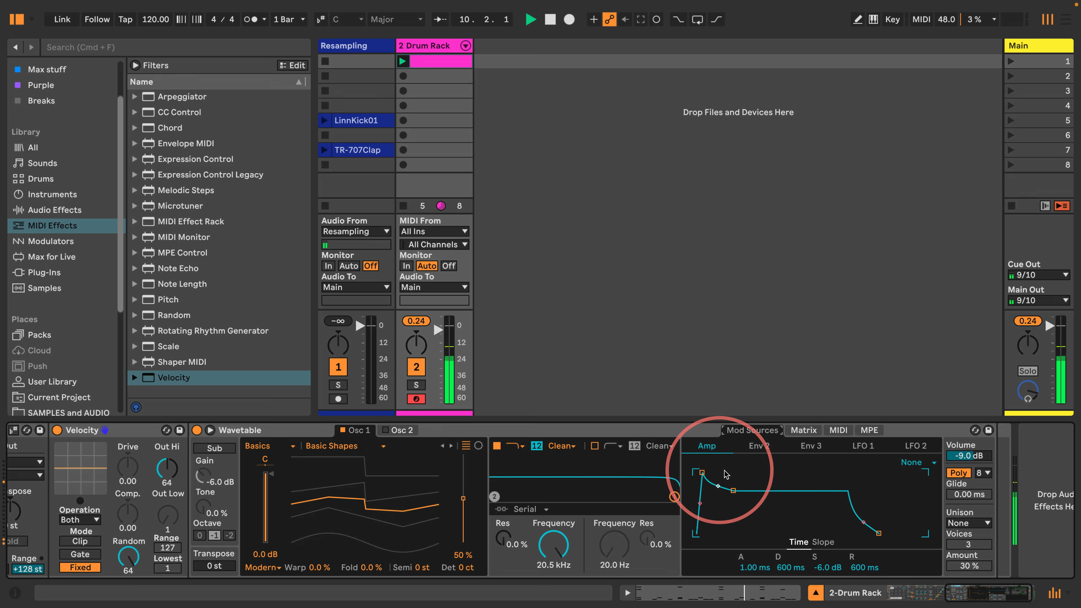
{"action": "left_click_drag", "start_coordinate": [885, 546], "coordinate": [910, 546]}
{"action": "left_click_drag", "start_coordinate": [702, 472], "coordinate": [731, 472]}
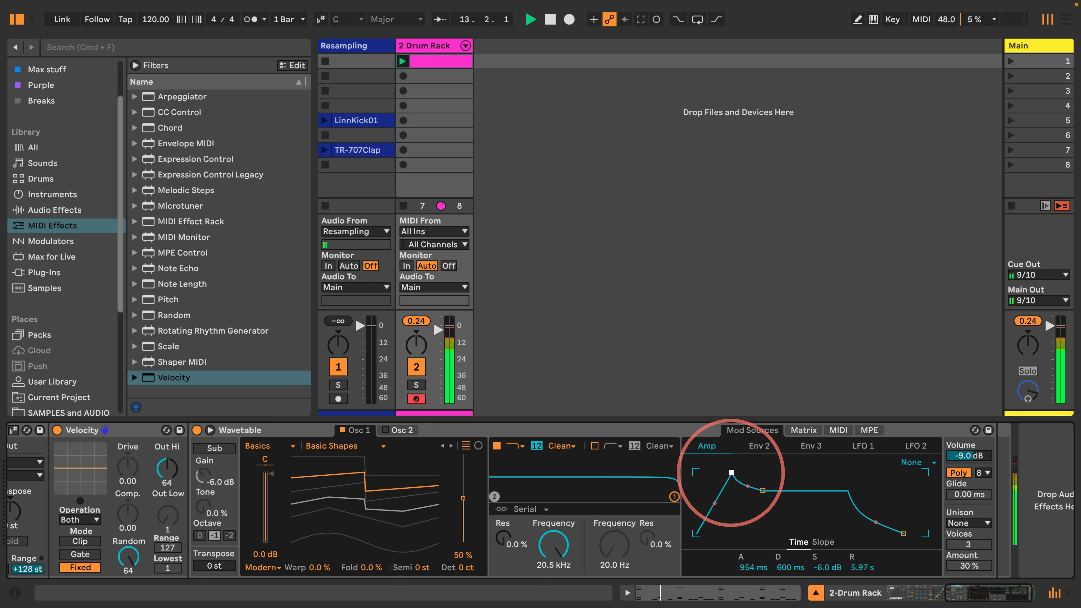
{"action": "mouse_move", "coordinate": [732, 473]}
{"action": "left_mouse_down"}
{"action": "mouse_move", "coordinate": [702, 474]}
{"action": "mouse_move", "coordinate": [730, 474]}
{"action": "left_mouse_up"}
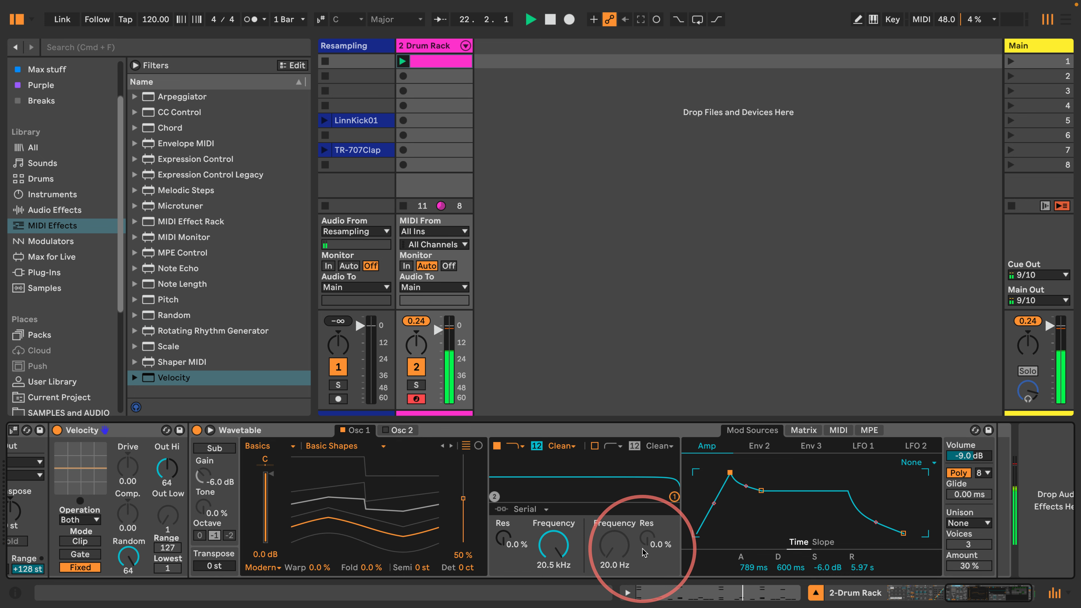
Review the pad's MIDI effect chain and lower Wavetable's first filter frequency to 676 Hz
{"action": "scroll", "coordinate": [523, 513], "scroll_direction": "left", "scroll_amount": 10}
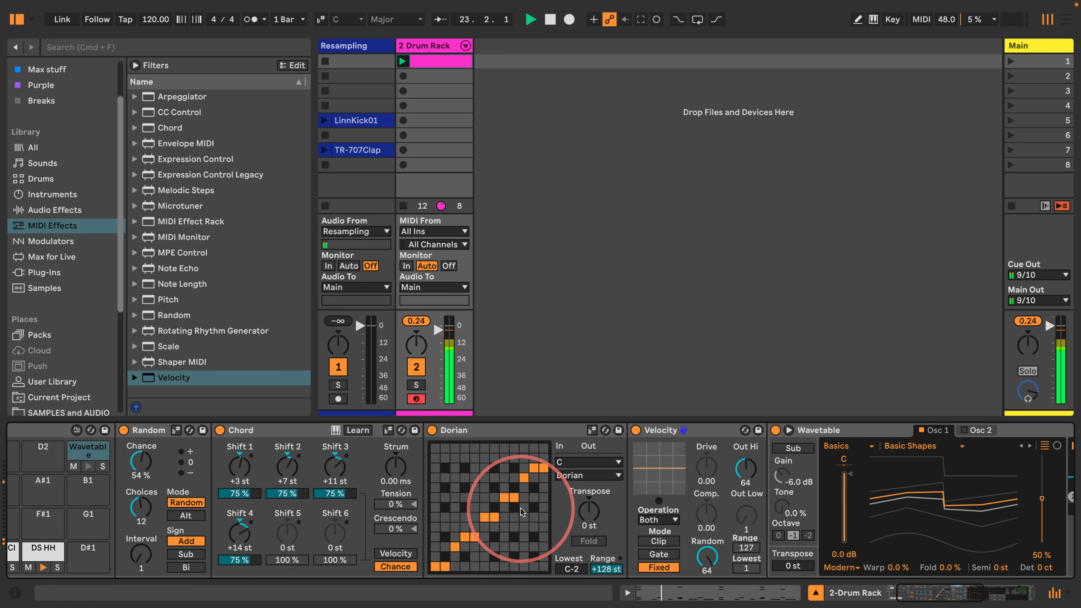
{"action": "scroll", "coordinate": [523, 512], "scroll_direction": "left", "scroll_amount": 3}
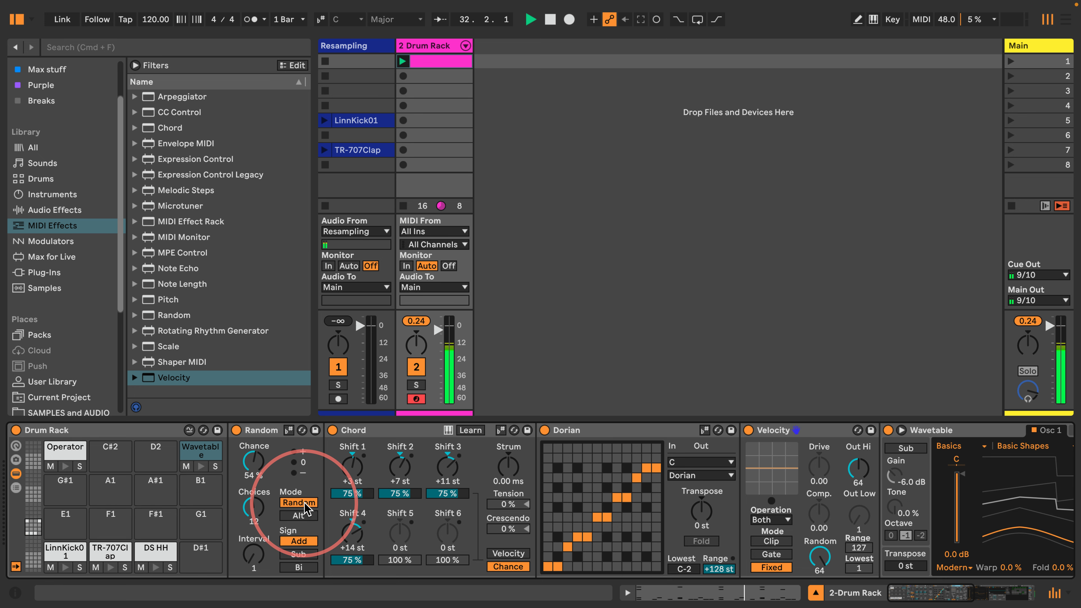
{"action": "scroll", "coordinate": [464, 464], "scroll_direction": "right", "scroll_amount": 10}
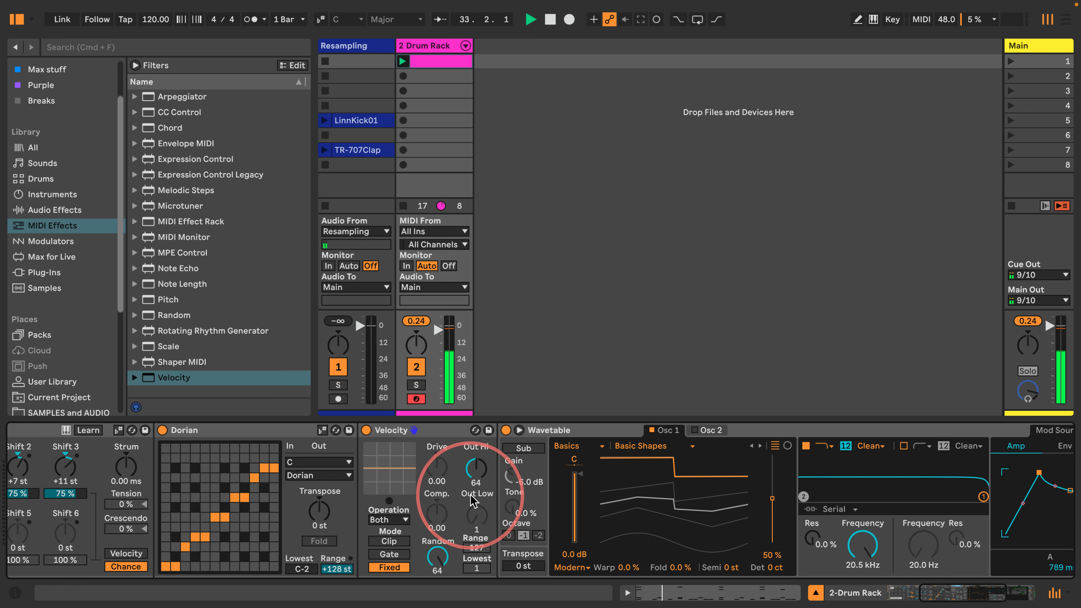
{"action": "scroll", "coordinate": [472, 500], "scroll_direction": "right", "scroll_amount": 8}
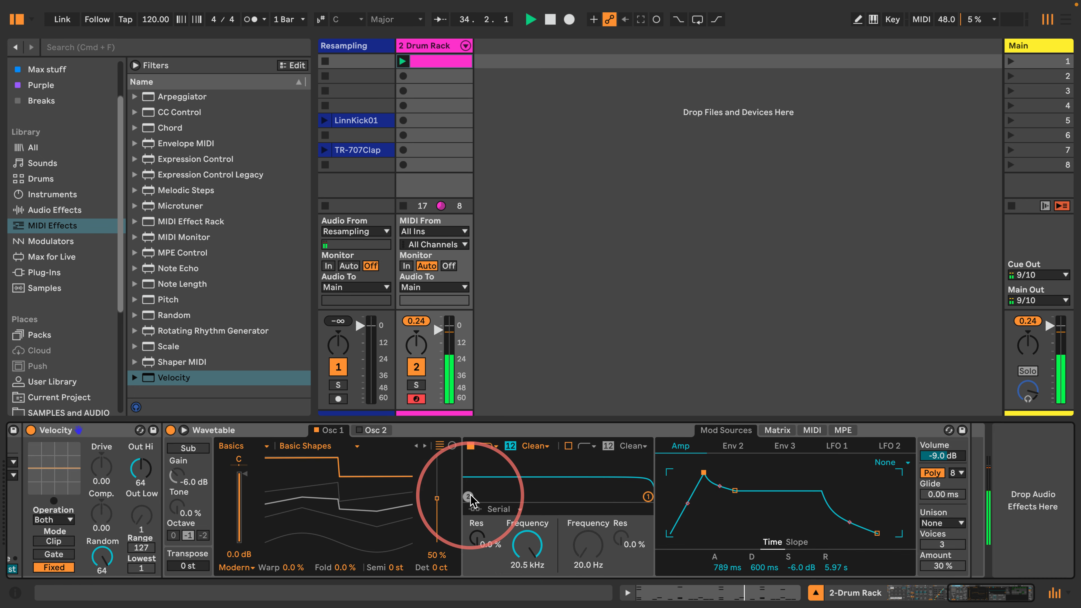
{"action": "mouse_move", "coordinate": [527, 545]}
{"action": "left_mouse_down"}
{"action": "mouse_move", "coordinate": [527, 568]}
{"action": "mouse_move", "coordinate": [622, 526]}
{"action": "mouse_move", "coordinate": [546, 530]}
{"action": "mouse_move", "coordinate": [520, 547]}
{"action": "mouse_move", "coordinate": [526, 540]}
{"action": "left_mouse_up"}
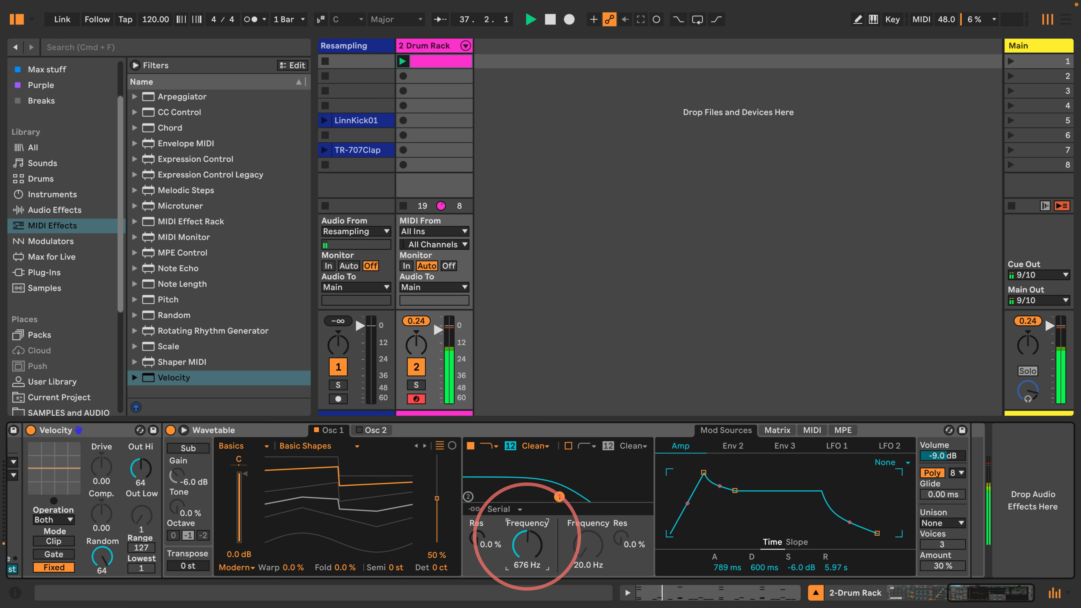
Assign LFO 1 to Wavetable's Filter 1 Freq in the modulation matrix with an amount of 50
{"action": "left_click", "coordinate": [828, 446]}
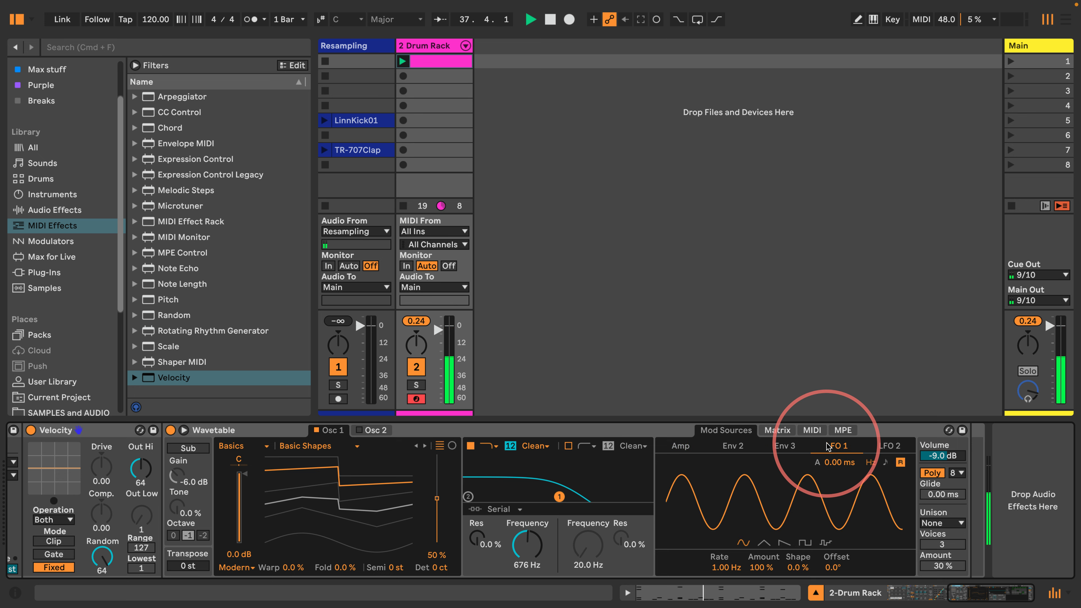
{"action": "left_click", "coordinate": [776, 431]}
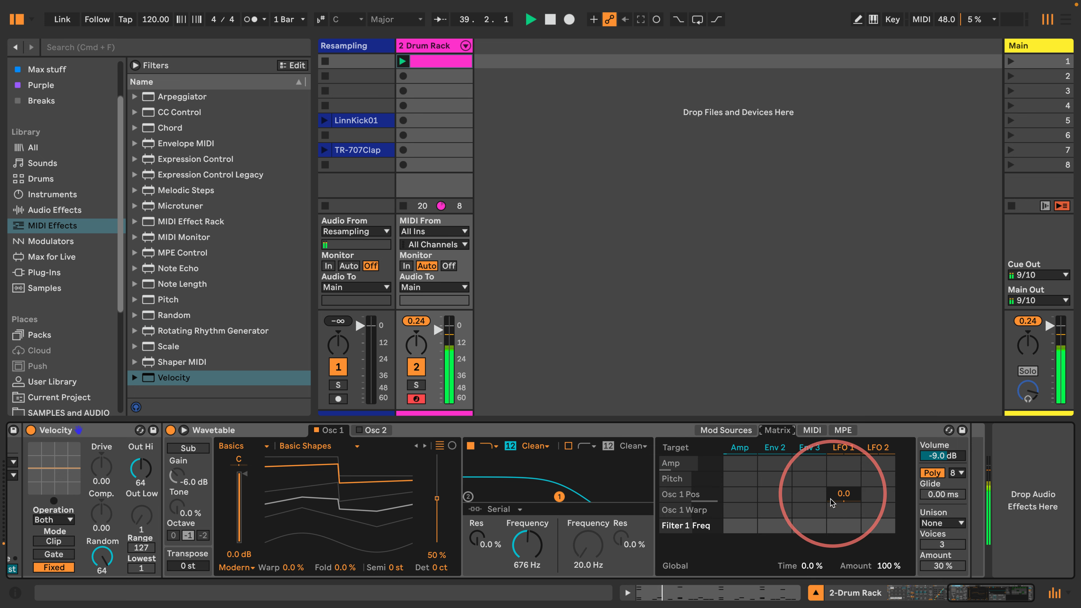
{"action": "left_click_drag", "start_coordinate": [844, 525], "coordinate": [844, 509]}
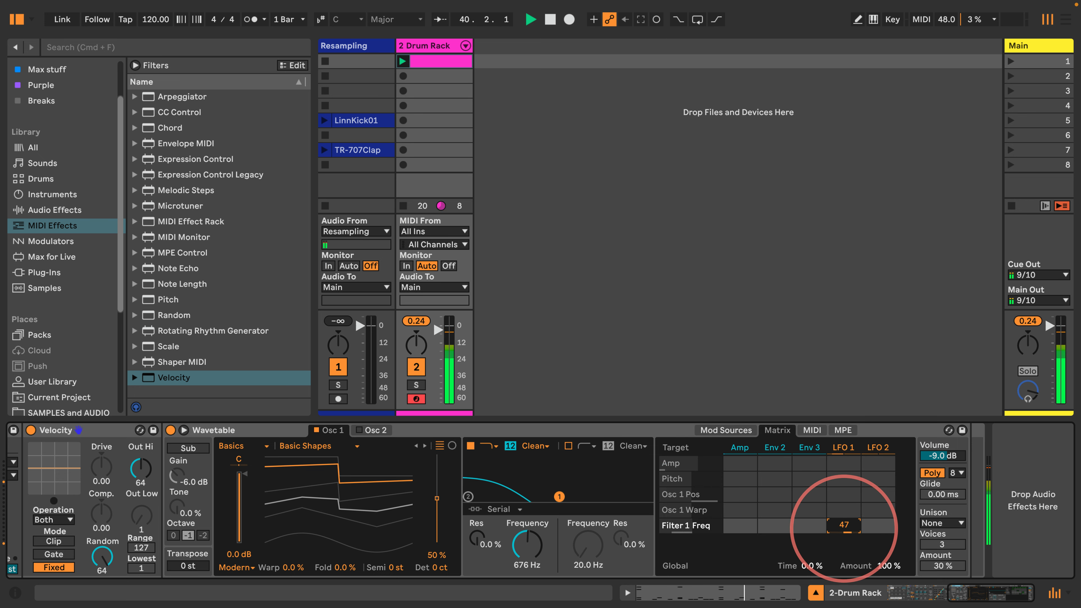
Sync Wavetable's LFO 1 to the tempo, try several rates such as 1/12, 3/16 and 1/6, and settle on 1/2
{"action": "left_click", "coordinate": [728, 431]}
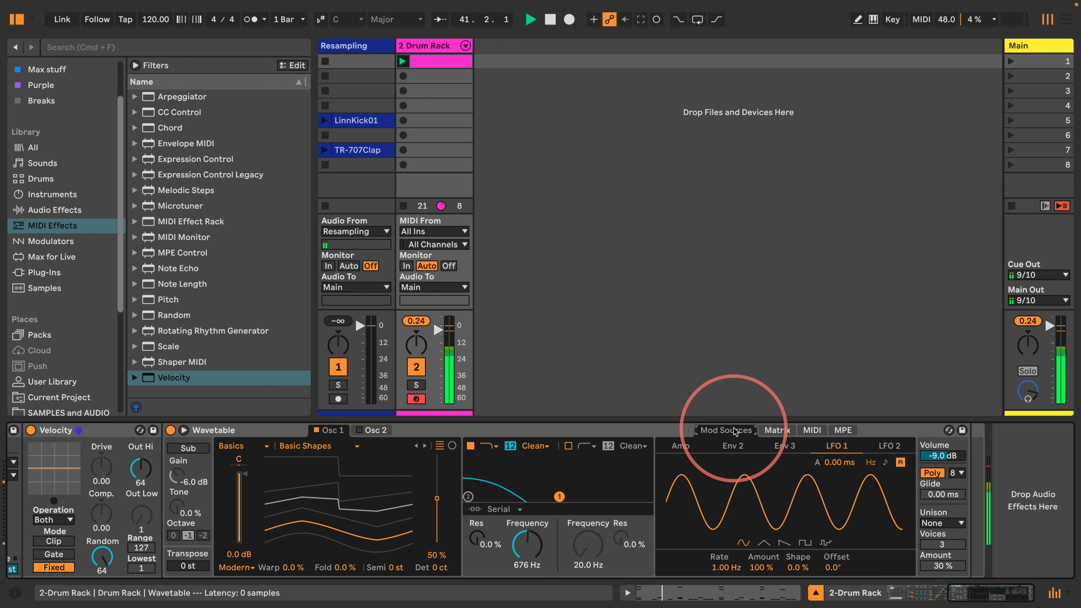
{"action": "left_click", "coordinate": [901, 462]}
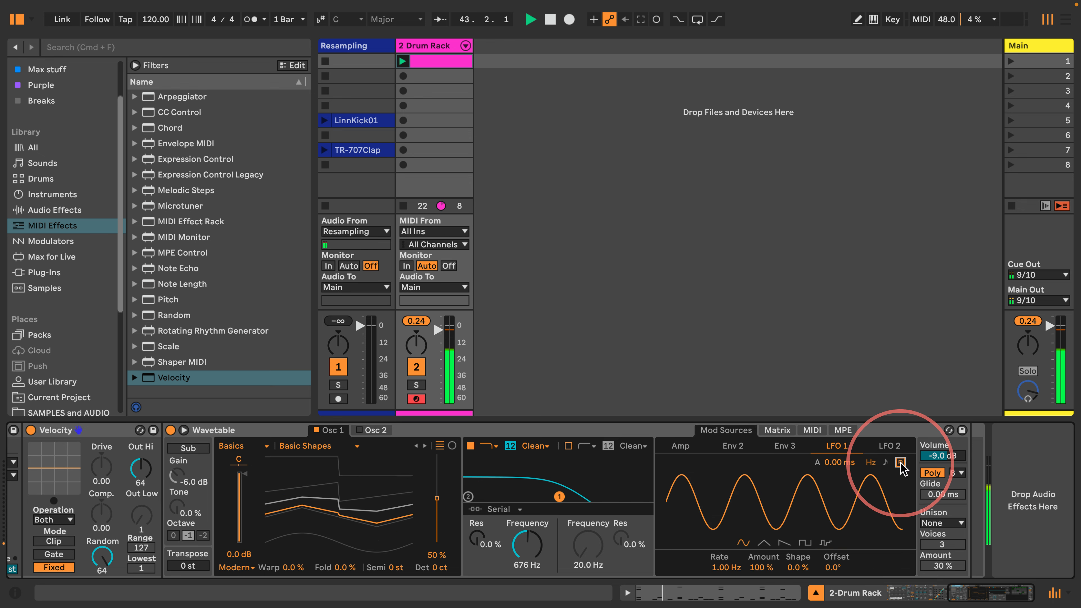
{"action": "left_click", "coordinate": [886, 463]}
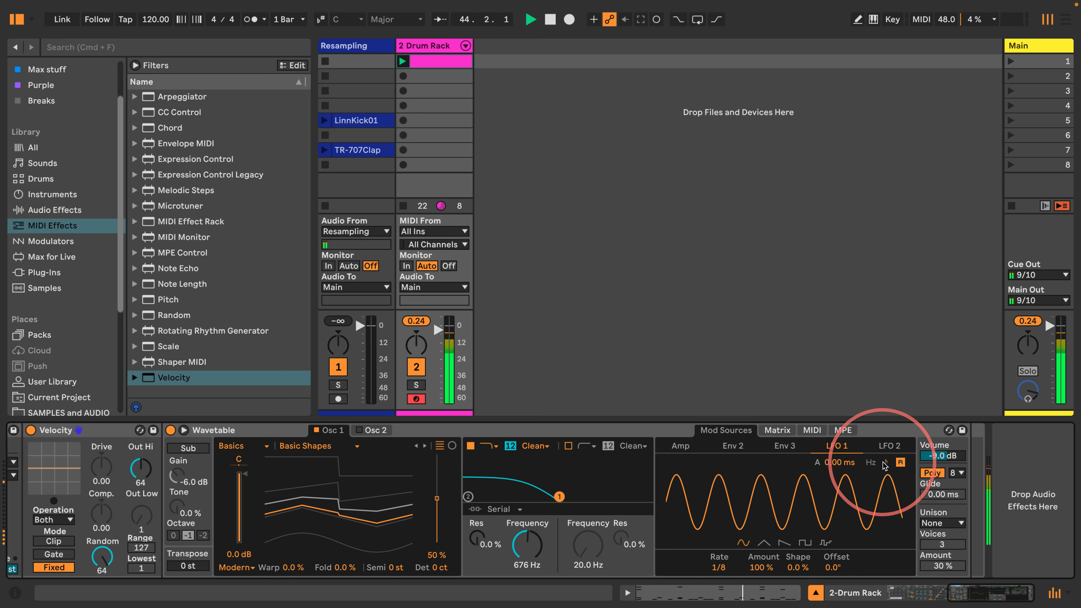
{"action": "left_click_drag", "start_coordinate": [719, 567], "coordinate": [717, 556]}
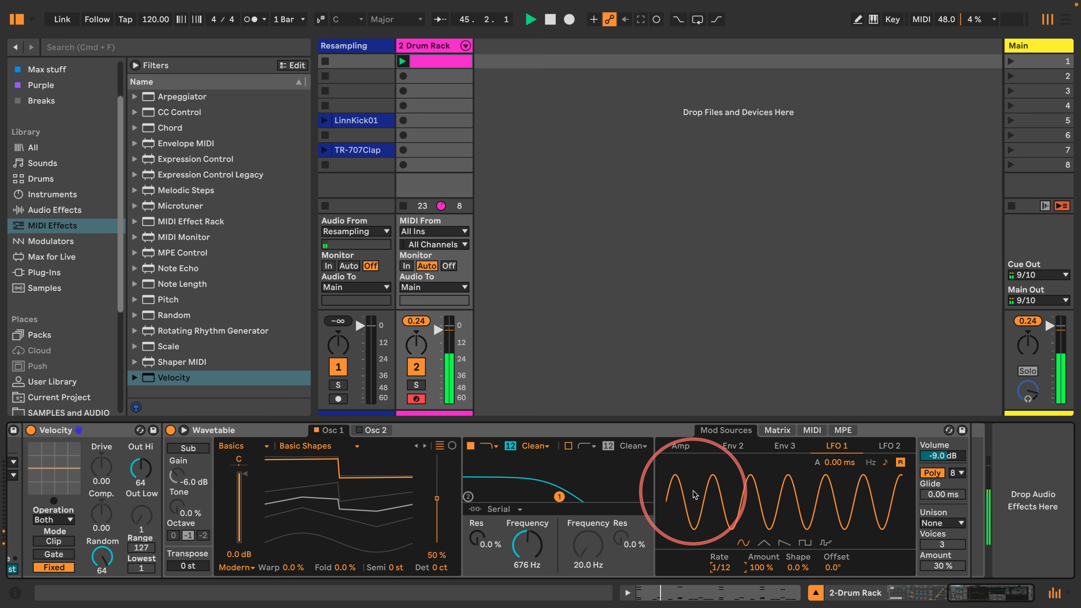
{"action": "key", "text": "Down"}
{"action": "key", "text": "Down"}
{"action": "key", "text": "Down"}
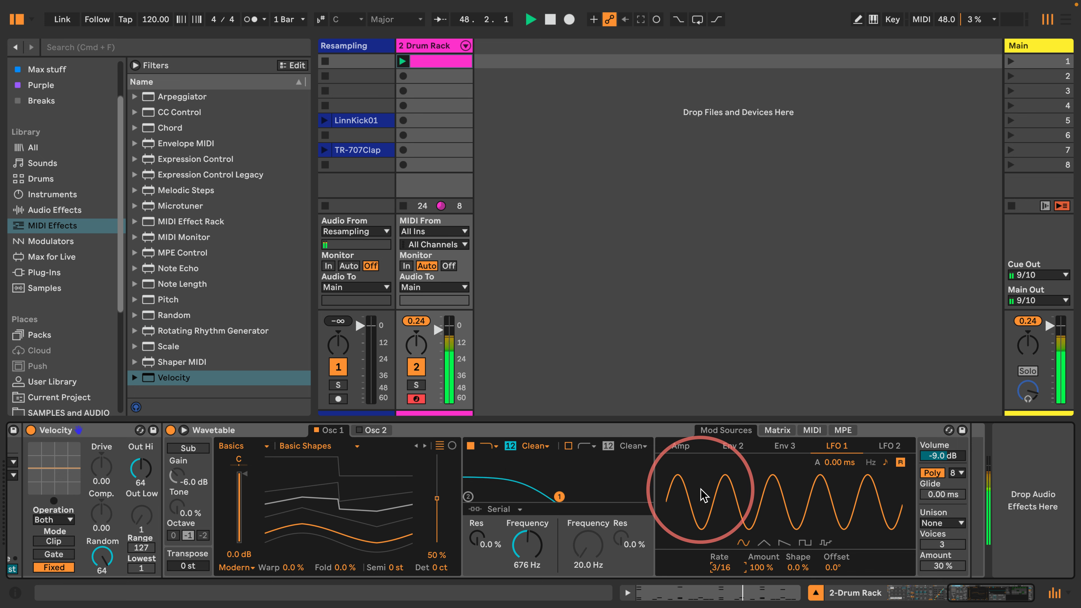
{"action": "key", "text": "Up"}
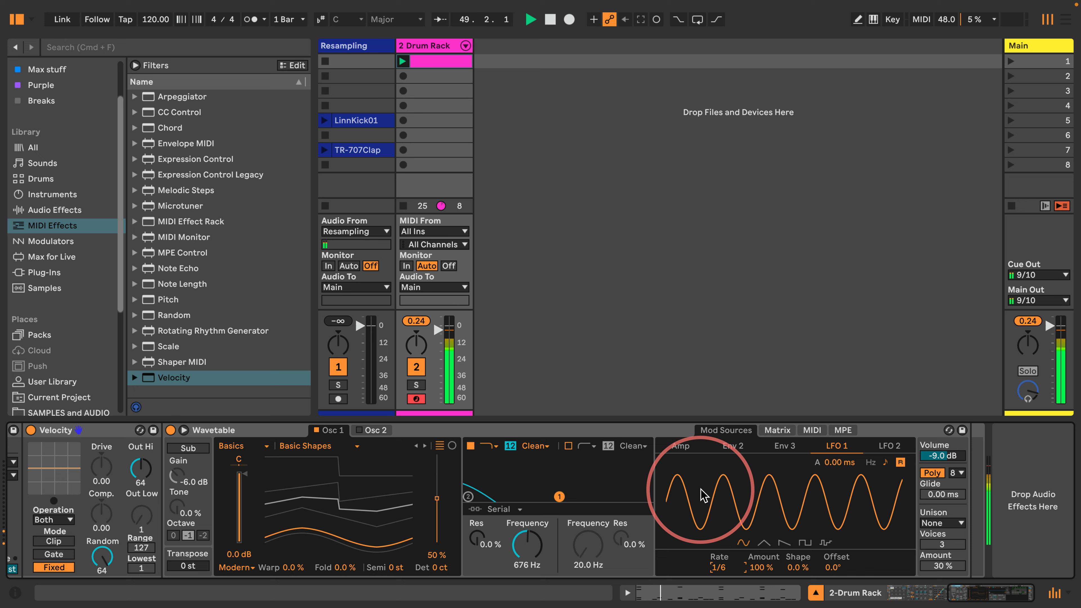
{"action": "key", "text": "Up"}
{"action": "key", "text": "Down"}
{"action": "key", "text": "Down"}
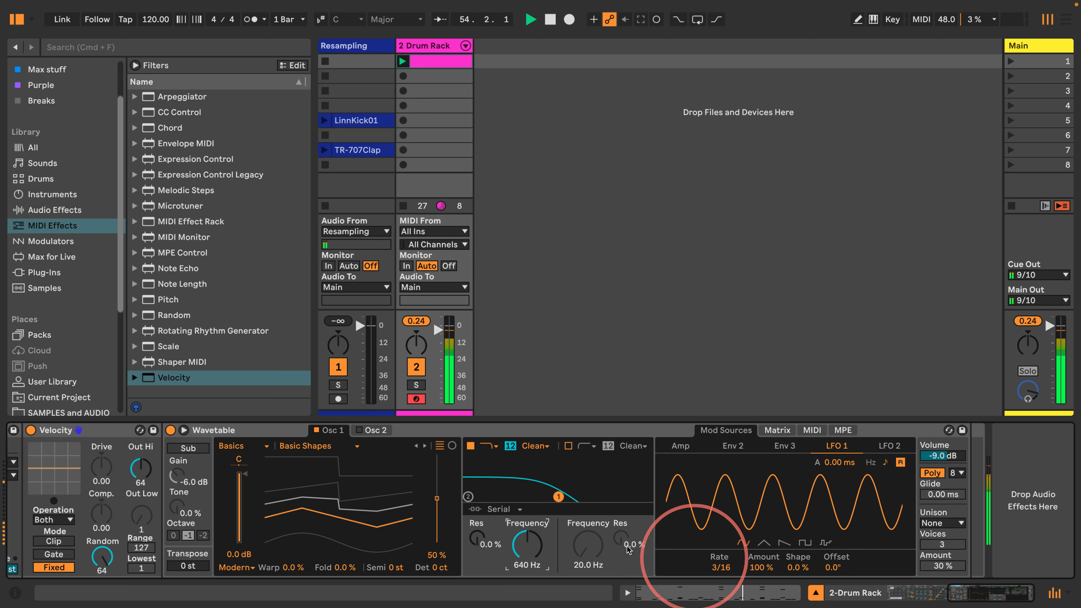
{"action": "left_click_drag", "start_coordinate": [715, 566], "coordinate": [717, 558]}
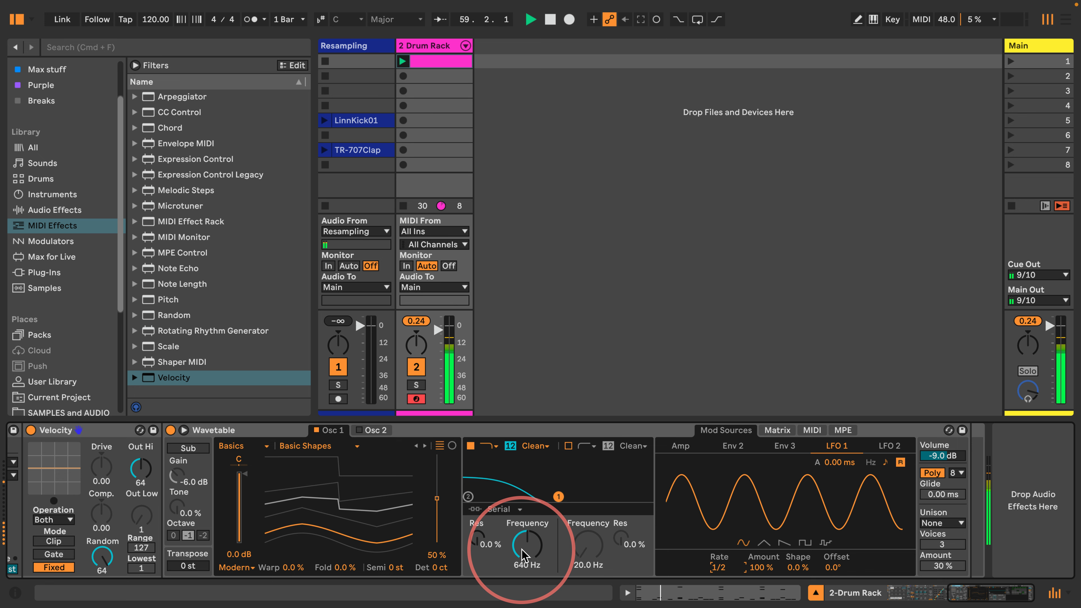
Set LFO 1's modulation of Filter 1 Freq to 22 and Wavetable's first filter frequency to 2.68 kHz
{"action": "left_click", "coordinate": [683, 447]}
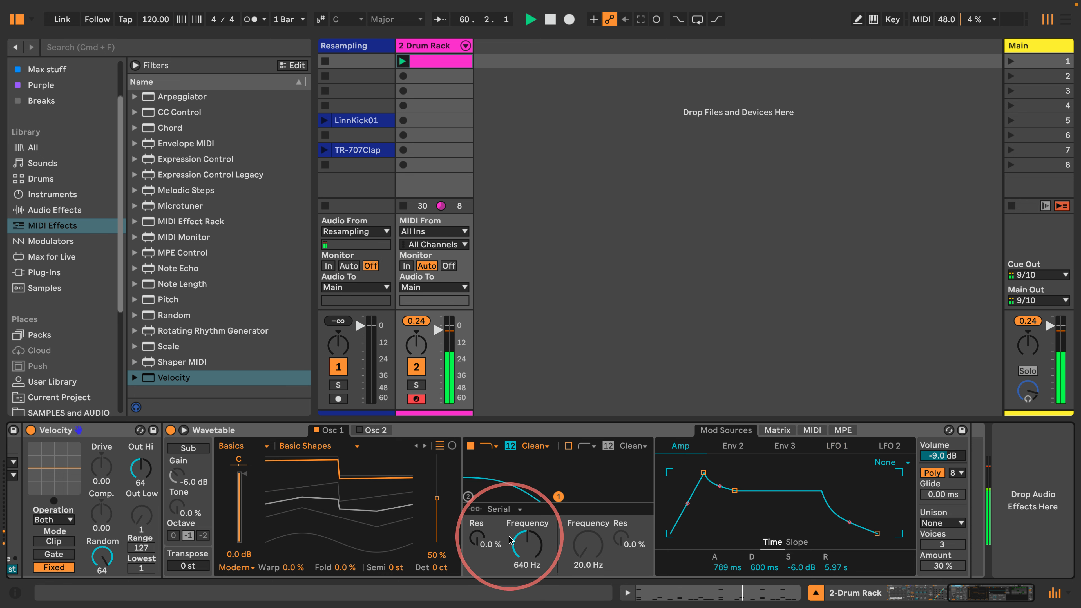
{"action": "left_click_drag", "start_coordinate": [518, 544], "coordinate": [517, 521]}
{"action": "left_click", "coordinate": [771, 434]}
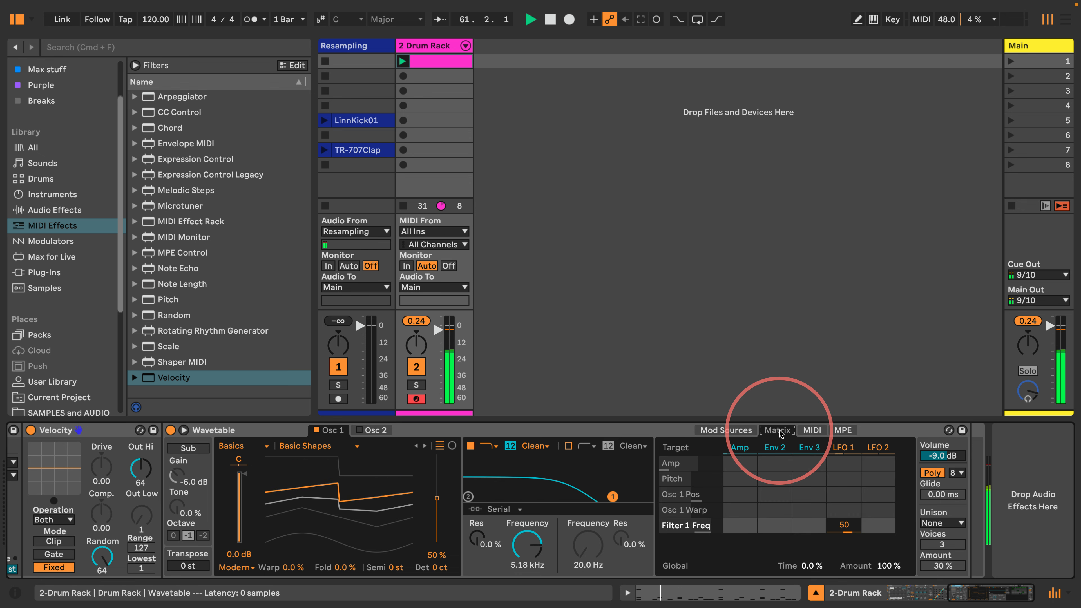
{"action": "left_click_drag", "start_coordinate": [844, 526], "coordinate": [844, 516]}
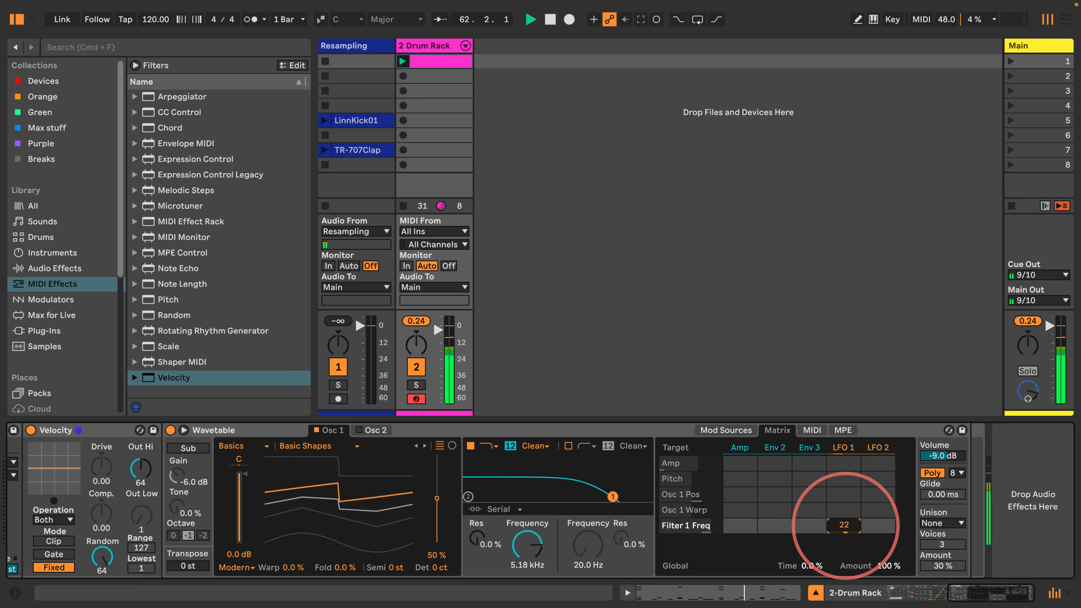
{"action": "left_click", "coordinate": [514, 553]}
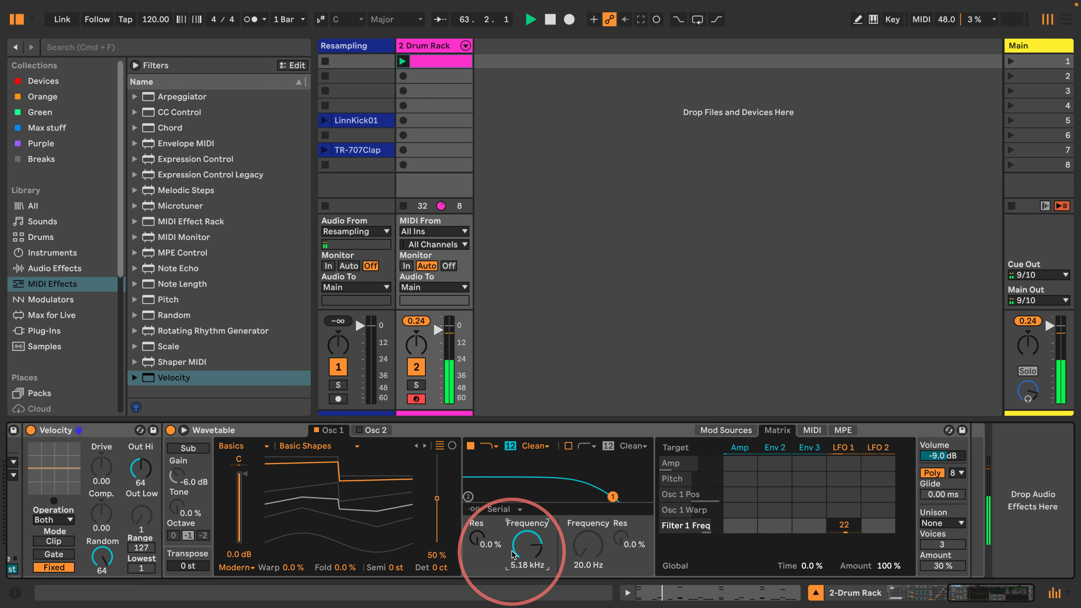
{"action": "left_click_drag", "start_coordinate": [514, 553], "coordinate": [514, 566]}
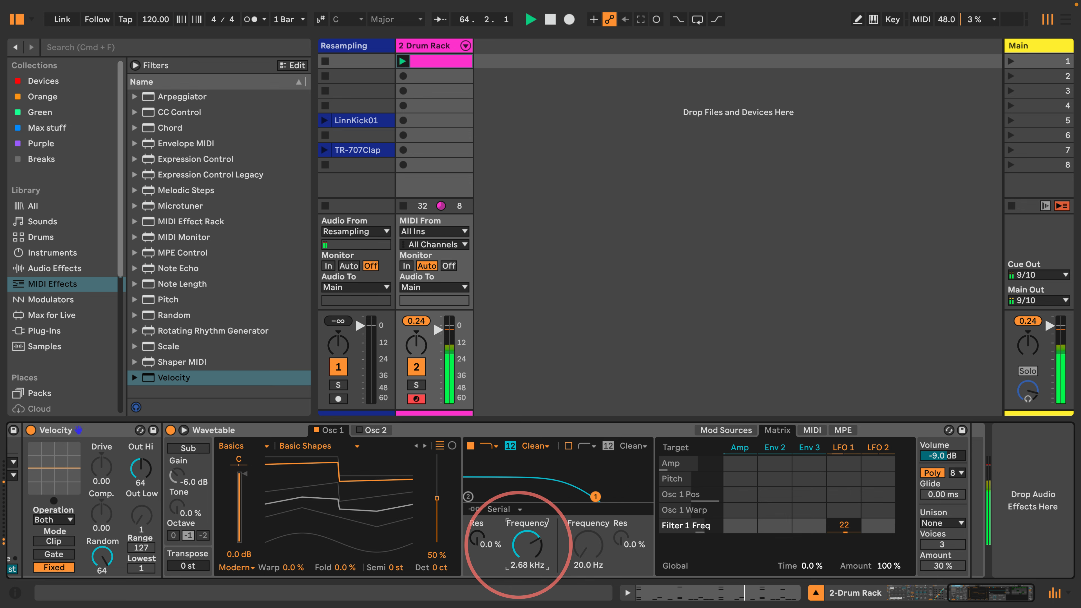
Rename the Operator pad as Bass and the Wavetable pad as Chords in the Drum Rack
{"action": "scroll", "coordinate": [361, 515], "scroll_direction": "left", "scroll_amount": 10}
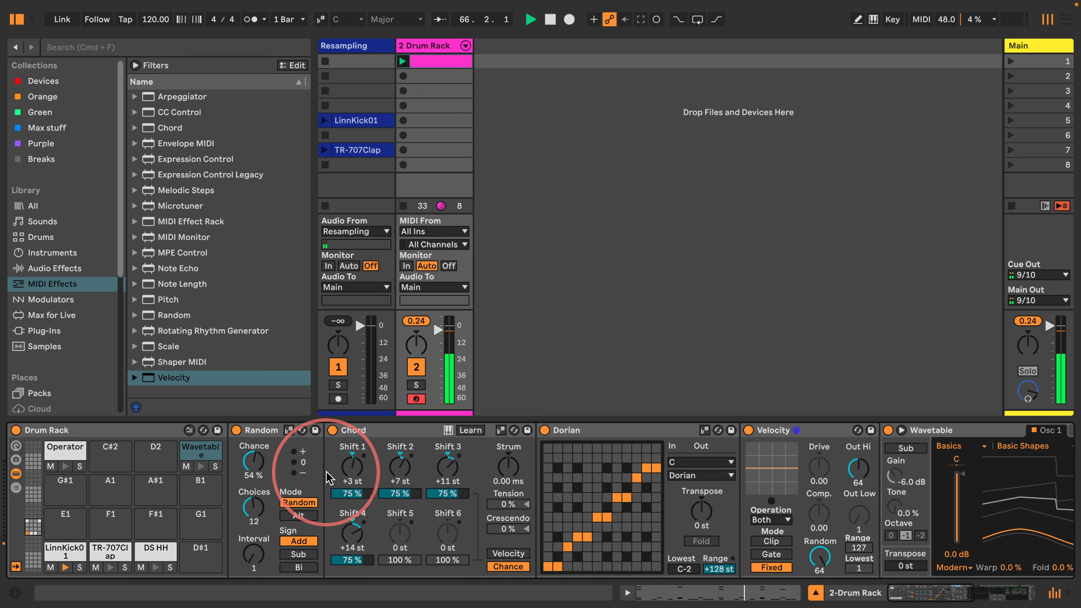
{"action": "left_click", "coordinate": [62, 452]}
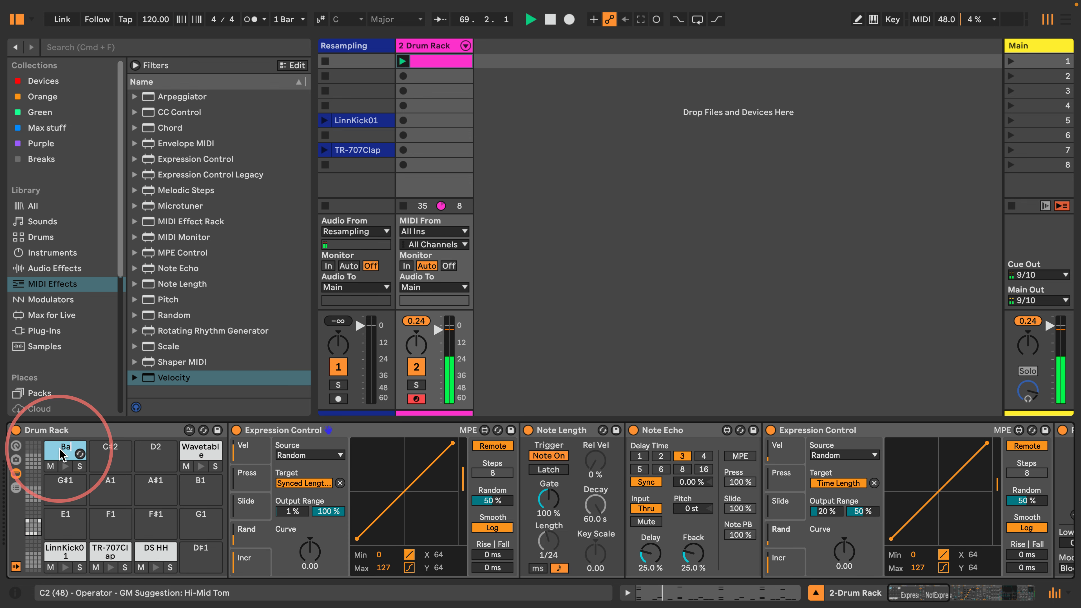
{"action": "left_click", "coordinate": [192, 451]}
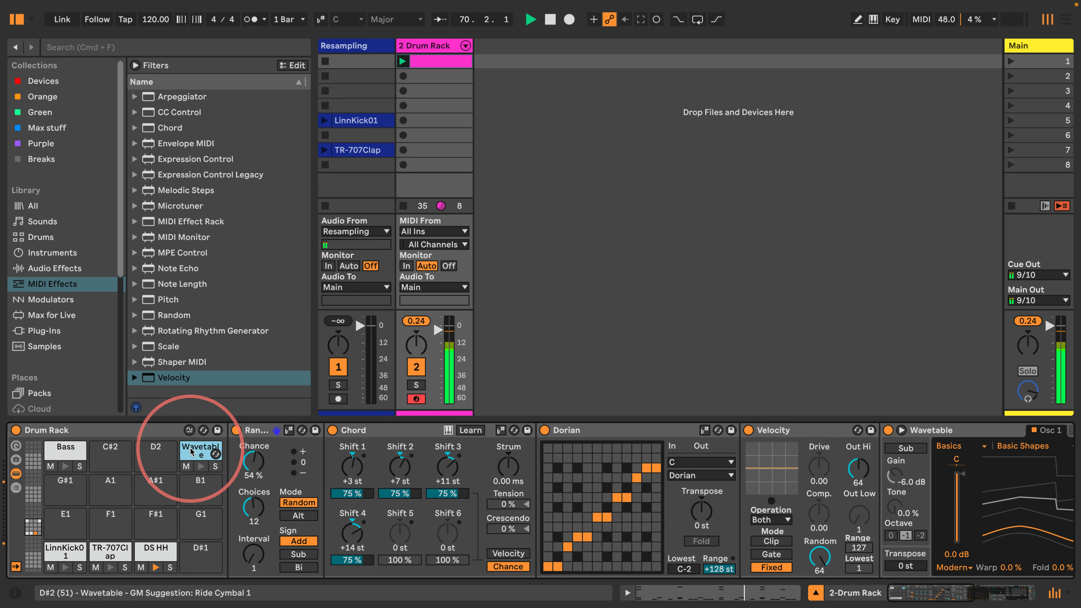
{"action": "key", "text": "super+r"}
{"action": "type", "text": "Chord"}
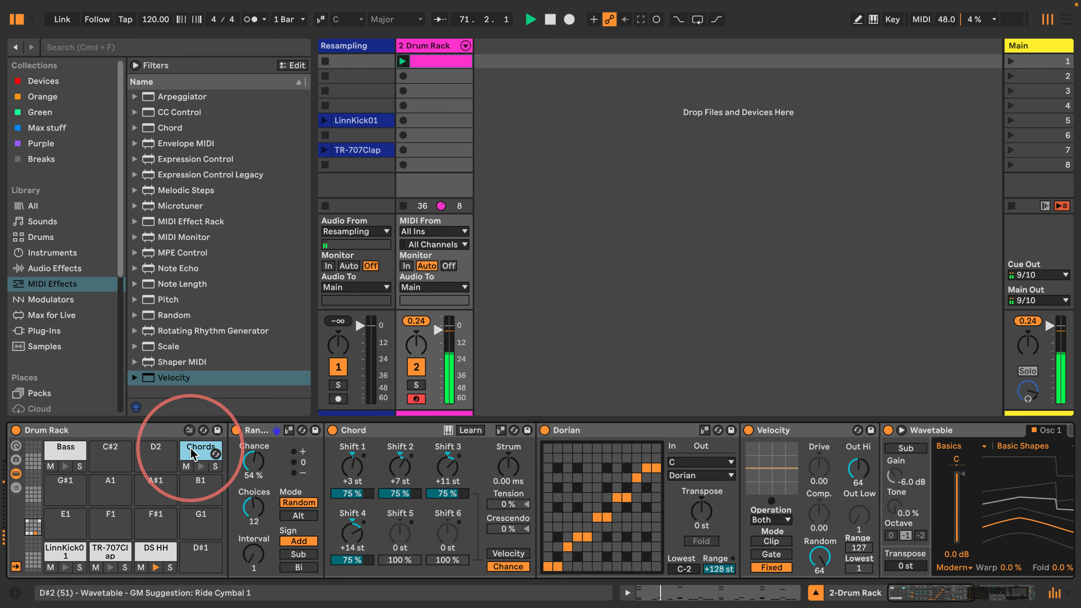
Rename the LinnKick01, TR-707Clap and DS HH pads as Kick, Clap and Hat
{"action": "left_click", "coordinate": [62, 552]}
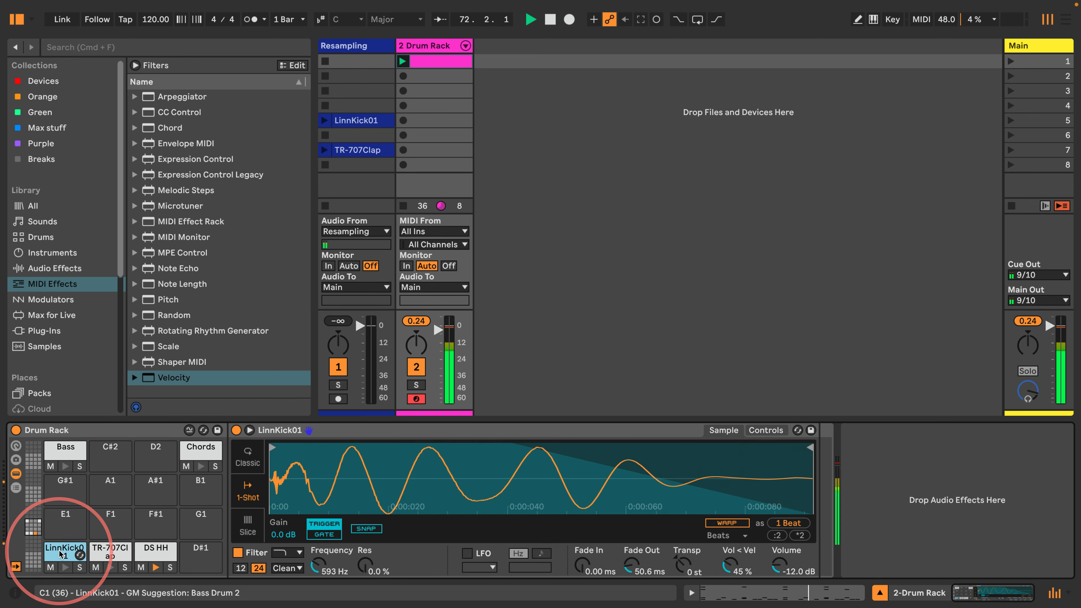
{"action": "key", "text": "super+r"}
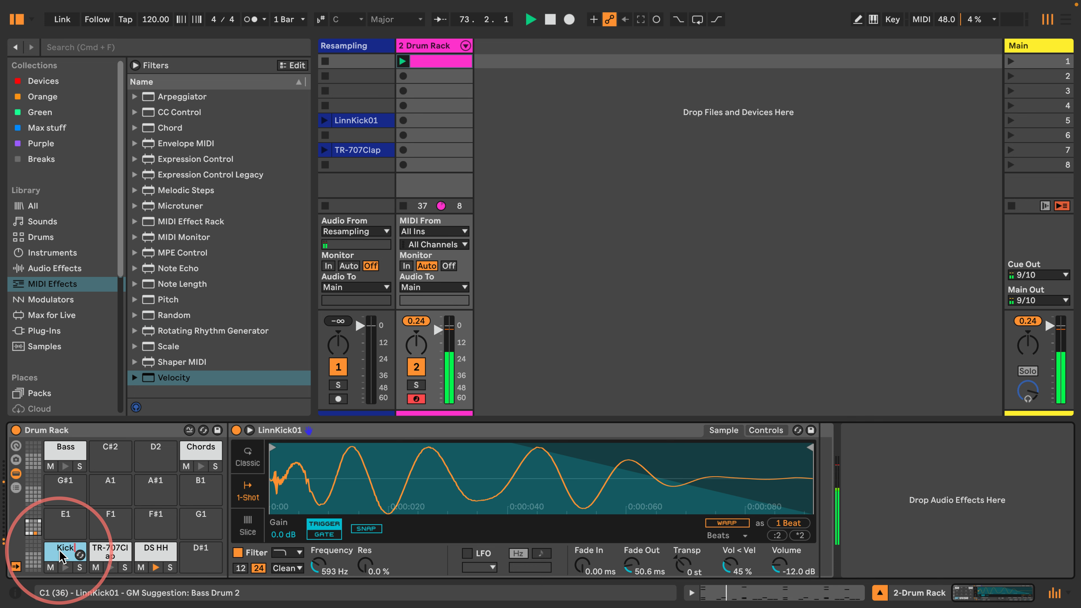
{"action": "left_click", "coordinate": [107, 550]}
{"action": "key", "text": "super+r"}
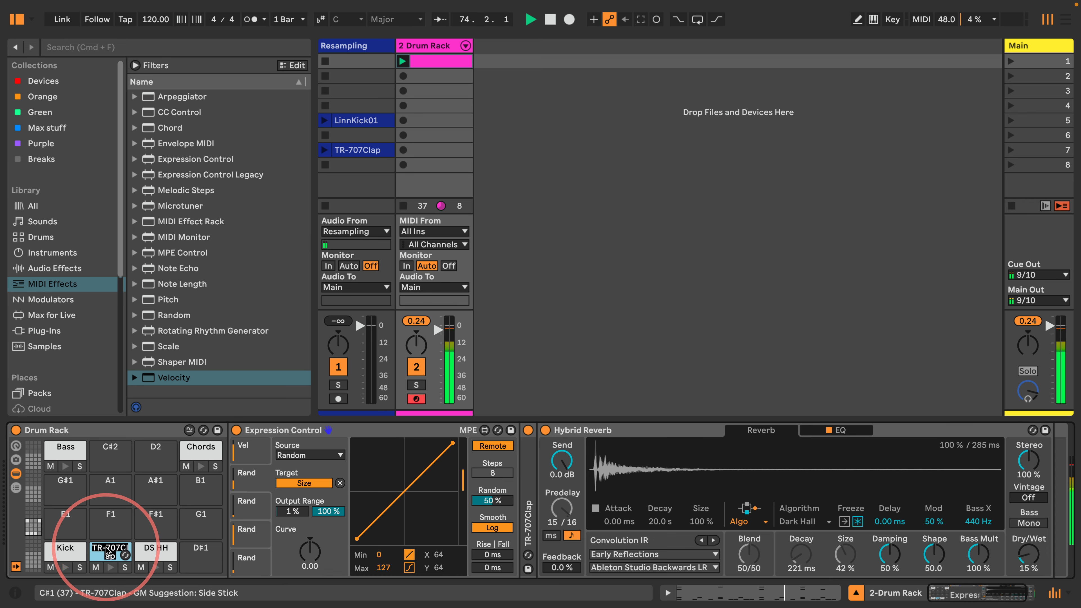
{"action": "type", "text": "C"}
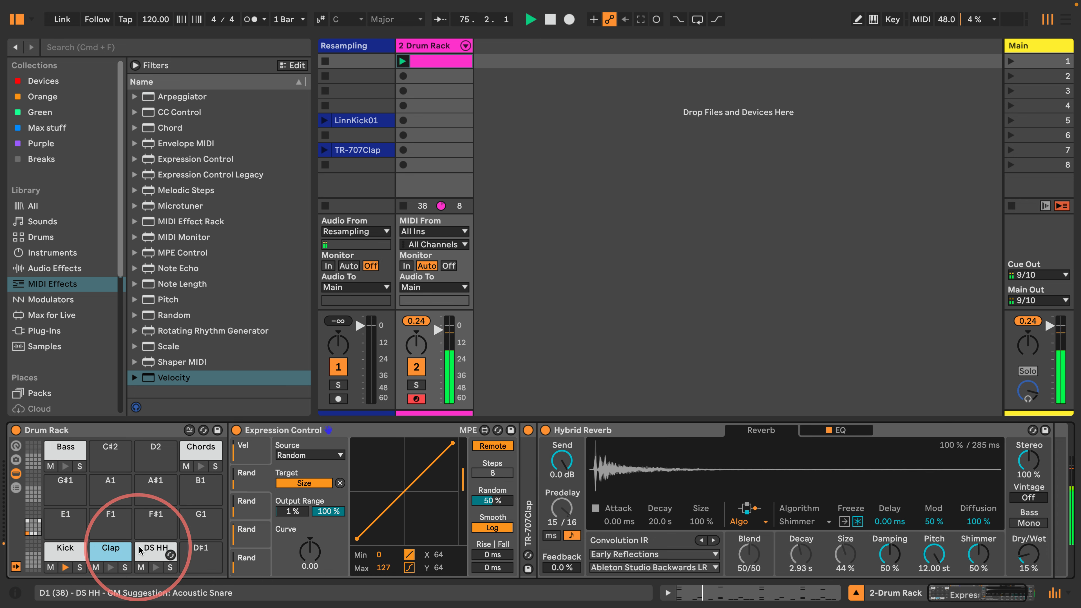
{"action": "left_click", "coordinate": [147, 550]}
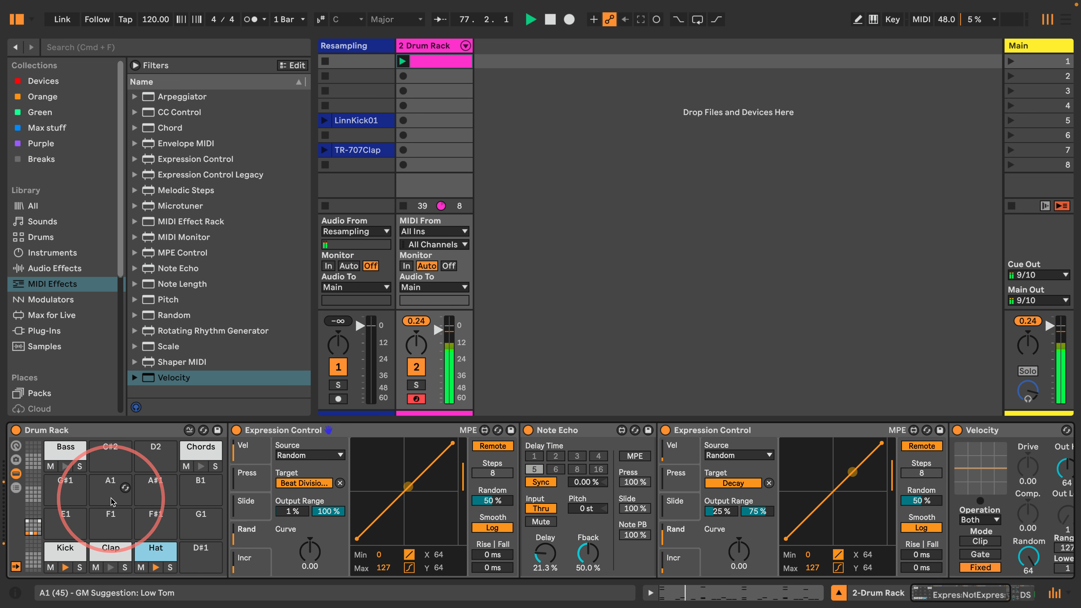
Load the Electric instrument onto the empty C#2 pad of the Drum Rack
{"action": "left_click", "coordinate": [156, 452]}
{"action": "left_click", "coordinate": [104, 453]}
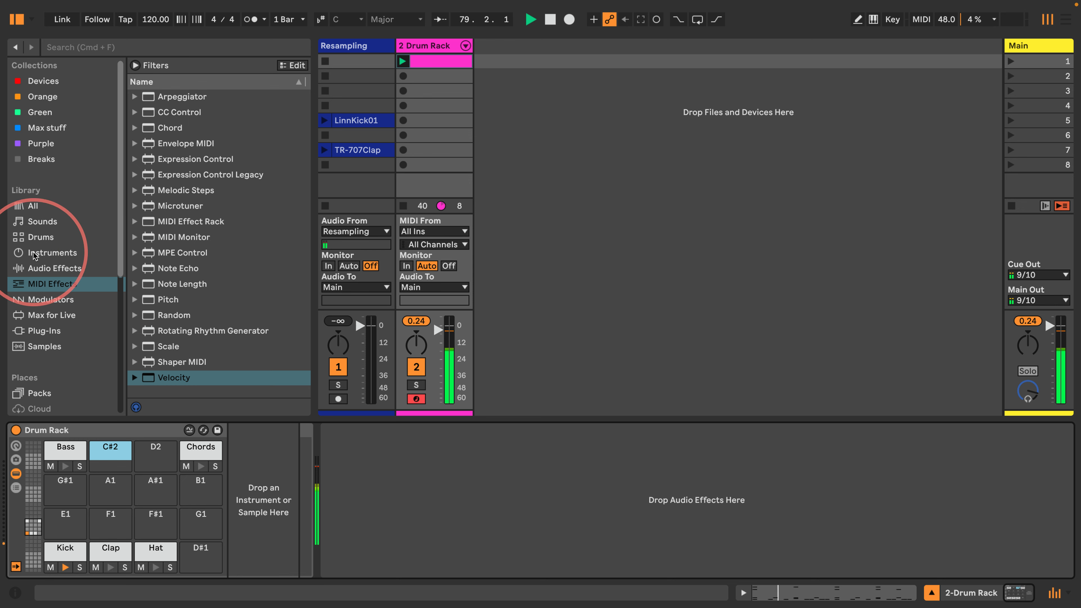
{"action": "left_click", "coordinate": [42, 237]}
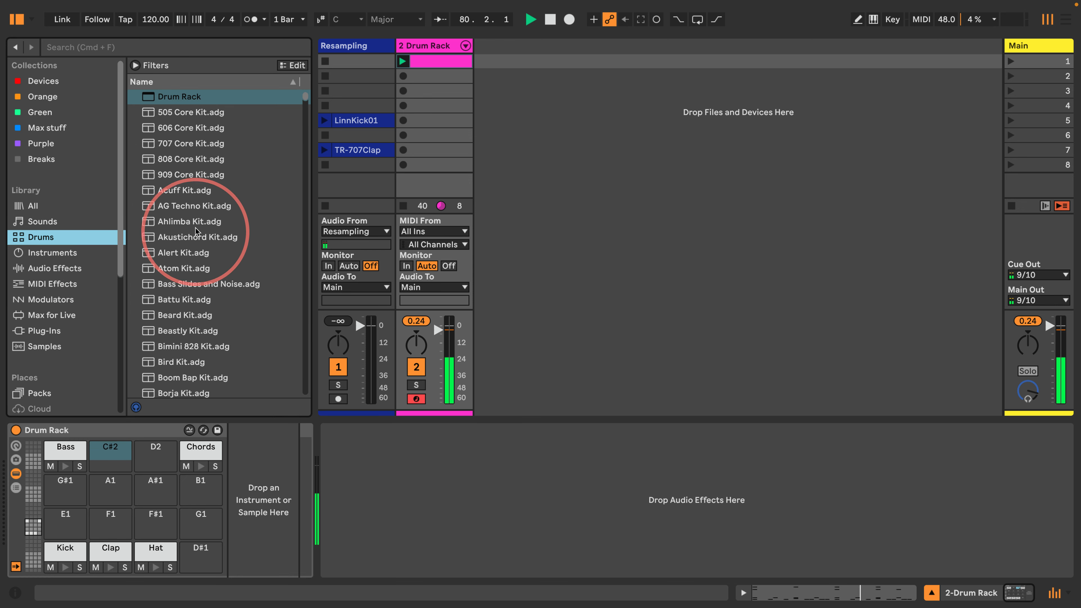
{"action": "left_click", "coordinate": [47, 253]}
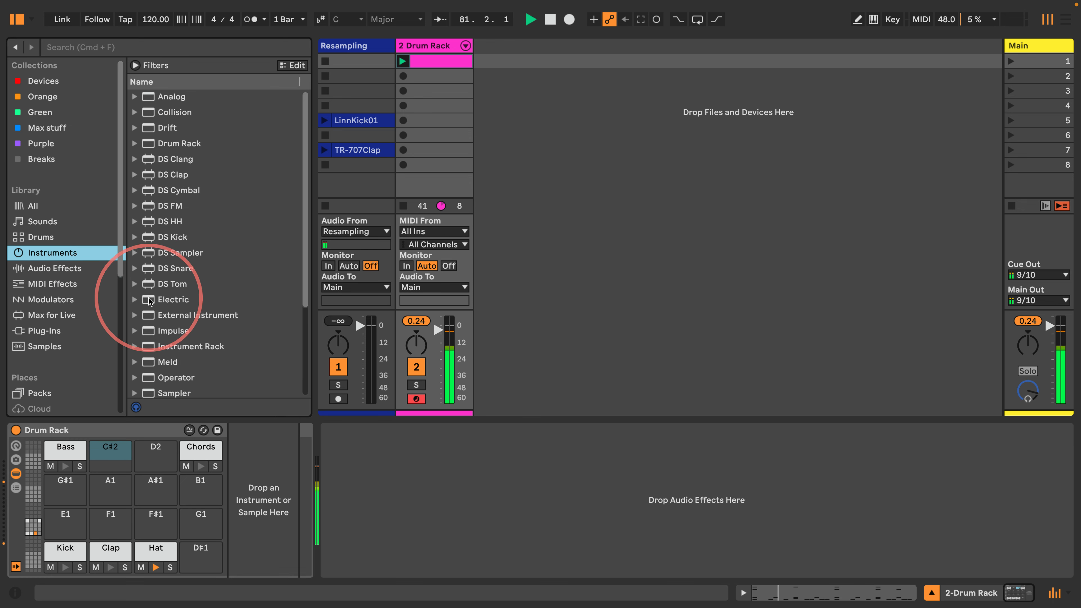
{"action": "scroll", "coordinate": [156, 317], "scroll_direction": "down", "scroll_amount": 5}
{"action": "scroll", "coordinate": [155, 316], "scroll_direction": "up", "scroll_amount": 5}
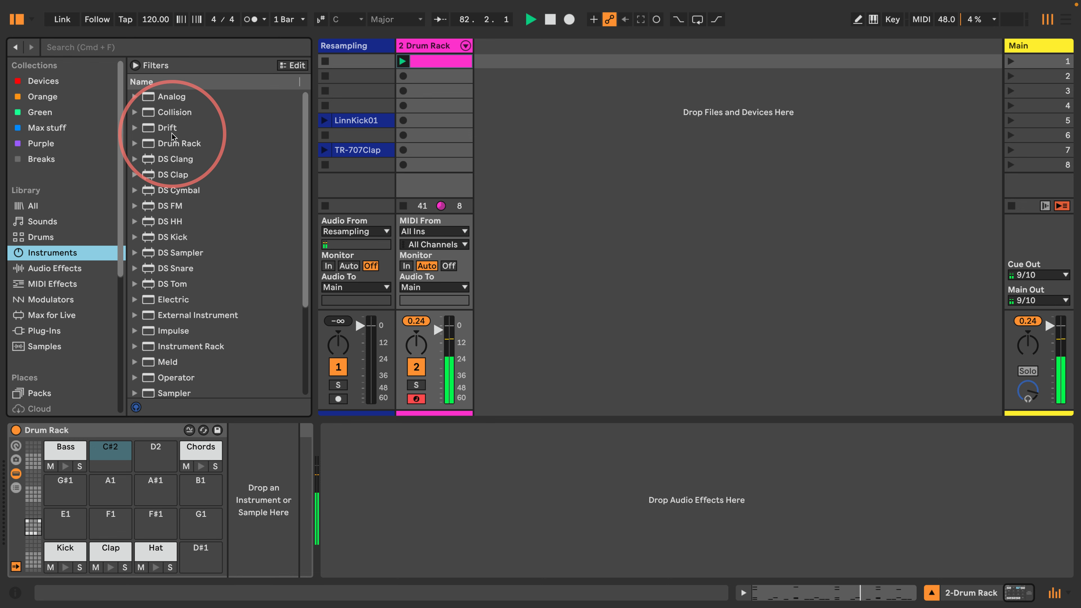
{"action": "left_click_drag", "start_coordinate": [149, 300], "coordinate": [103, 452]}
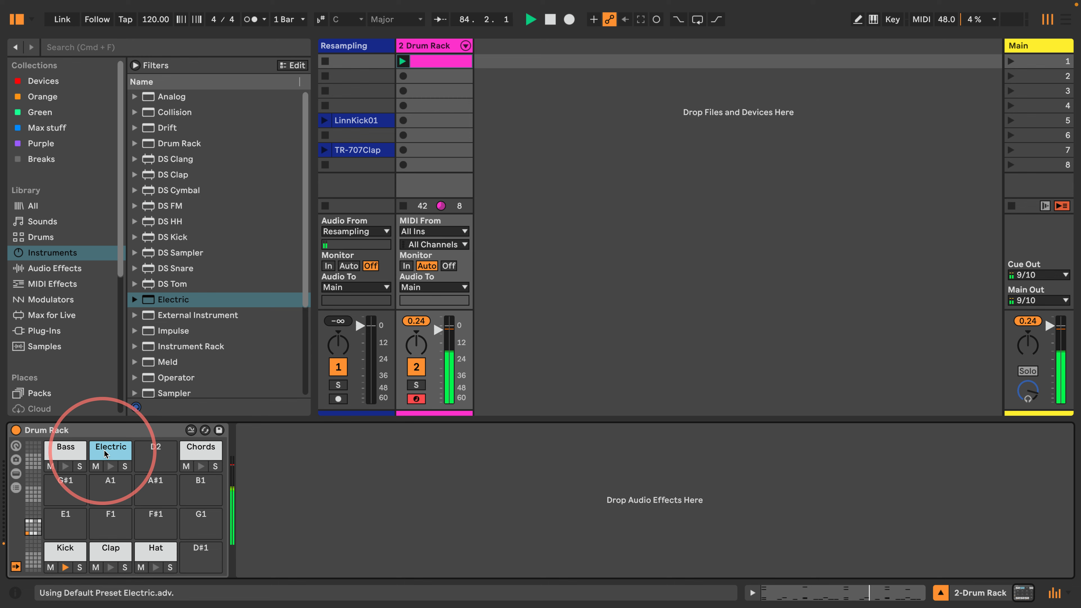
Add 1/16 Electric notes at 1, 1.3, 2 and 2.3 in the drum clip, and show the Electric device alongside the clip
{"action": "left_click", "coordinate": [448, 64]}
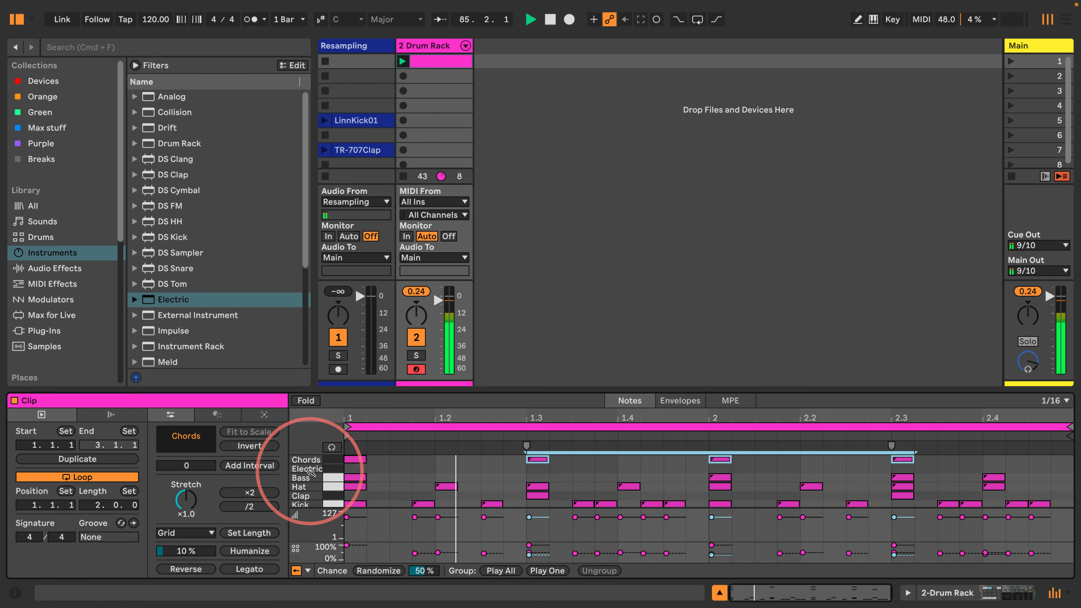
{"action": "left_click", "coordinate": [354, 469]}
{"action": "double_click", "coordinate": [354, 469]}
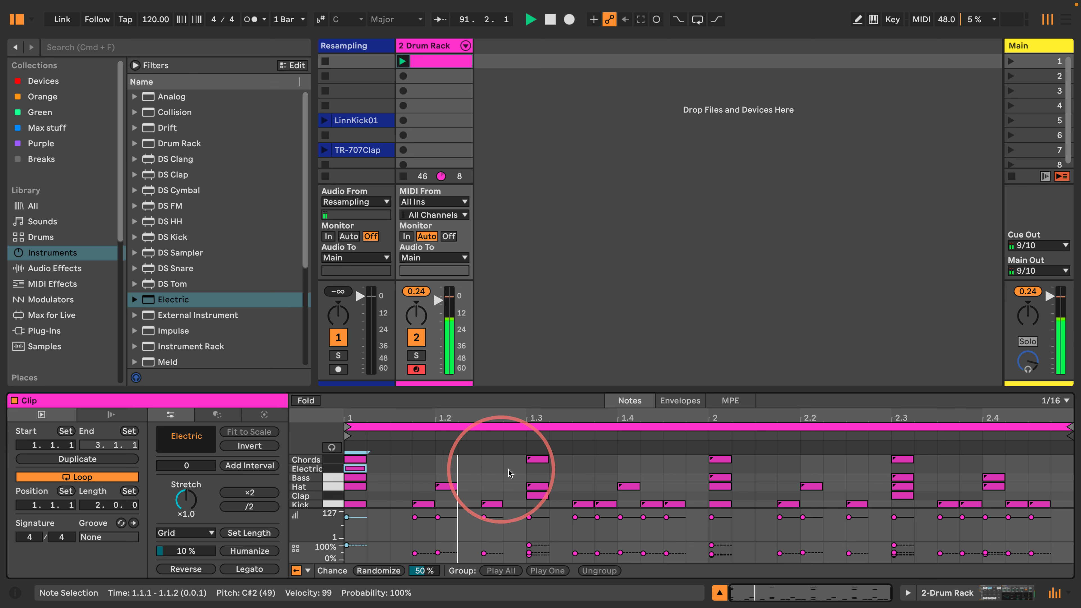
{"action": "double_click", "coordinate": [537, 468]}
{"action": "double_click", "coordinate": [720, 468]}
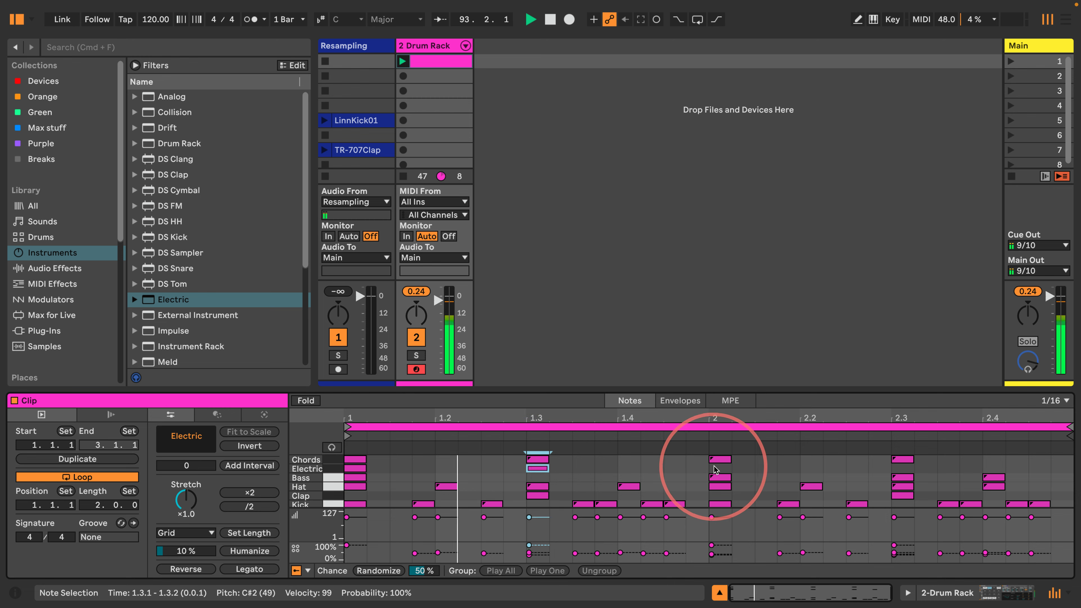
{"action": "double_click", "coordinate": [903, 468]}
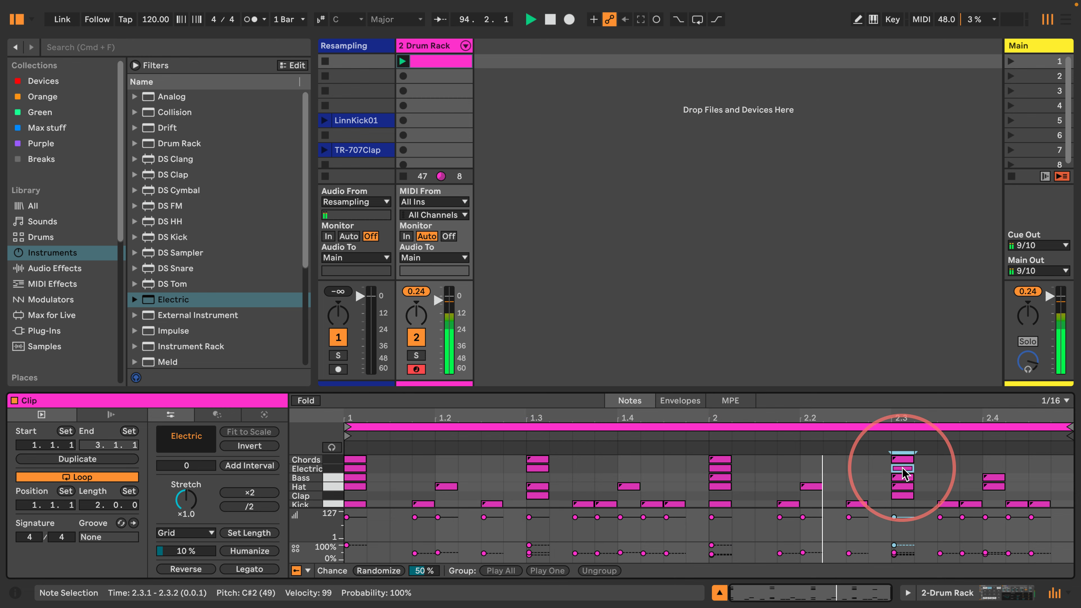
{"action": "left_click", "coordinate": [908, 593]}
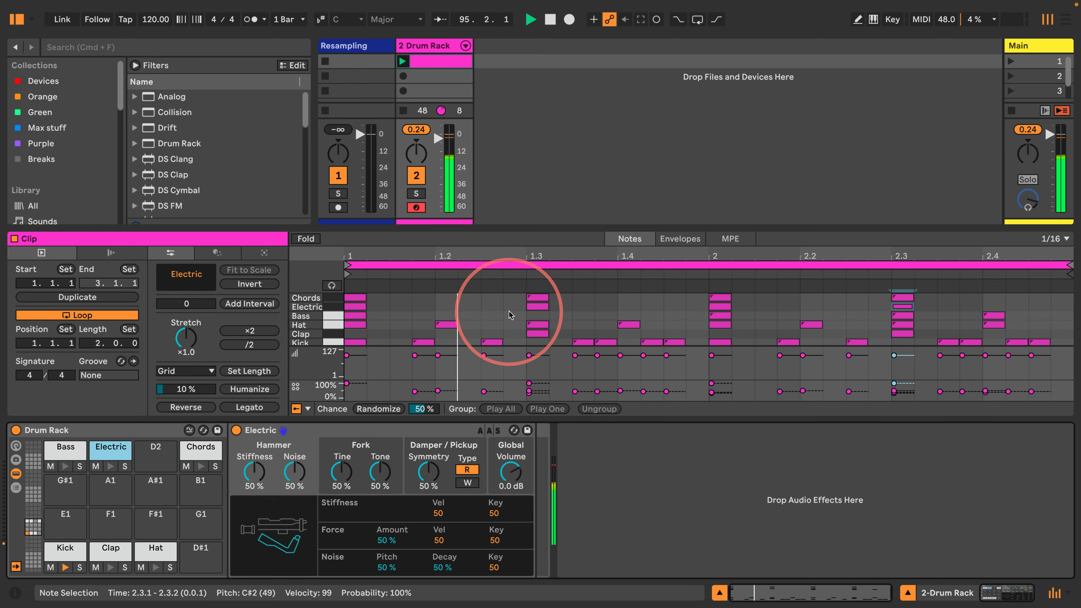
Lower the chance of the Electric notes at 1.3, 2 and 2.3 in the drum clip to 37%
{"action": "left_click_drag", "start_coordinate": [506, 306], "coordinate": [915, 309]}
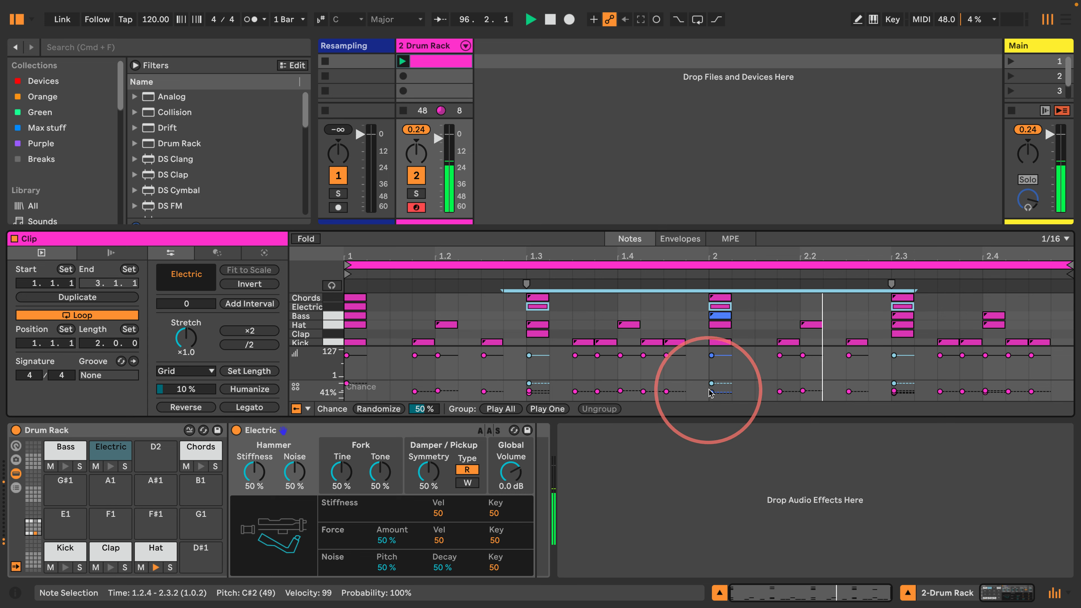
{"action": "left_click_drag", "start_coordinate": [712, 384], "coordinate": [712, 392]}
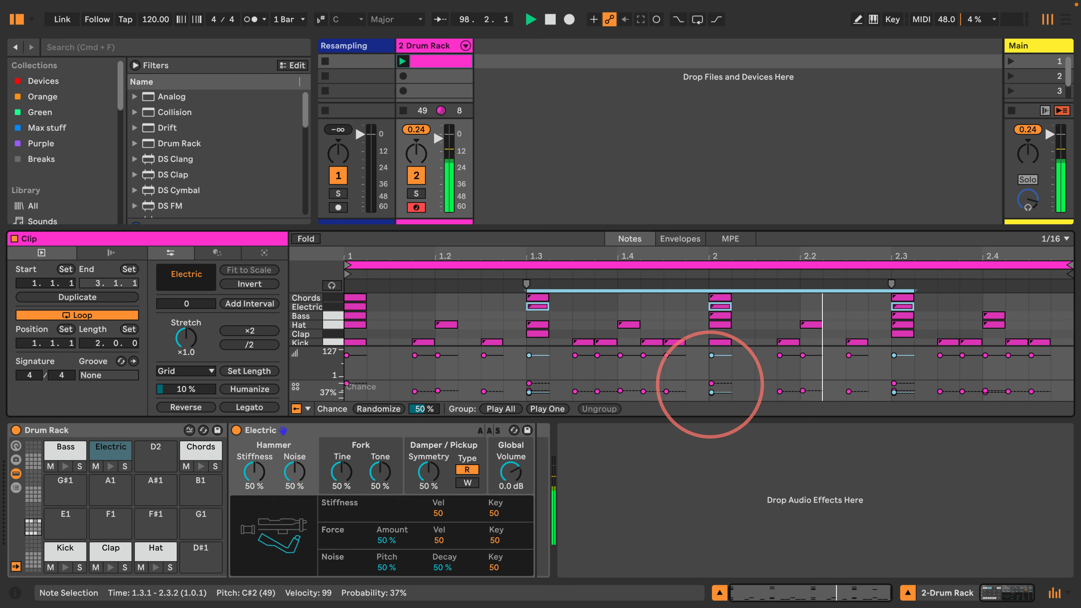
Insert the Expression Control MIDI effect before Electric and choose its Random modulation source
{"action": "left_click_drag", "start_coordinate": [168, 224], "coordinate": [142, 328]}
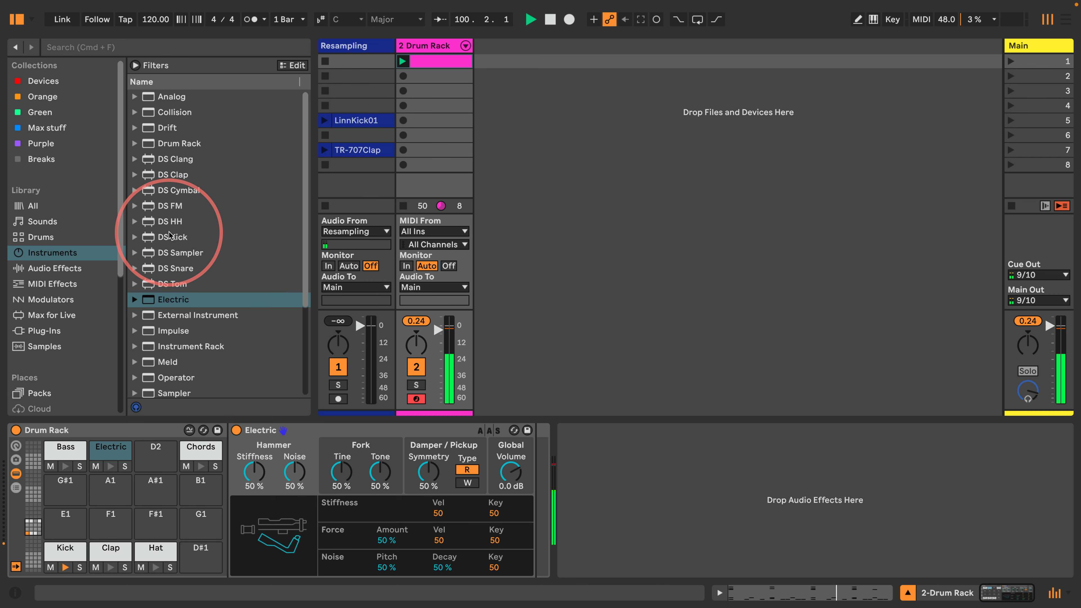
{"action": "scroll", "coordinate": [167, 243], "scroll_direction": "down", "scroll_amount": 3}
{"action": "left_click", "coordinate": [38, 283]}
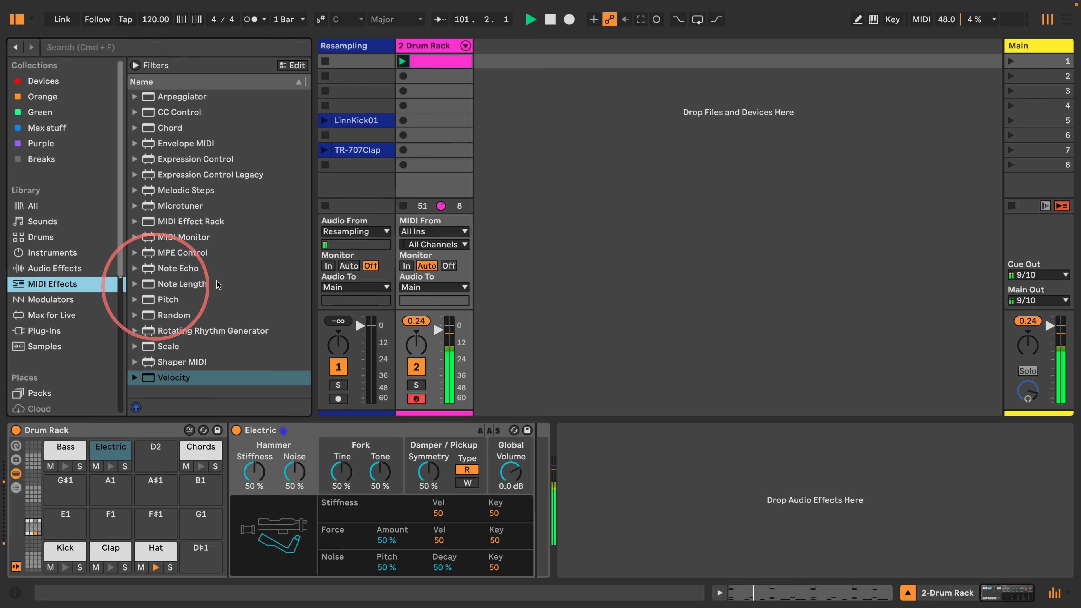
{"action": "left_click_drag", "start_coordinate": [146, 161], "coordinate": [233, 450]}
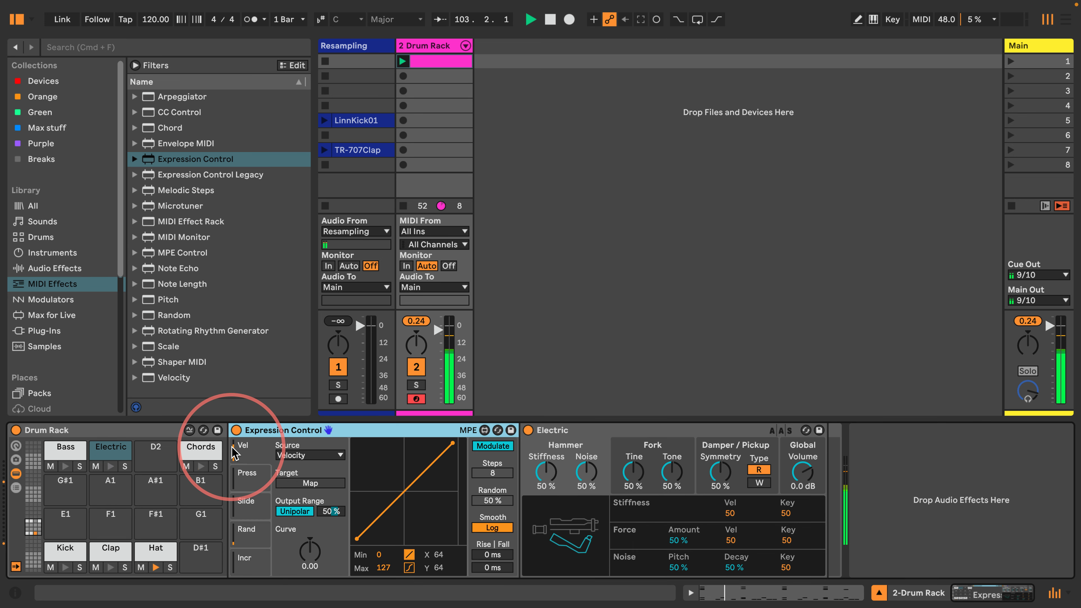
{"action": "left_click", "coordinate": [250, 541]}
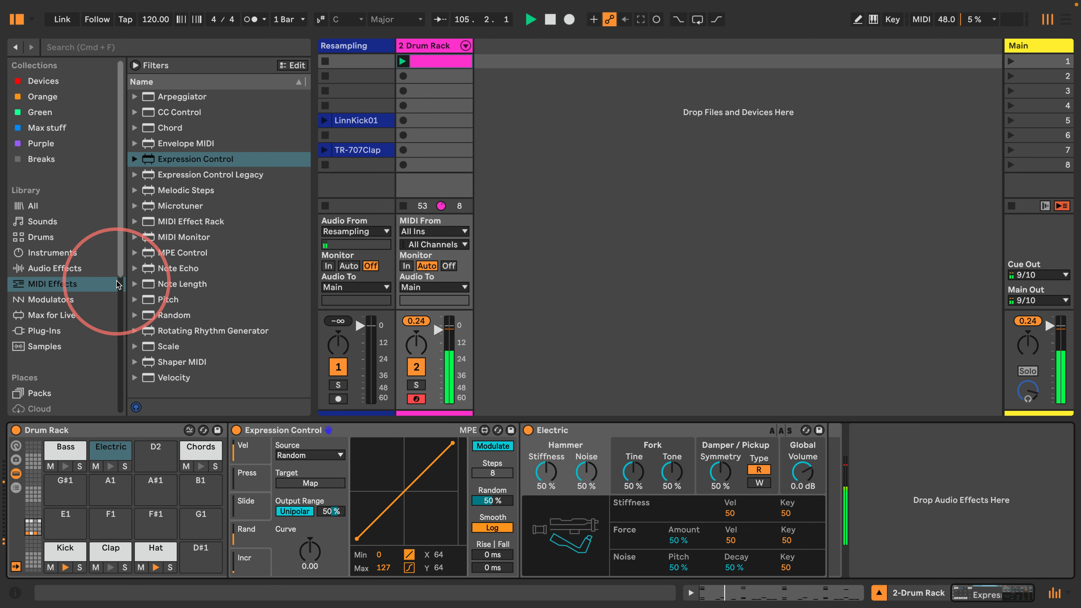
Insert Note Length before Electric and map the Random source to its time length in Remote mode, with a 20% to 60% output range
{"action": "left_click_drag", "start_coordinate": [149, 286], "coordinate": [504, 469]}
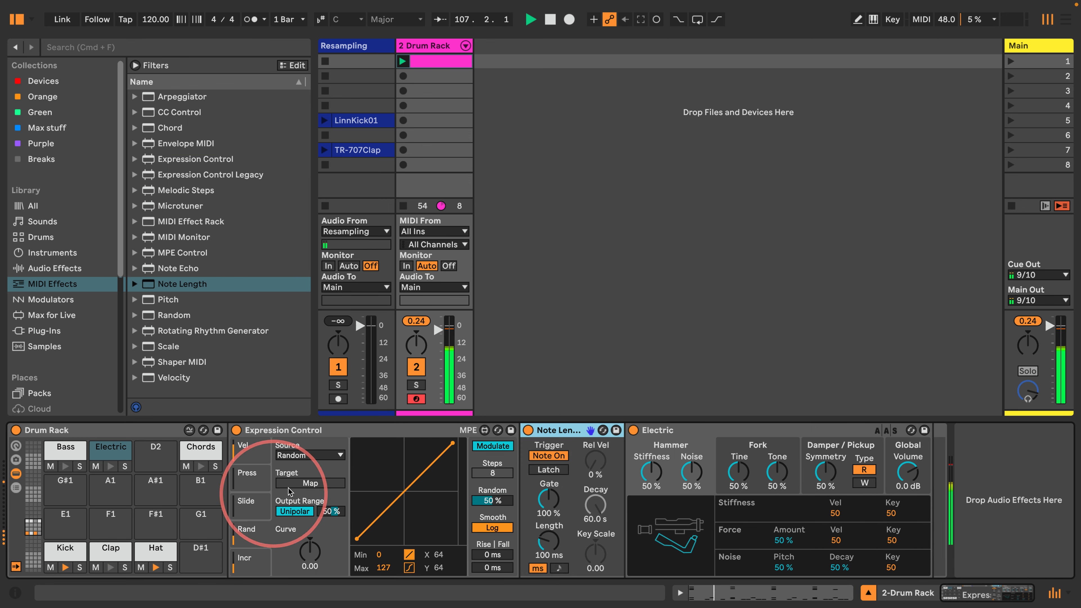
{"action": "left_click", "coordinate": [494, 446]}
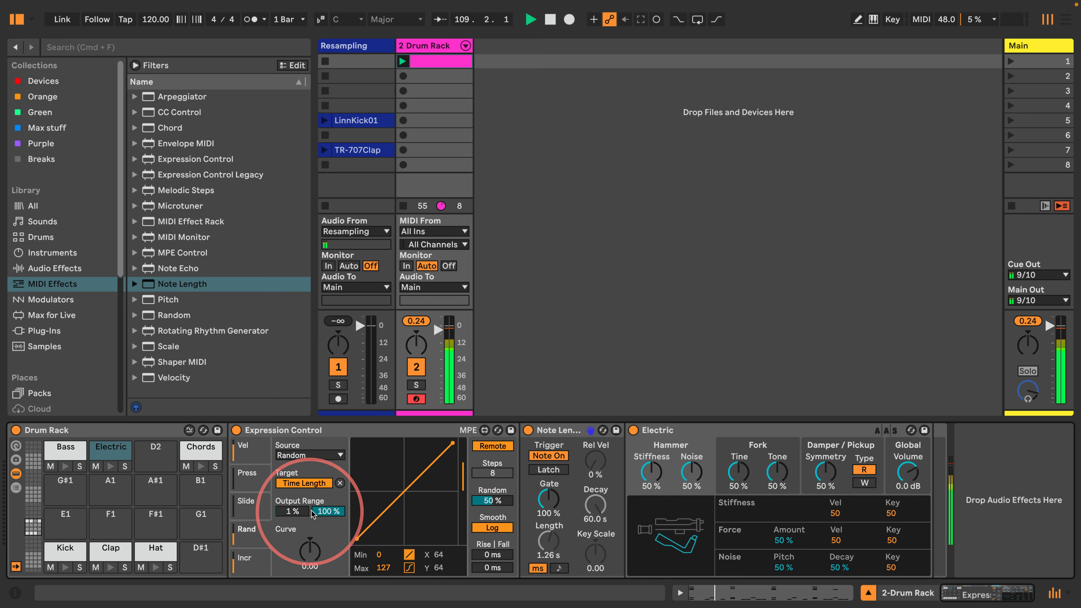
{"action": "left_click", "coordinate": [330, 512]}
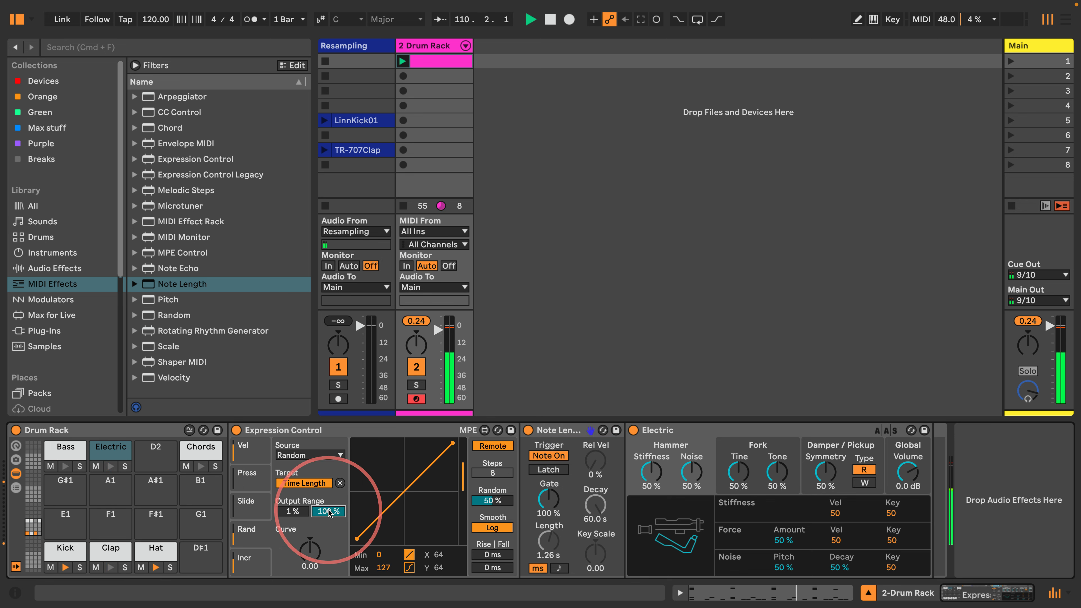
{"action": "left_click_drag", "start_coordinate": [329, 512], "coordinate": [286, 520]}
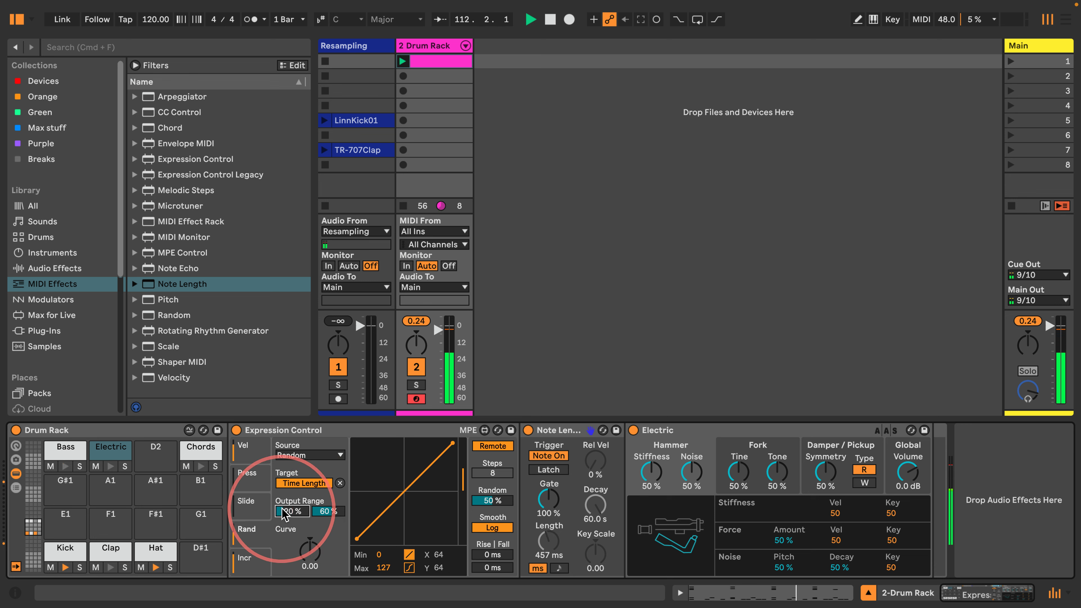
Insert the Dorian preset of the Scale effect between Note Length and Electric
{"action": "left_click", "coordinate": [169, 346]}
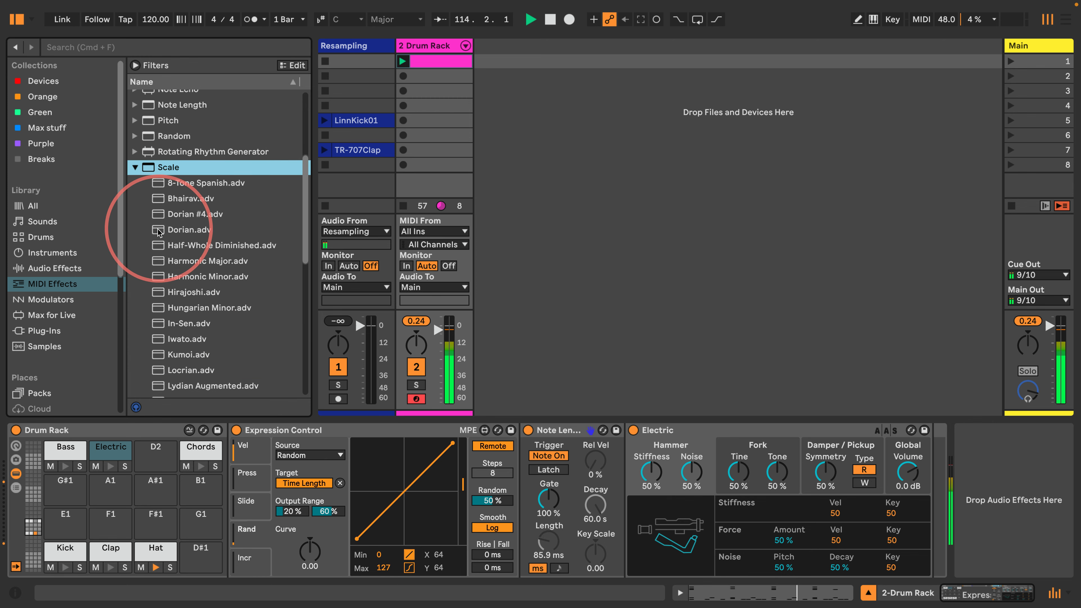
{"action": "left_click", "coordinate": [179, 230]}
{"action": "left_click_drag", "start_coordinate": [616, 484], "coordinate": [617, 485]}
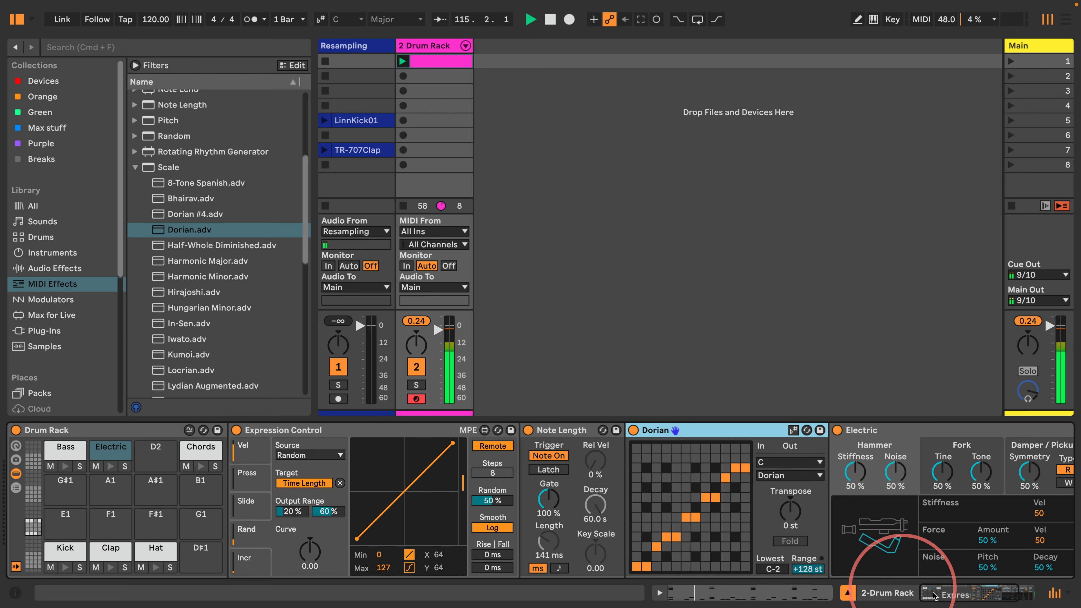
{"action": "left_click", "coordinate": [946, 593]}
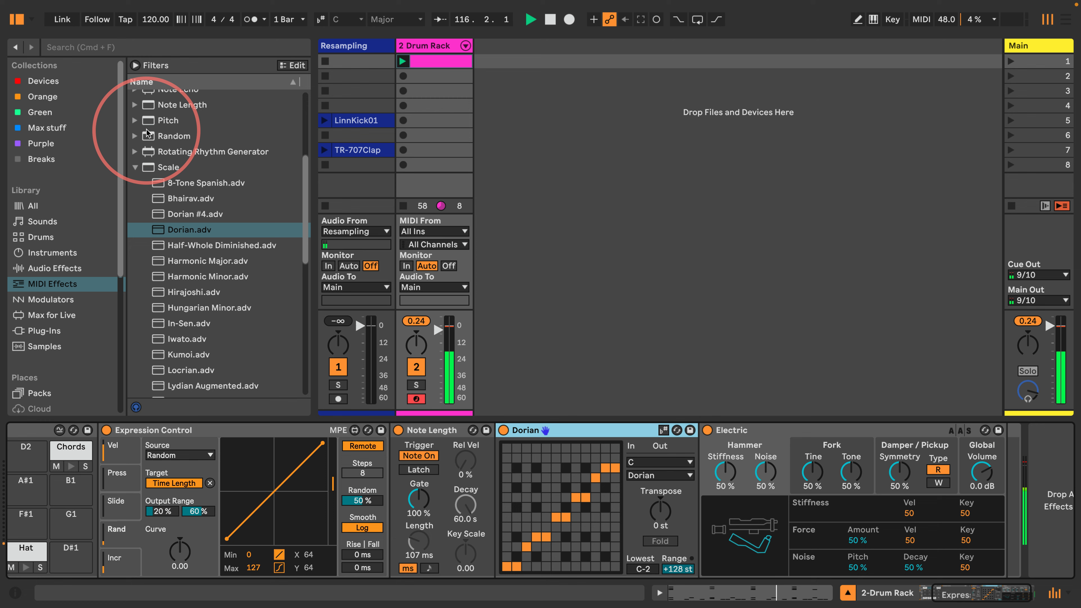
Insert Chord before Dorian and Random before Chord, with Random's chance at 54% and choices at 24
{"action": "left_click", "coordinate": [134, 166]}
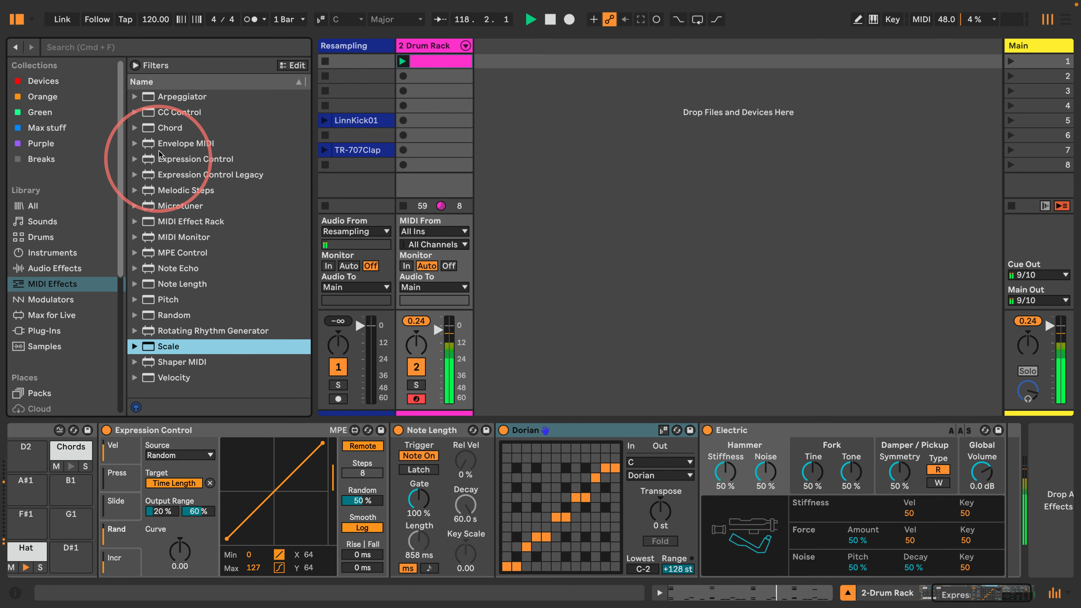
{"action": "left_click_drag", "start_coordinate": [168, 128], "coordinate": [499, 467]}
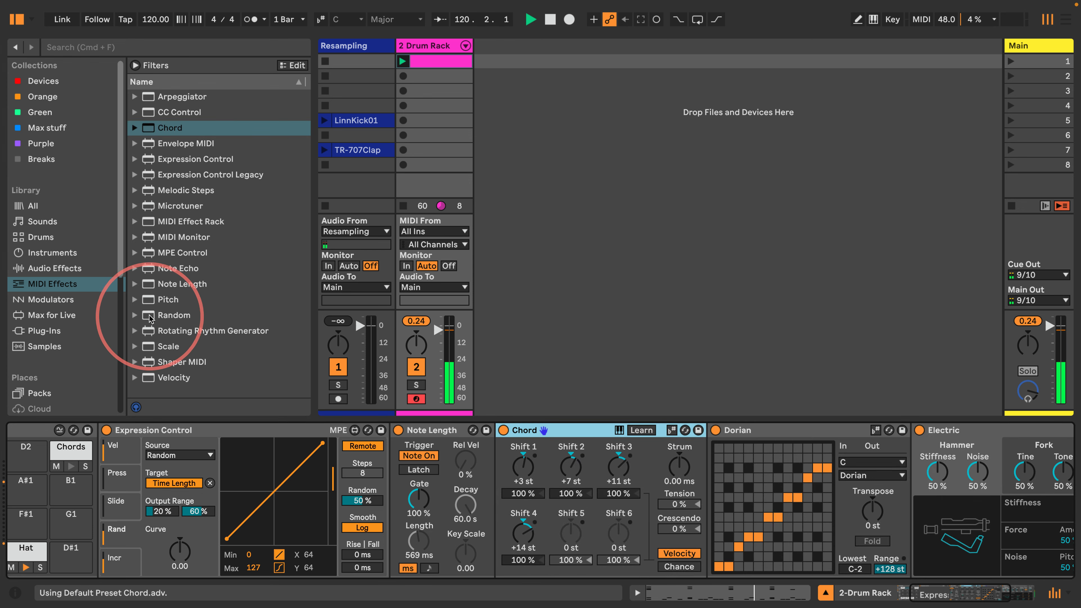
{"action": "left_click_drag", "start_coordinate": [171, 315], "coordinate": [501, 472]}
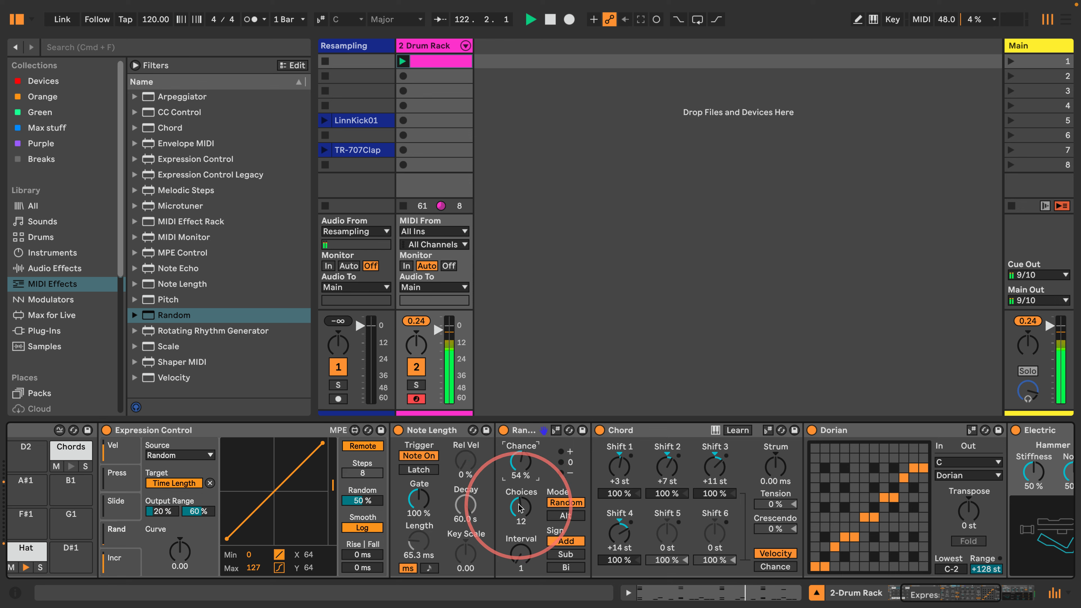
Insert an Arpeggiator between Chord and Dorian in the Electric chain
{"action": "left_click_drag", "start_coordinate": [932, 593], "coordinate": [961, 593]}
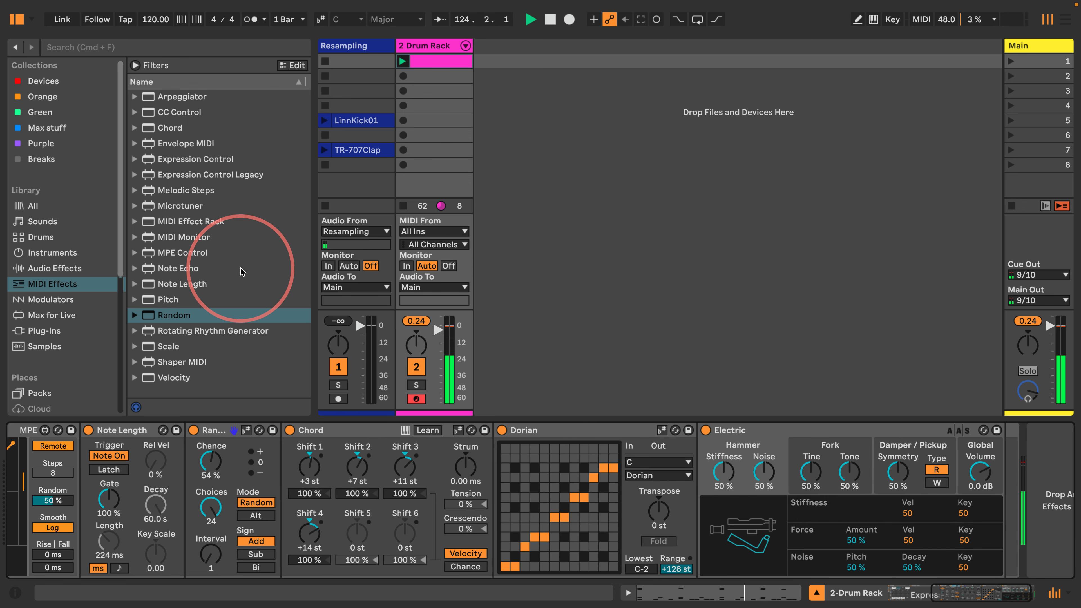
{"action": "left_click_drag", "start_coordinate": [149, 103], "coordinate": [496, 476]}
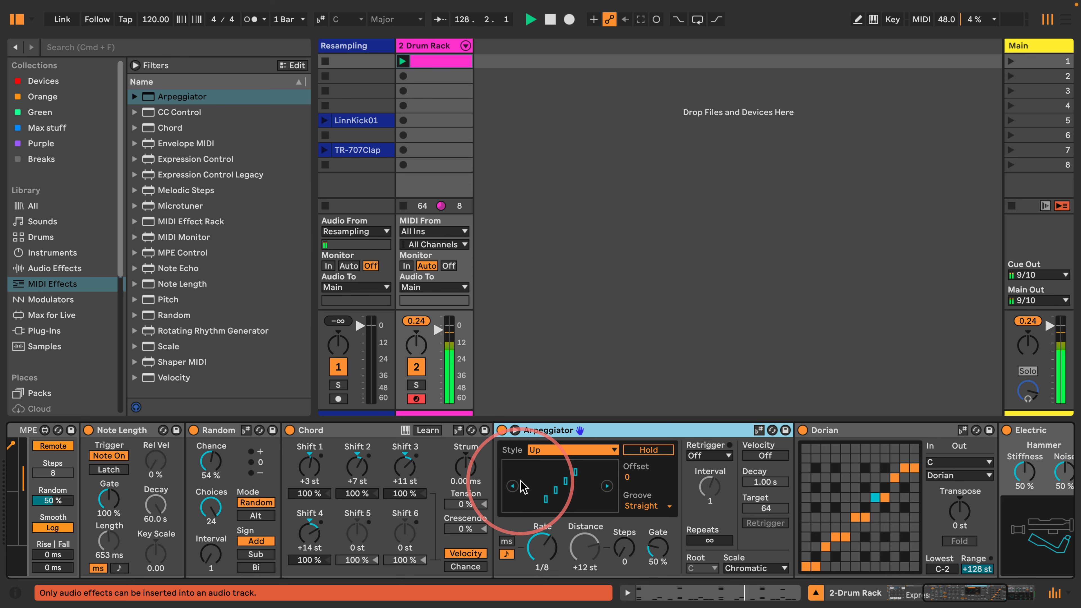
Raise the maximum output range of Expression Control's Time Length mapping to 75%
{"action": "scroll", "coordinate": [524, 486], "scroll_direction": "left", "scroll_amount": 5}
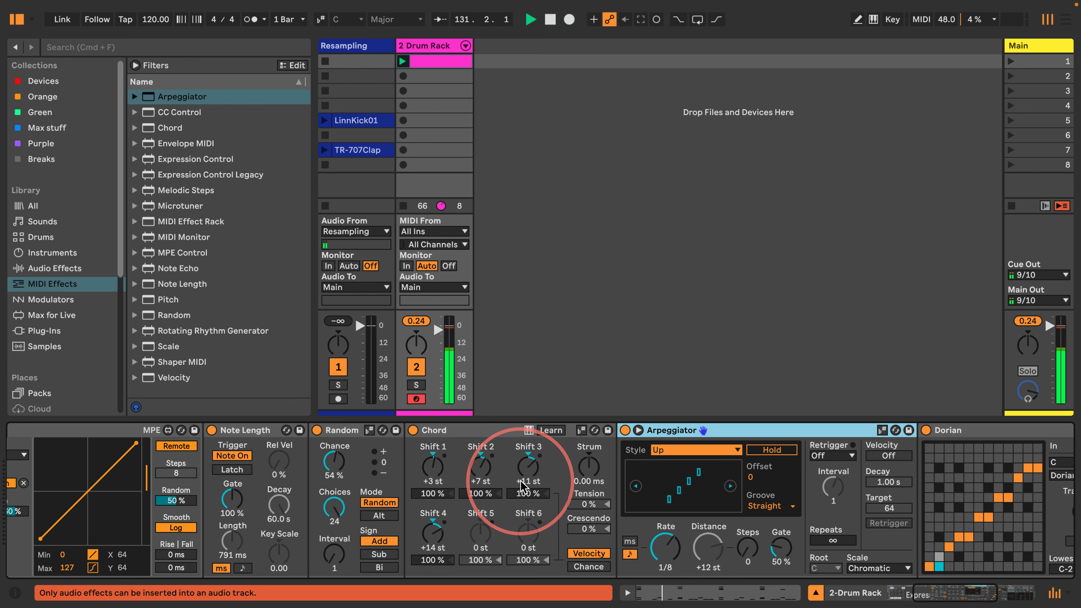
{"action": "scroll", "coordinate": [521, 486], "scroll_direction": "left", "scroll_amount": 7}
{"action": "left_click", "coordinate": [149, 511]}
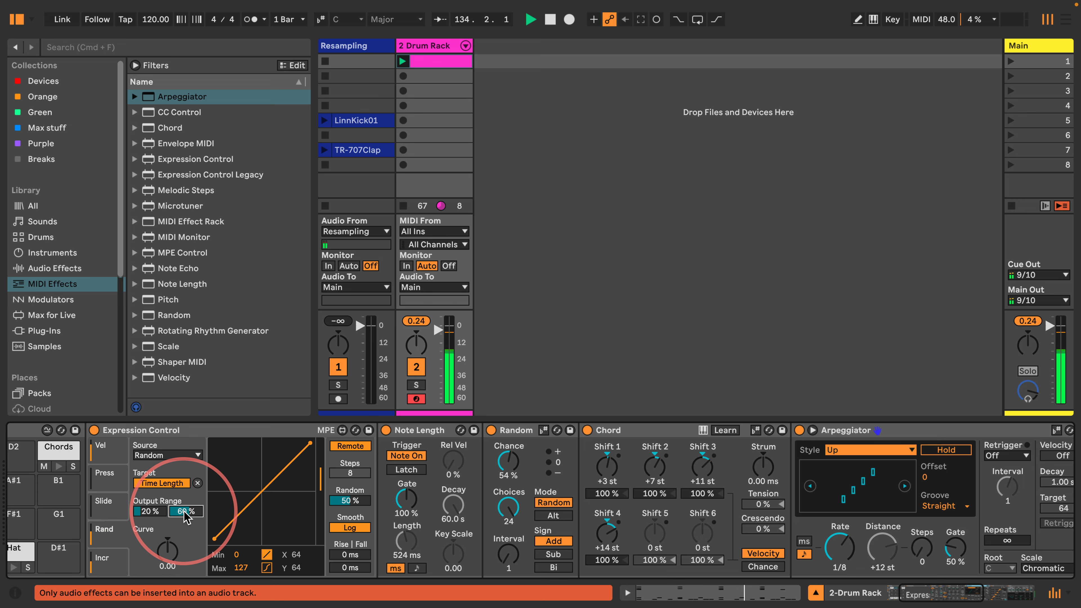
{"action": "key", "text": "Return"}
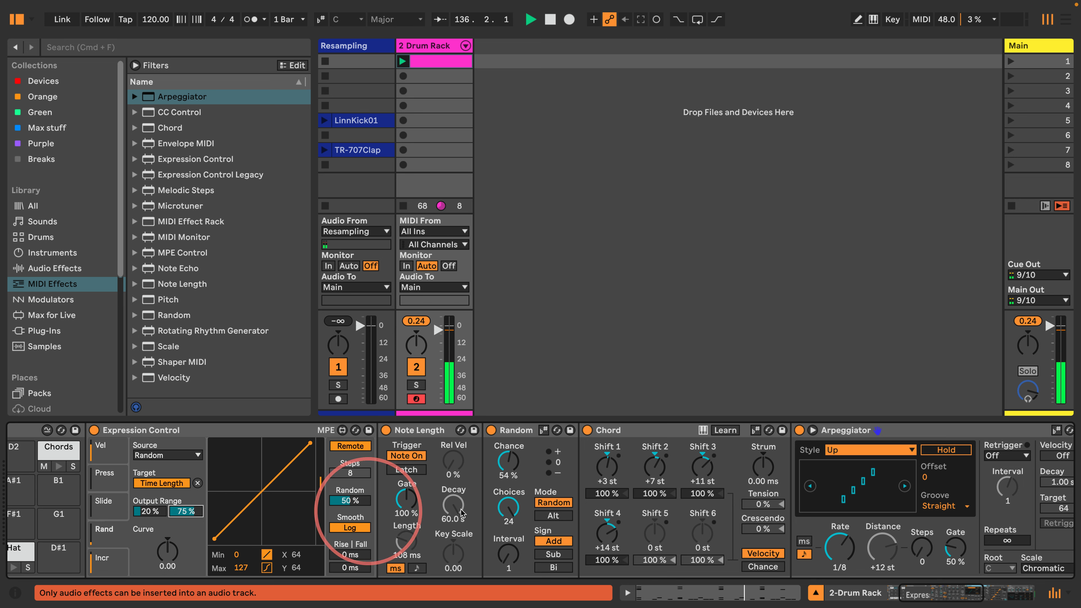
Set the Arpeggiator's rate to 1/16
{"action": "scroll", "coordinate": [487, 509], "scroll_direction": "right", "scroll_amount": 4}
{"action": "left_click_drag", "start_coordinate": [668, 535], "coordinate": [629, 544]}
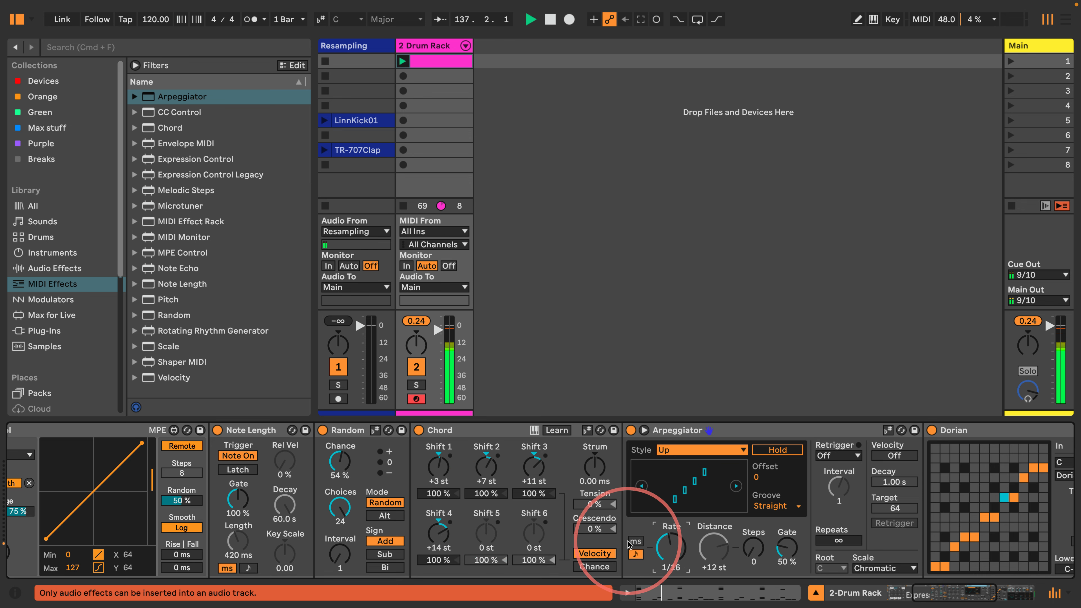
Insert a second Note Length between Dorian and Electric and set its length to 338 ms
{"action": "scroll", "coordinate": [656, 533], "scroll_direction": "right", "scroll_amount": 5}
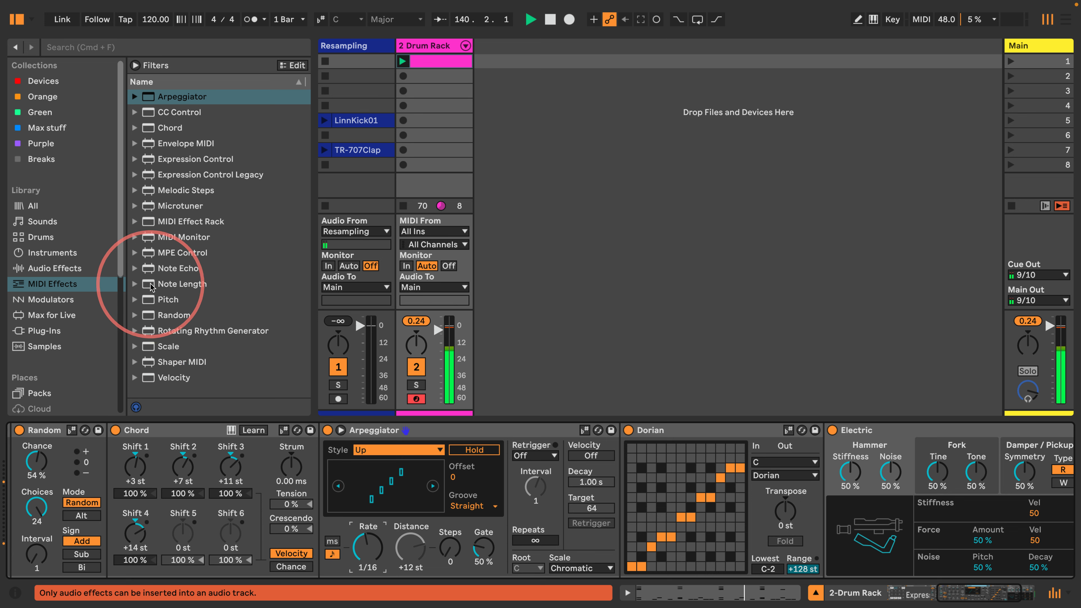
{"action": "left_click_drag", "start_coordinate": [151, 286], "coordinate": [824, 490]}
{"action": "left_click", "coordinate": [850, 542]}
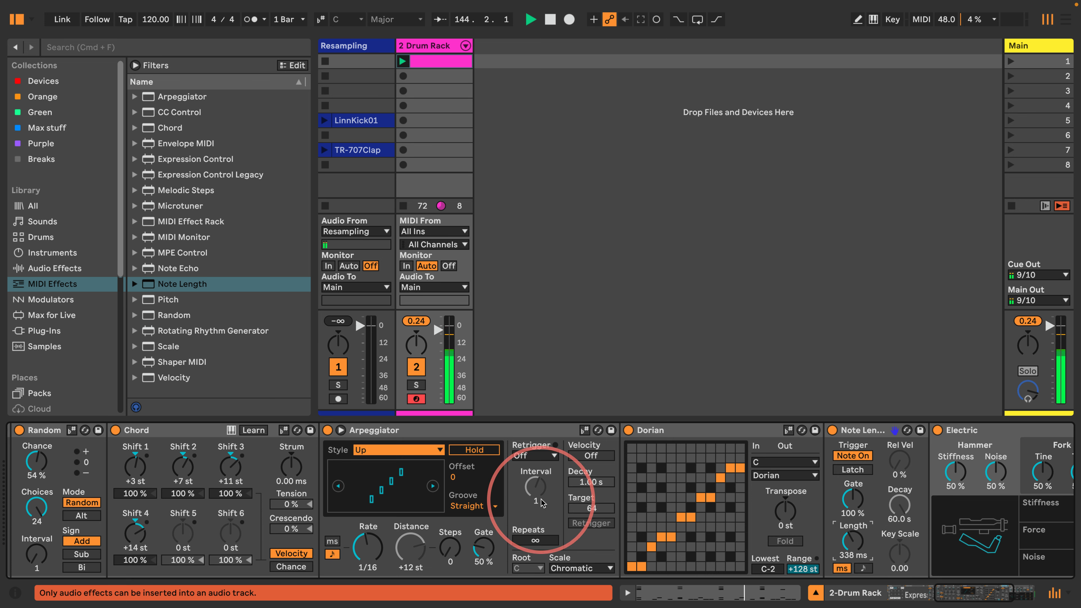
Set Expression Control's Increment slot to Random in Remote mode and map it to the Arpeggiator's Style, with a 1% to 100% output range
{"action": "scroll", "coordinate": [493, 496], "scroll_direction": "left", "scroll_amount": 5}
{"action": "scroll", "coordinate": [496, 502], "scroll_direction": "left", "scroll_amount": 7}
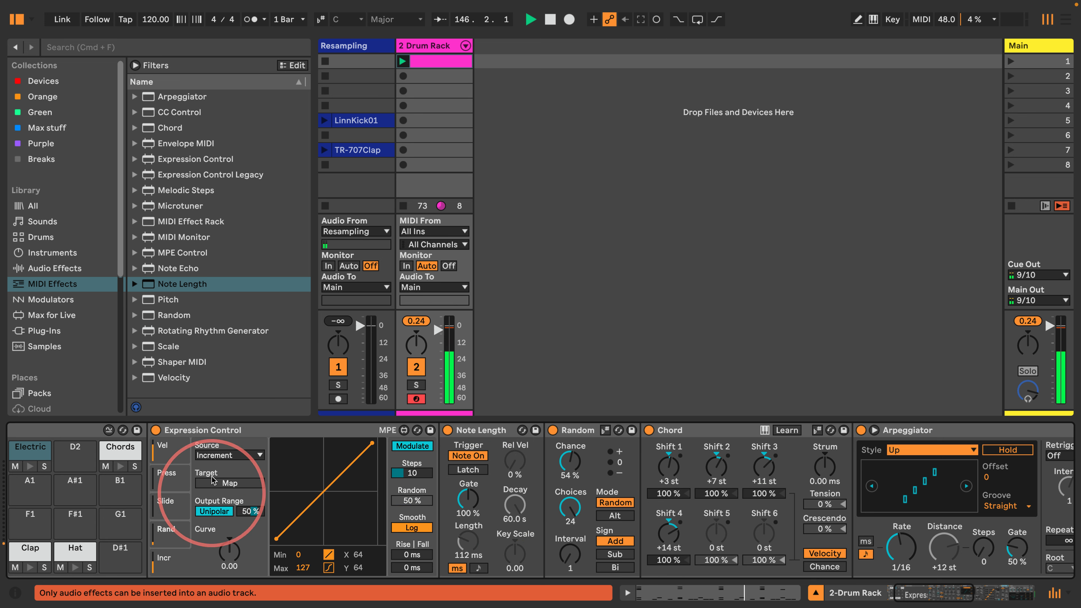
{"action": "left_click", "coordinate": [412, 446]}
{"action": "left_click", "coordinate": [230, 455]}
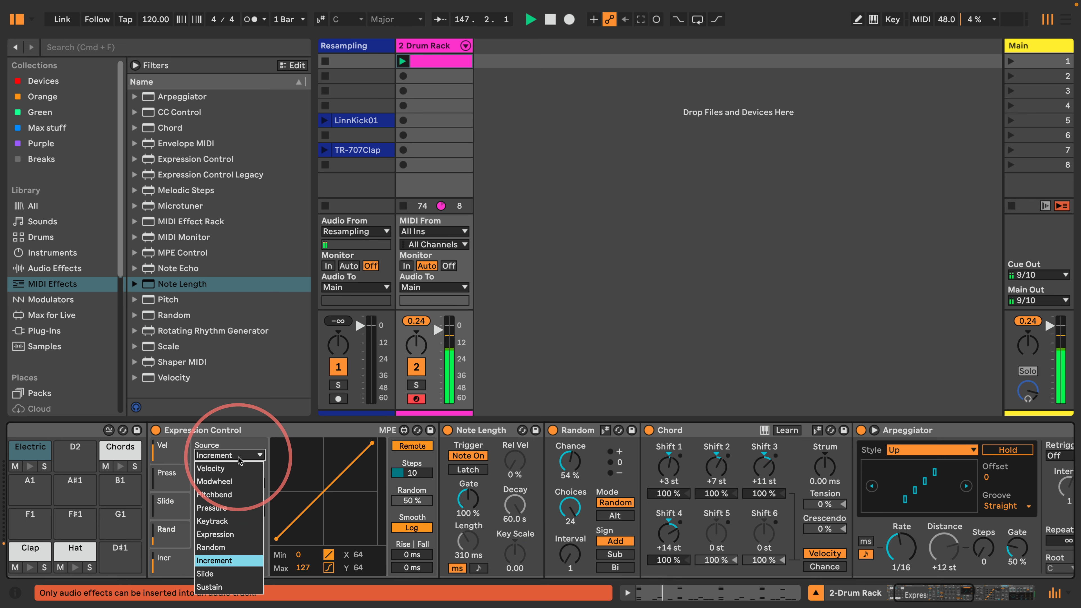
{"action": "left_click", "coordinate": [238, 546]}
{"action": "left_click", "coordinate": [224, 485]}
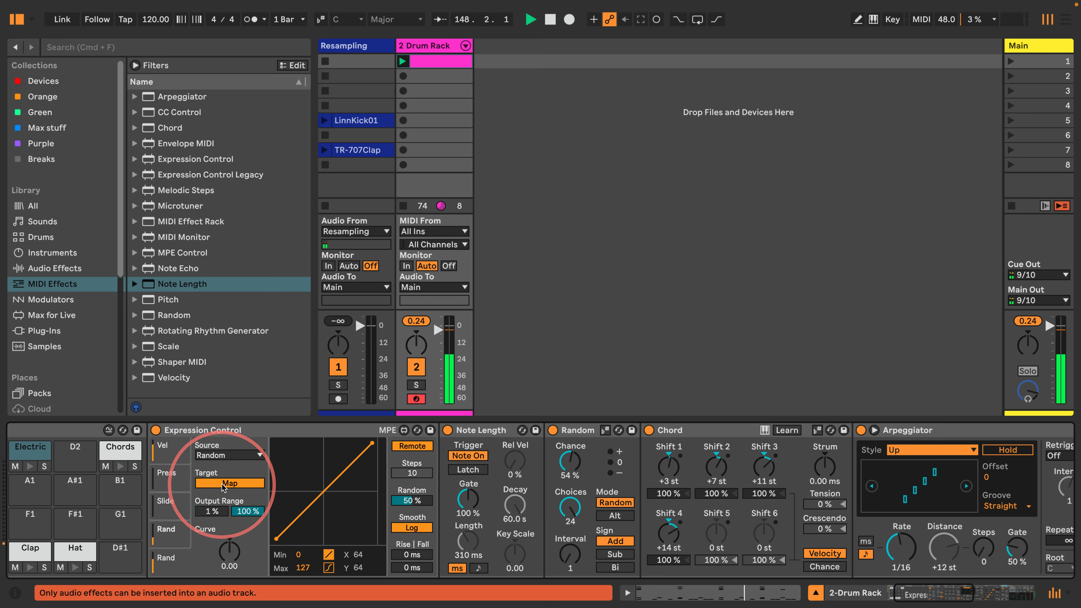
{"action": "left_click", "coordinate": [904, 450]}
{"action": "left_click", "coordinate": [903, 448]}
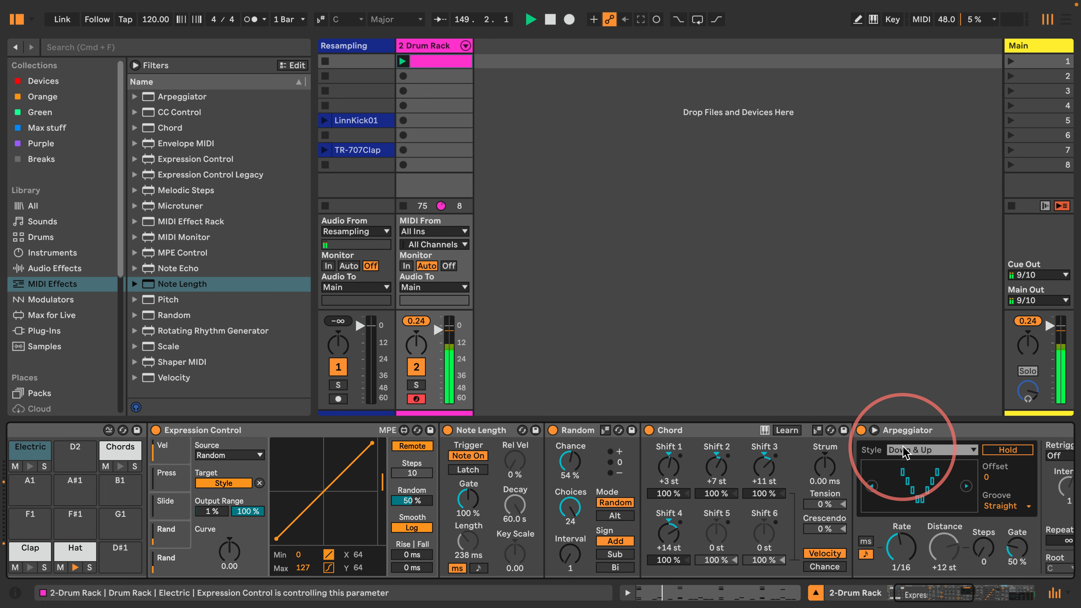
{"action": "scroll", "coordinate": [495, 512], "scroll_direction": "right", "scroll_amount": 5}
{"action": "scroll", "coordinate": [495, 512], "scroll_direction": "right", "scroll_amount": 10}
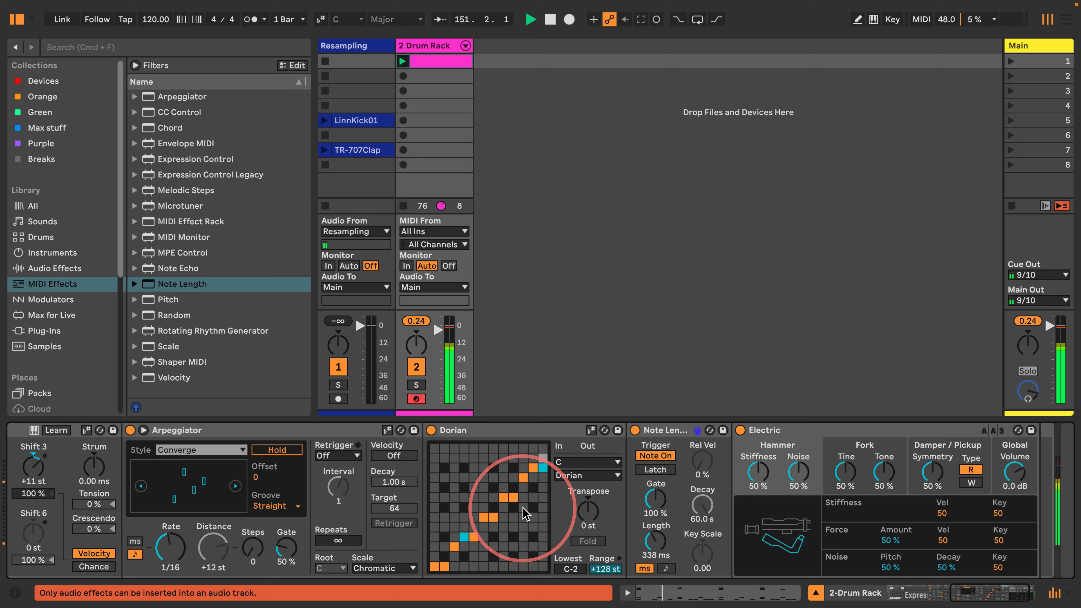
Lower the maximum output range of the Time Length modulation in the Expression Control beside the Drum Rack to 60 %
{"action": "scroll", "coordinate": [527, 514], "scroll_direction": "right", "scroll_amount": 3}
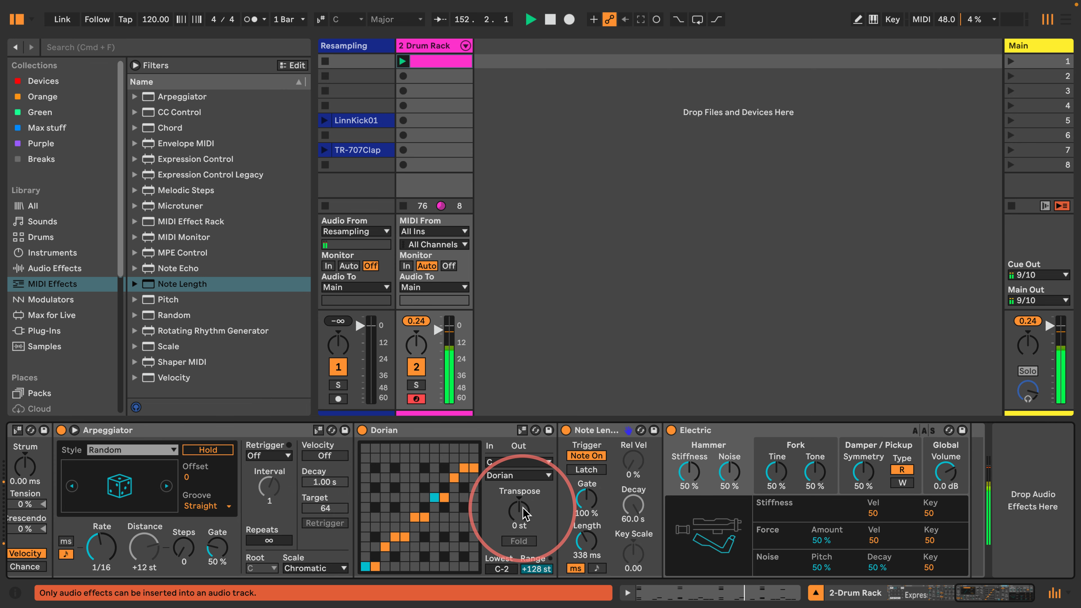
{"action": "scroll", "coordinate": [526, 514], "scroll_direction": "left", "scroll_amount": 20}
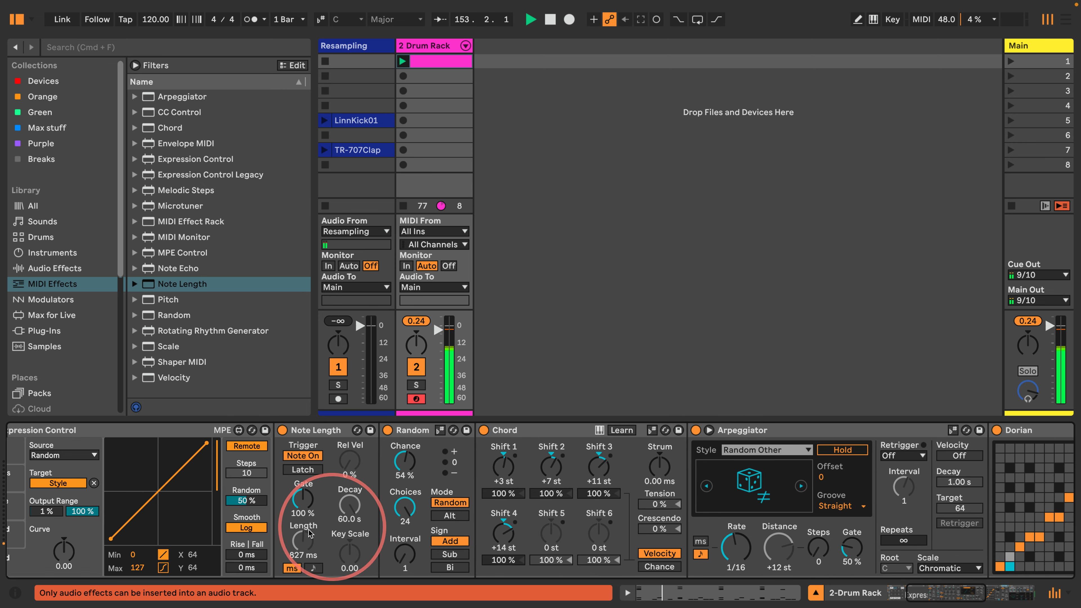
{"action": "scroll", "coordinate": [310, 533], "scroll_direction": "left", "scroll_amount": 8}
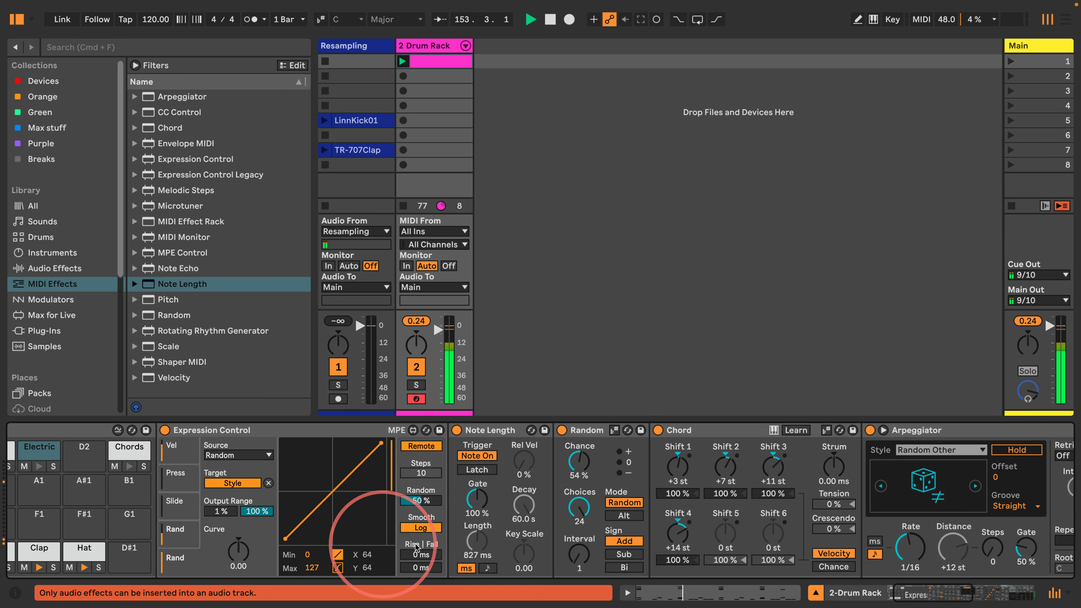
{"action": "left_click", "coordinate": [183, 532]}
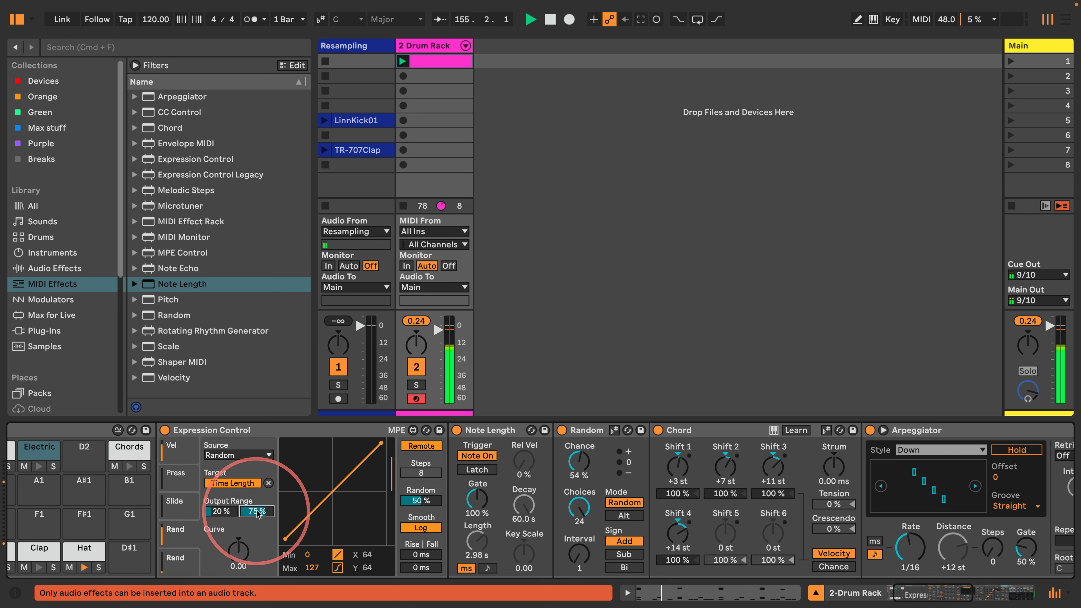
{"action": "key", "text": "Return"}
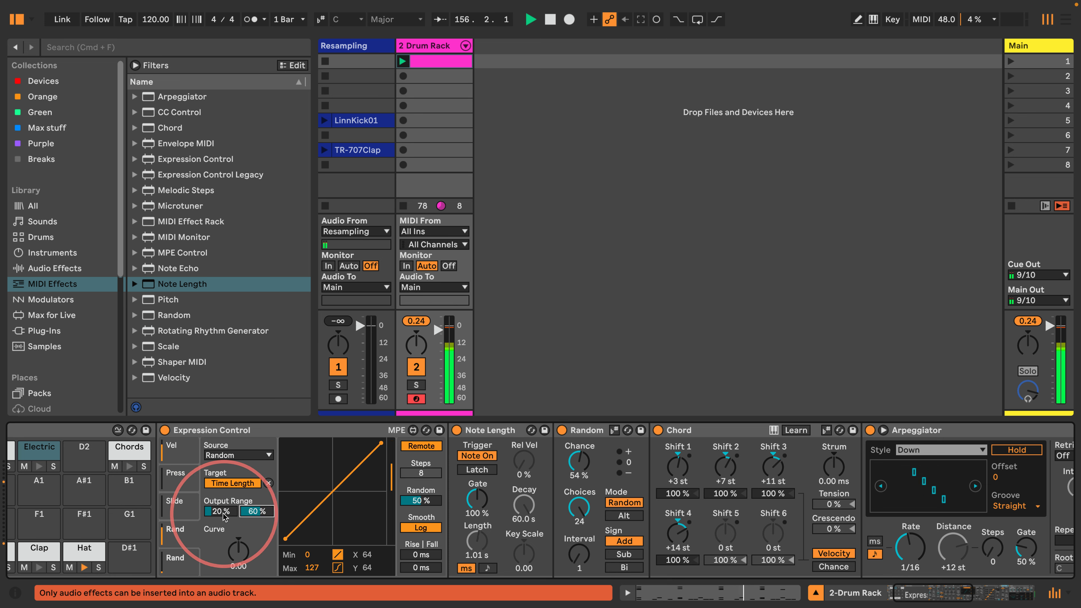
Try the maximum Length of 60.0 s on the Note Length before Electric, and settle on 257 ms
{"action": "scroll", "coordinate": [494, 506], "scroll_direction": "right", "scroll_amount": 15}
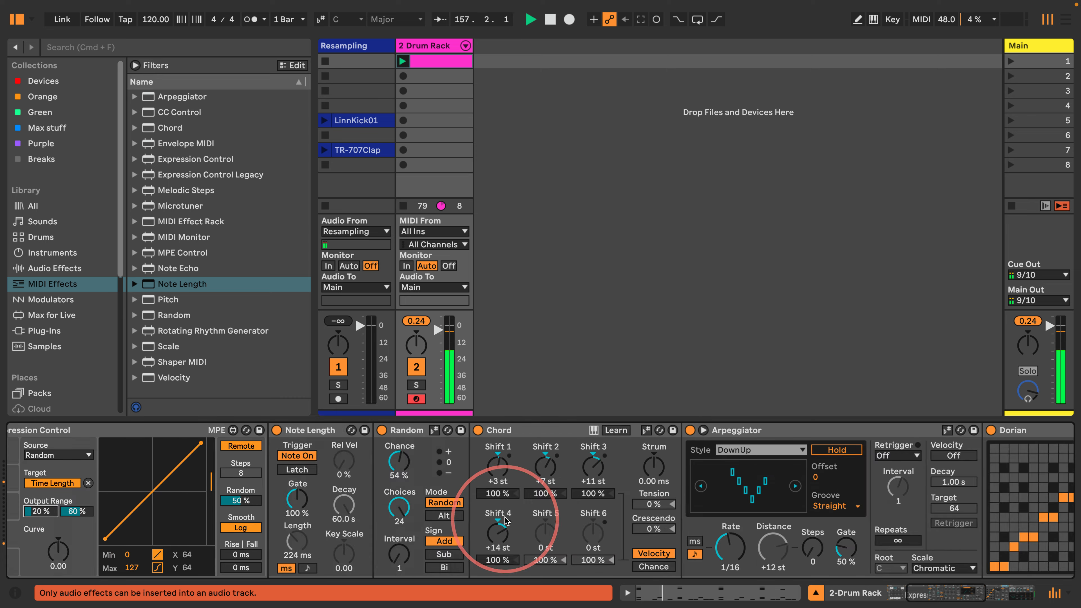
{"action": "left_click_drag", "start_coordinate": [728, 538], "coordinate": [728, 494]}
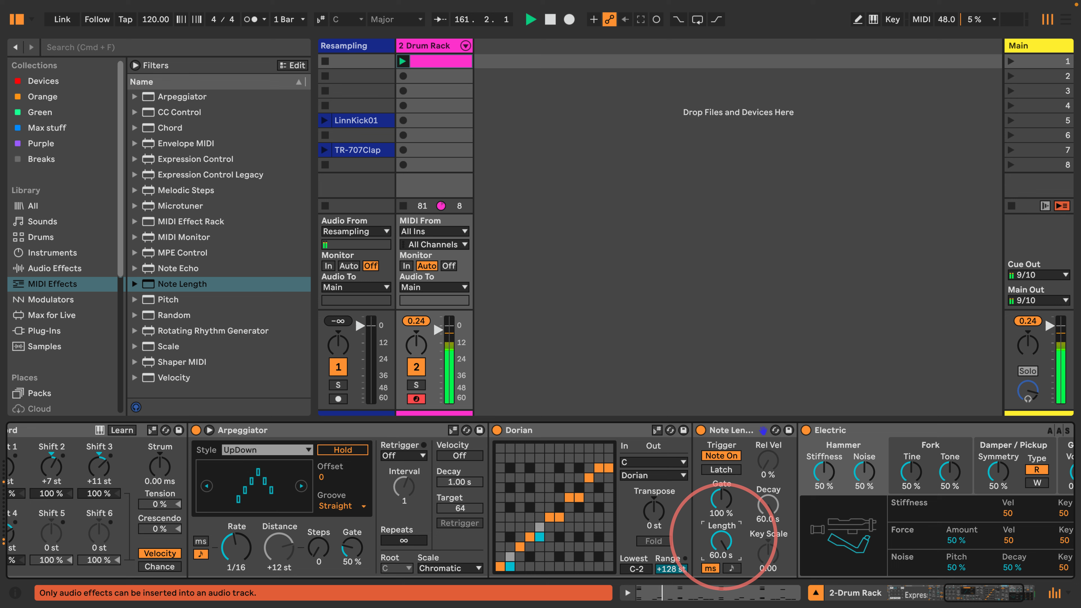
{"action": "left_click_drag", "start_coordinate": [721, 540], "coordinate": [723, 549]}
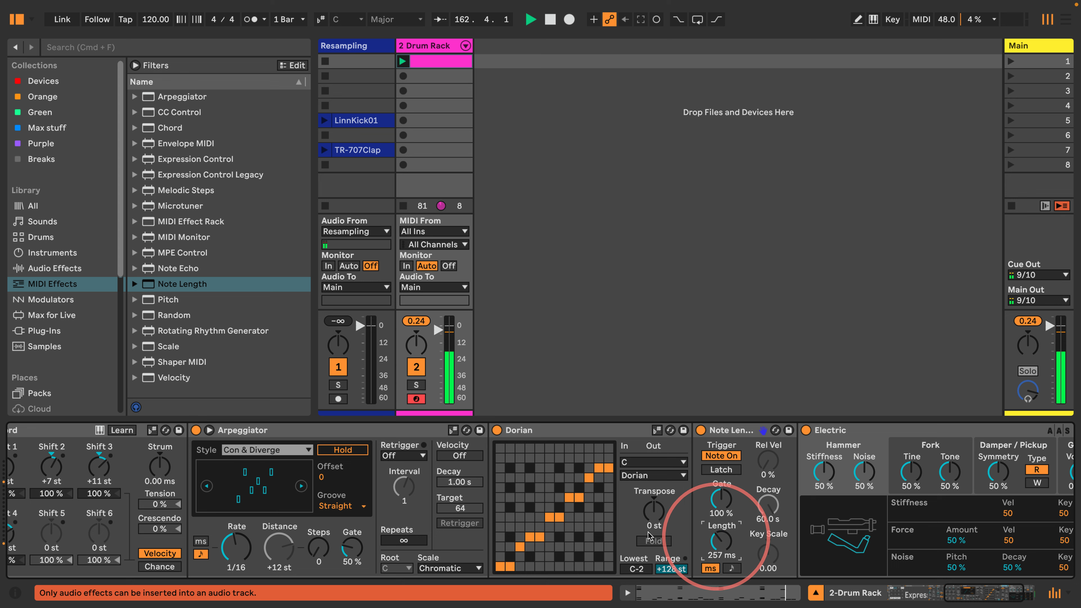
Insert an Expression Control between the Dorian scale and the second Note Length, and set its random slot to Remote mode
{"action": "left_click", "coordinate": [151, 160]}
{"action": "left_click_drag", "start_coordinate": [151, 160], "coordinate": [693, 473]}
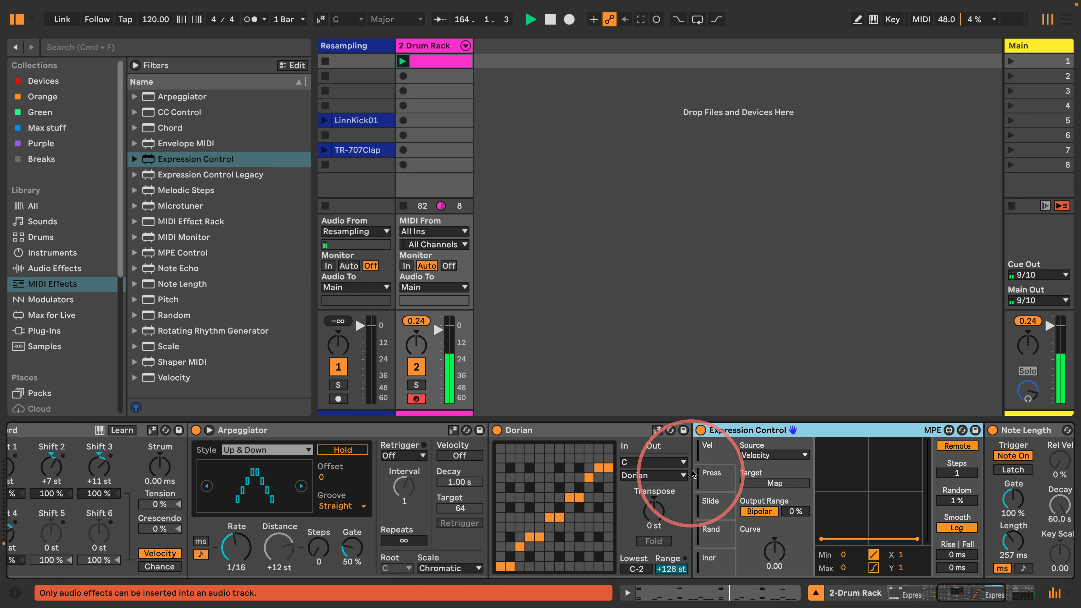
{"action": "scroll", "coordinate": [807, 474], "scroll_direction": "right", "scroll_amount": 6}
{"action": "left_click", "coordinate": [413, 534]}
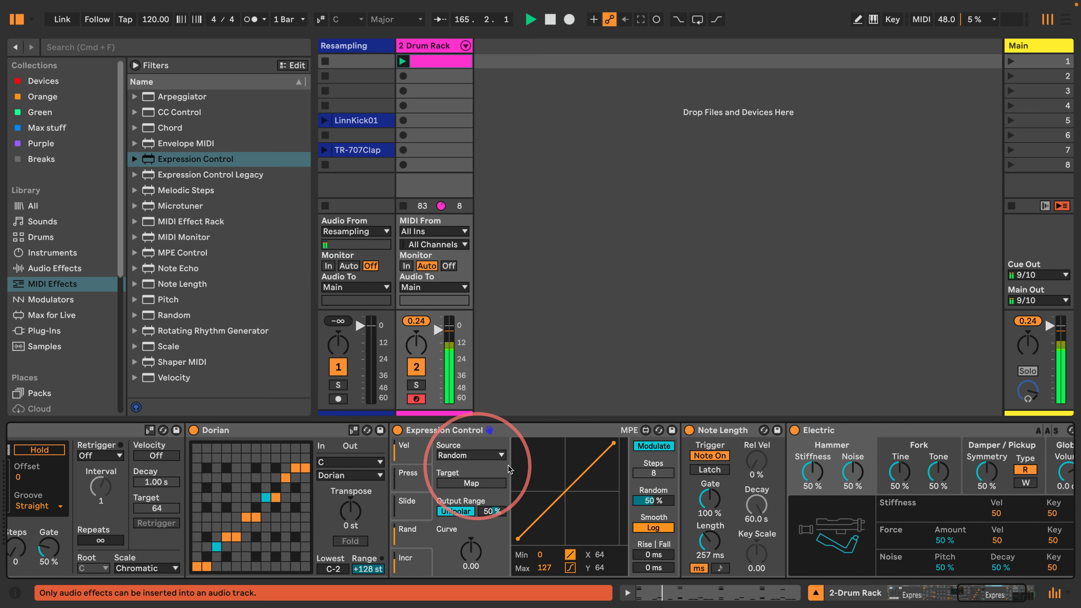
{"action": "left_click", "coordinate": [653, 446]}
Map the random slot to the second Note Length's Length, restart playback, and limit the output range to 10–50 %
{"action": "left_click", "coordinate": [460, 455]}
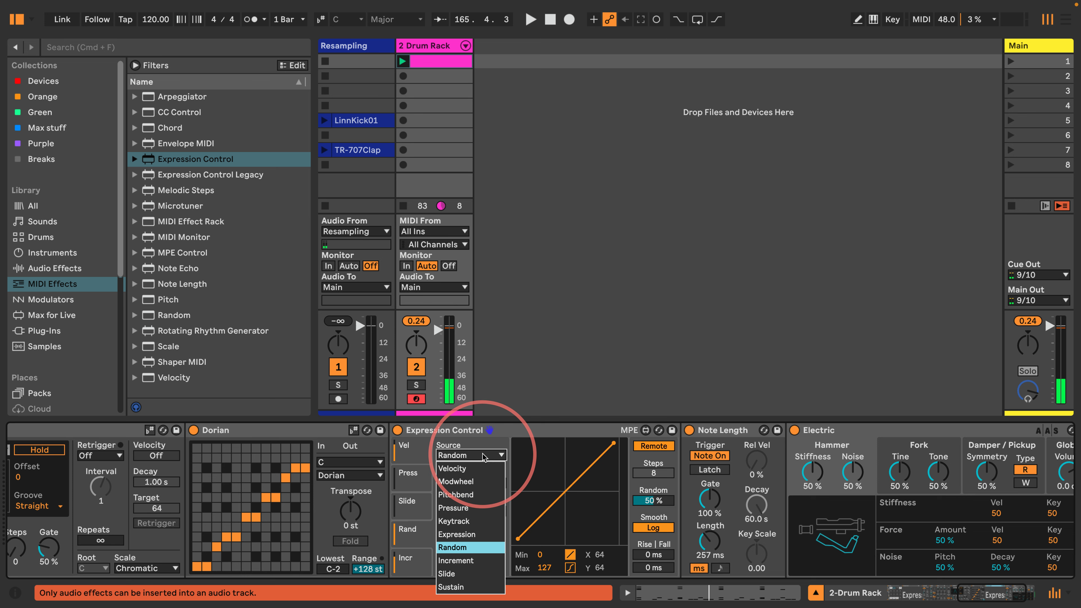
{"action": "left_click", "coordinate": [459, 490]}
{"action": "left_click", "coordinate": [460, 484]}
{"action": "left_click", "coordinate": [710, 541]}
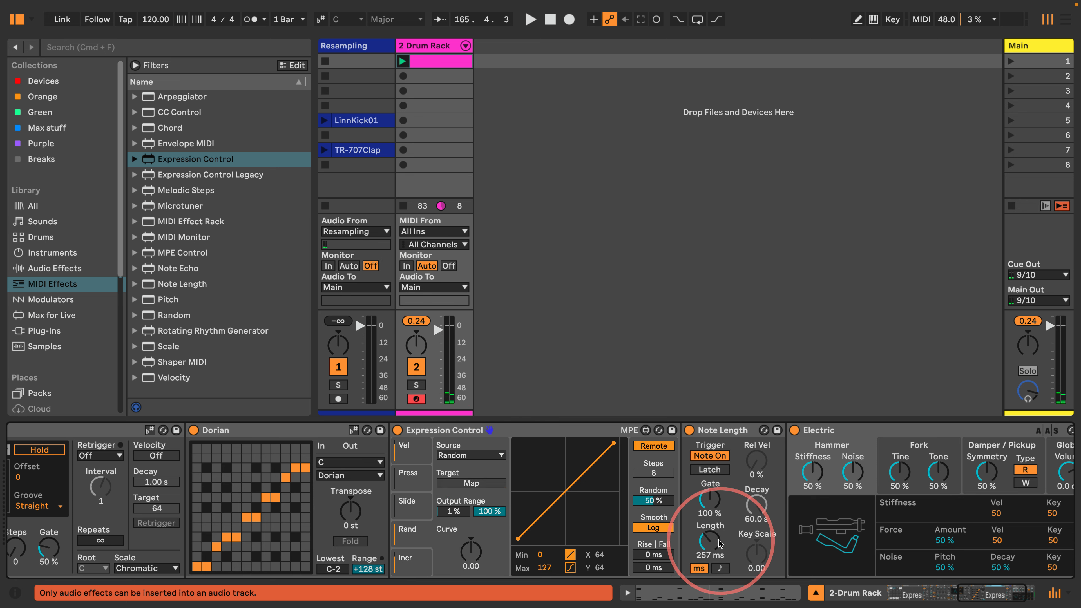
{"action": "key", "text": "space"}
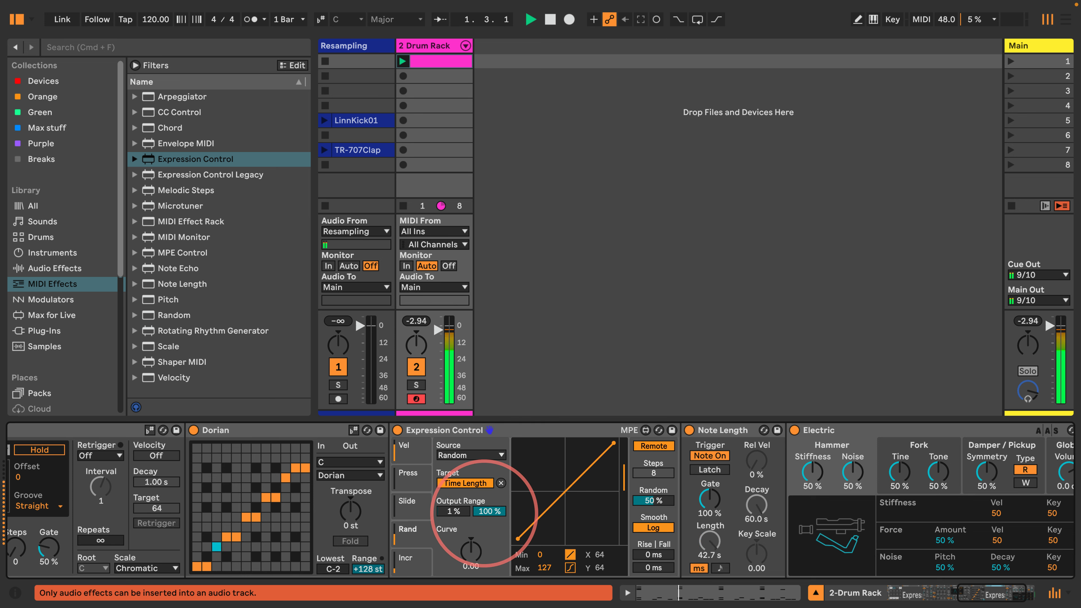
{"action": "key", "text": "Return"}
{"action": "left_click", "coordinate": [452, 511]}
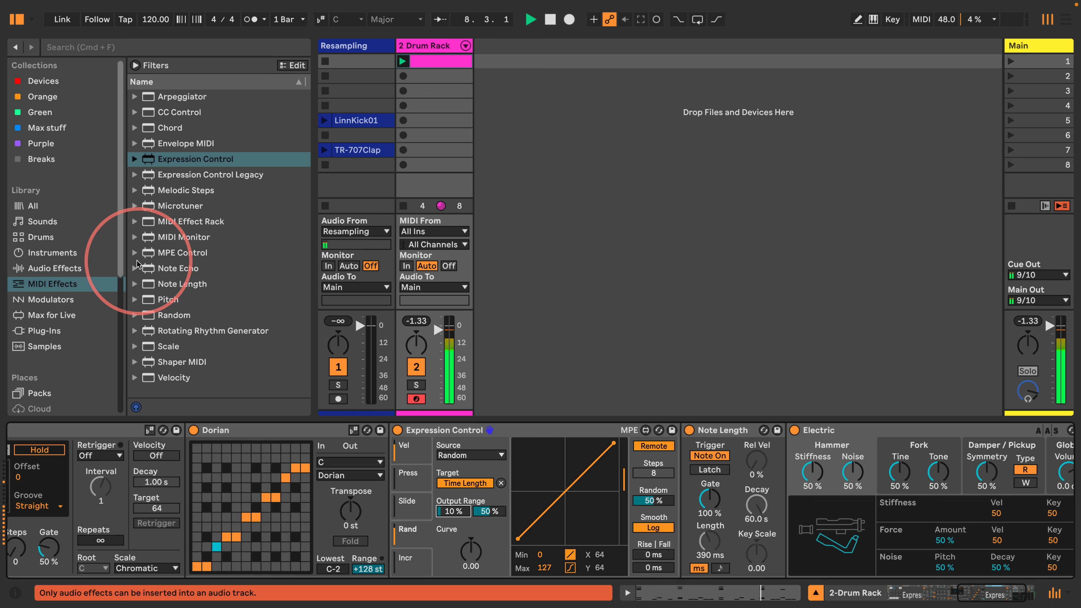
Add a Note Echo with Delay and Fback at 20 %, and place it between the Dorian scale and the Expression Control
{"action": "left_click", "coordinate": [162, 268]}
{"action": "left_click_drag", "start_coordinate": [766, 533], "coordinate": [787, 466]}
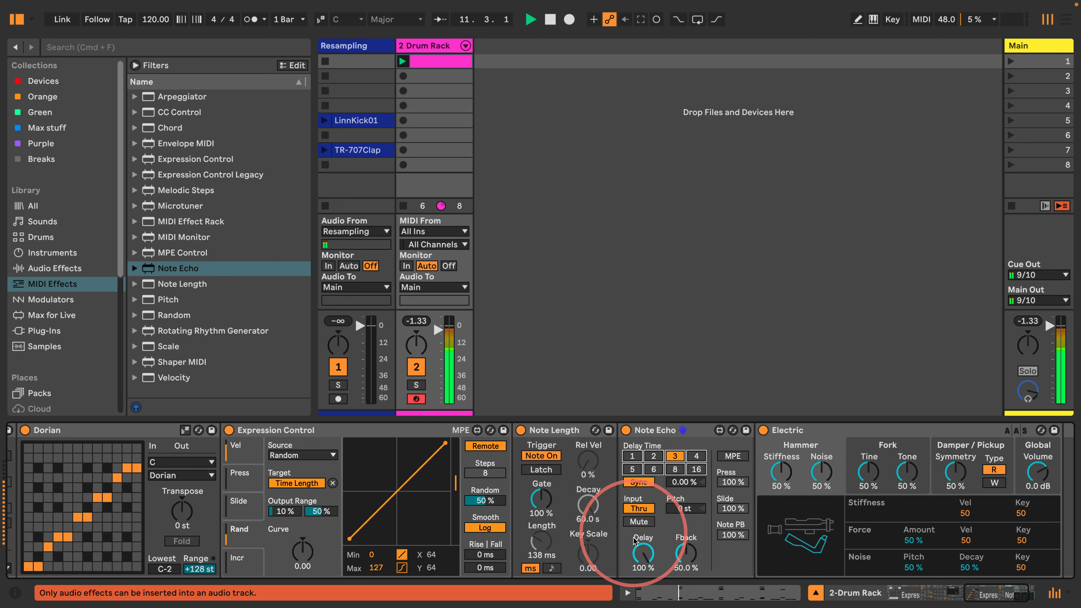
{"action": "left_click_drag", "start_coordinate": [643, 553], "coordinate": [643, 593]}
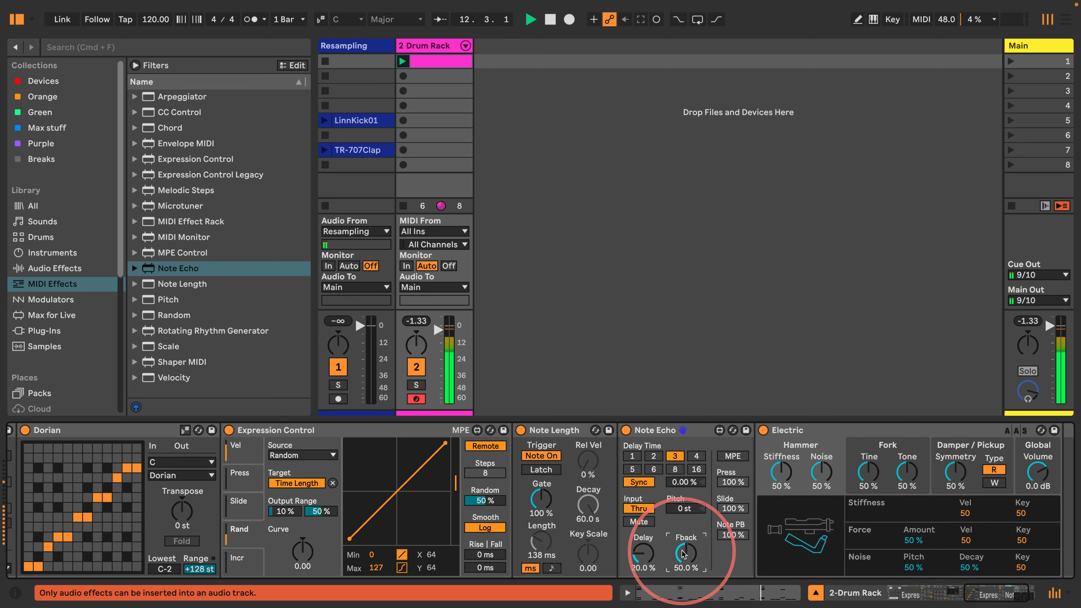
{"action": "left_click_drag", "start_coordinate": [686, 553], "coordinate": [686, 561]}
{"action": "key", "text": "Return"}
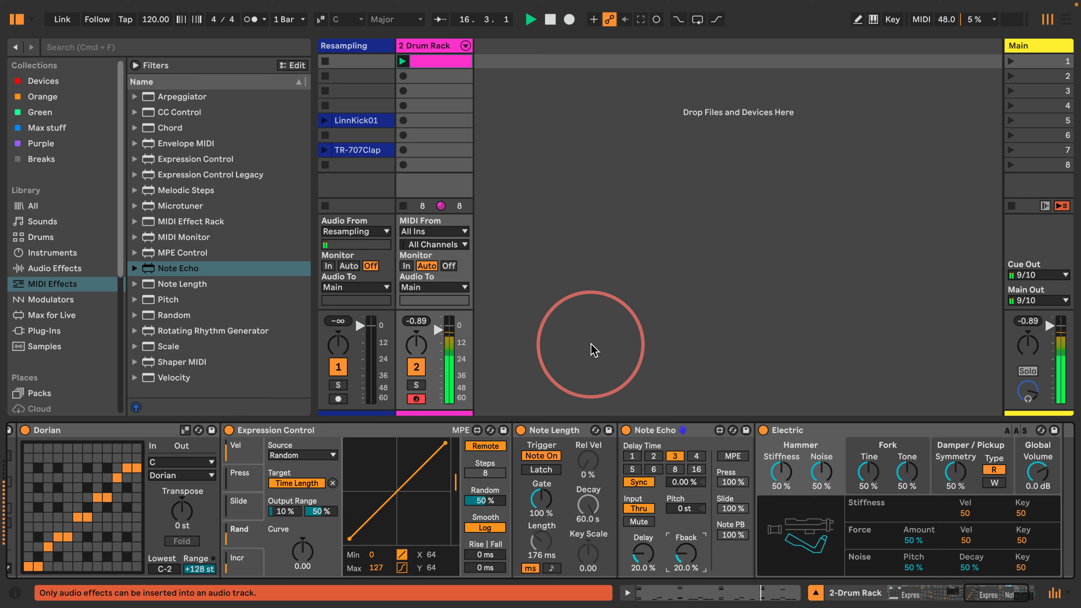
{"action": "left_click_drag", "start_coordinate": [652, 431], "coordinate": [222, 438]}
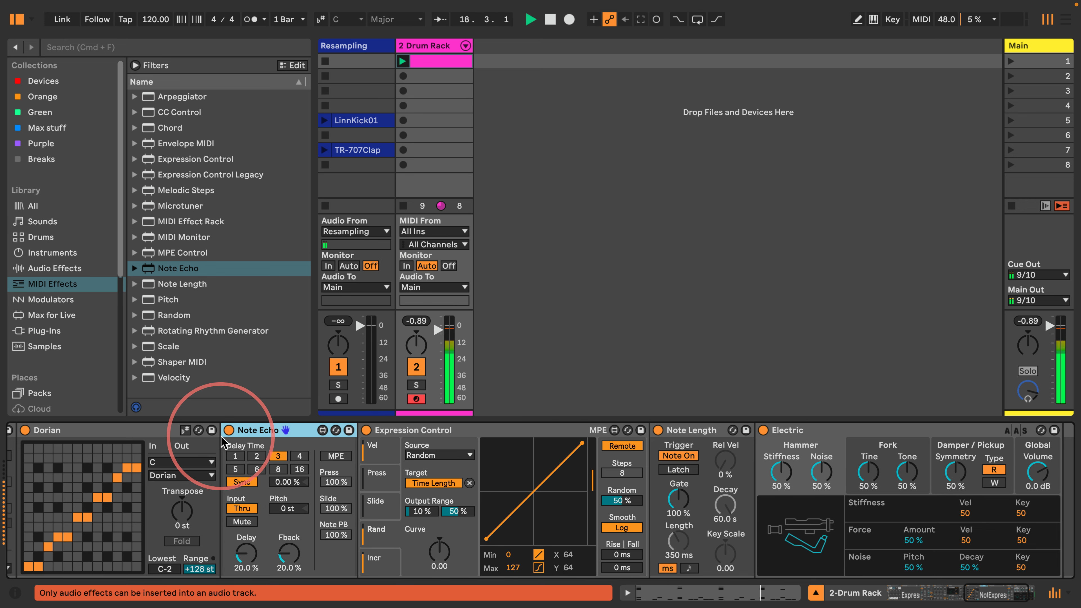
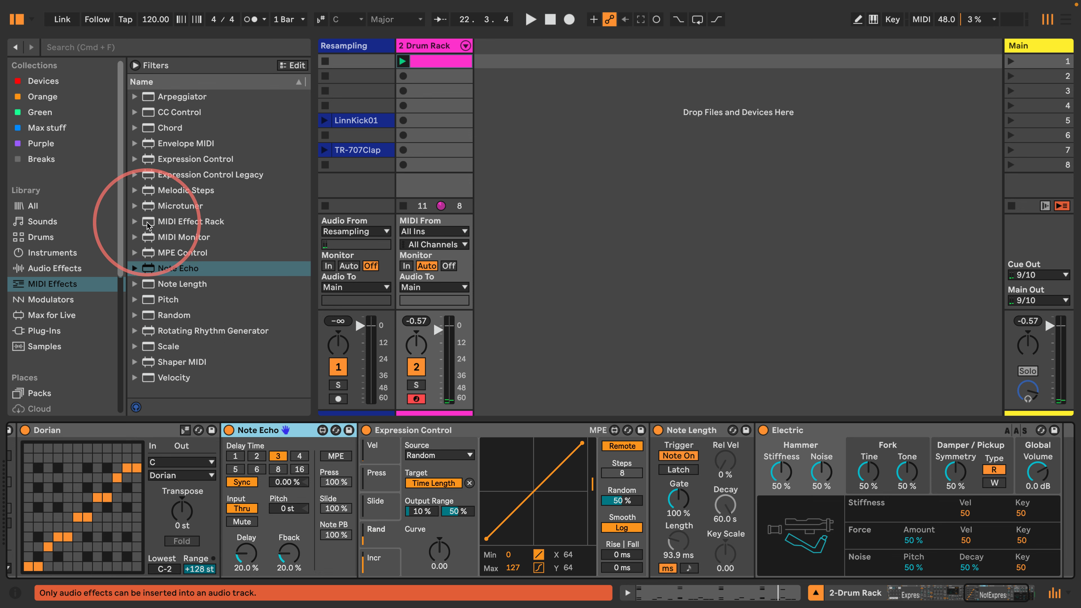
Insert a MIDI Effect Rack between the second Note Length and Electric, show its chain list, and create an empty chain
{"action": "left_click_drag", "start_coordinate": [148, 225], "coordinate": [763, 454]}
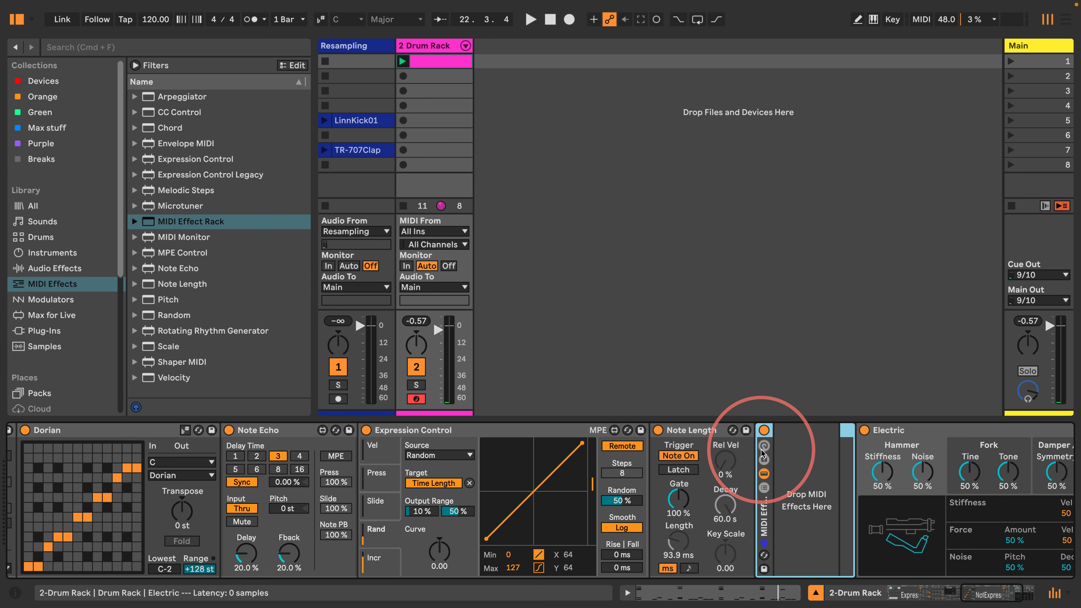
{"action": "left_click", "coordinate": [764, 488]}
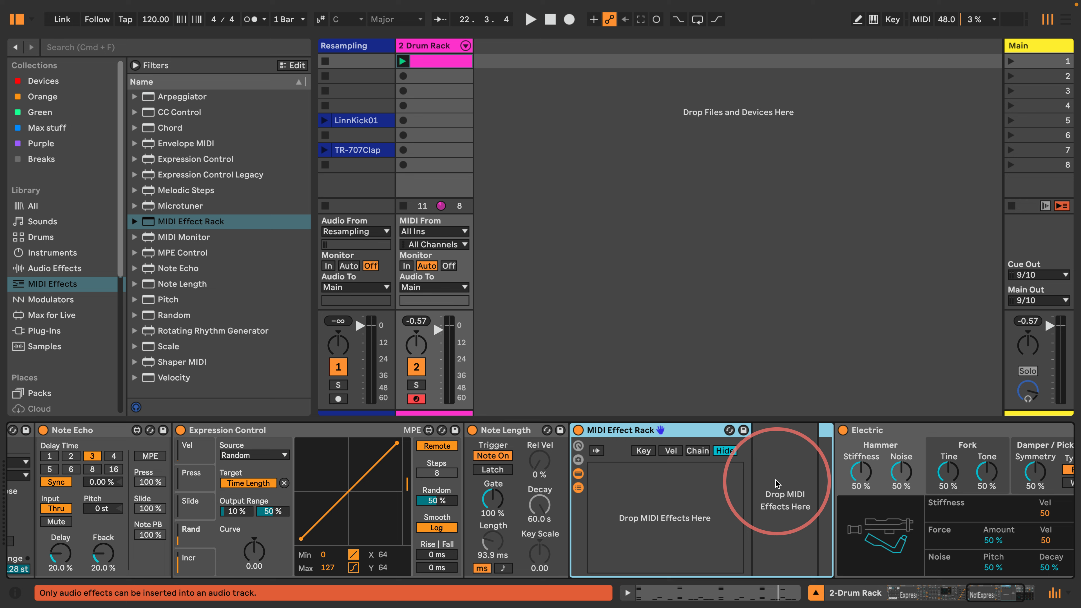
{"action": "right_click", "coordinate": [639, 489]}
{"action": "left_click", "coordinate": [617, 504]}
Limit the velocity zone of the MIDI Effect Rack's chain to 1–80
{"action": "left_click", "coordinate": [672, 451]}
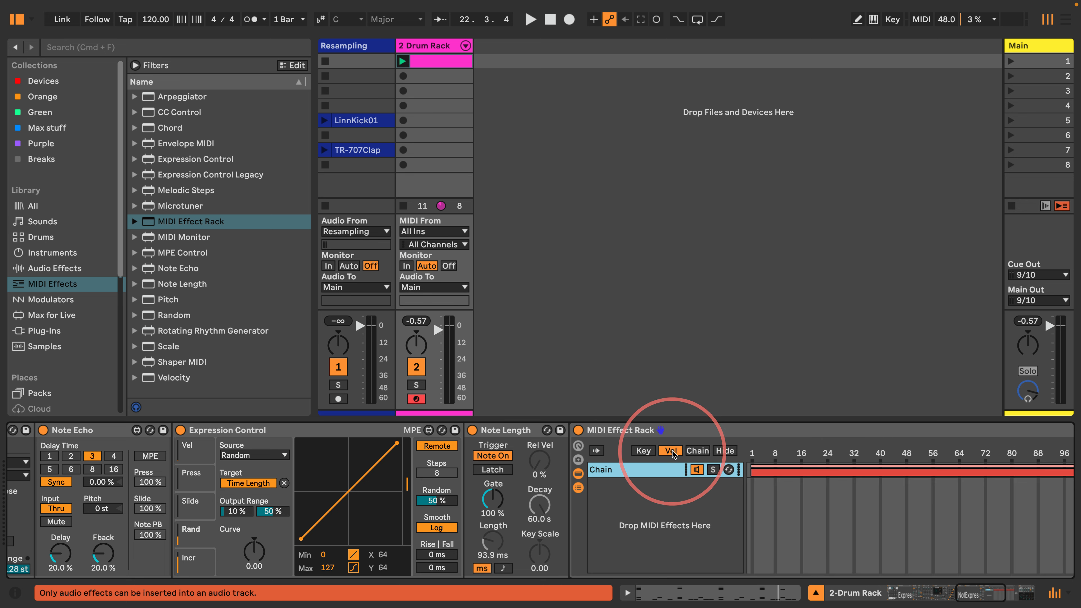
{"action": "scroll", "coordinate": [667, 489], "scroll_direction": "right", "scroll_amount": 7}
{"action": "left_click_drag", "start_coordinate": [862, 473], "coordinate": [708, 478]}
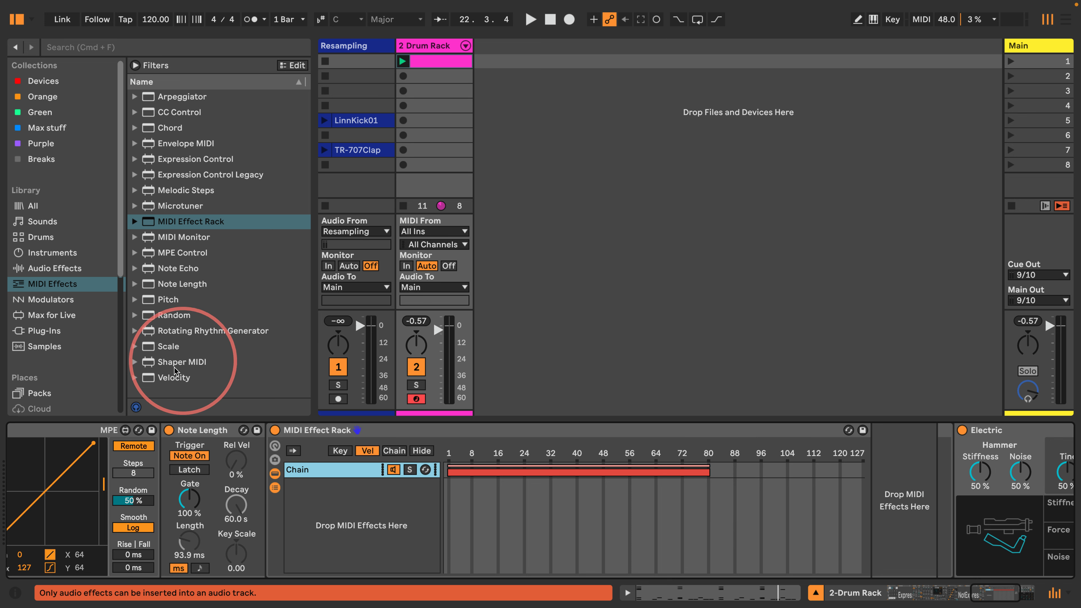
Insert one Velocity device before the MIDI Effect Rack and another after it, and start playback
{"action": "left_click_drag", "start_coordinate": [174, 378], "coordinate": [269, 469]}
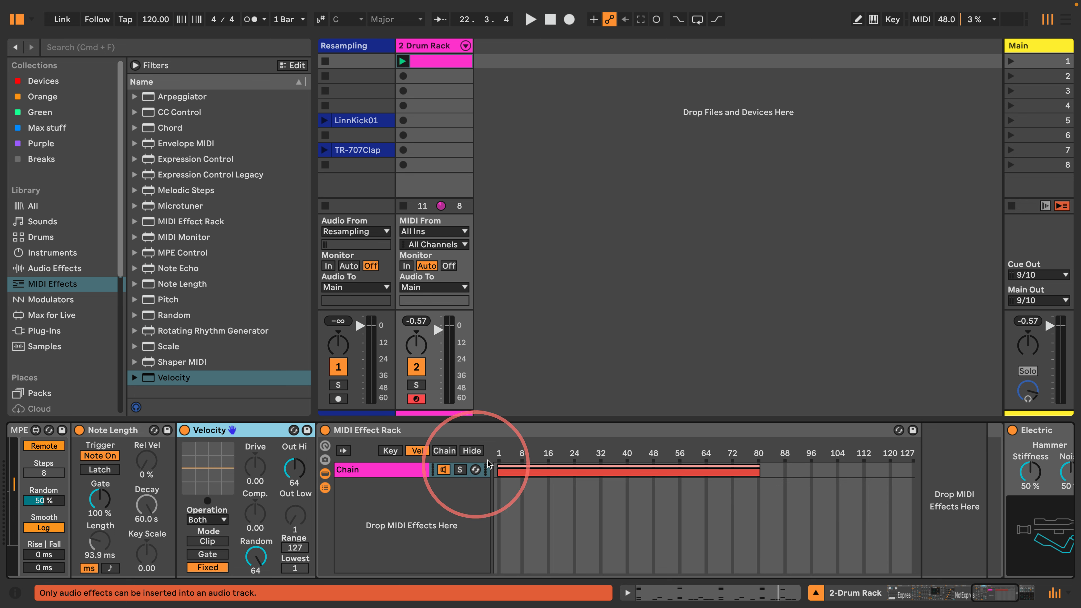
{"action": "scroll", "coordinate": [488, 465], "scroll_direction": "right", "scroll_amount": 10}
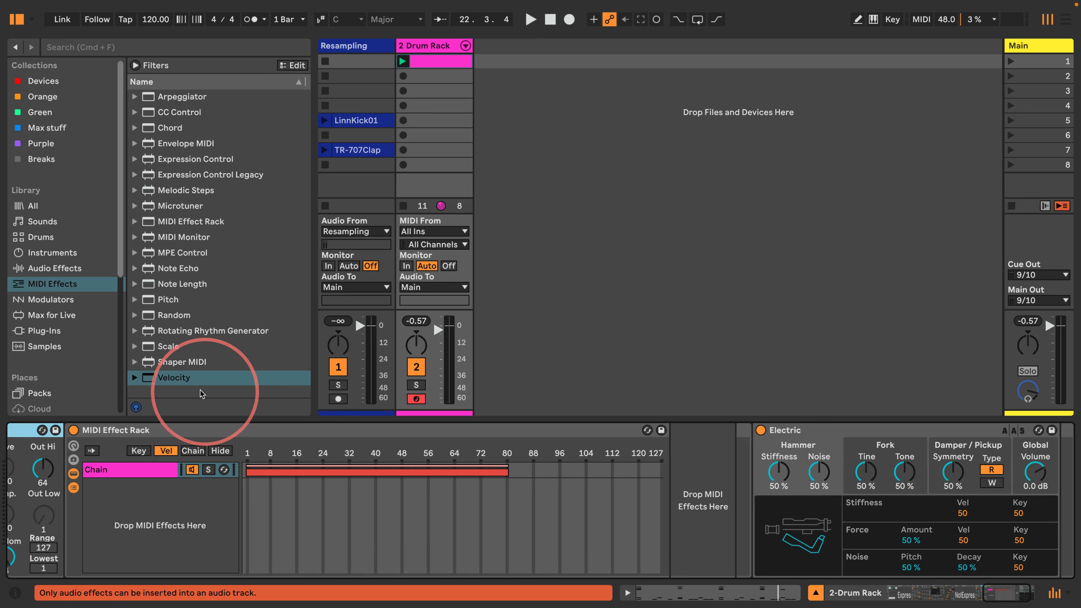
{"action": "left_click_drag", "start_coordinate": [149, 377], "coordinate": [757, 456]}
{"action": "key", "text": "space"}
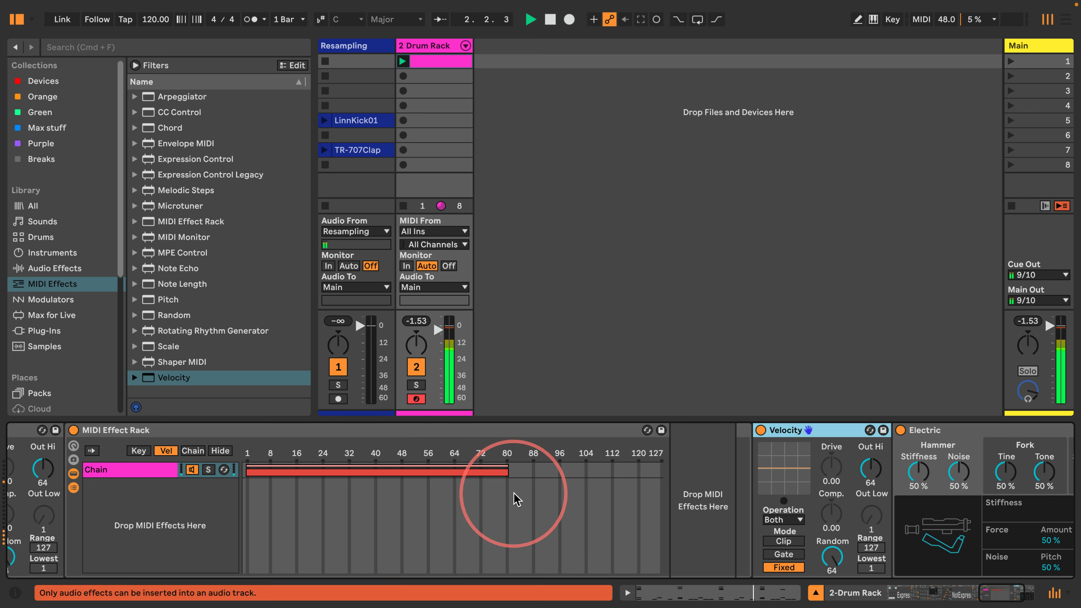
Show the Drum Rack's chain list, keeping the selected chain's devices displayed
{"action": "scroll", "coordinate": [517, 498], "scroll_direction": "left", "scroll_amount": 3}
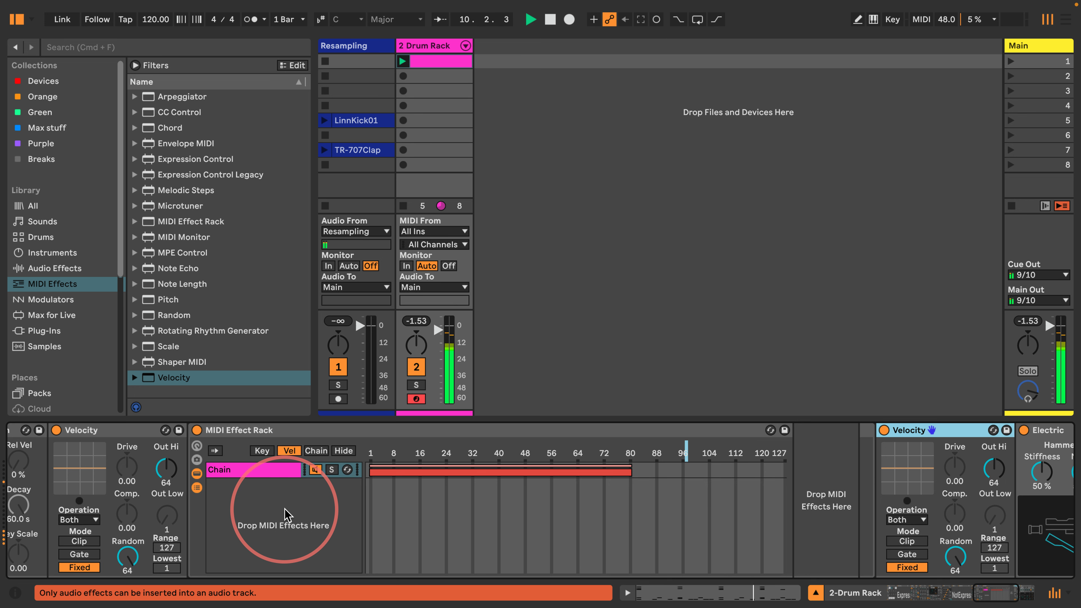
{"action": "scroll", "coordinate": [284, 514], "scroll_direction": "left", "scroll_amount": 15}
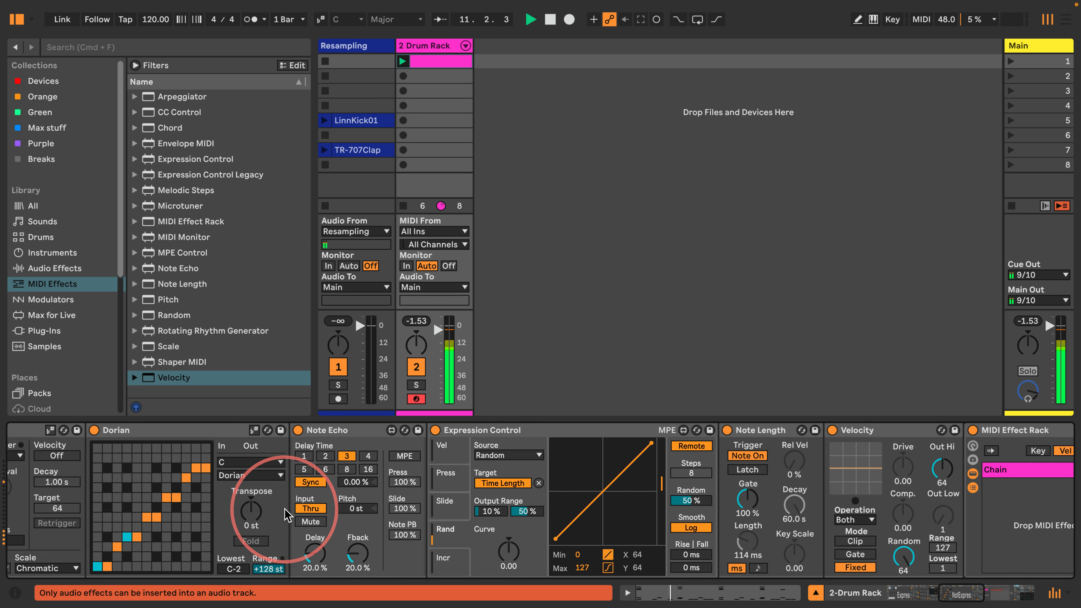
{"action": "scroll", "coordinate": [284, 514], "scroll_direction": "left", "scroll_amount": 10}
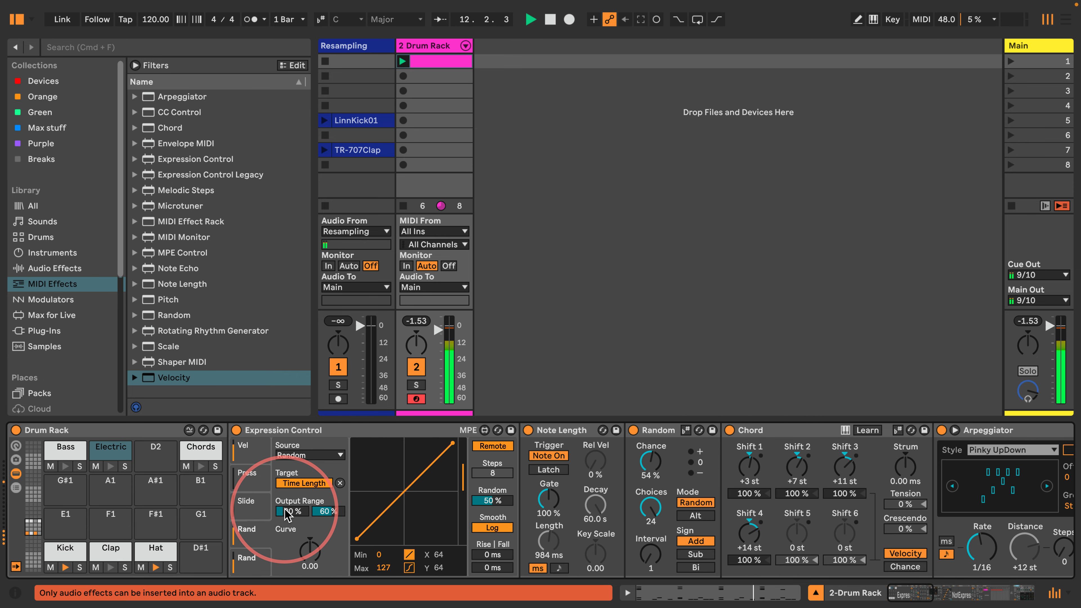
{"action": "left_click", "coordinate": [16, 488]}
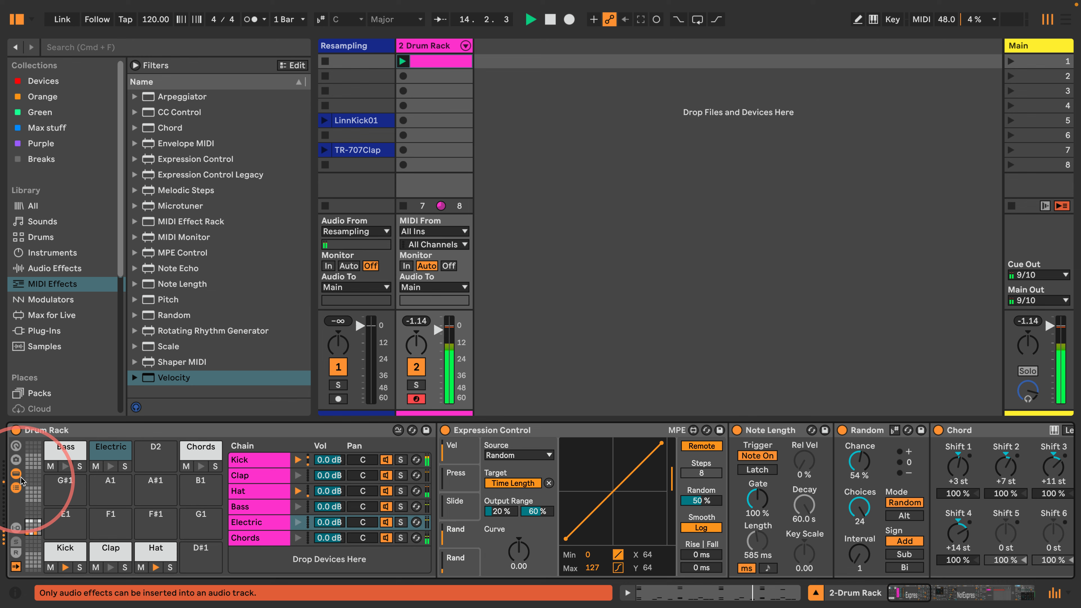
{"action": "left_click", "coordinate": [16, 474]}
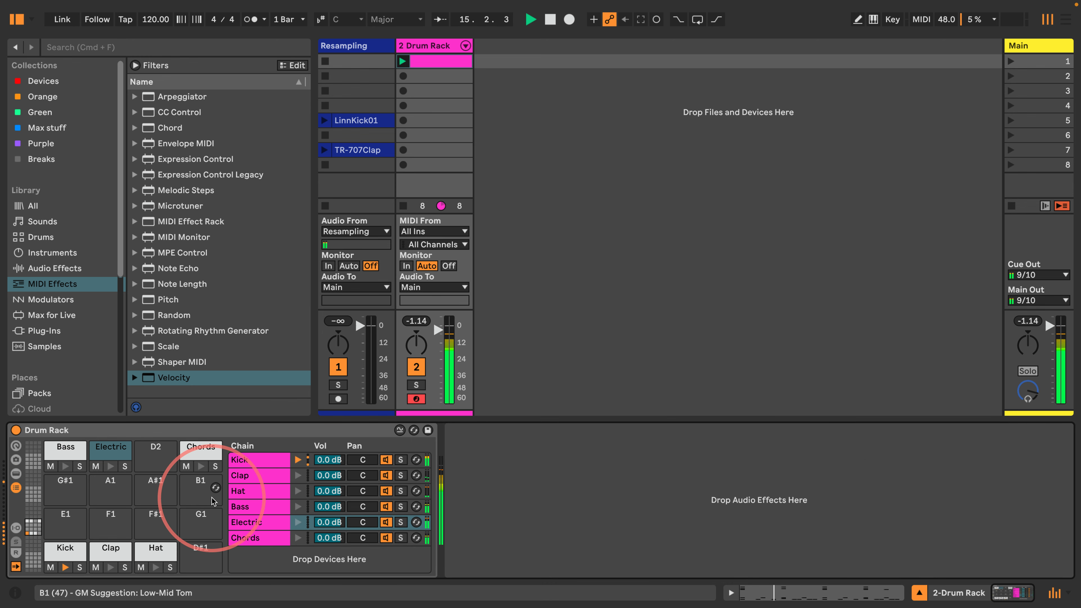
{"action": "left_click", "coordinate": [16, 473]}
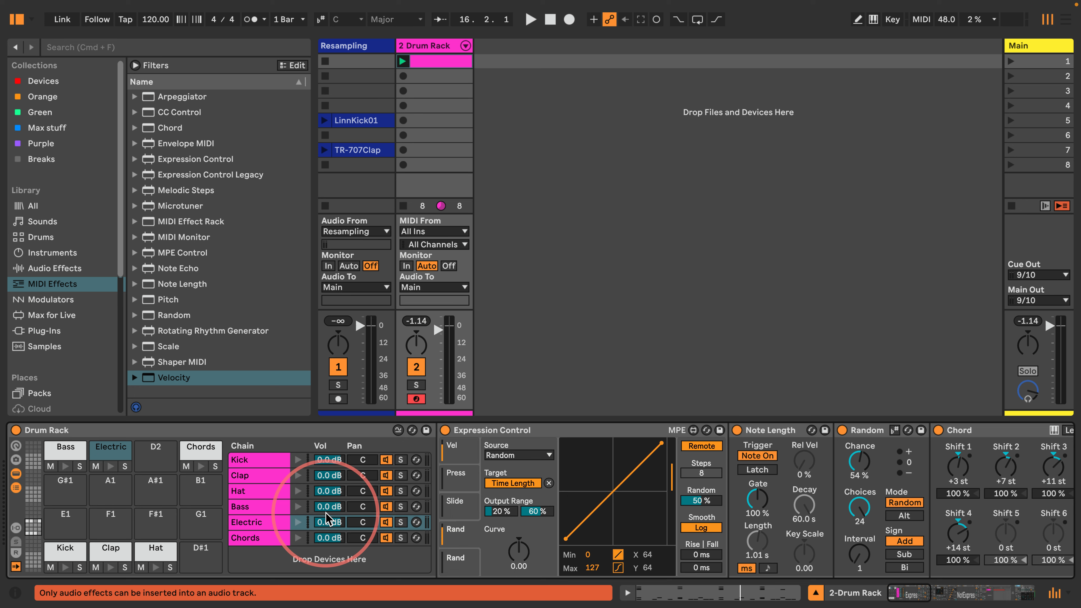
Unfold the Drum Rack's chains in the mixer, and show the rack's input/output and return chain sections
{"action": "left_click", "coordinate": [466, 46]}
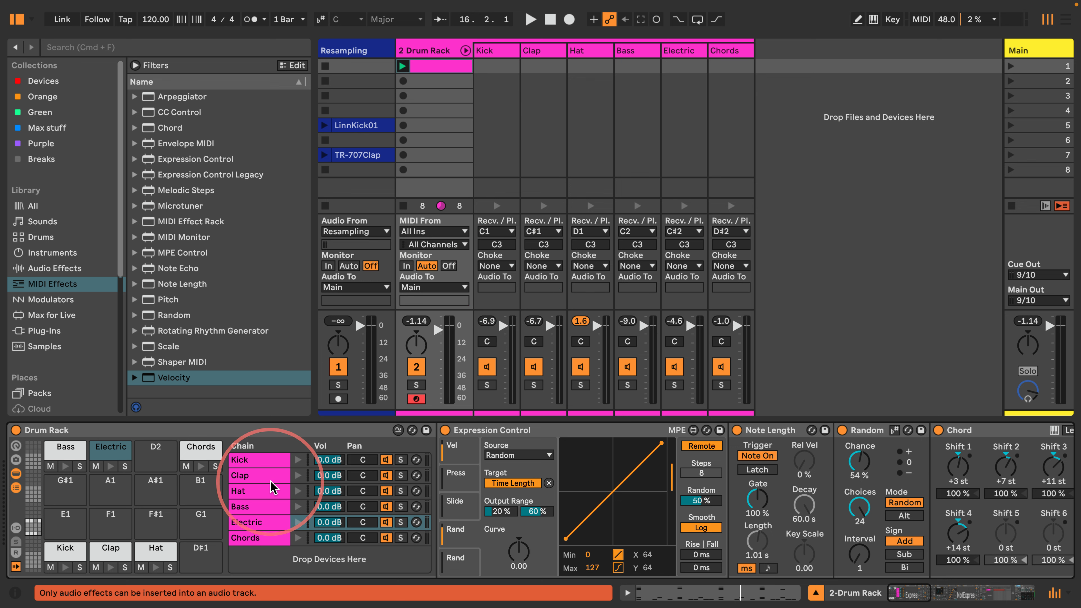
{"action": "left_click", "coordinate": [16, 528]}
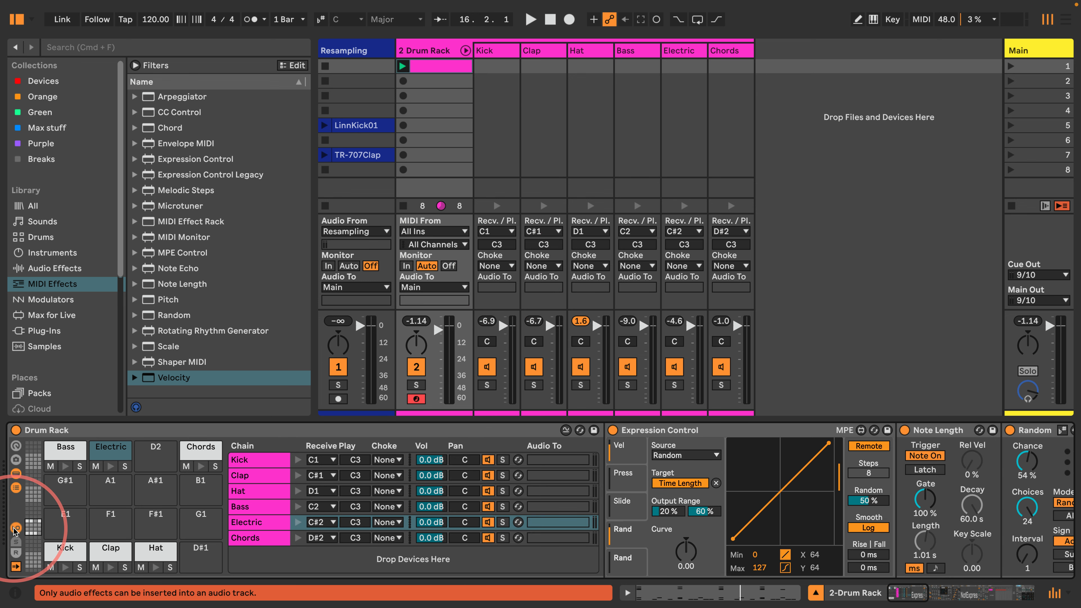
{"action": "left_click", "coordinate": [16, 553]}
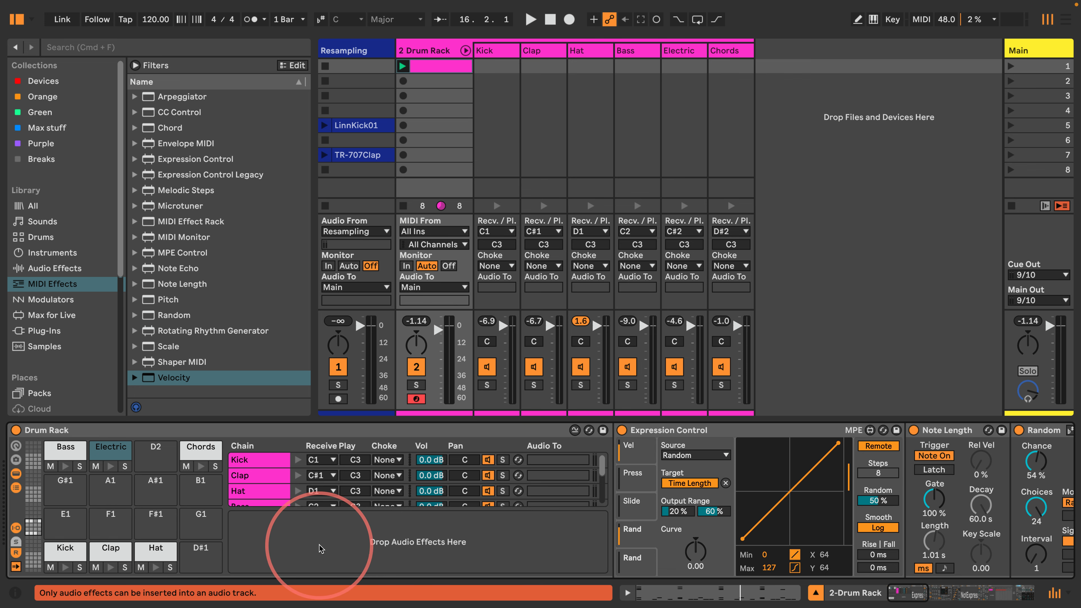
Create a return chain in the Drum Rack and name it Reverb
{"action": "right_click", "coordinate": [308, 543]}
{"action": "left_click", "coordinate": [332, 553]}
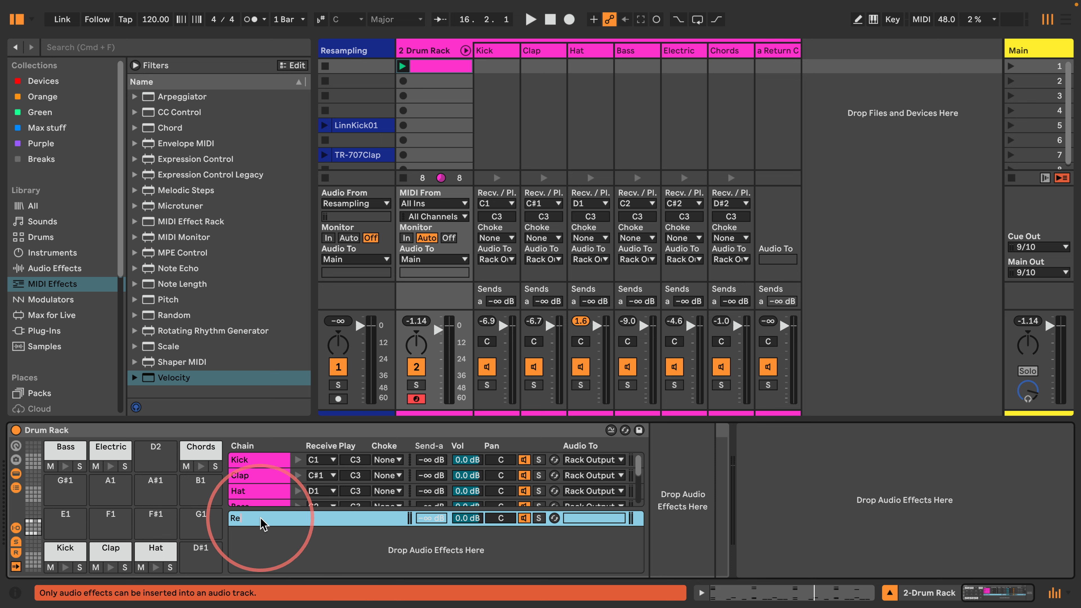
{"action": "key", "text": "Return"}
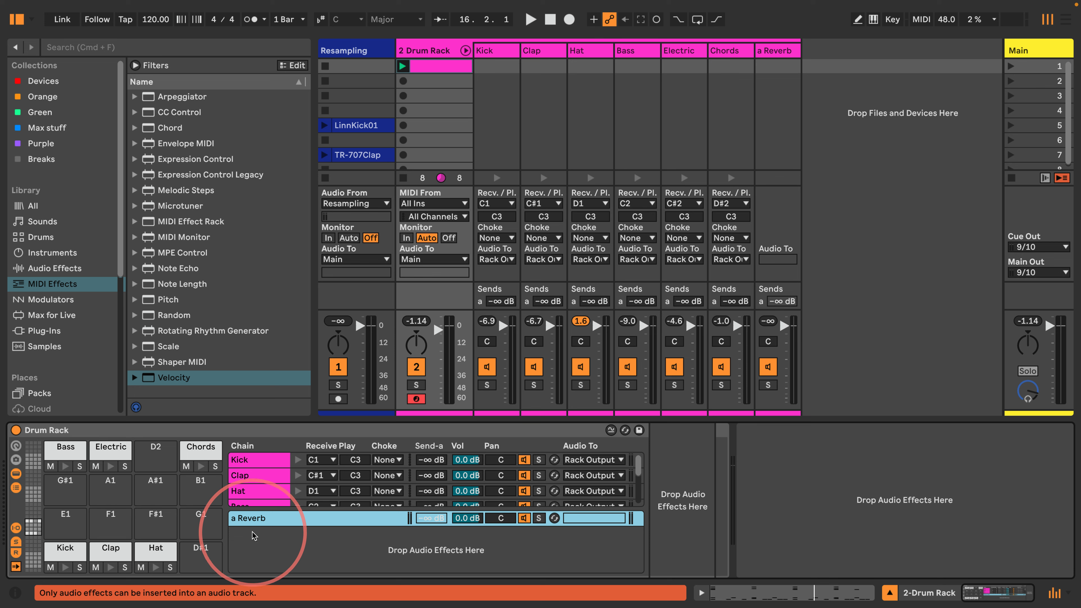
Load the Hybrid Reverb audio effect onto the Reverb return chain
{"action": "left_click", "coordinate": [33, 253]}
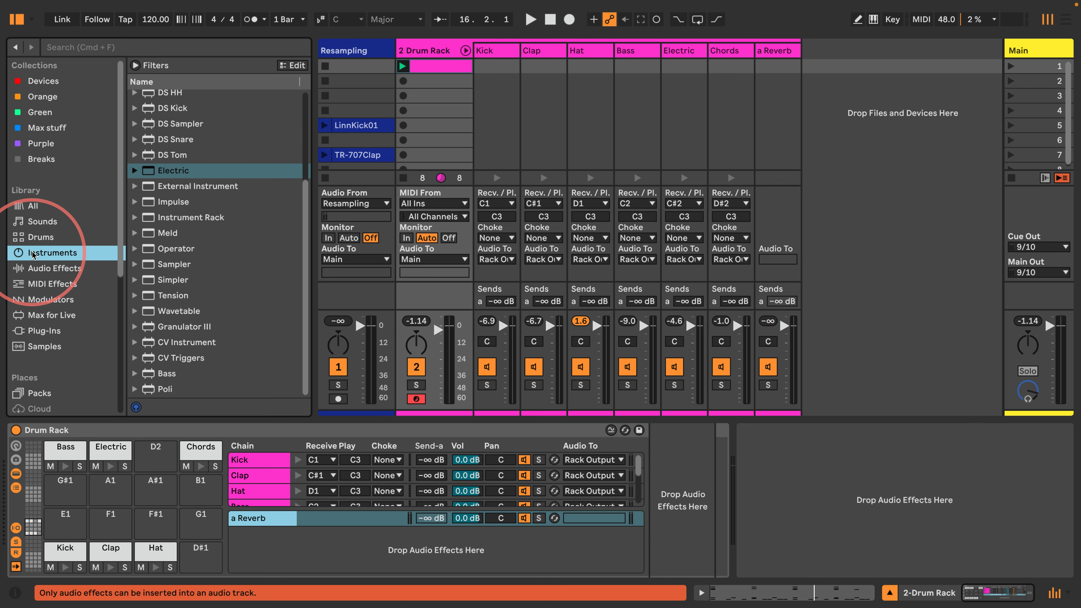
{"action": "scroll", "coordinate": [172, 259], "scroll_direction": "up", "scroll_amount": 5}
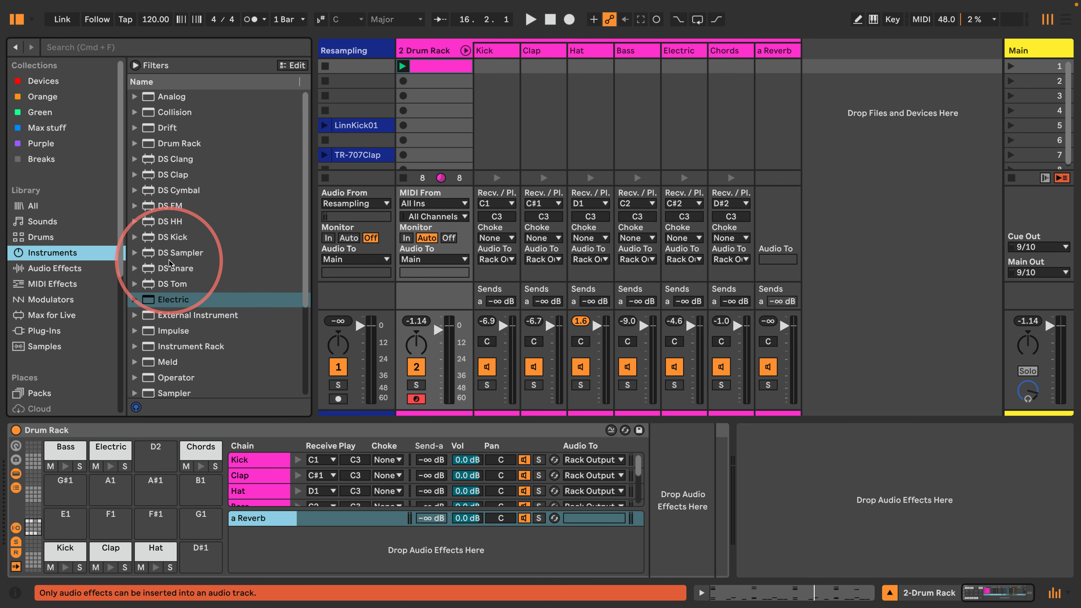
{"action": "scroll", "coordinate": [170, 259], "scroll_direction": "down", "scroll_amount": 5}
{"action": "left_click", "coordinate": [64, 268]}
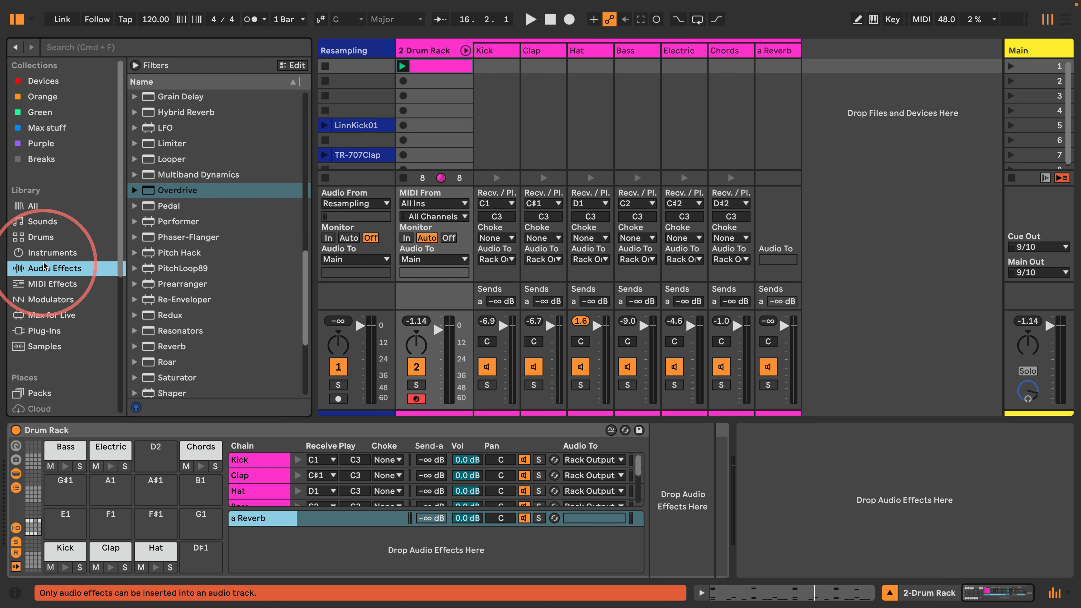
{"action": "scroll", "coordinate": [147, 260], "scroll_direction": "up", "scroll_amount": 3}
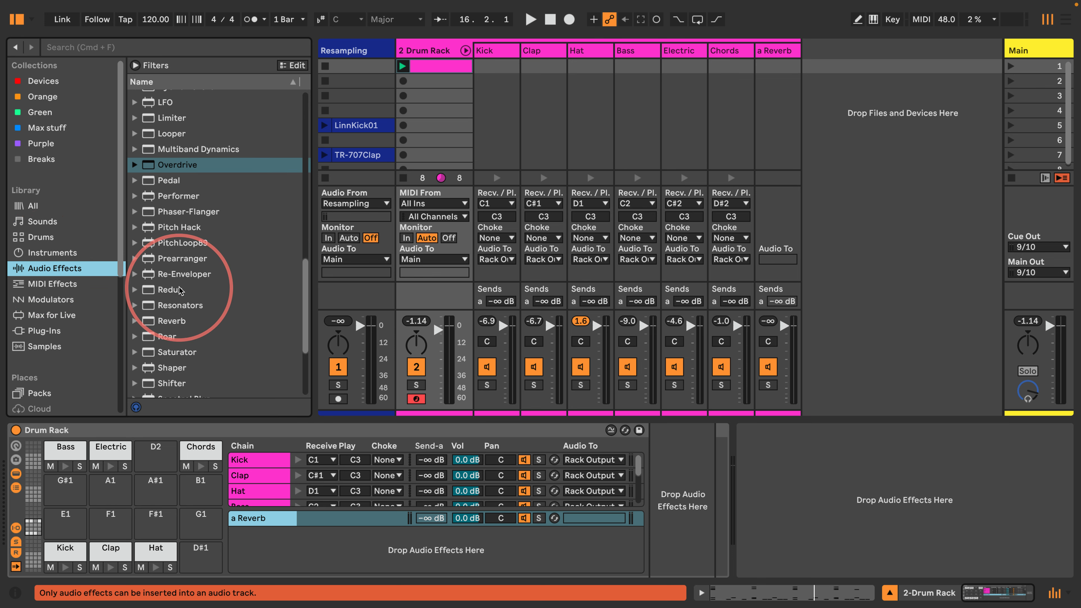
{"action": "left_click_drag", "start_coordinate": [149, 197], "coordinate": [258, 522]}
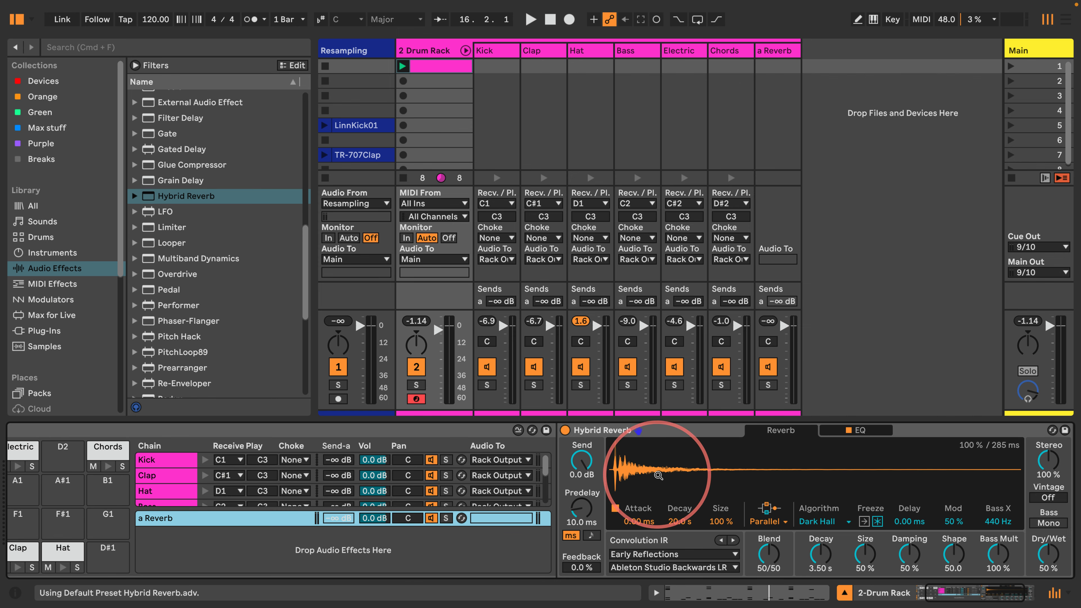
Set Hybrid Reverb to algorithm-only routing with the Shimmer algorithm, and raise Dry/Wet and Shimmer to 100 %
{"action": "left_click", "coordinate": [771, 522]}
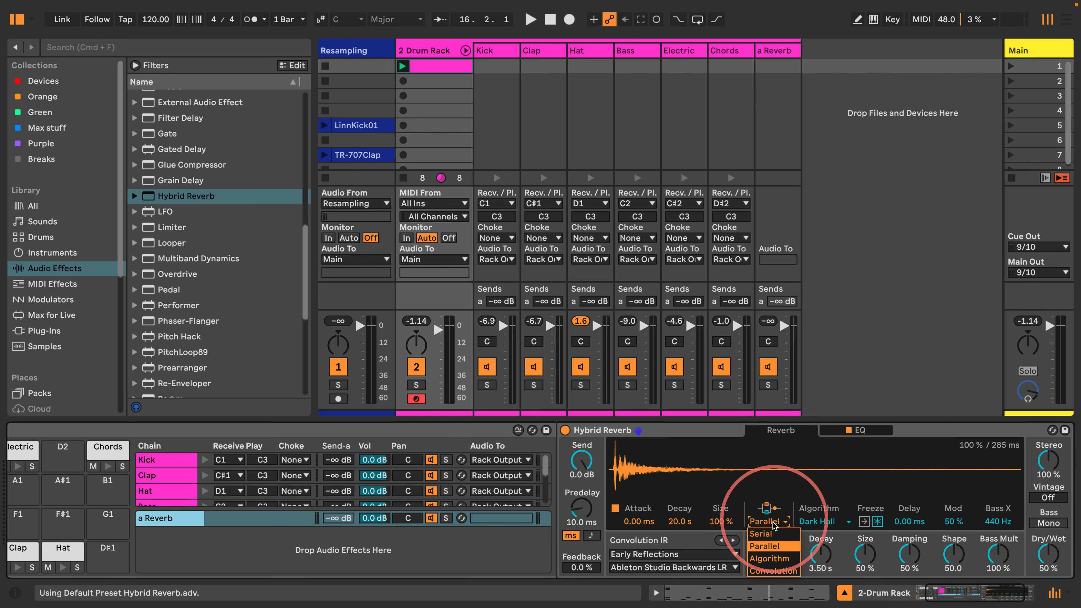
{"action": "left_click", "coordinate": [770, 558]}
{"action": "left_click", "coordinate": [815, 522]}
{"action": "left_click", "coordinate": [817, 558]}
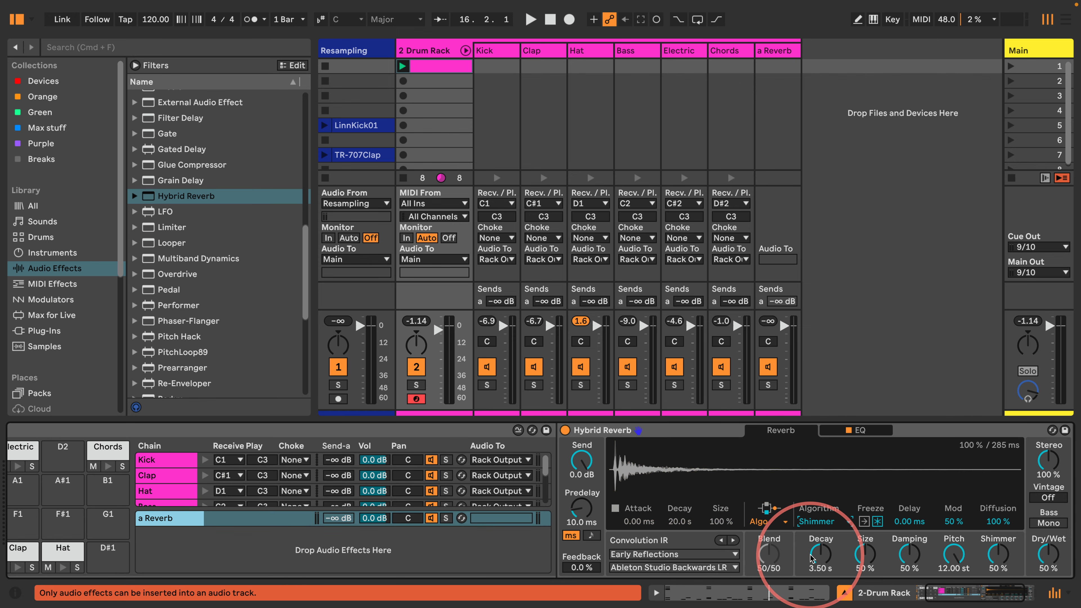
{"action": "left_click_drag", "start_coordinate": [946, 555], "coordinate": [946, 518]}
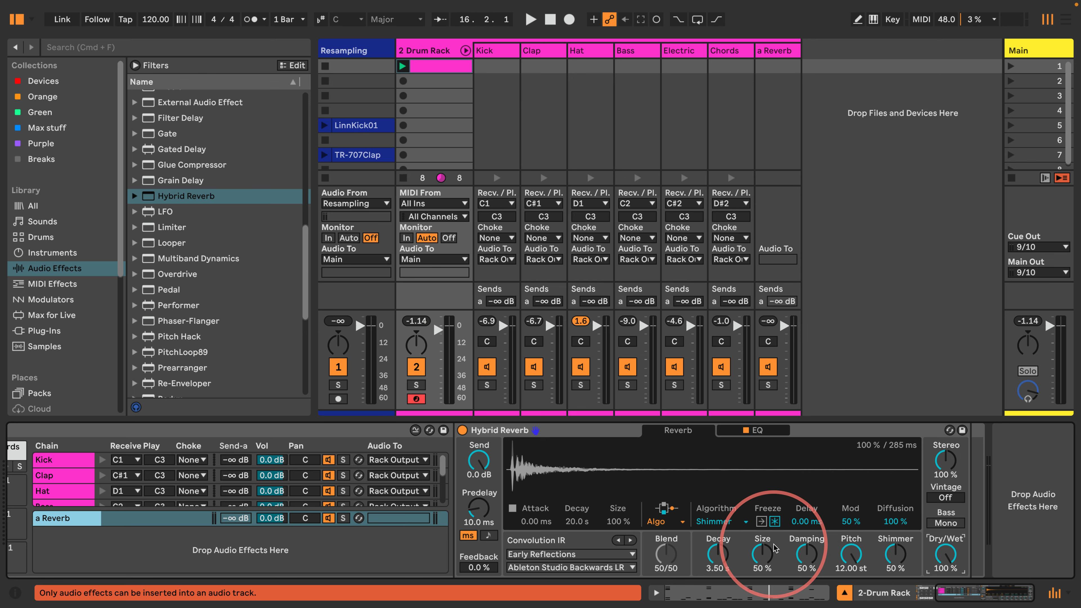
{"action": "left_click_drag", "start_coordinate": [892, 556], "coordinate": [893, 518]}
Start playback and set the Chords chain's send to the Reverb return to 0.0 dB
{"action": "key", "text": "space"}
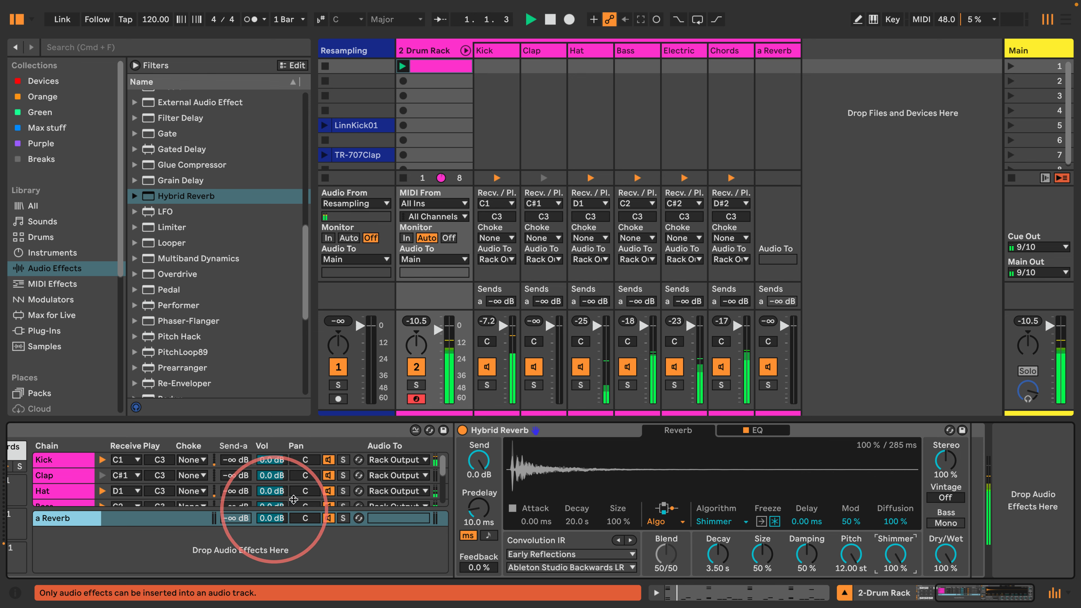
{"action": "scroll", "coordinate": [260, 476], "scroll_direction": "left", "scroll_amount": 5}
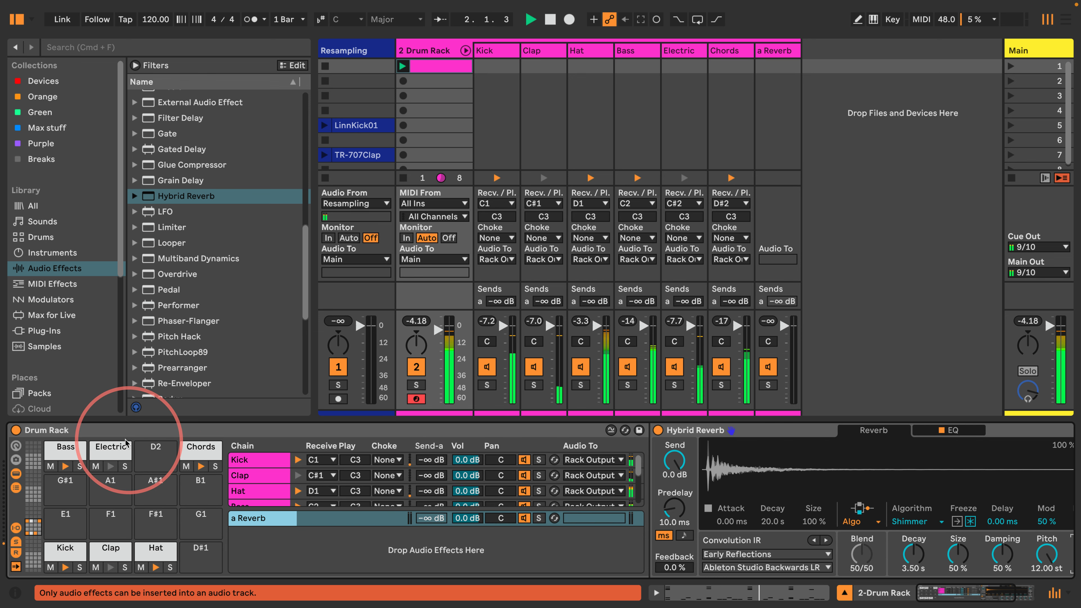
{"action": "left_click", "coordinate": [190, 453]}
{"action": "left_click_drag", "start_coordinate": [190, 455], "coordinate": [420, 494]}
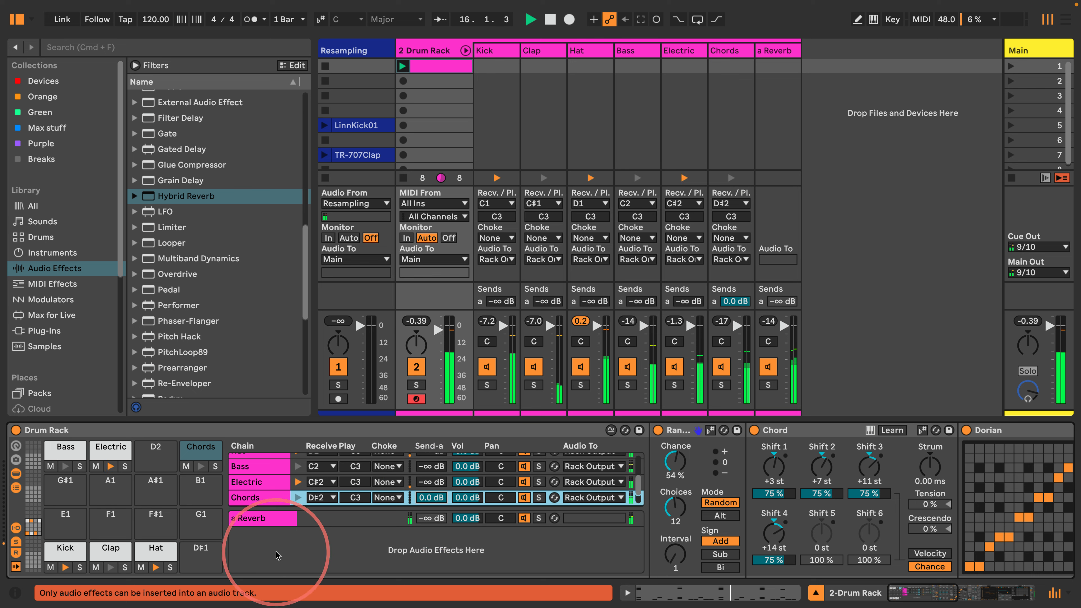
Create a second return chain in the Drum Rack and name it Delay
{"action": "right_click", "coordinate": [266, 556]}
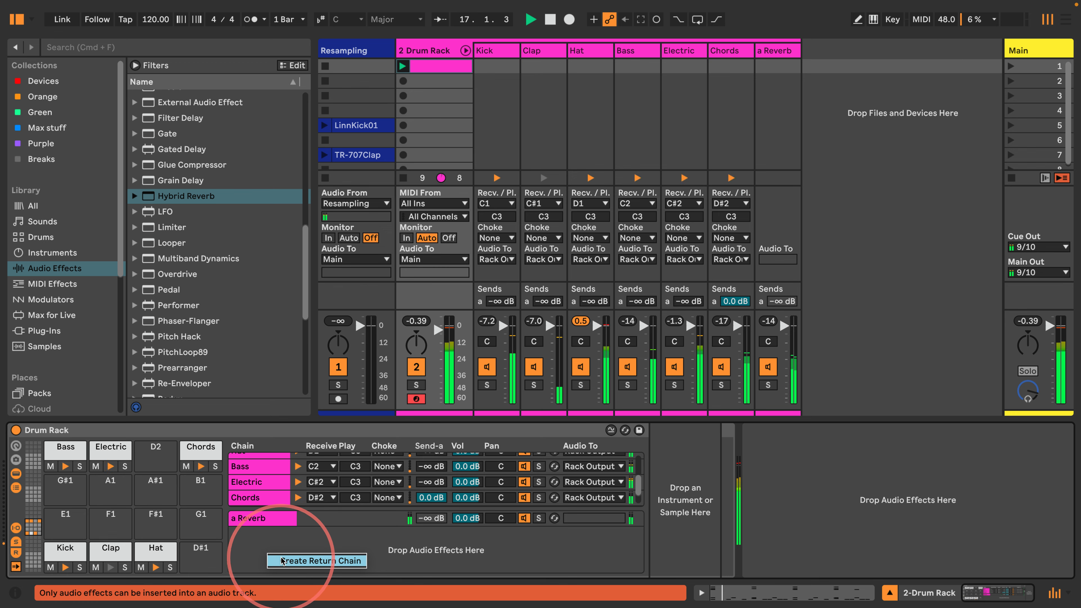
{"action": "left_click", "coordinate": [283, 561]}
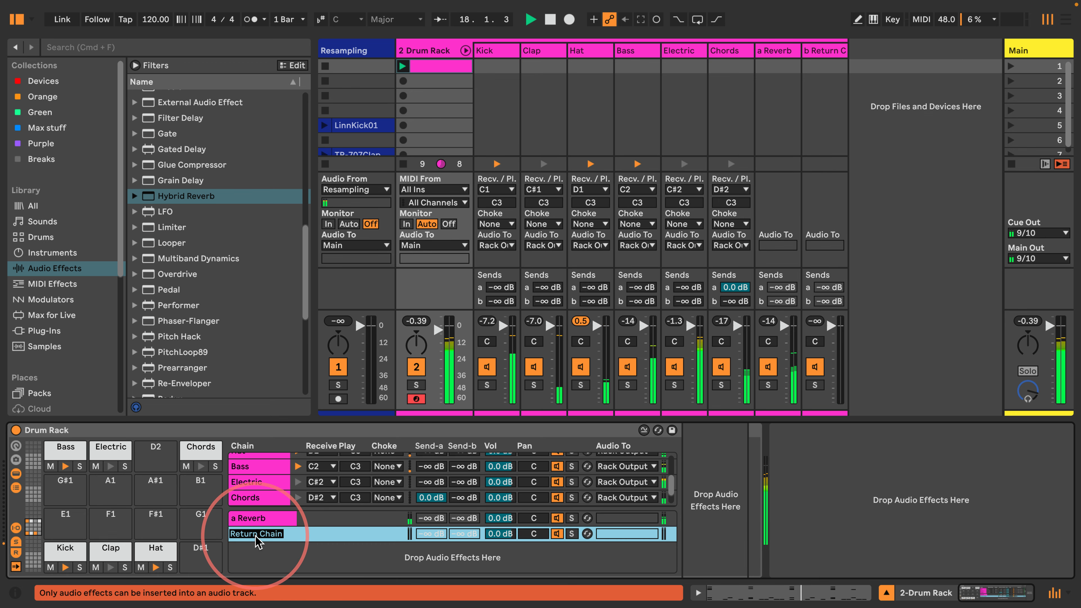
{"action": "key", "text": "Return"}
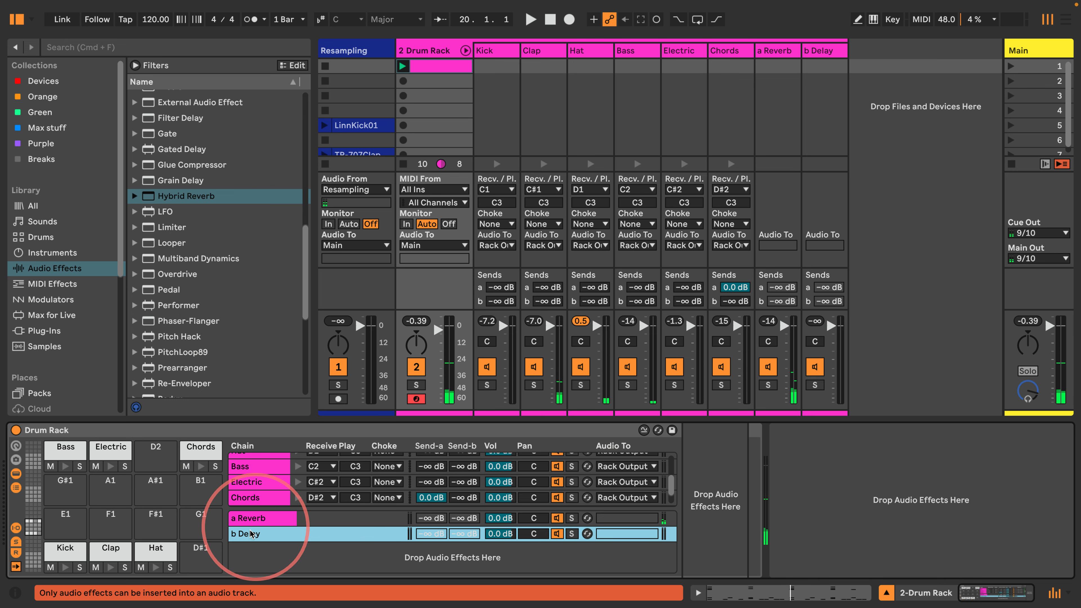
Load the Echo audio effect onto the Delay return chain
{"action": "scroll", "coordinate": [192, 265], "scroll_direction": "up", "scroll_amount": 8}
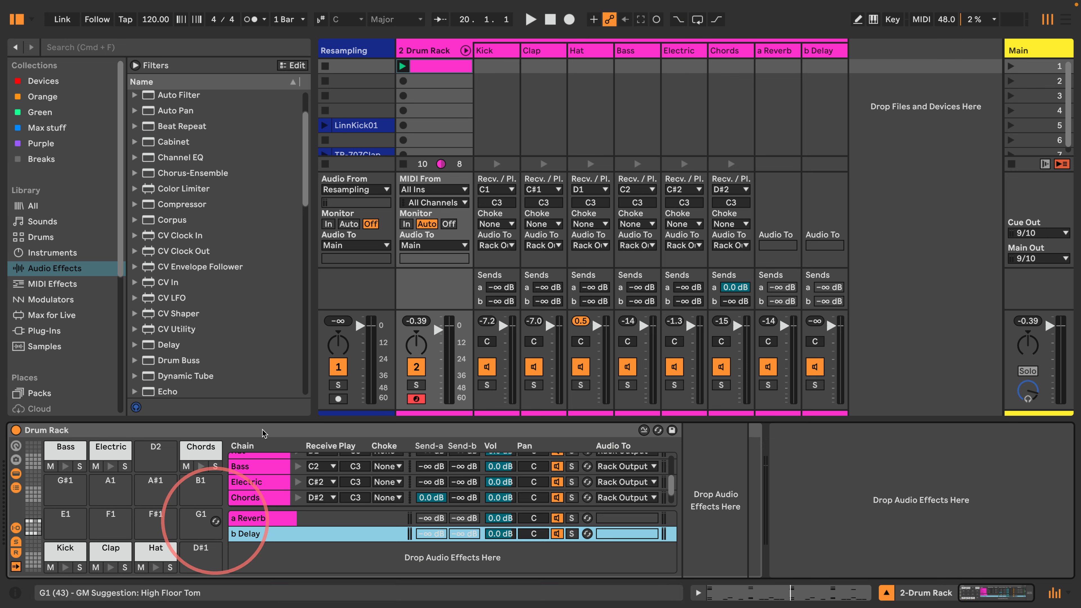
{"action": "scroll", "coordinate": [176, 178], "scroll_direction": "down", "scroll_amount": 3}
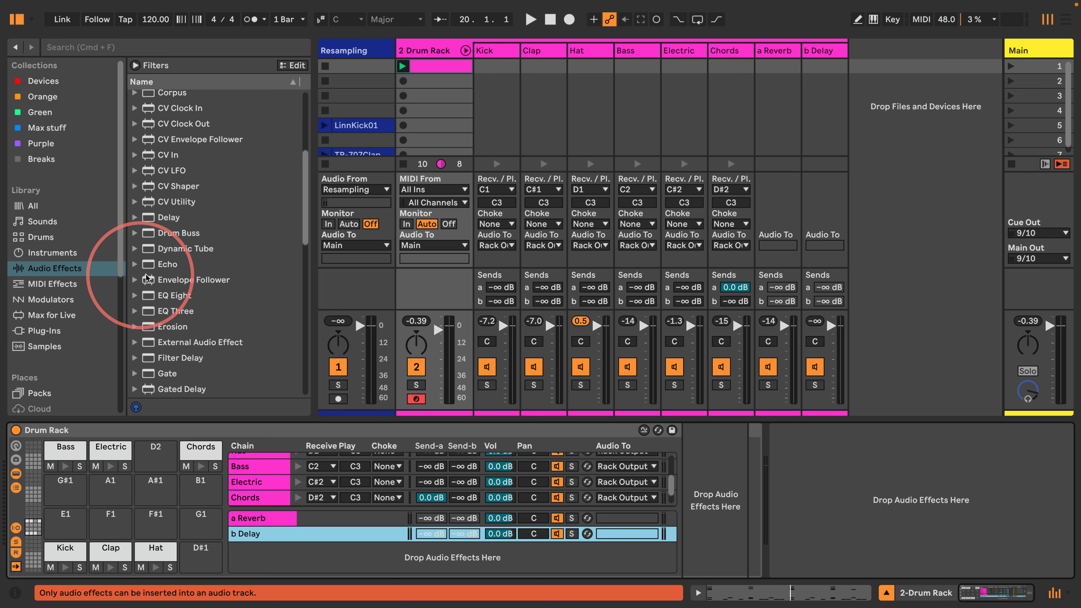
{"action": "left_click_drag", "start_coordinate": [152, 264], "coordinate": [262, 536]}
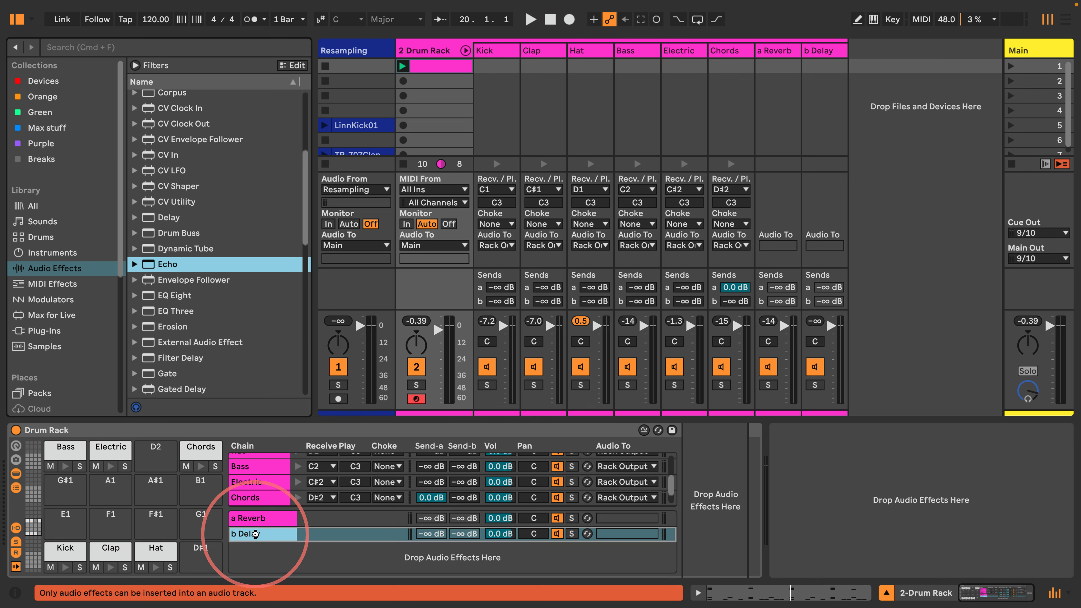
Start playback and set the Electric chain's send to the Delay return to 0.0 dB
{"action": "key", "text": "space"}
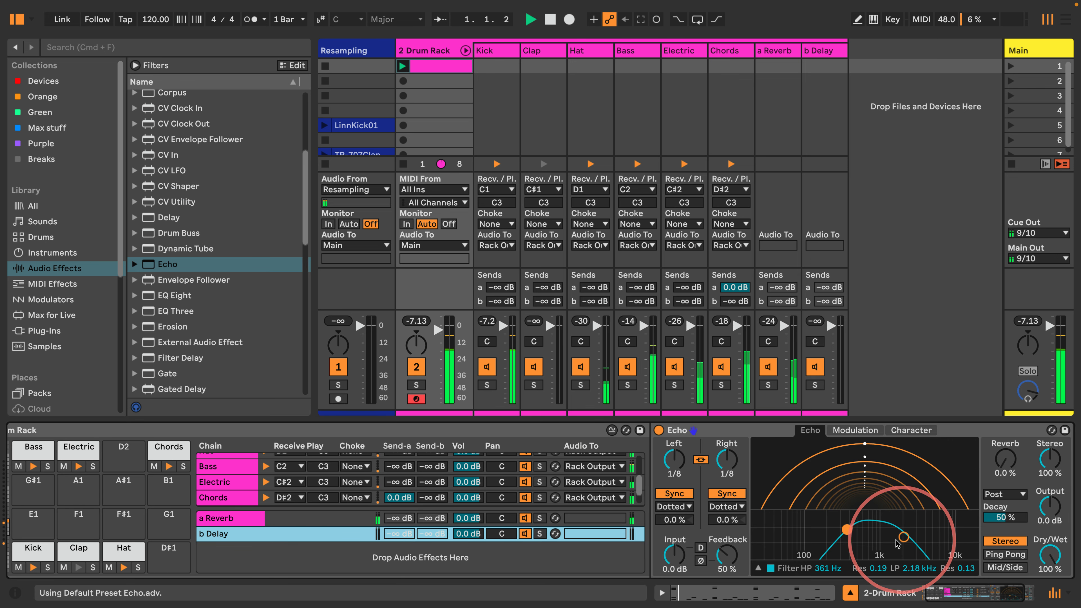
{"action": "left_click", "coordinate": [70, 454]}
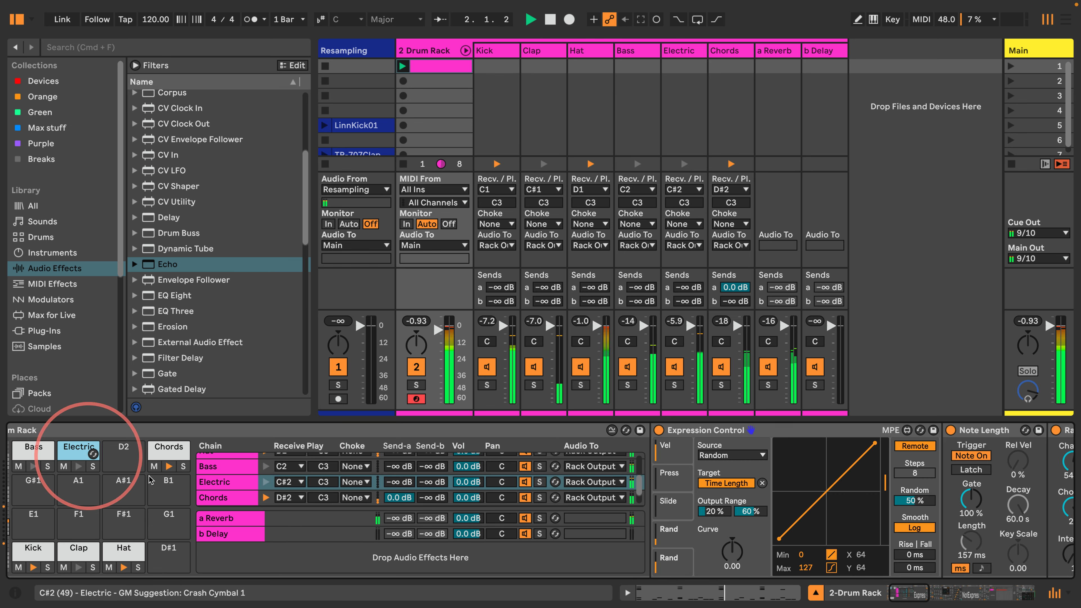
{"action": "left_click_drag", "start_coordinate": [430, 485], "coordinate": [430, 469]}
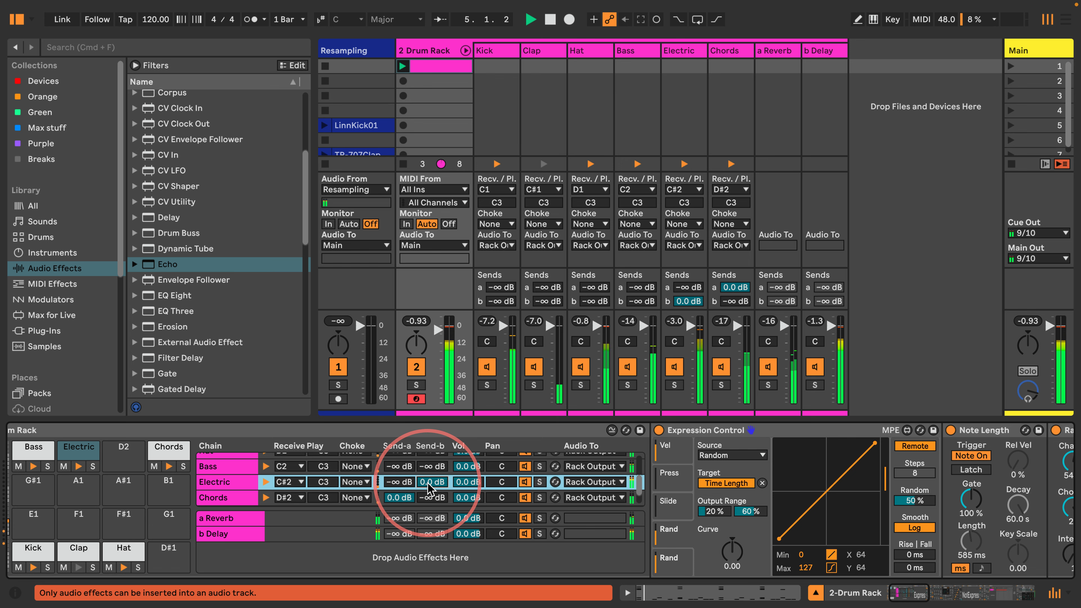
Lower the volume of both the Delay and Reverb return chains to -12.0 dB and restart playback
{"action": "left_click", "coordinate": [72, 455]}
{"action": "scroll", "coordinate": [784, 519], "scroll_direction": "right", "scroll_amount": 4}
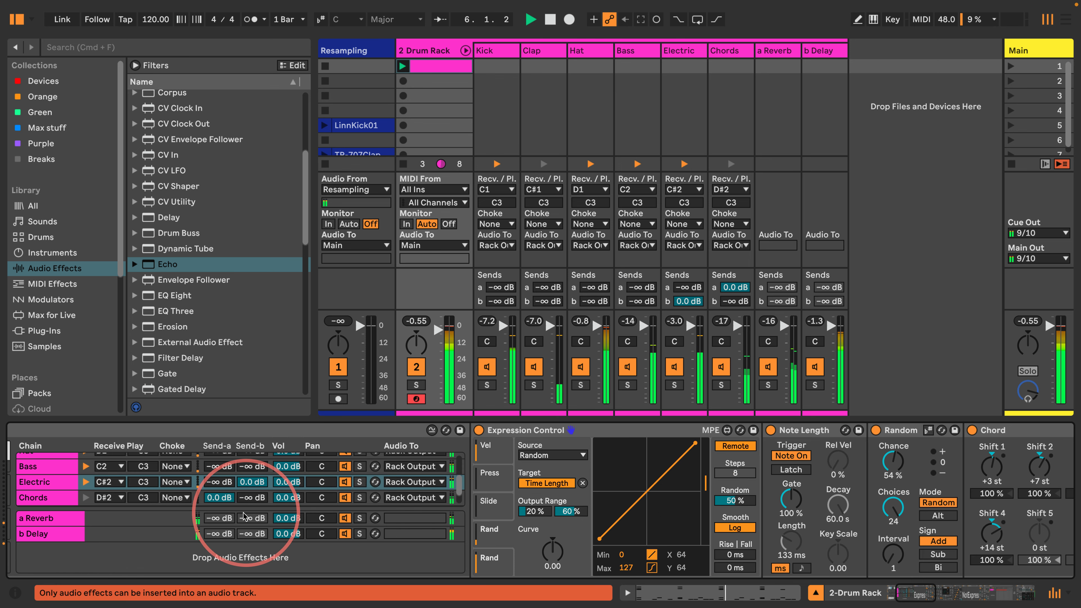
{"action": "scroll", "coordinate": [221, 507], "scroll_direction": "left", "scroll_amount": 3}
{"action": "left_click", "coordinate": [214, 533]}
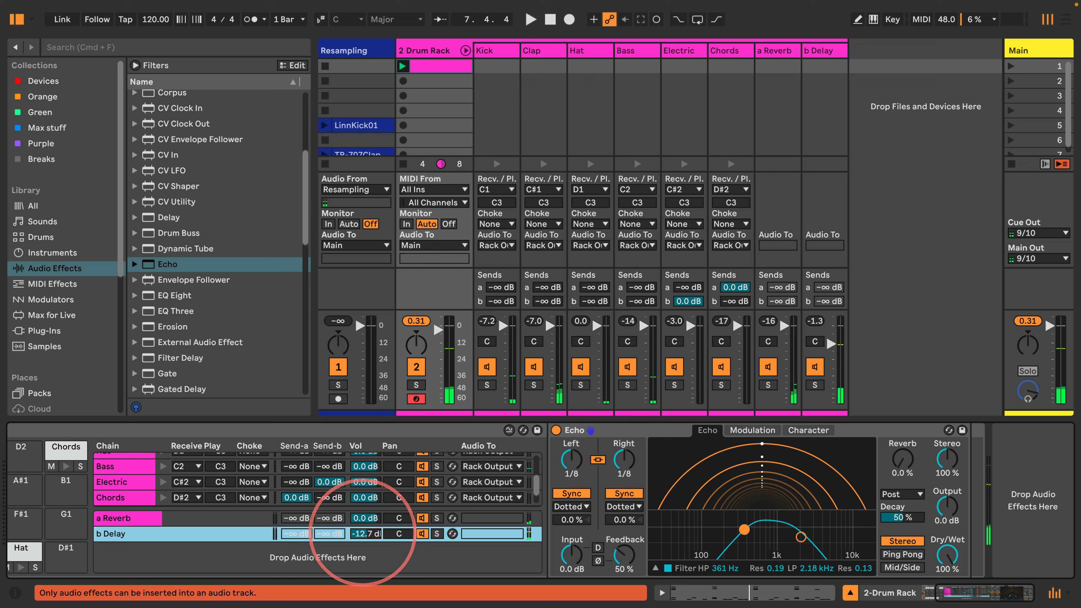
{"action": "left_click", "coordinate": [364, 519]}
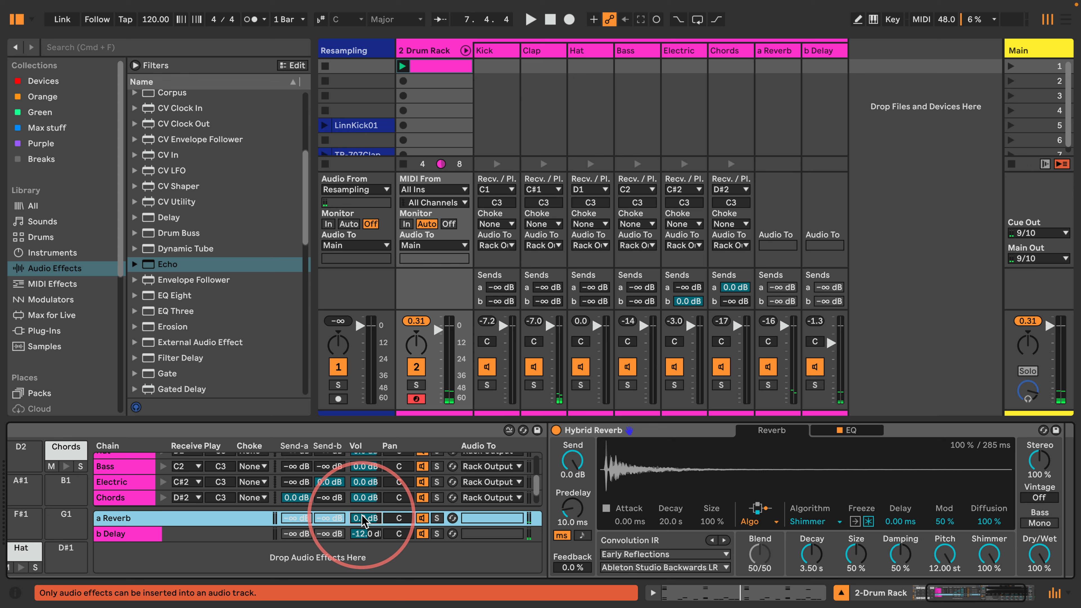
{"action": "key", "text": "space"}
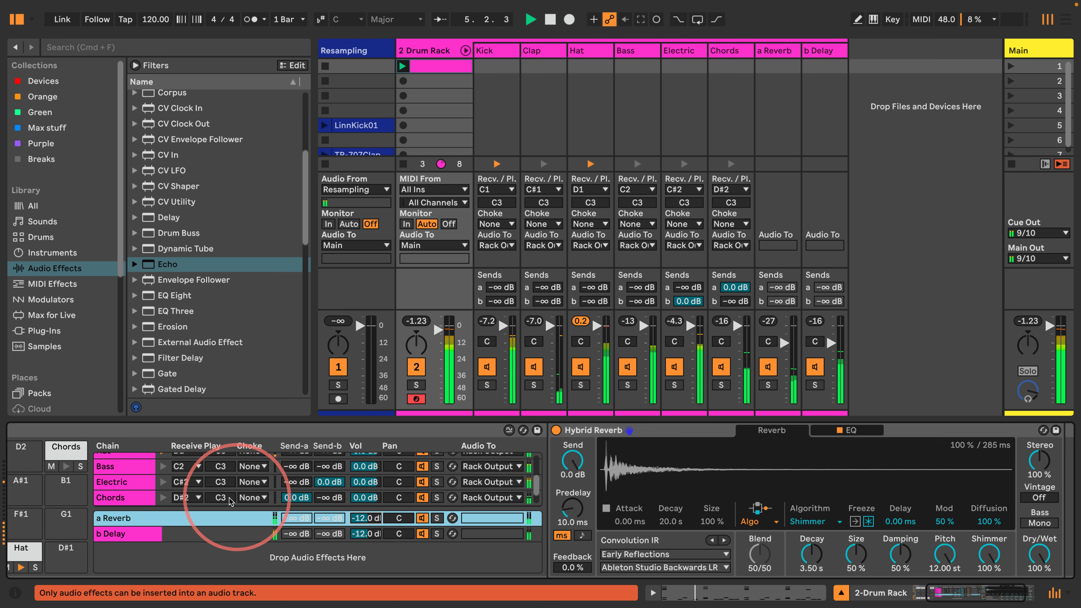
On the Electric chain, set Random to 37 and Out Hi to 55 in the Velocity device after the MIDI Effect Rack
{"action": "scroll", "coordinate": [226, 497], "scroll_direction": "up", "scroll_amount": 3}
{"action": "scroll", "coordinate": [222, 490], "scroll_direction": "left", "scroll_amount": 4}
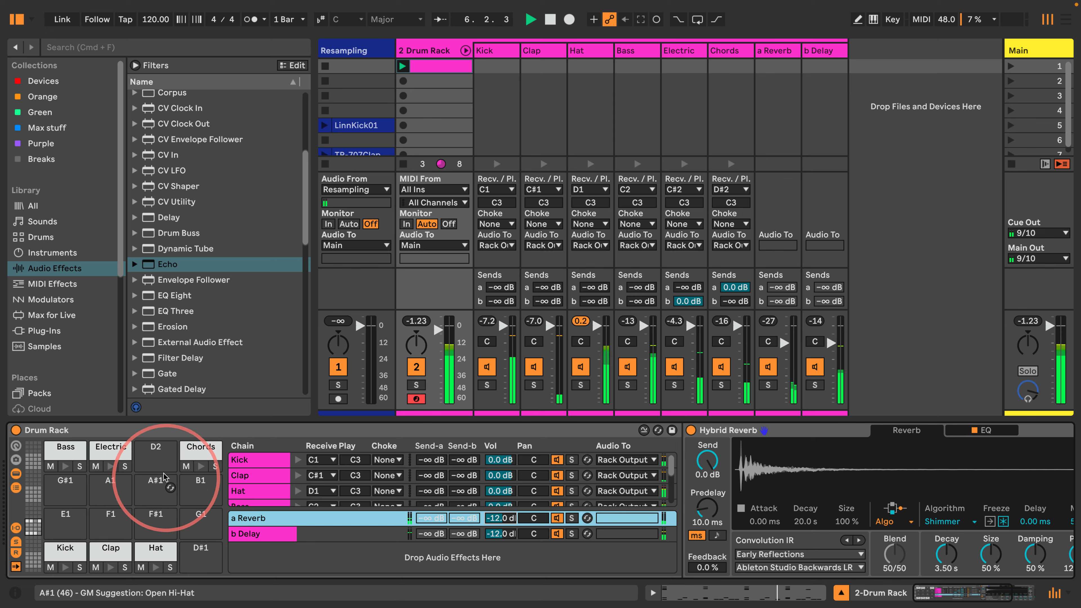
{"action": "left_click", "coordinate": [110, 450]}
{"action": "scroll", "coordinate": [552, 495], "scroll_direction": "right", "scroll_amount": 10}
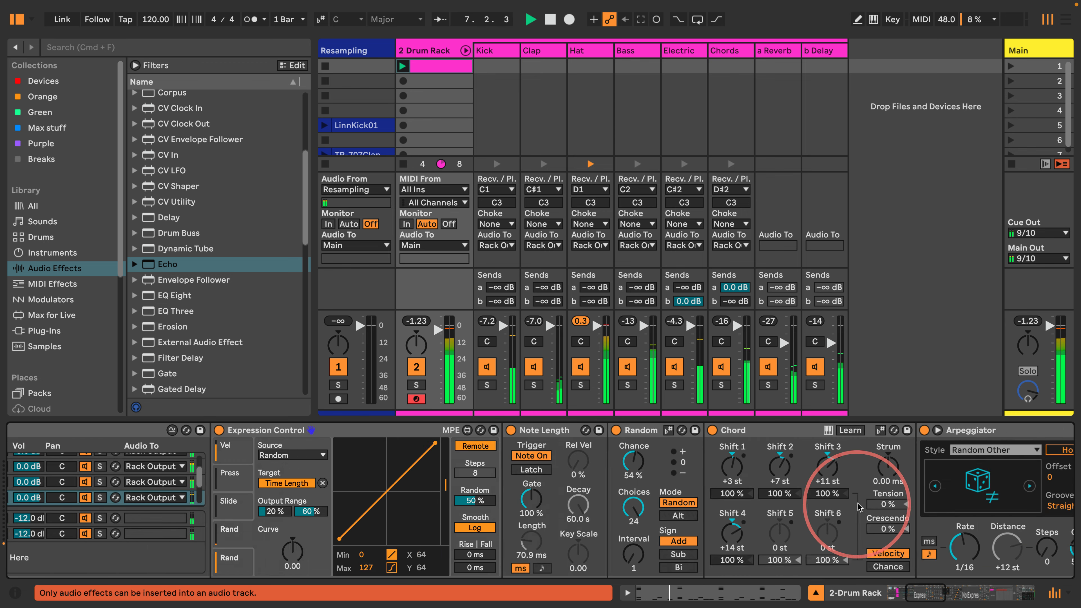
{"action": "scroll", "coordinate": [860, 507], "scroll_direction": "right", "scroll_amount": 15}
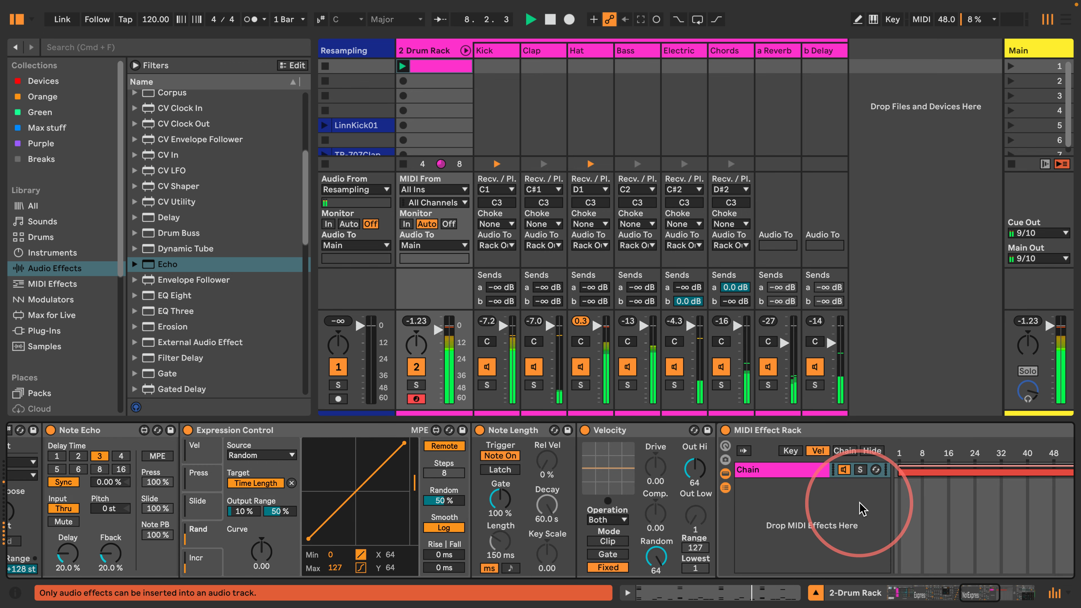
{"action": "scroll", "coordinate": [860, 507], "scroll_direction": "right", "scroll_amount": 5}
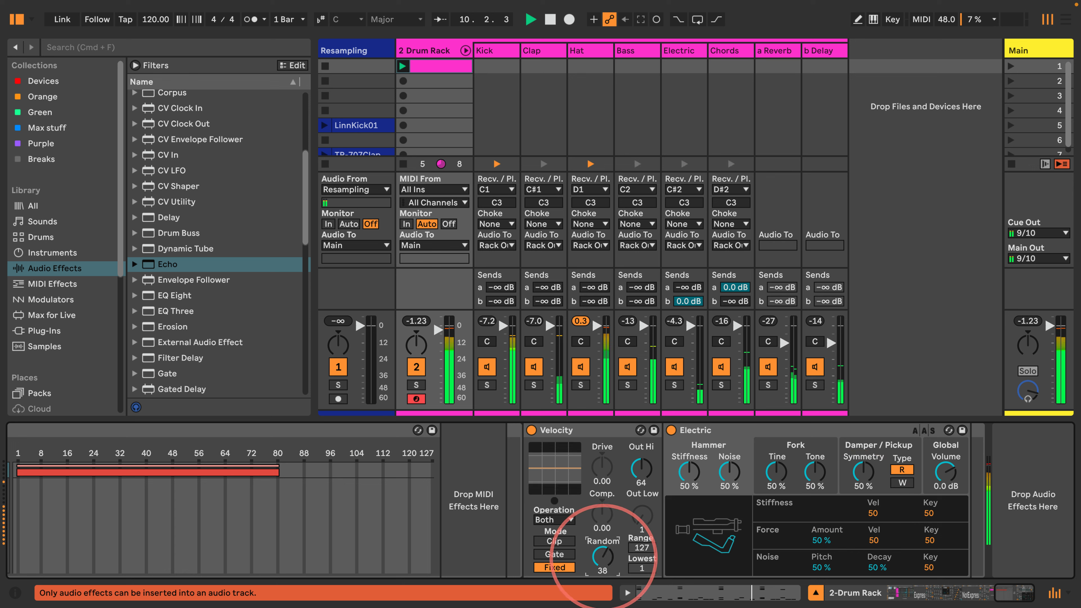
{"action": "left_click_drag", "start_coordinate": [604, 557], "coordinate": [603, 564]}
{"action": "left_click_drag", "start_coordinate": [641, 471], "coordinate": [642, 487]}
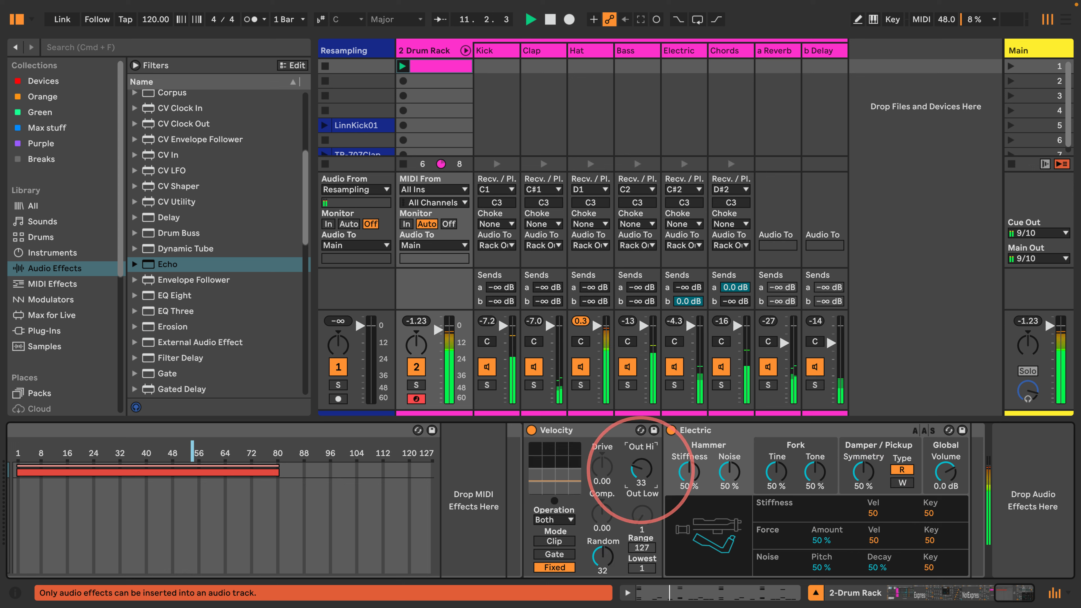
{"action": "left_click_drag", "start_coordinate": [602, 564], "coordinate": [602, 569]}
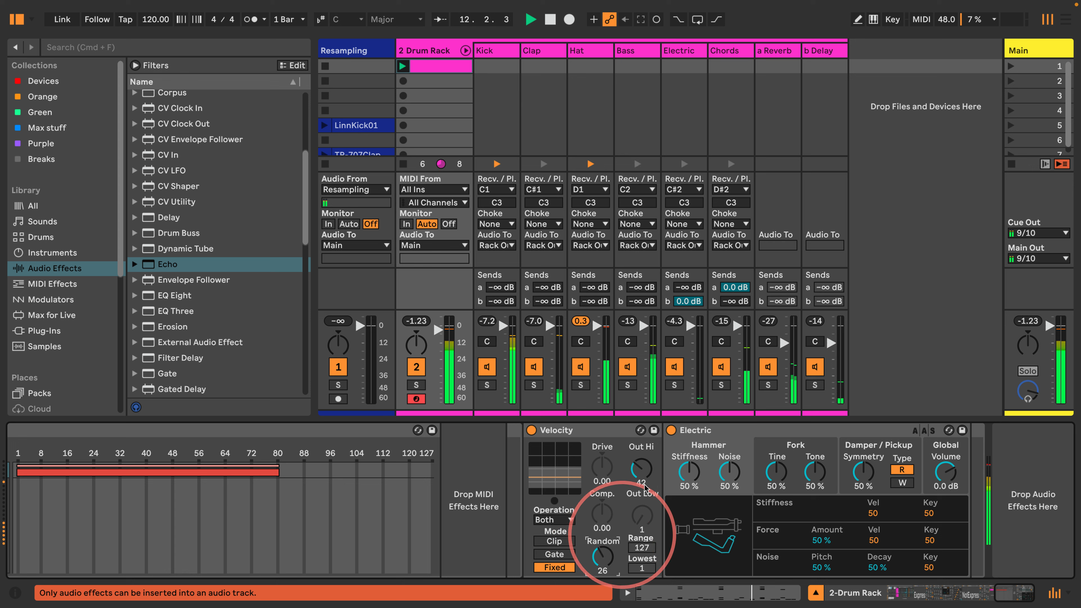
{"action": "left_click_drag", "start_coordinate": [640, 476], "coordinate": [640, 465]}
{"action": "left_click", "coordinate": [604, 556]}
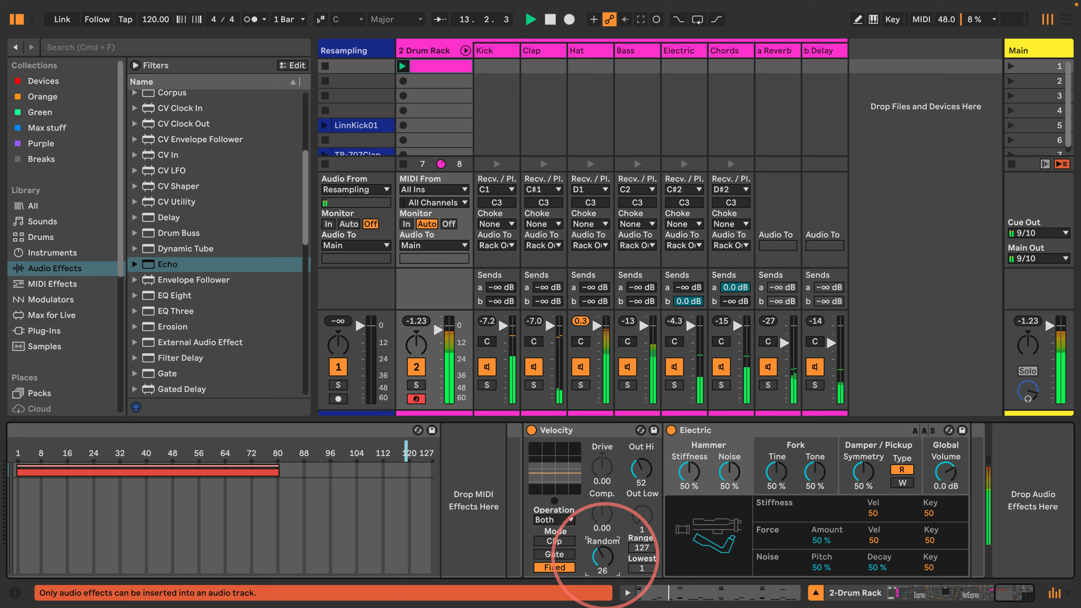
{"action": "left_click_drag", "start_coordinate": [604, 556], "coordinate": [603, 555]}
{"action": "left_click_drag", "start_coordinate": [641, 469], "coordinate": [641, 466]}
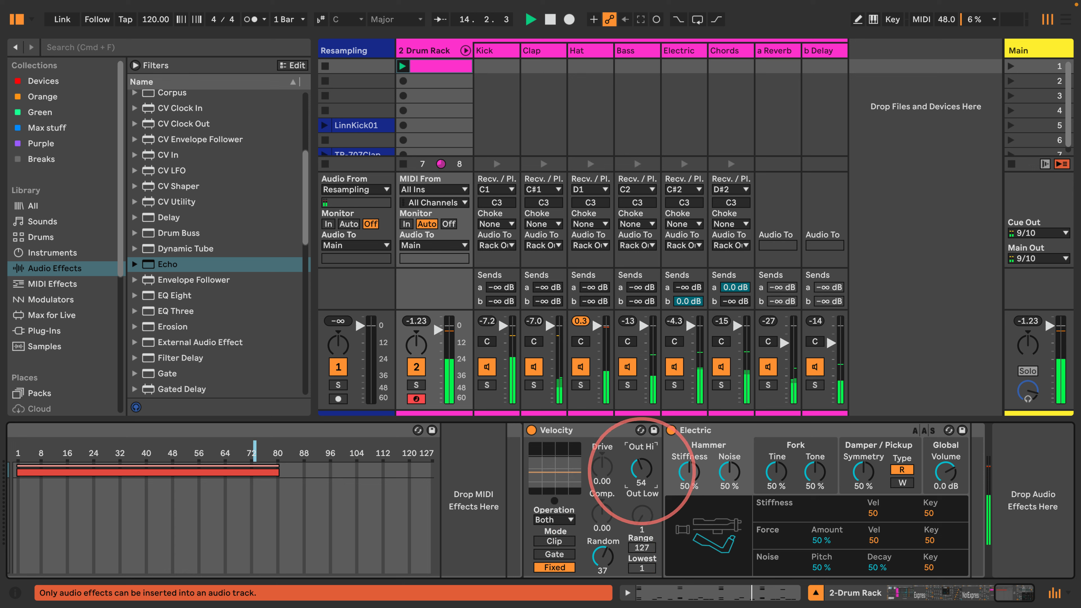
Load the Amp audio effect after the Electric instrument on the Electric chain
{"action": "left_click", "coordinate": [41, 252]}
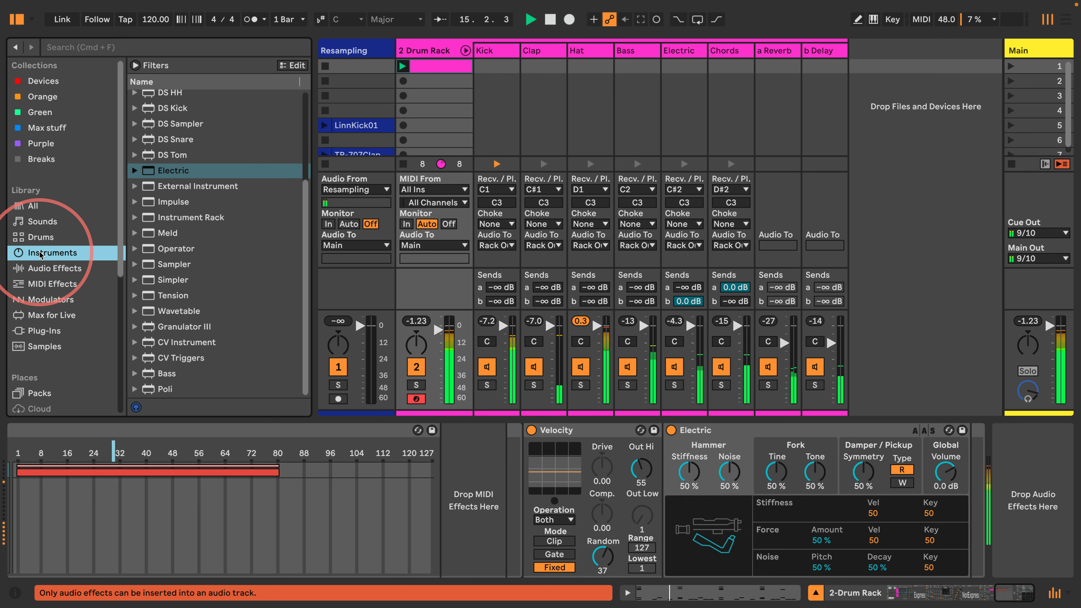
{"action": "left_click", "coordinate": [42, 268]}
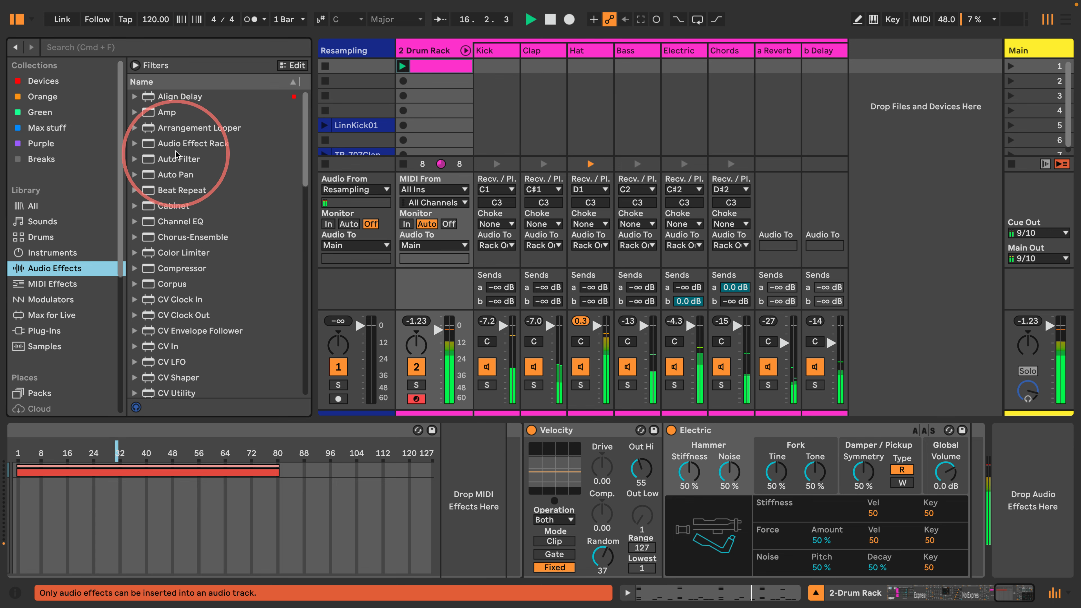
{"action": "left_click", "coordinate": [167, 112]}
{"action": "left_click_drag", "start_coordinate": [748, 367], "coordinate": [1031, 477]}
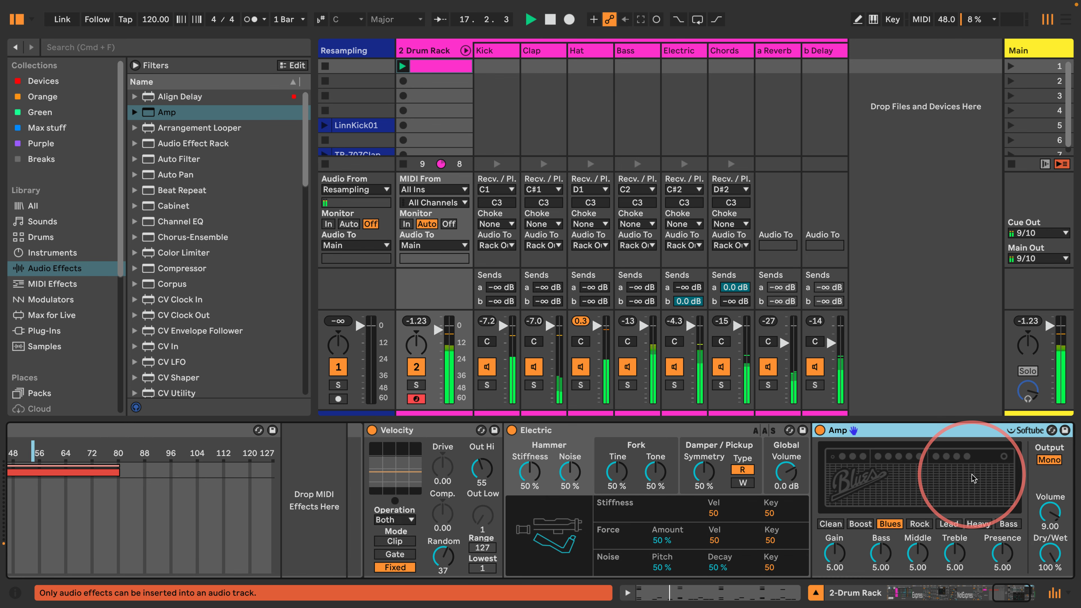
Switch the Amp on the Electric chain to the Rock model and set its Gain to 1.51
{"action": "left_click", "coordinate": [877, 525]}
{"action": "left_click", "coordinate": [920, 524]}
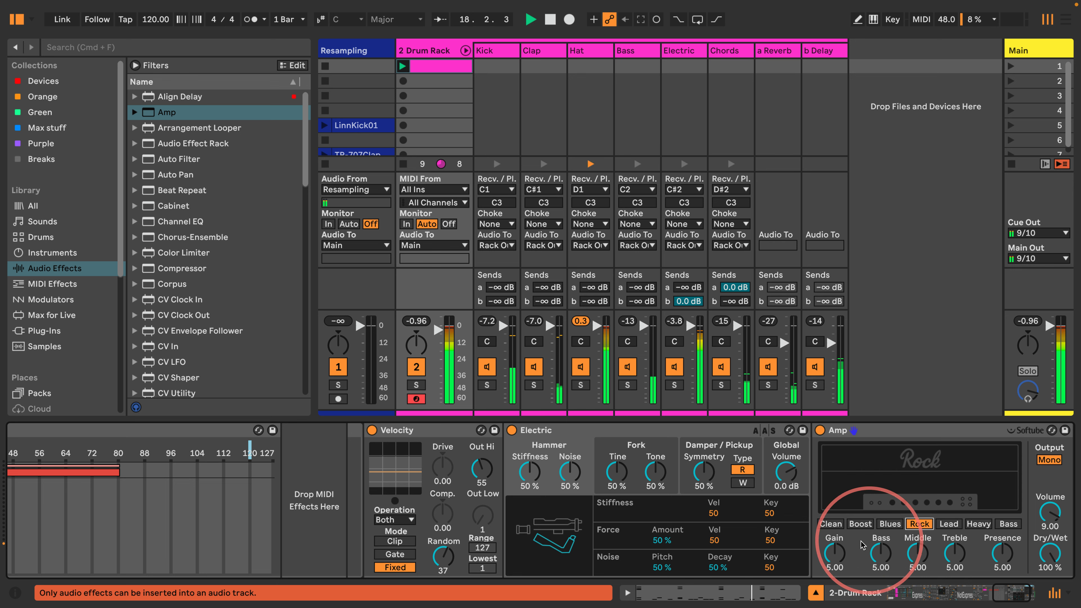
{"action": "left_click_drag", "start_coordinate": [834, 552], "coordinate": [835, 571]}
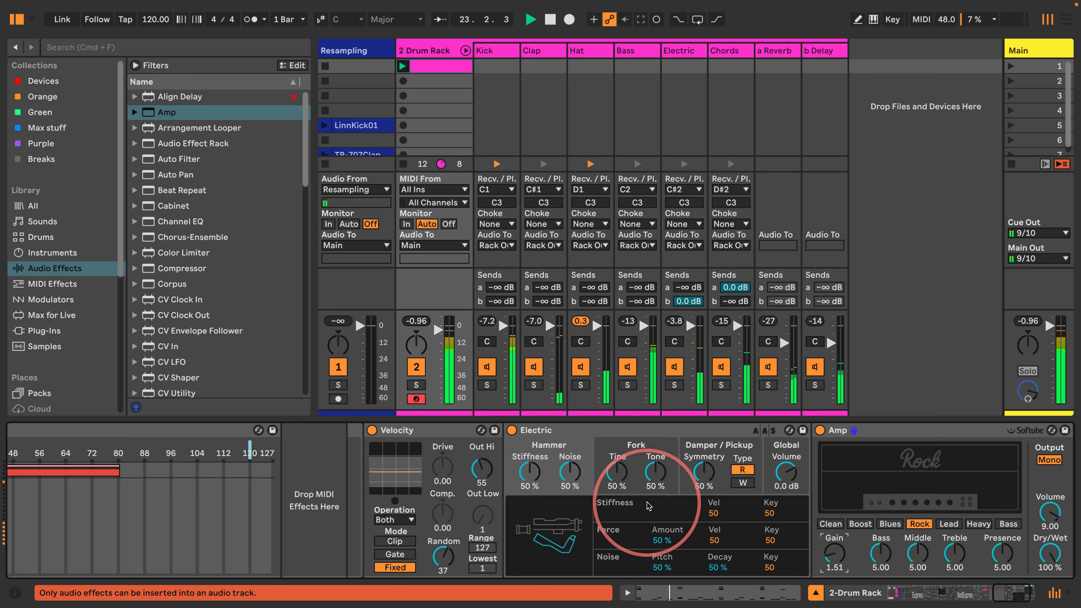
Load Auto Filter after DS HH on the Hat chain and set it as a high-pass filter at 1.91 kHz
{"action": "left_click_drag", "start_coordinate": [1000, 593], "coordinate": [796, 579]}
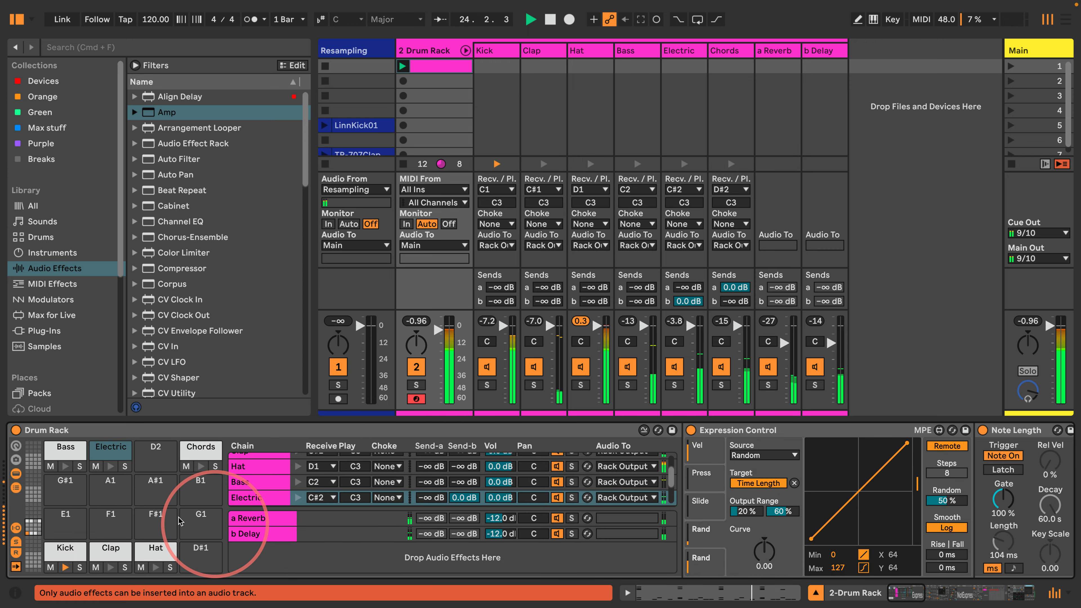
{"action": "left_click", "coordinate": [54, 454]}
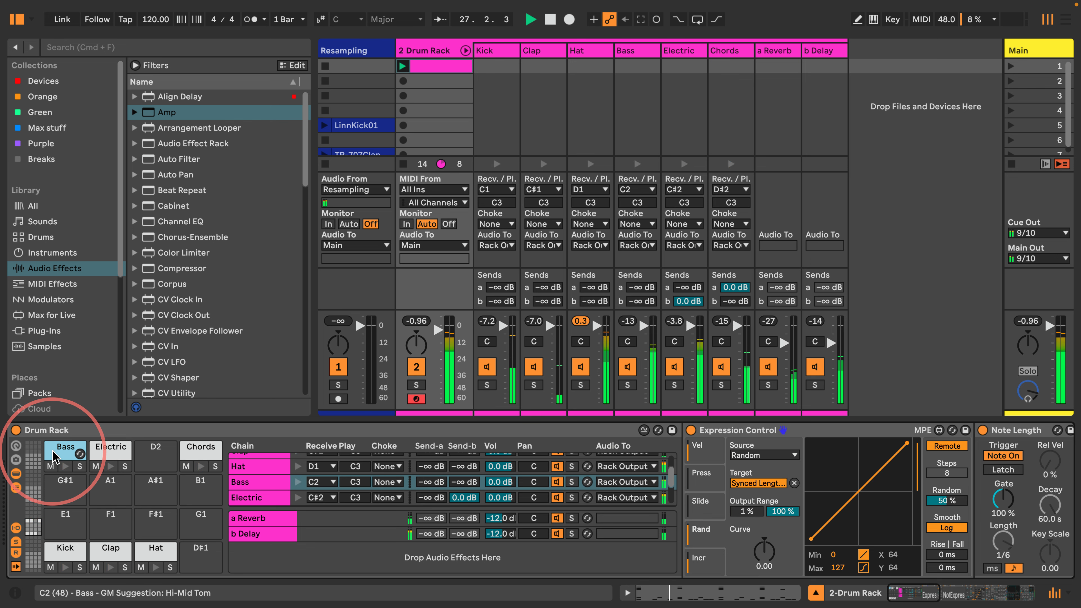
{"action": "left_click", "coordinate": [150, 552]}
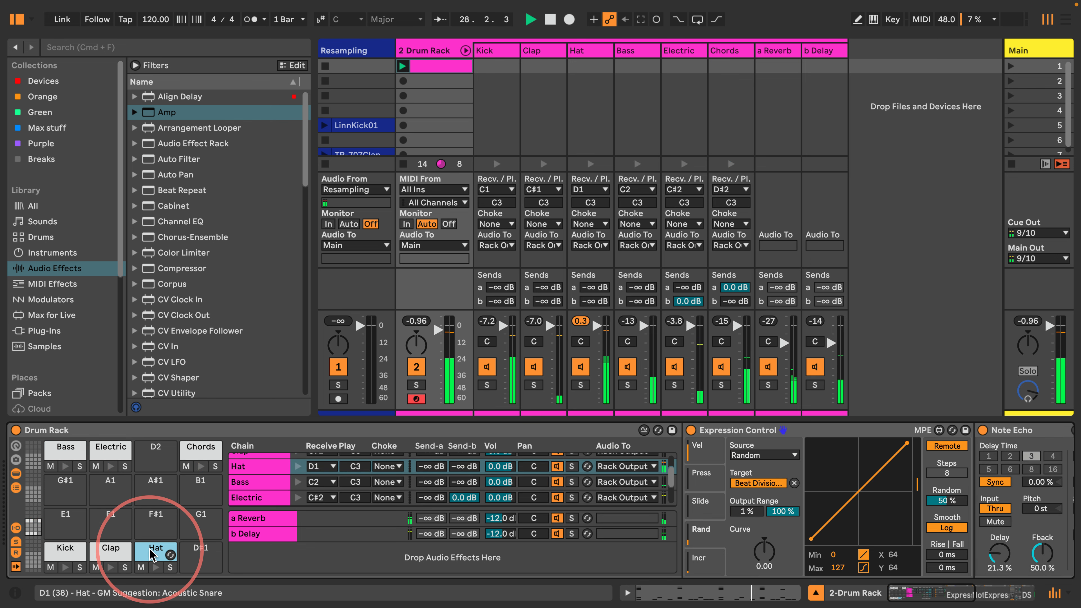
{"action": "left_click_drag", "start_coordinate": [150, 550], "coordinate": [243, 509]}
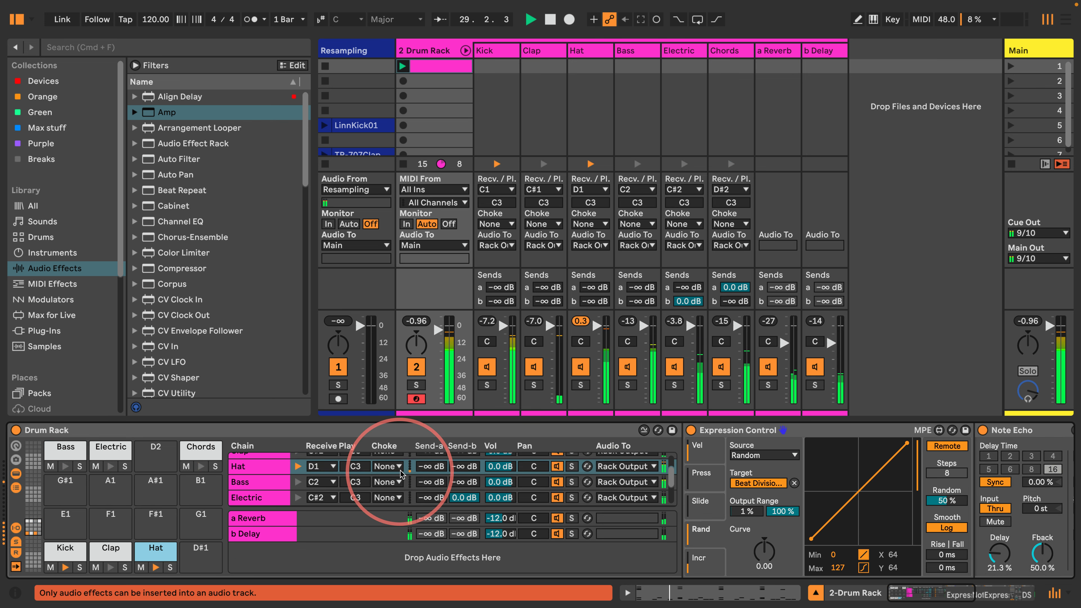
{"action": "scroll", "coordinate": [749, 515], "scroll_direction": "right", "scroll_amount": 10}
{"action": "scroll", "coordinate": [731, 509], "scroll_direction": "right", "scroll_amount": 5}
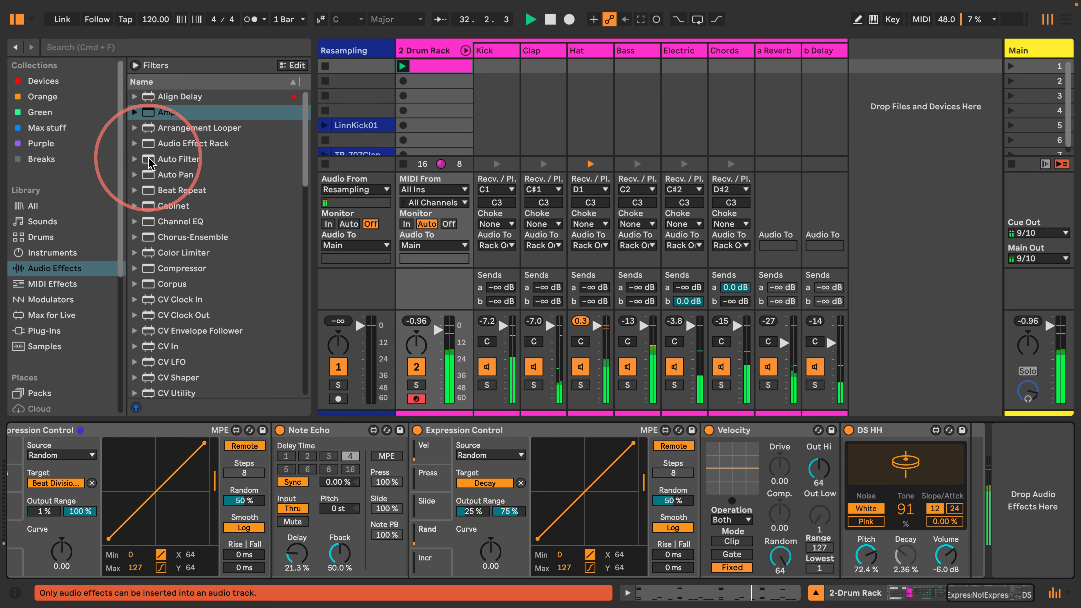
{"action": "left_click_drag", "start_coordinate": [149, 161], "coordinate": [986, 522]}
{"action": "left_click_drag", "start_coordinate": [825, 527], "coordinate": [896, 523]}
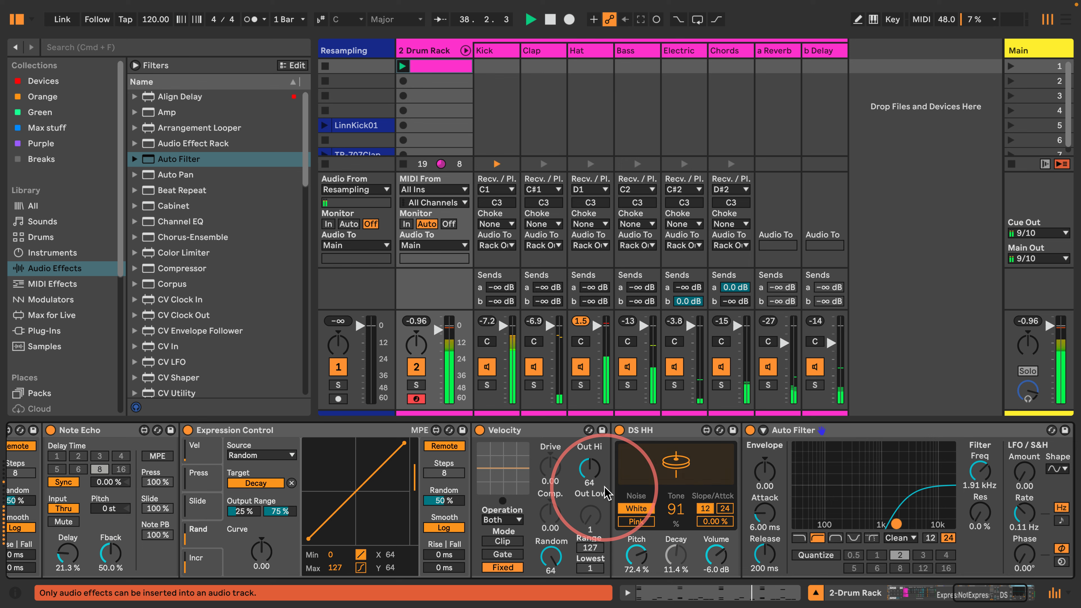
Inspect the Hat chain's devices, the Kick chain and the Hybrid Reverb on the Reverb return chain
{"action": "scroll", "coordinate": [581, 487], "scroll_direction": "left", "scroll_amount": 10}
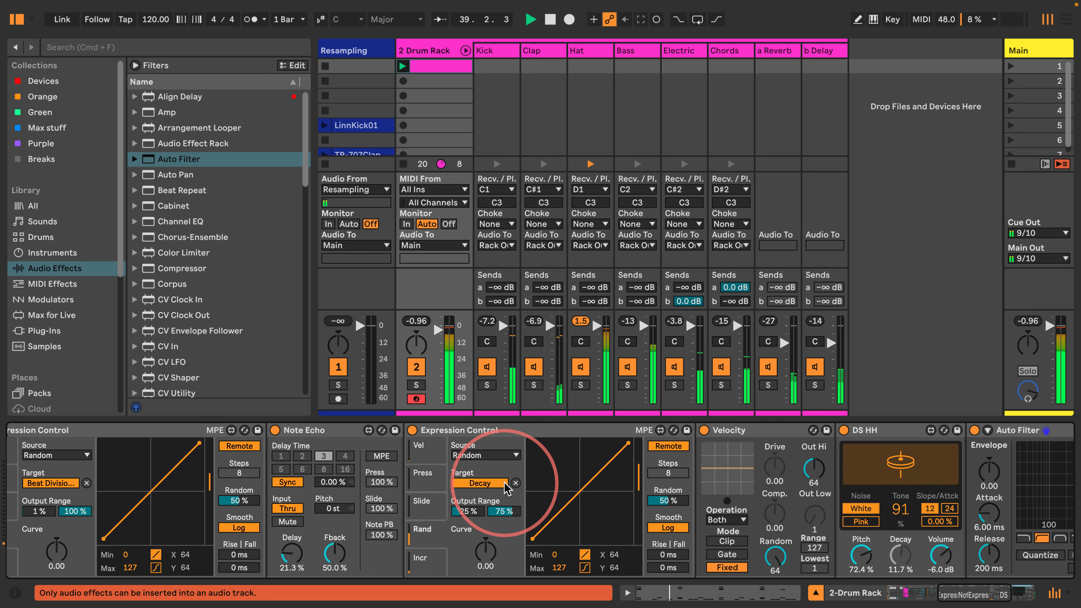
{"action": "scroll", "coordinate": [504, 487], "scroll_direction": "left", "scroll_amount": 2}
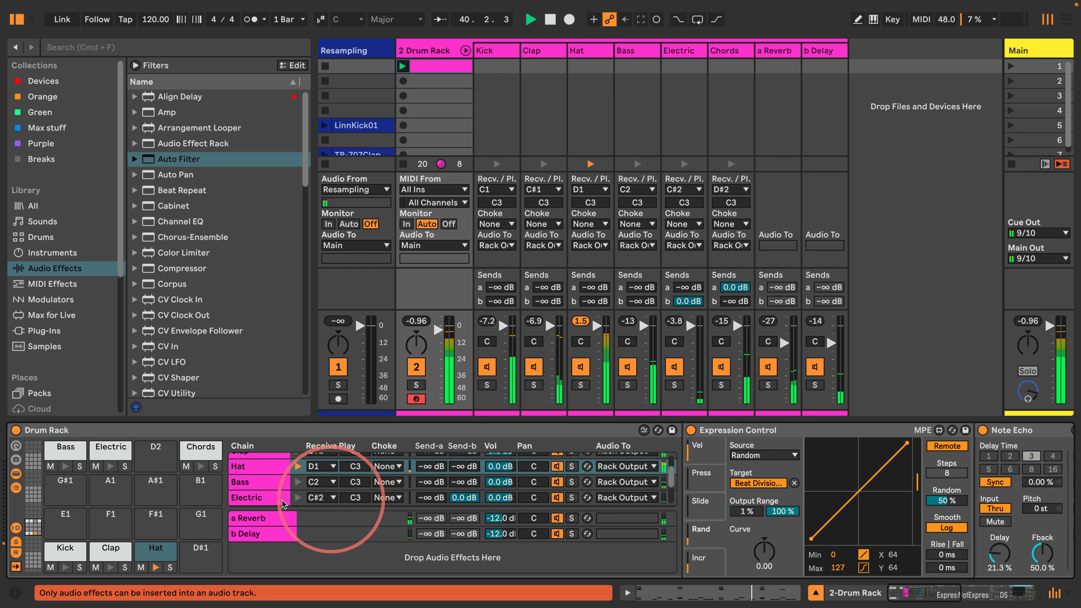
{"action": "left_click", "coordinate": [59, 551]}
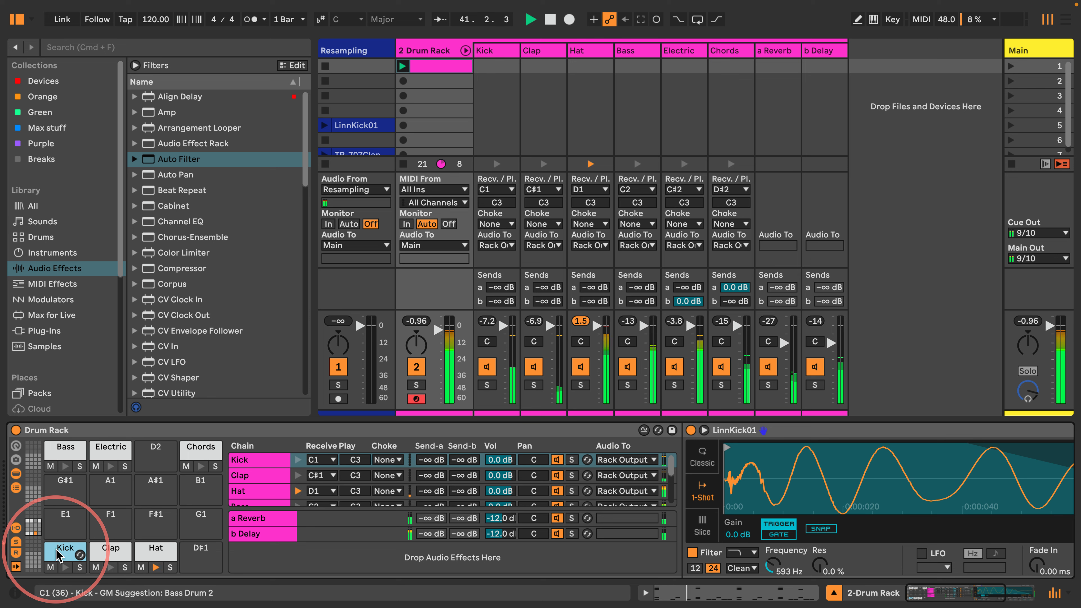
{"action": "left_click", "coordinate": [247, 518]}
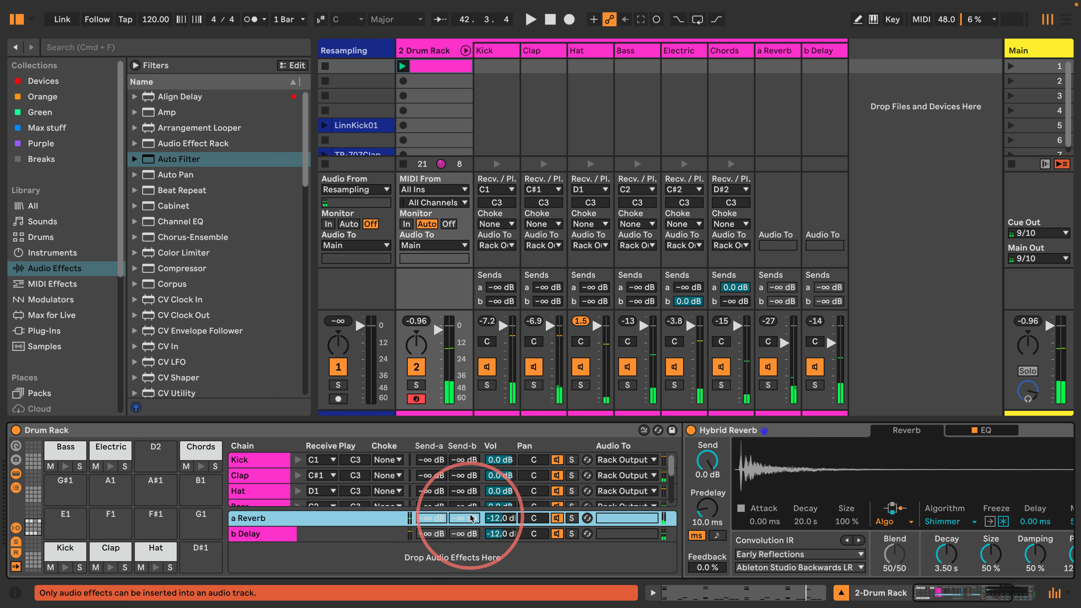
{"action": "scroll", "coordinate": [464, 486], "scroll_direction": "right", "scroll_amount": 4}
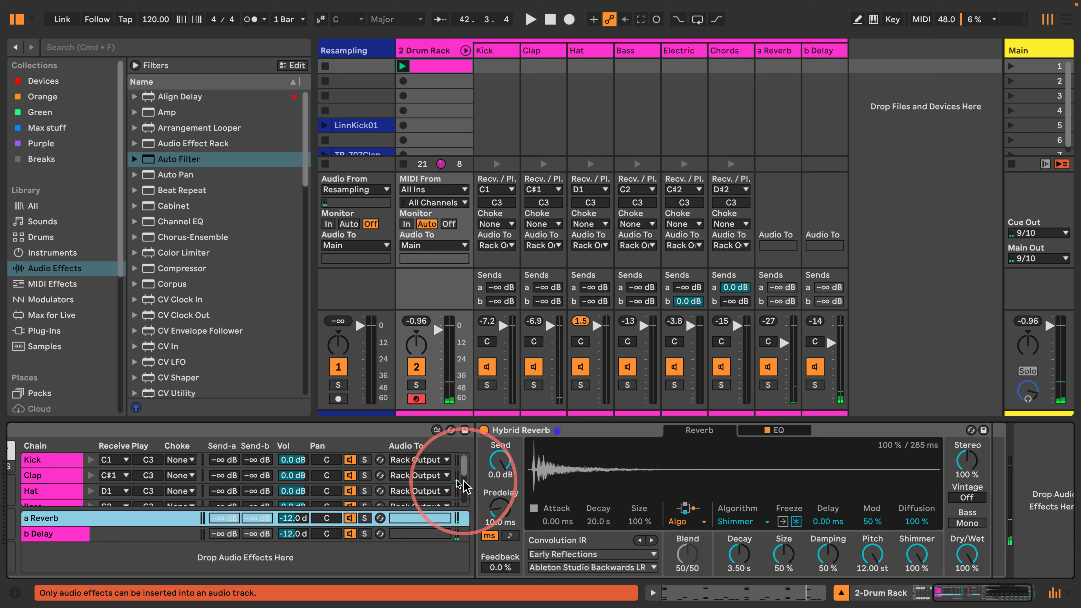
{"action": "scroll", "coordinate": [458, 483], "scroll_direction": "left", "scroll_amount": 4}
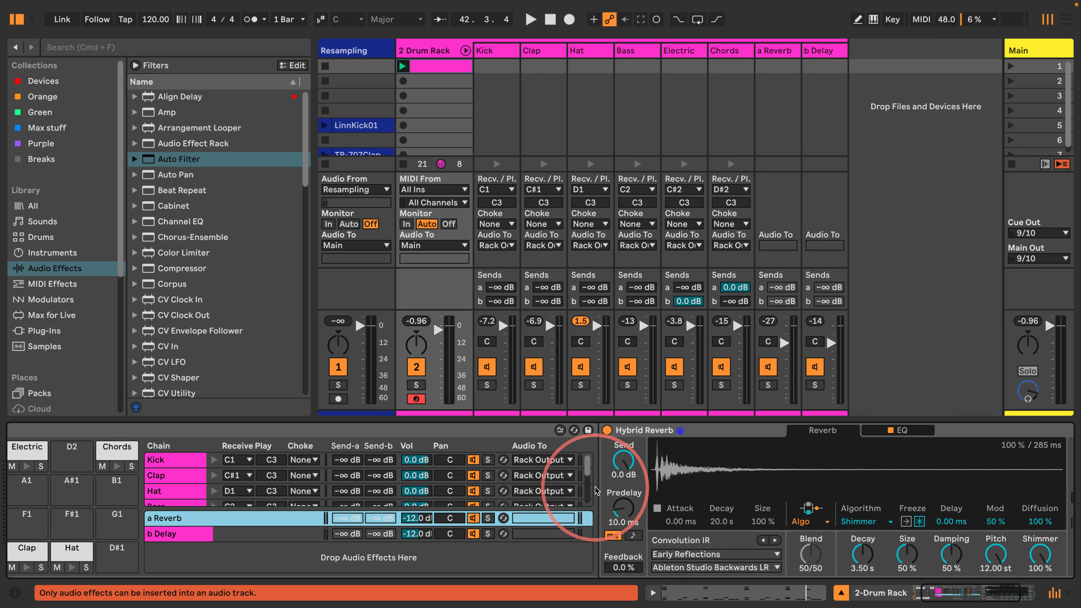
{"action": "scroll", "coordinate": [715, 498], "scroll_direction": "right", "scroll_amount": 4}
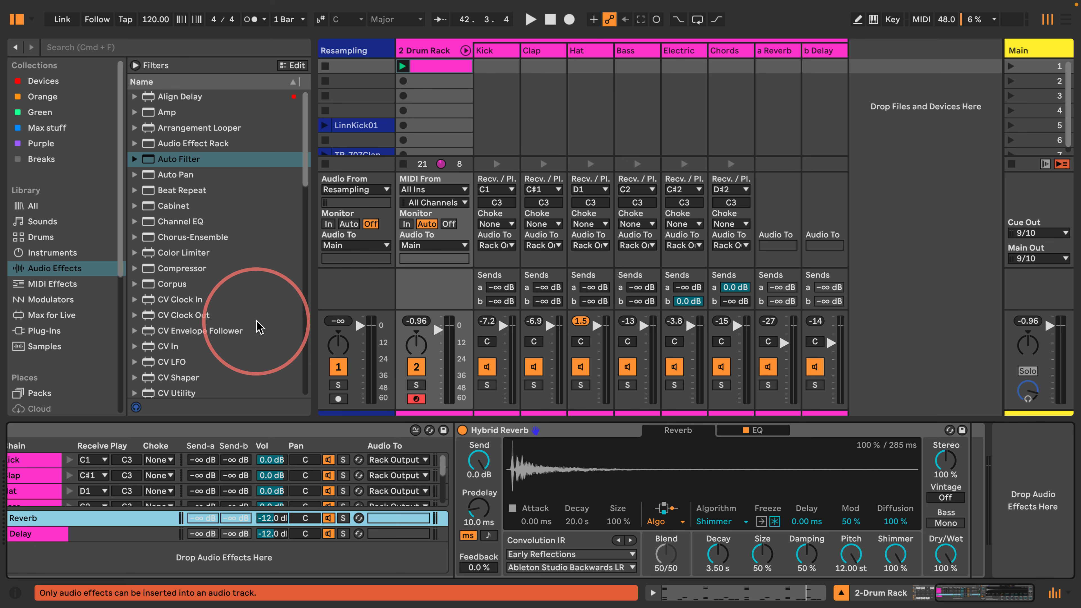
{"action": "scroll", "coordinate": [222, 469], "scroll_direction": "left", "scroll_amount": 4}
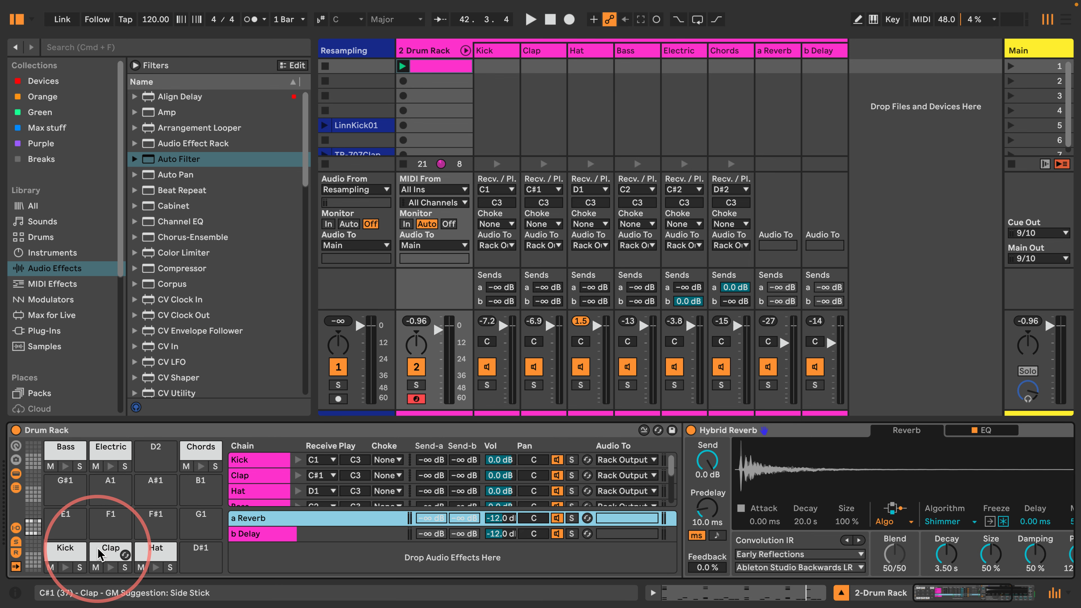
Create a third return chain in the Drum Rack and name it Side Chain Bus
{"action": "left_click_drag", "start_coordinate": [100, 554], "coordinate": [257, 557]}
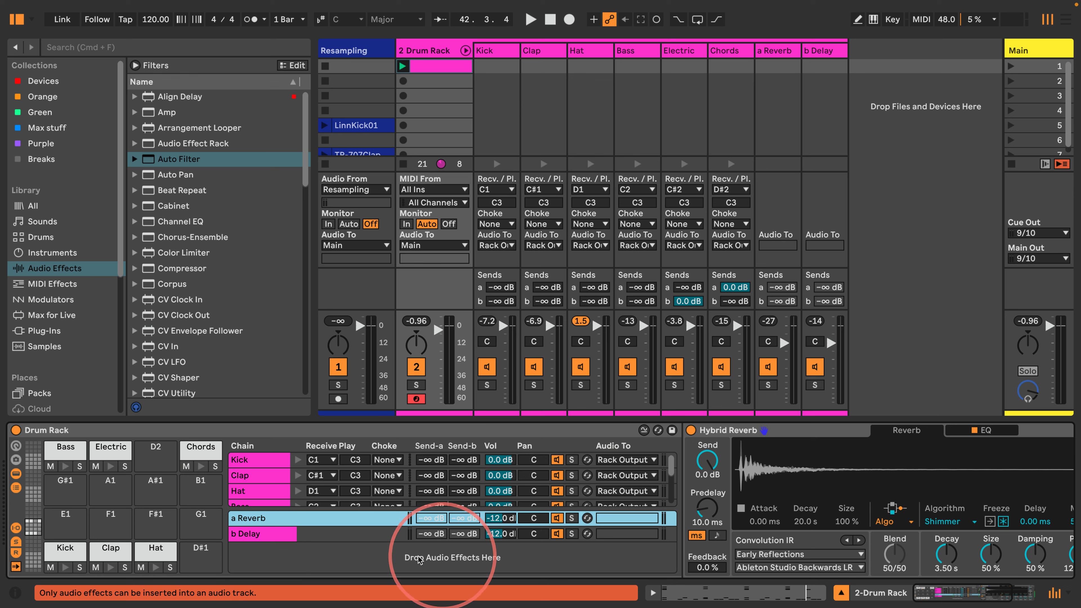
{"action": "right_click", "coordinate": [257, 564]}
{"action": "left_click", "coordinate": [268, 561]}
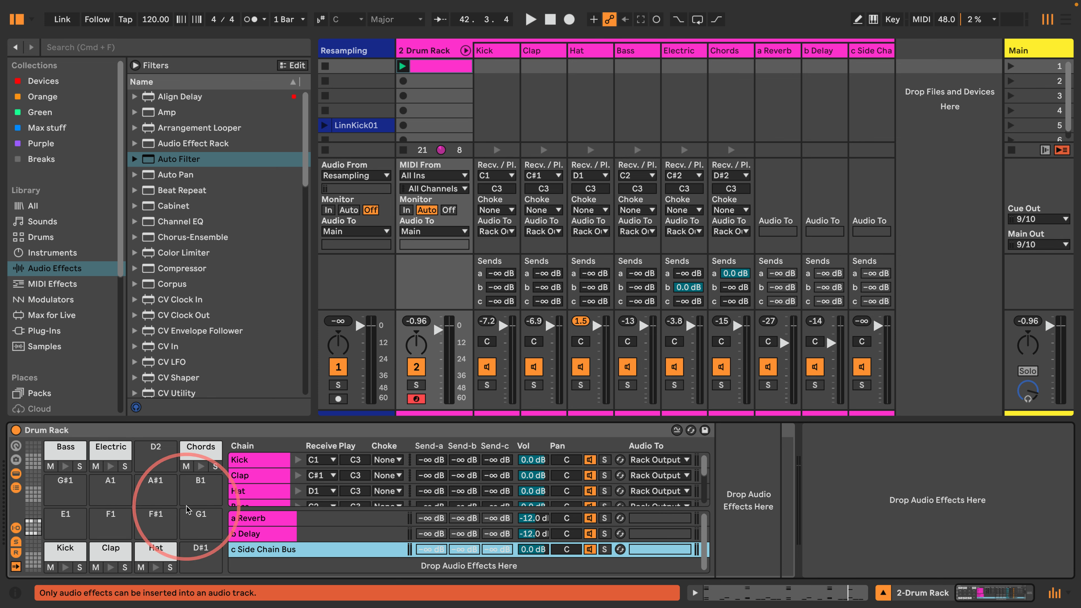
Set the Kick and Clap chains' sends to the Side Chain Bus return to 0.0 dB
{"action": "left_click", "coordinate": [279, 458]}
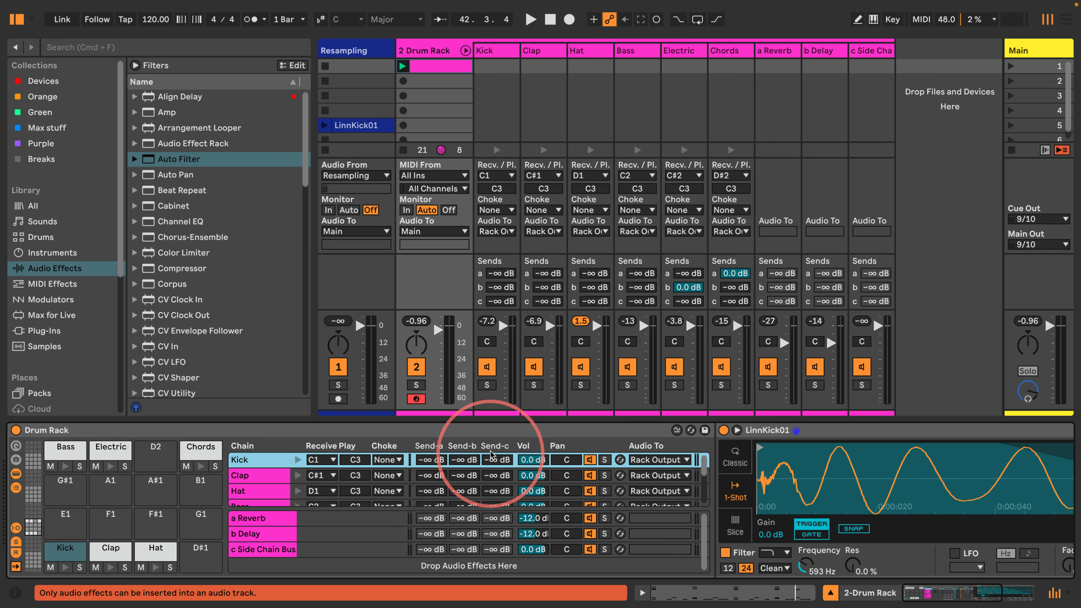
{"action": "left_click_drag", "start_coordinate": [489, 458], "coordinate": [490, 409]}
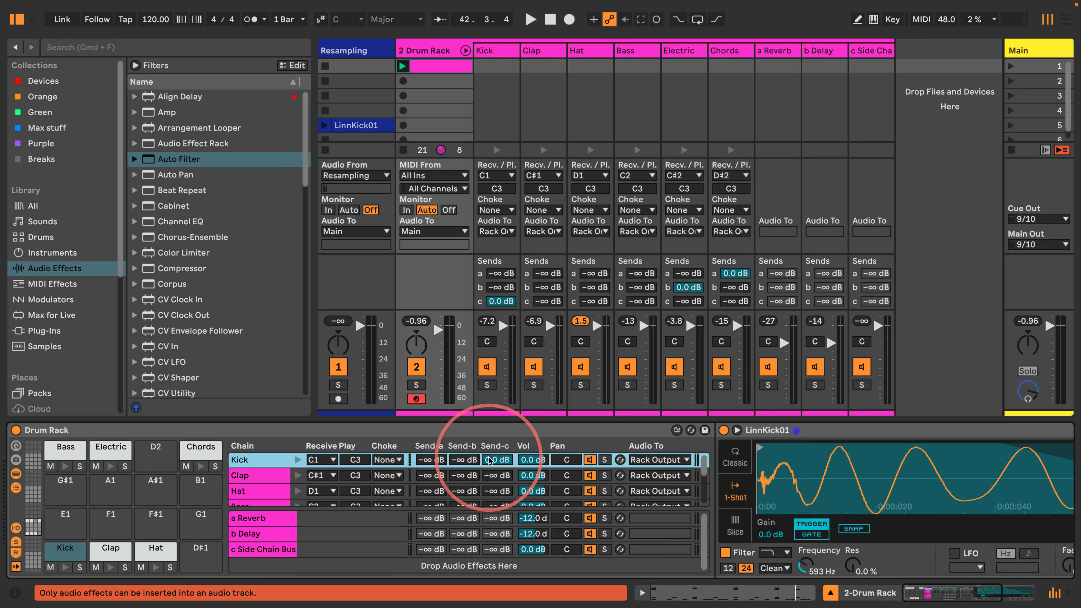
{"action": "left_click_drag", "start_coordinate": [492, 477], "coordinate": [492, 428]}
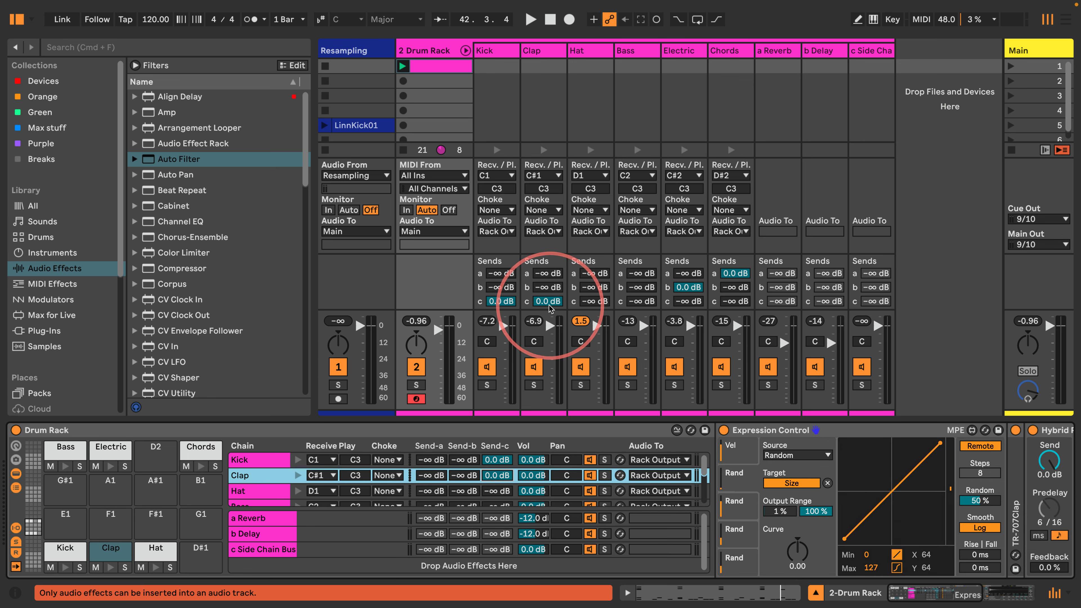
{"action": "left_click_drag", "start_coordinate": [501, 301], "coordinate": [501, 278]}
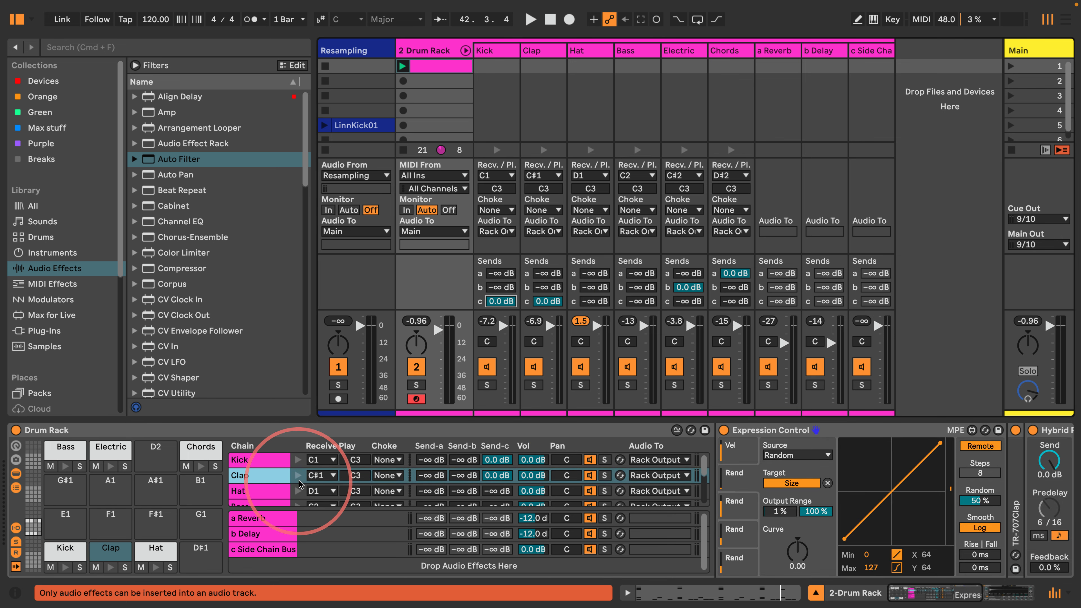
Start playback and solo the Side Chain Bus return chain to hear its signal
{"action": "key", "text": "space"}
{"action": "left_click", "coordinate": [261, 549]}
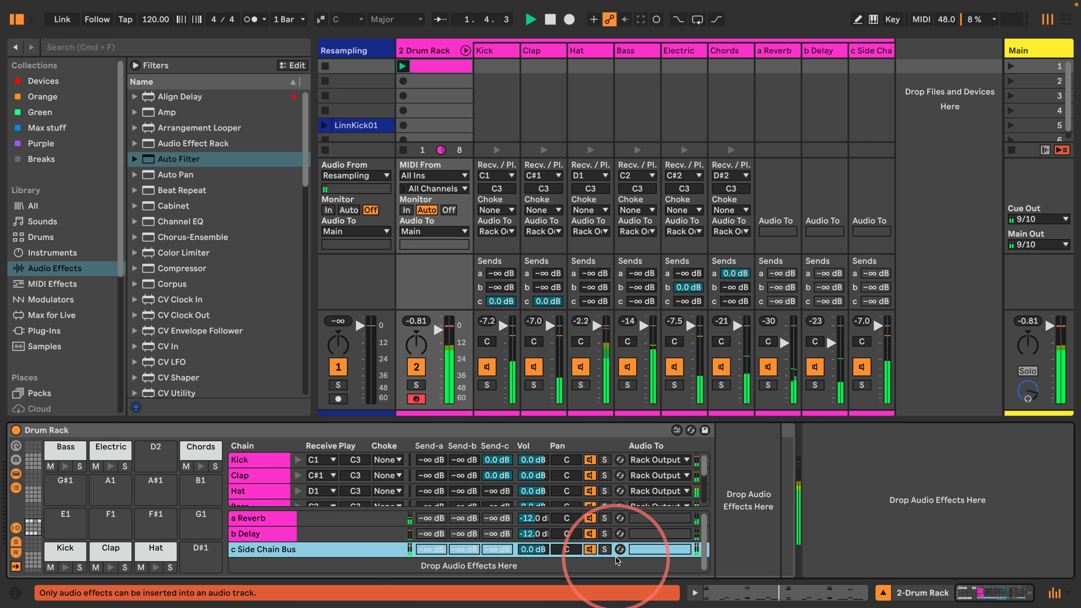
{"action": "left_click", "coordinate": [605, 549]}
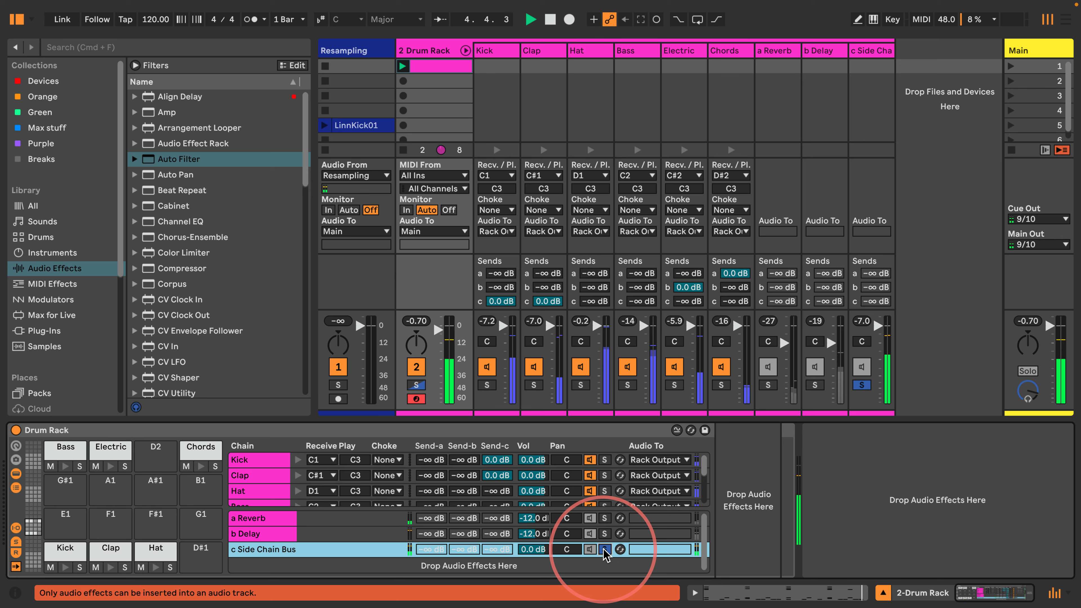
Remove the Expression Control and Hybrid Reverb devices from the Clap chain, keeping only the TR-707Clap instrument
{"action": "left_click", "coordinate": [645, 475]}
{"action": "left_click", "coordinate": [646, 478]}
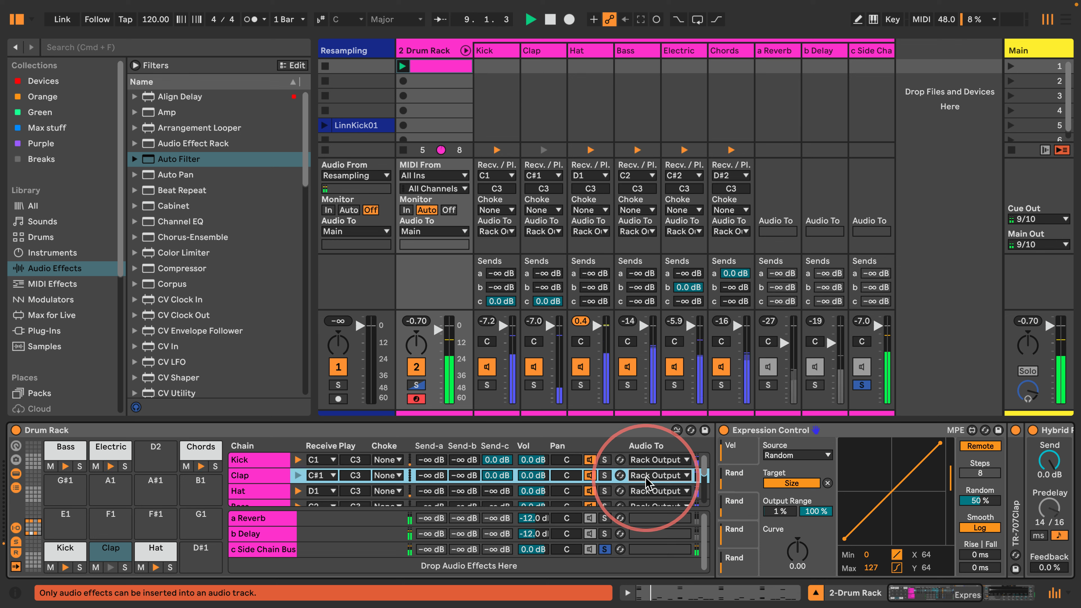
{"action": "left_click", "coordinate": [110, 552]}
{"action": "scroll", "coordinate": [856, 447], "scroll_direction": "right", "scroll_amount": 10}
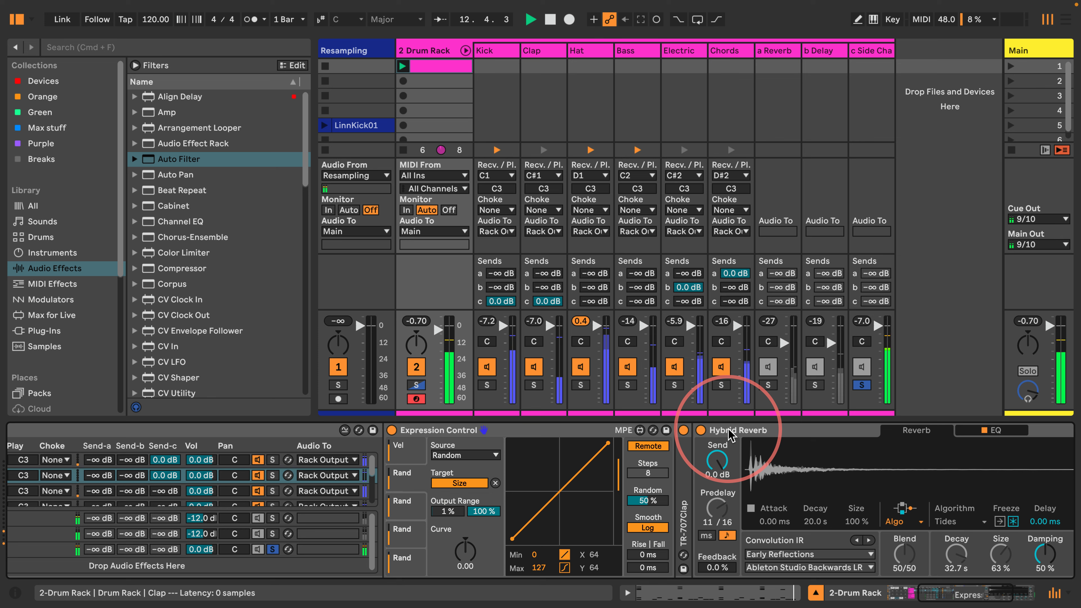
{"action": "left_click", "coordinate": [509, 433]}
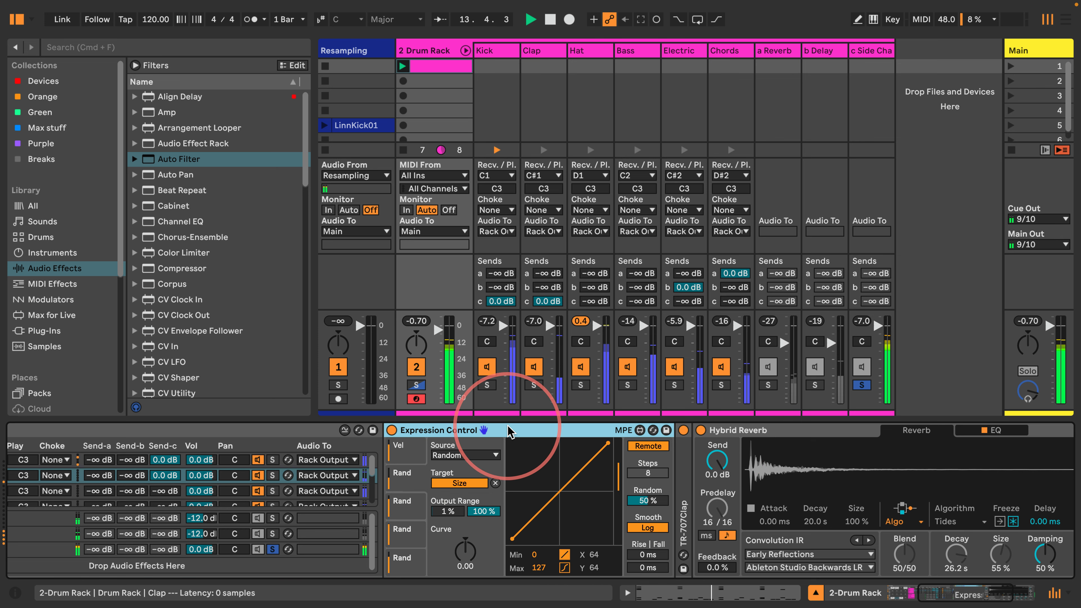
{"action": "left_click_drag", "start_coordinate": [509, 433], "coordinate": [483, 469]}
{"action": "scroll", "coordinate": [482, 469], "scroll_direction": "left", "scroll_amount": 3}
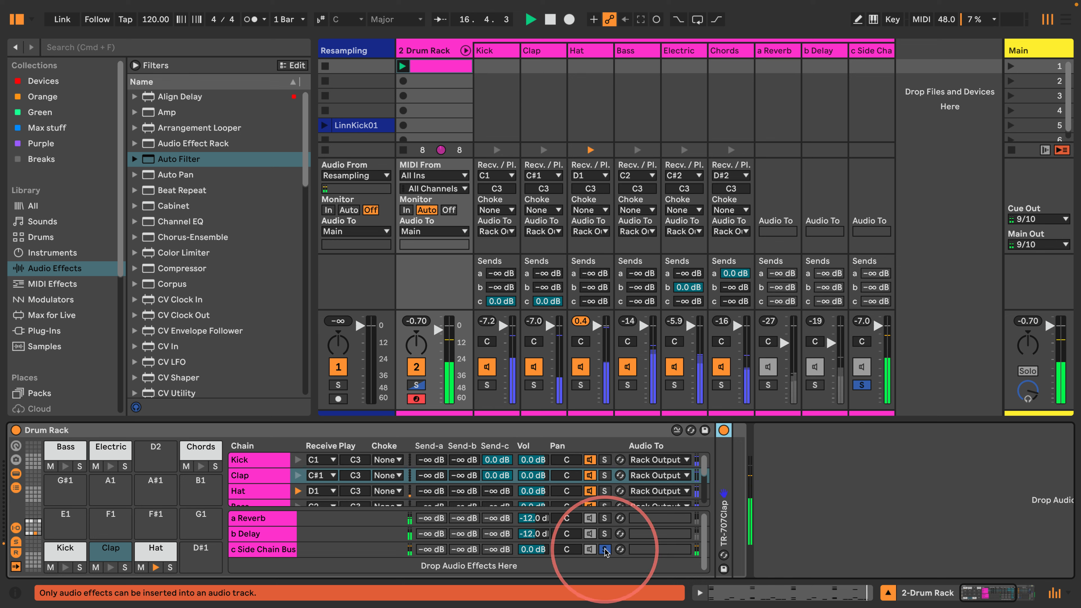
Unsolo and mute the Side Chain Bus return chain, and select the Reverb return chain
{"action": "left_click", "coordinate": [67, 551]}
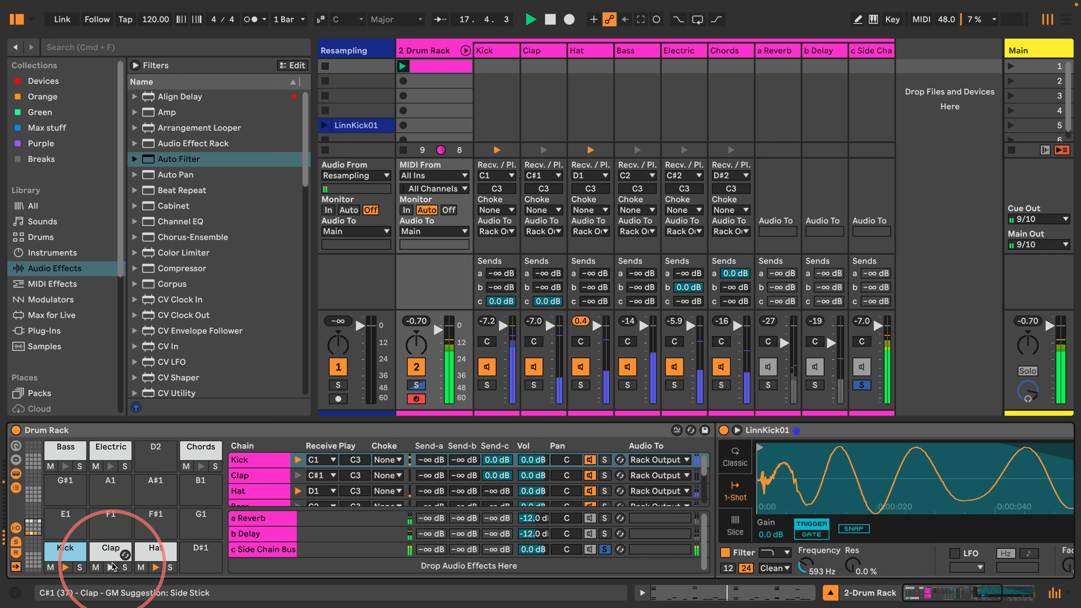
{"action": "left_click", "coordinate": [112, 553]}
{"action": "left_click", "coordinate": [256, 549]}
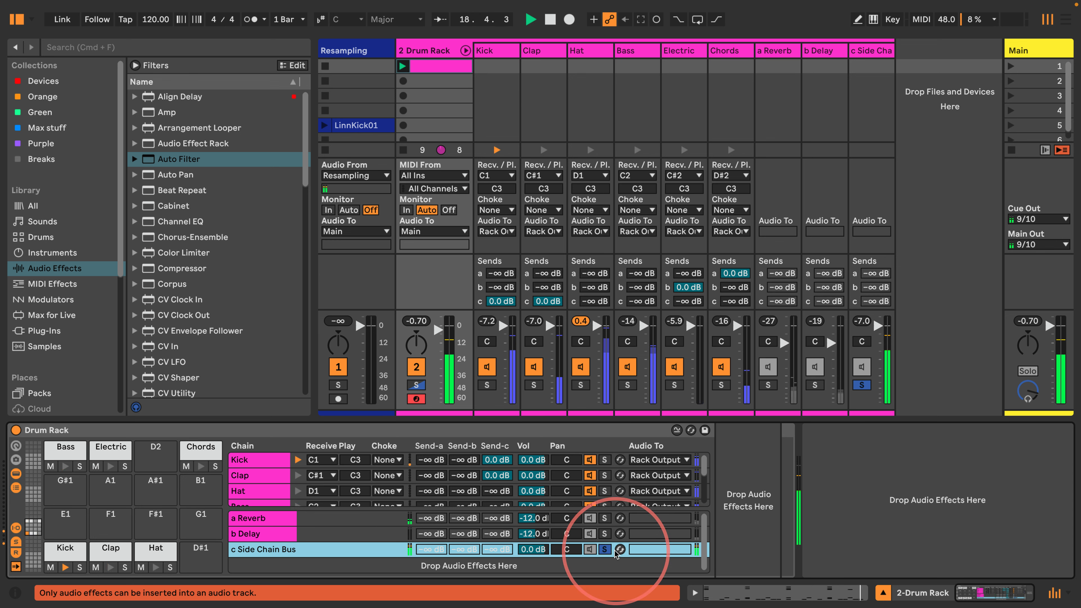
{"action": "left_click", "coordinate": [605, 550]}
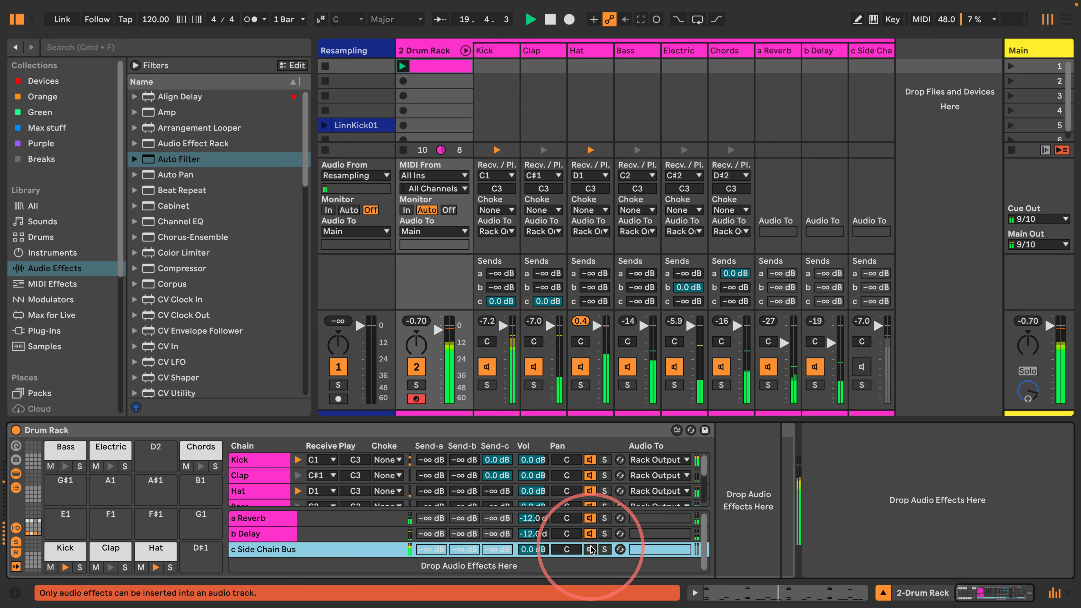
{"action": "left_click", "coordinate": [258, 518]}
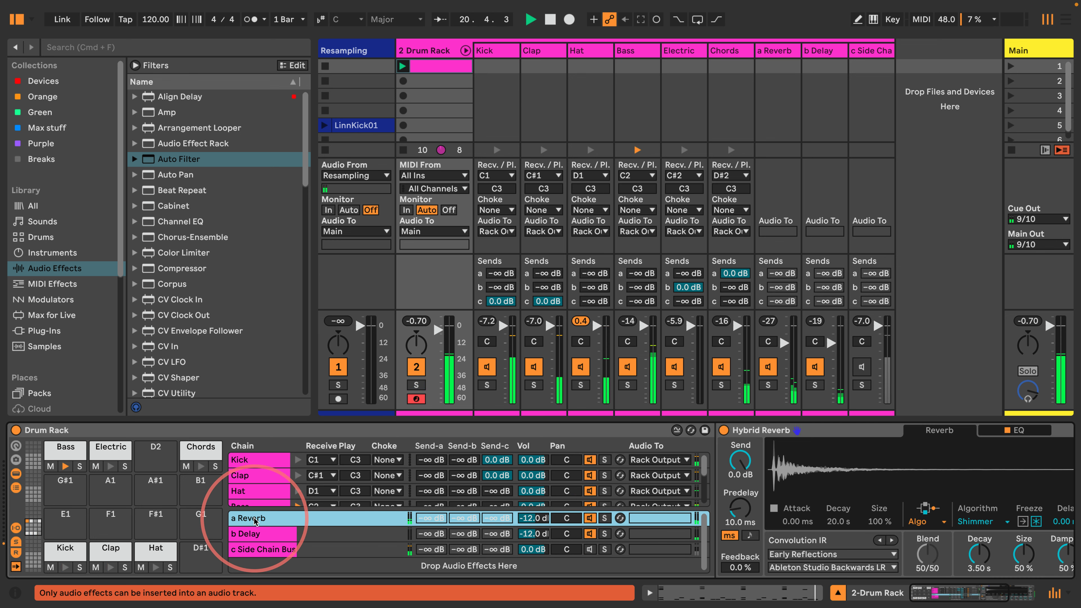
Add a Compressor after Hybrid Reverb on the Reverb return chain and solo that return
{"action": "scroll", "coordinate": [830, 473], "scroll_direction": "right", "scroll_amount": 6}
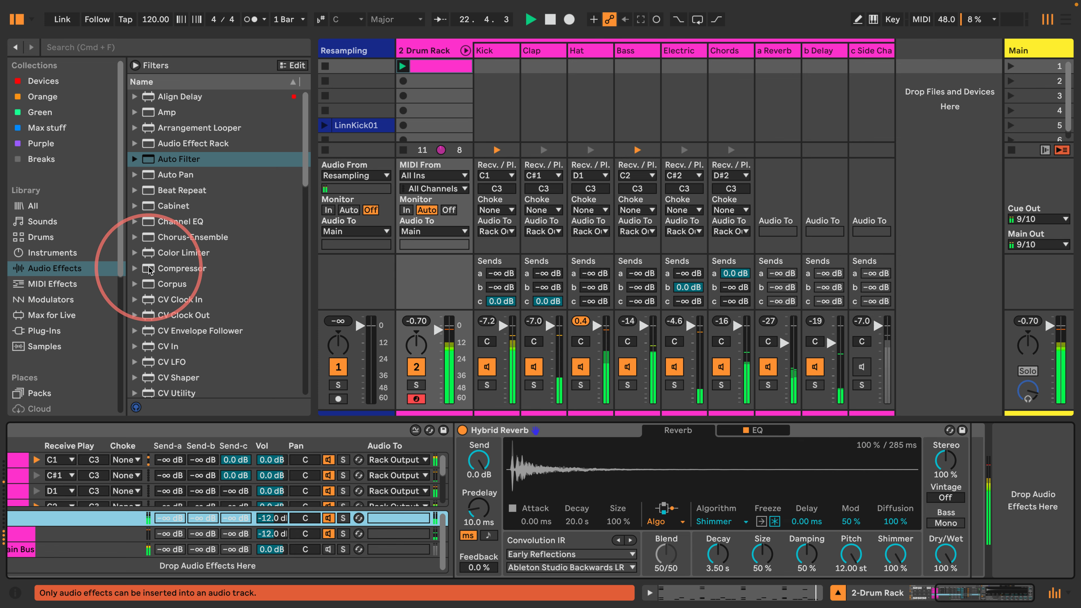
{"action": "left_click", "coordinate": [170, 268]}
{"action": "left_click_drag", "start_coordinate": [879, 483], "coordinate": [963, 459]}
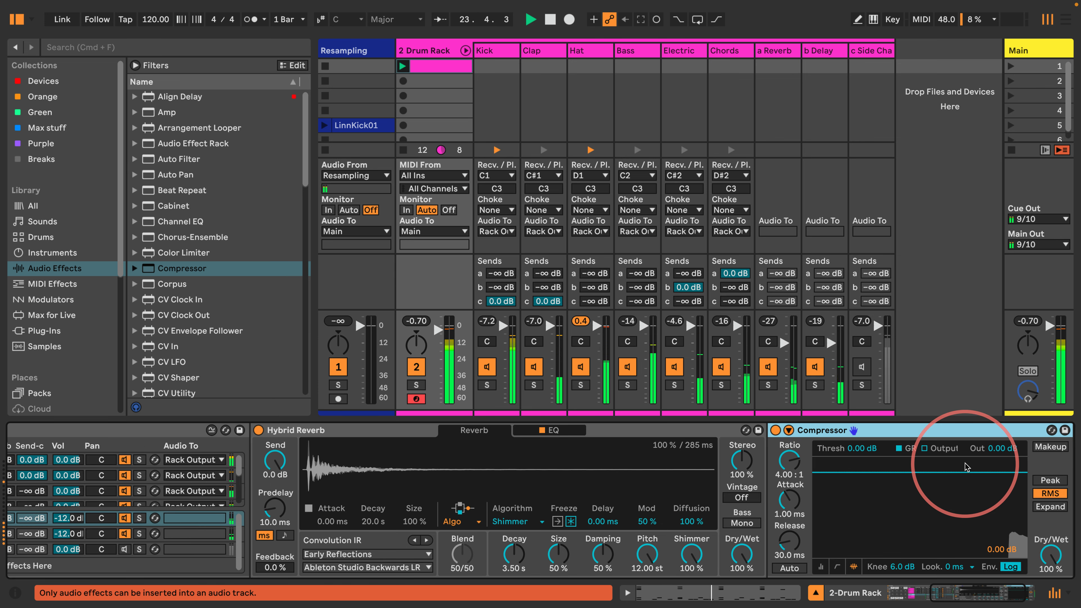
{"action": "scroll", "coordinate": [298, 490], "scroll_direction": "left", "scroll_amount": 4}
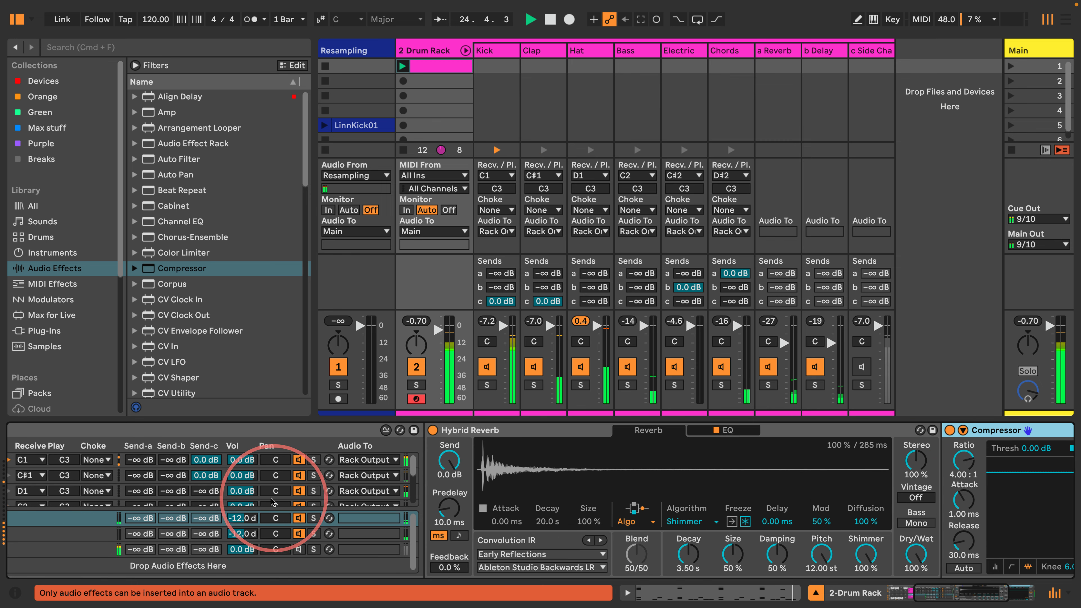
{"action": "left_click", "coordinate": [313, 518]}
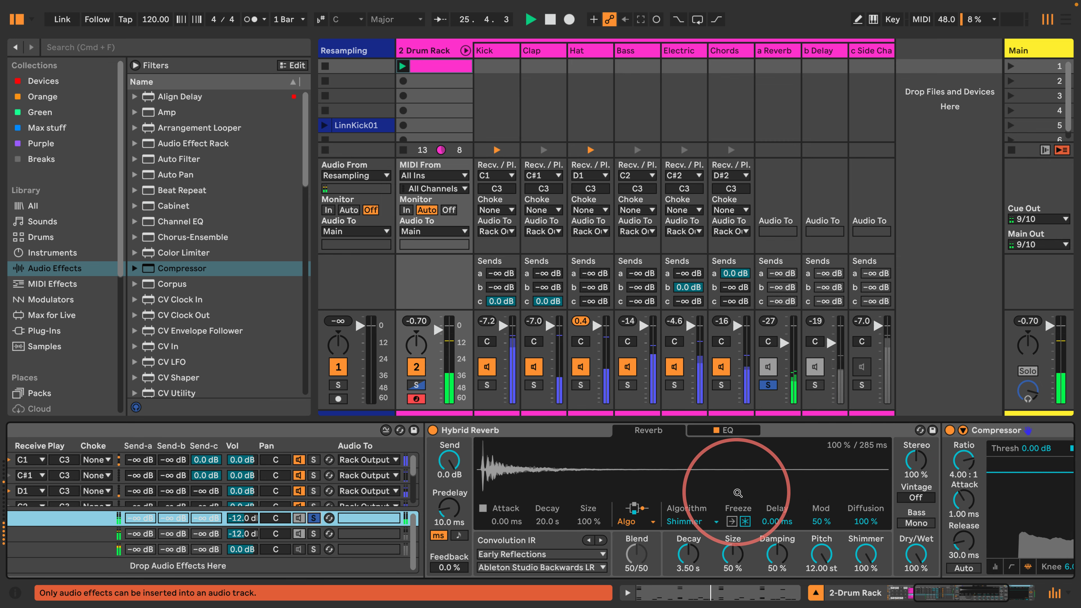
Set the Reverb return's Hybrid Reverb decay to about 20.1 s and size to about 19 %
{"action": "scroll", "coordinate": [738, 493], "scroll_direction": "right", "scroll_amount": 4}
{"action": "scroll", "coordinate": [738, 494], "scroll_direction": "right", "scroll_amount": 2}
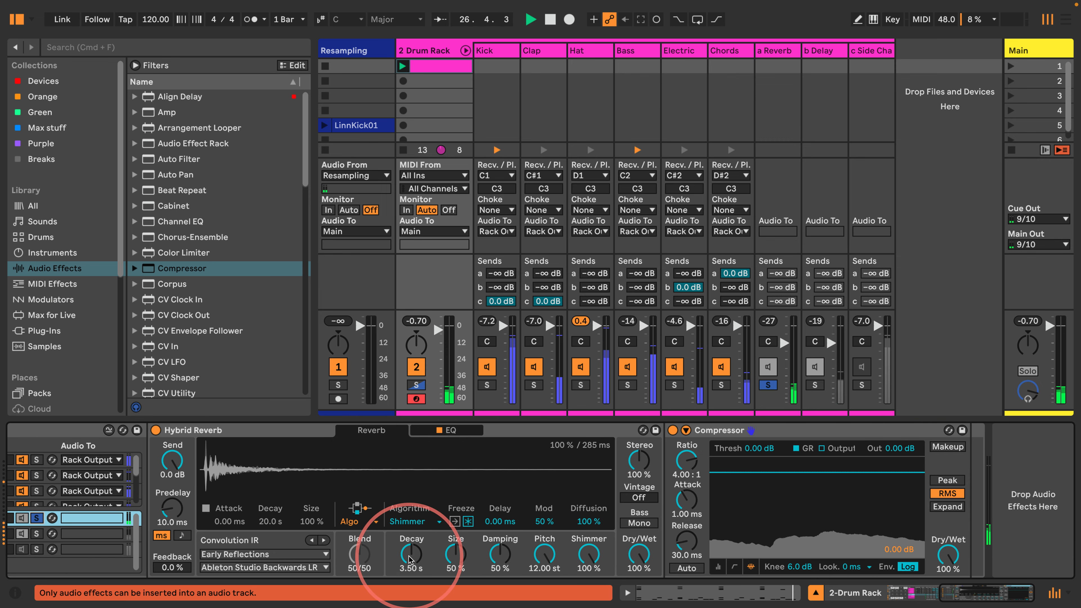
{"action": "left_click_drag", "start_coordinate": [411, 560], "coordinate": [410, 536]}
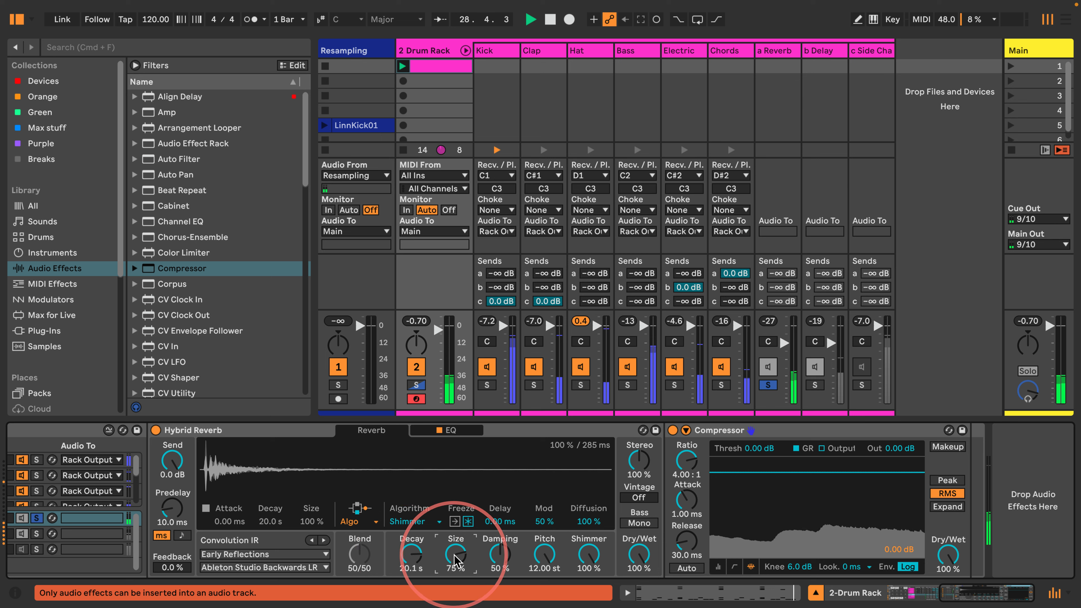
{"action": "left_click_drag", "start_coordinate": [454, 556], "coordinate": [455, 583]}
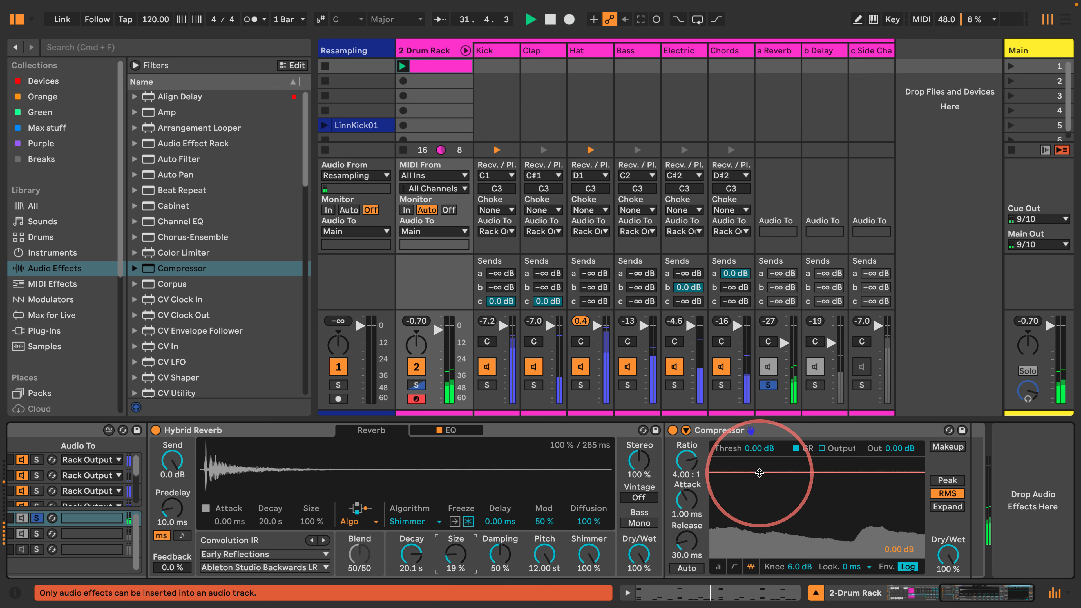
Sidechain the Compressor from 2-Drum Rack's c Side Chain Bus Post FX, with threshold about -35.0 dB and ratio about 5.73:1
{"action": "left_click_drag", "start_coordinate": [759, 472], "coordinate": [760, 540]}
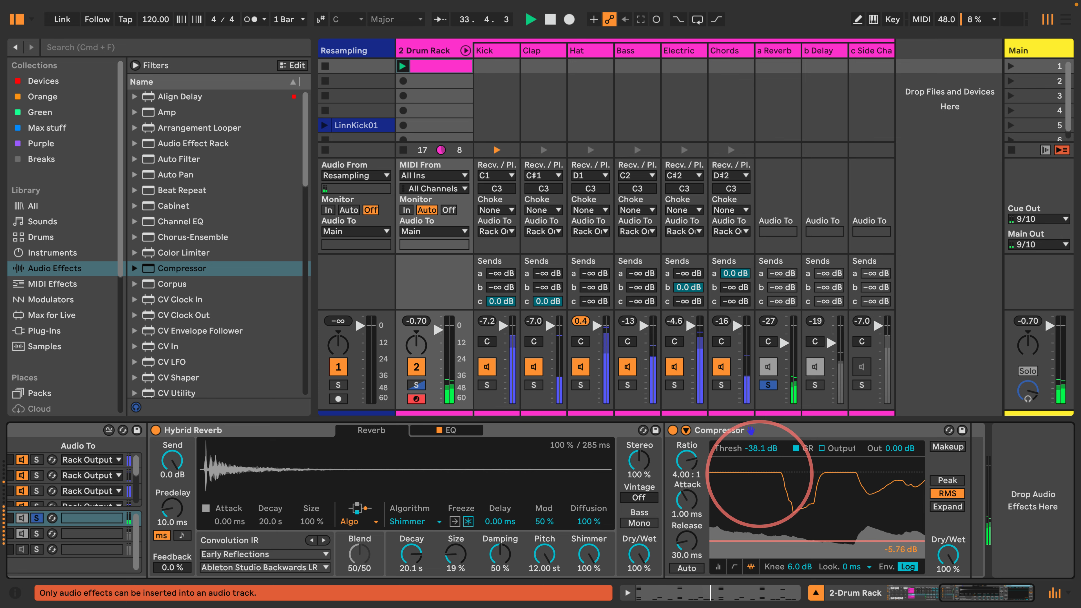
{"action": "left_click_drag", "start_coordinate": [759, 549], "coordinate": [760, 551]}
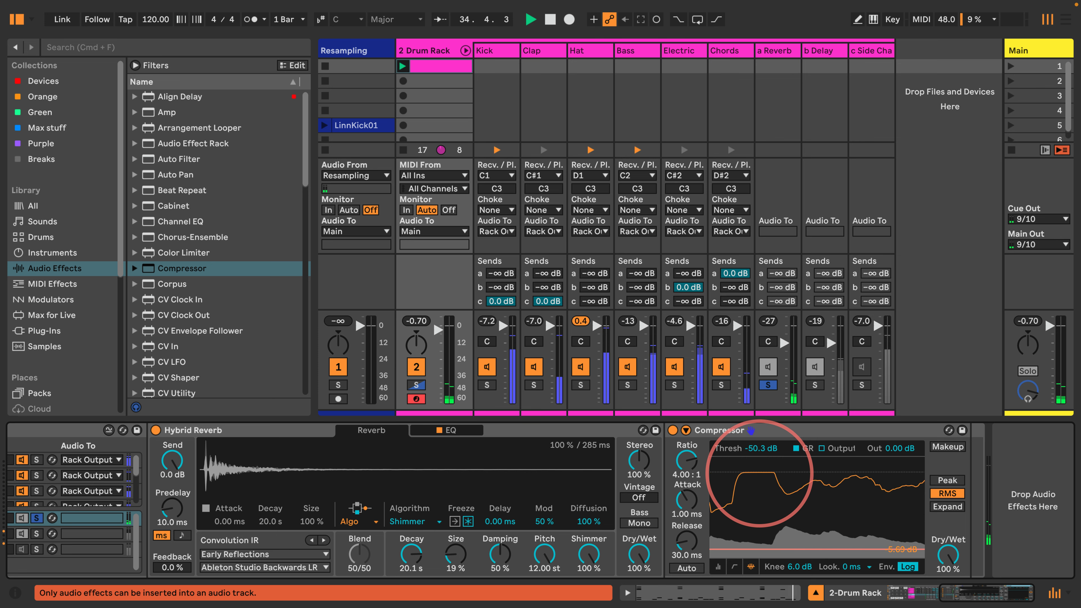
{"action": "left_click", "coordinate": [686, 430]}
{"action": "left_click", "coordinate": [701, 447]}
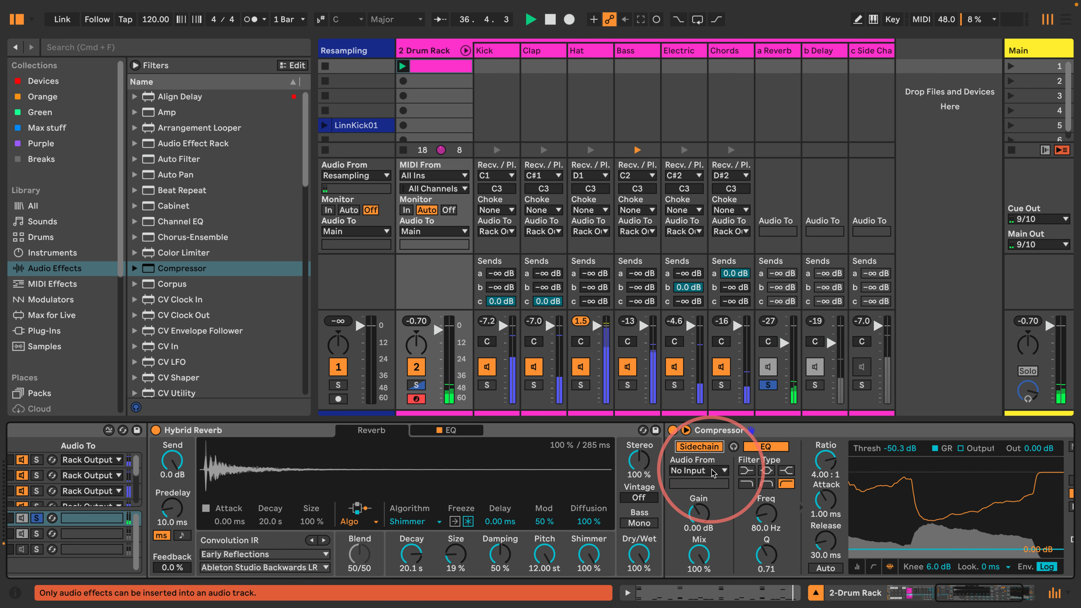
{"action": "left_click", "coordinate": [701, 470]}
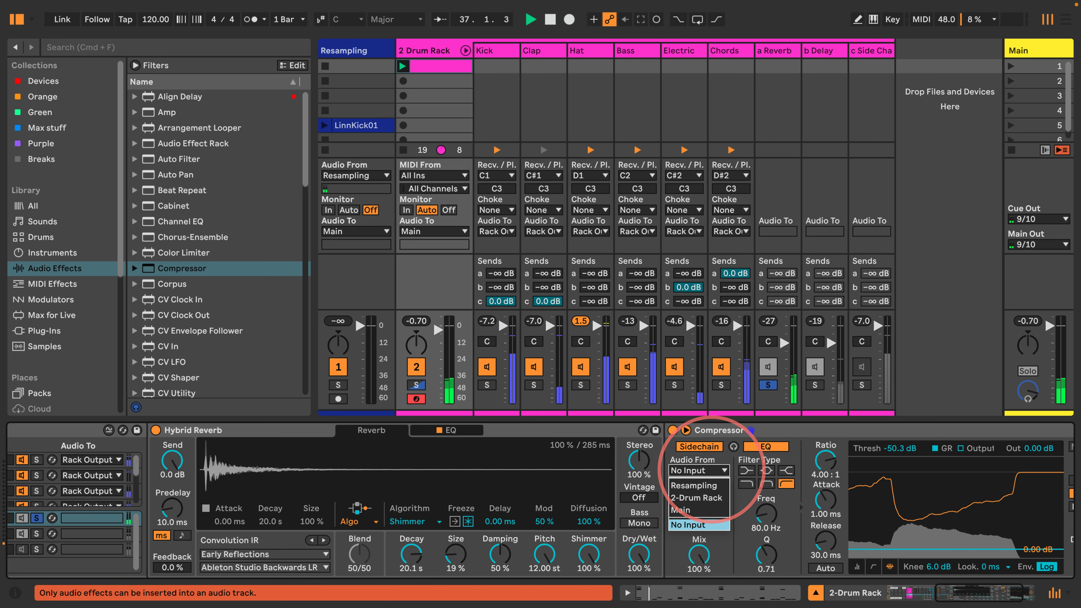
{"action": "left_click", "coordinate": [700, 498]}
{"action": "left_click", "coordinate": [699, 483]}
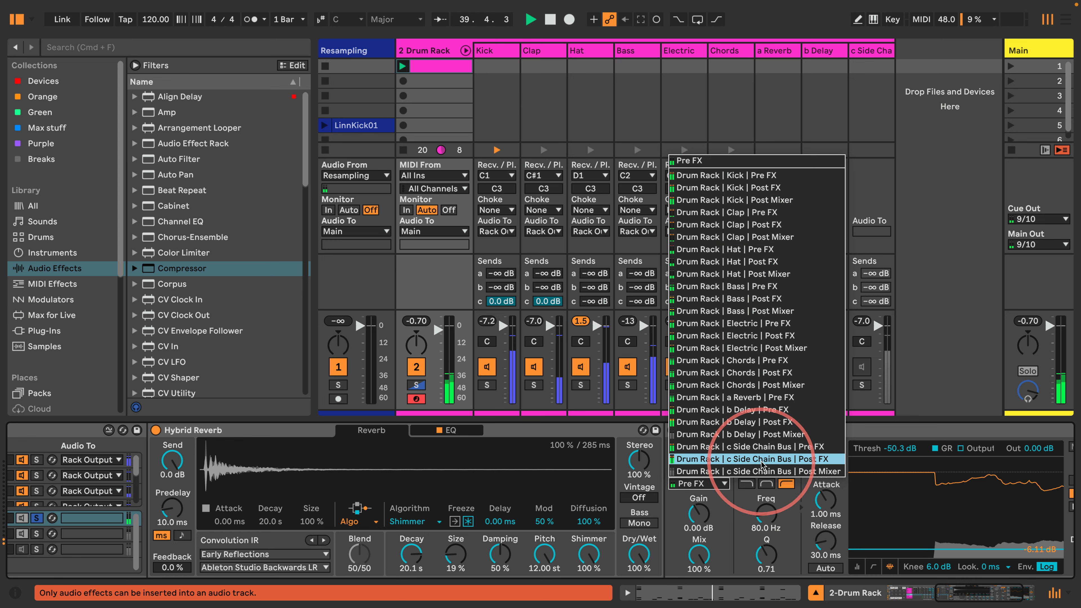
{"action": "left_click", "coordinate": [784, 459]}
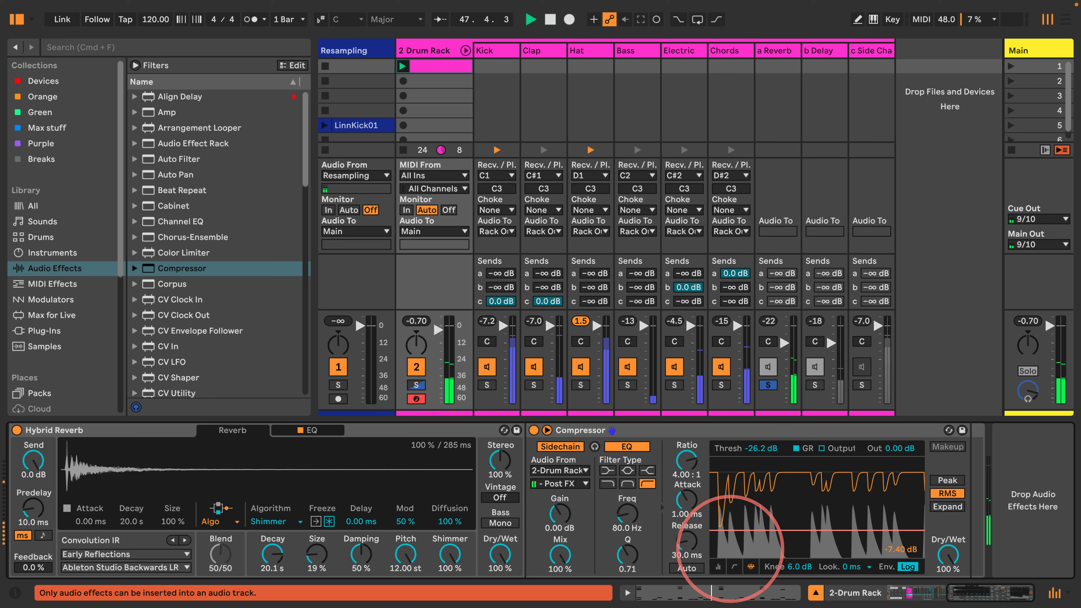
{"action": "left_click_drag", "start_coordinate": [687, 460], "coordinate": [686, 454]}
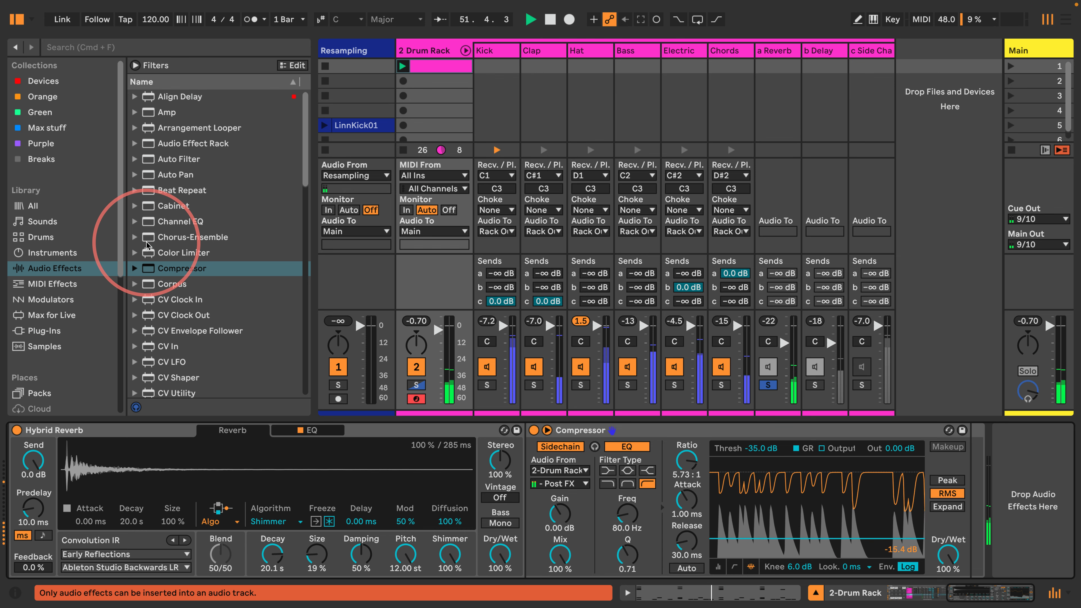
Add Dynamic Tube after the Compressor and set its Dry/Wet to about 72.2 %
{"action": "scroll", "coordinate": [192, 317], "scroll_direction": "down", "scroll_amount": 5}
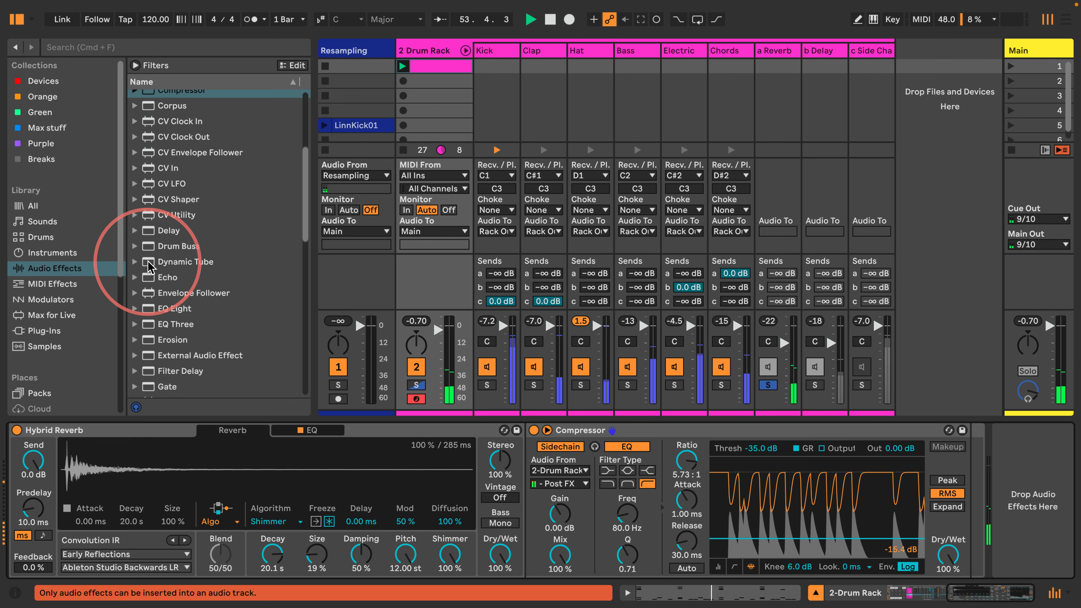
{"action": "left_click_drag", "start_coordinate": [149, 265], "coordinate": [968, 467]}
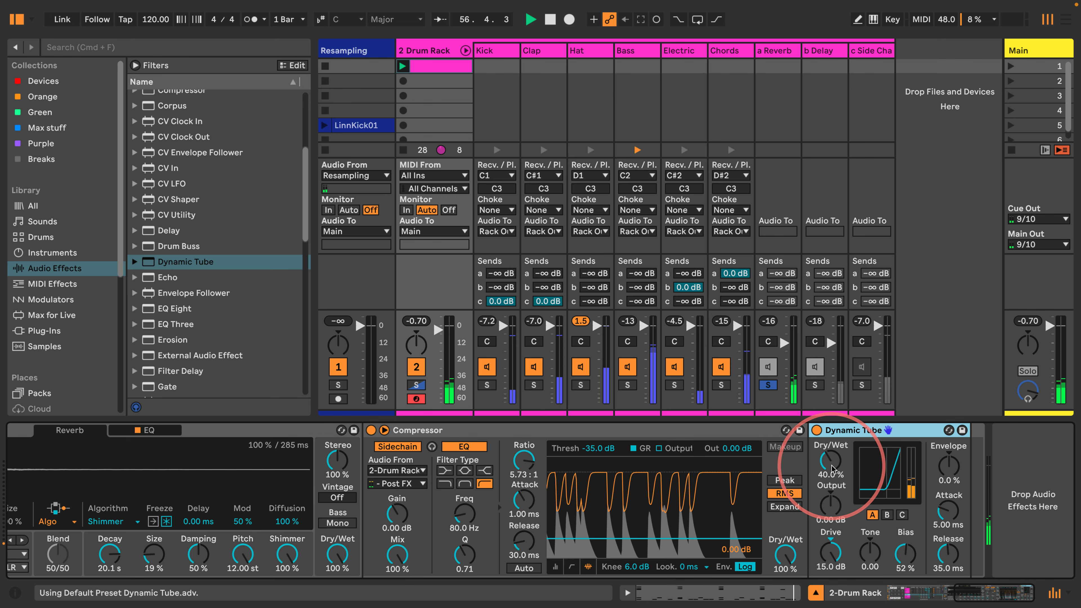
{"action": "left_click_drag", "start_coordinate": [831, 465], "coordinate": [831, 463]}
{"action": "left_click_drag", "start_coordinate": [830, 463], "coordinate": [830, 464]}
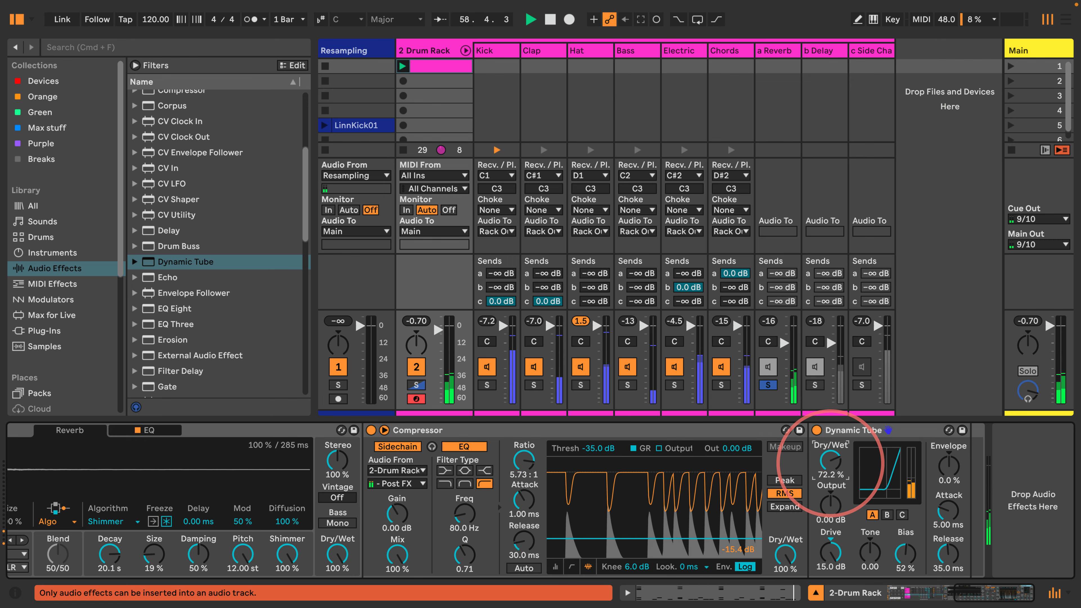
Raise the Reverb return chain's volume to 0 dB
{"action": "scroll", "coordinate": [441, 505], "scroll_direction": "left", "scroll_amount": 10}
{"action": "scroll", "coordinate": [441, 505], "scroll_direction": "left", "scroll_amount": 5}
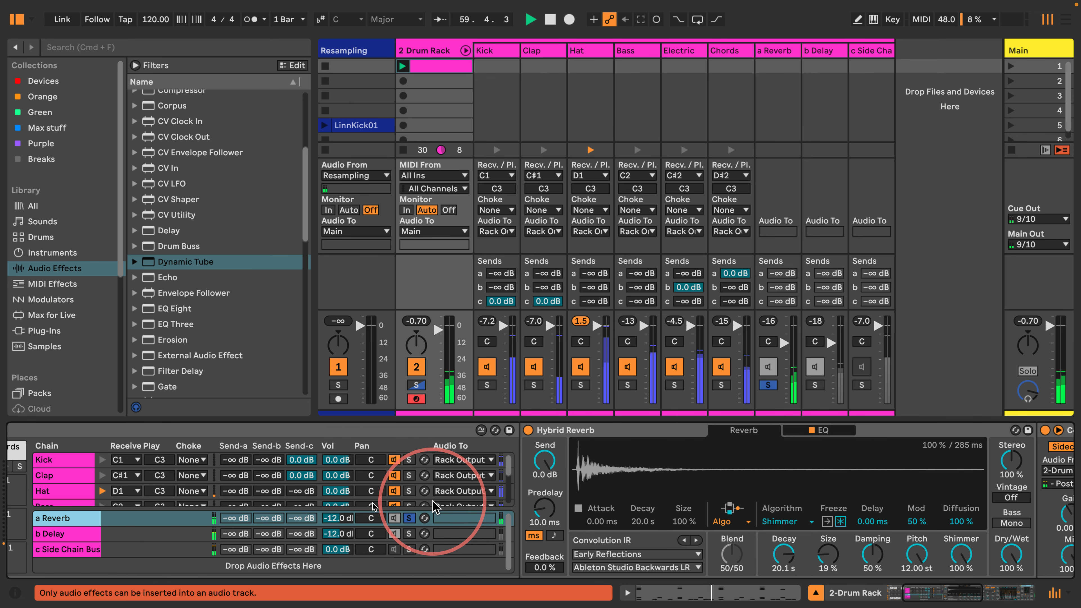
{"action": "left_click_drag", "start_coordinate": [336, 518], "coordinate": [336, 515]}
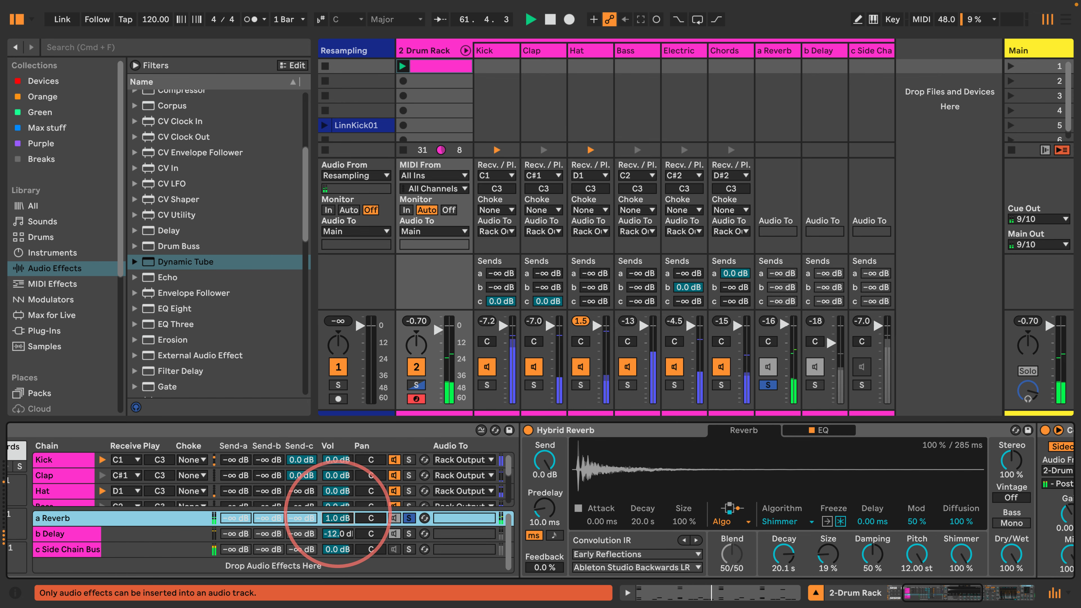
{"action": "type", "text": "0"}
{"action": "key", "text": "Return"}
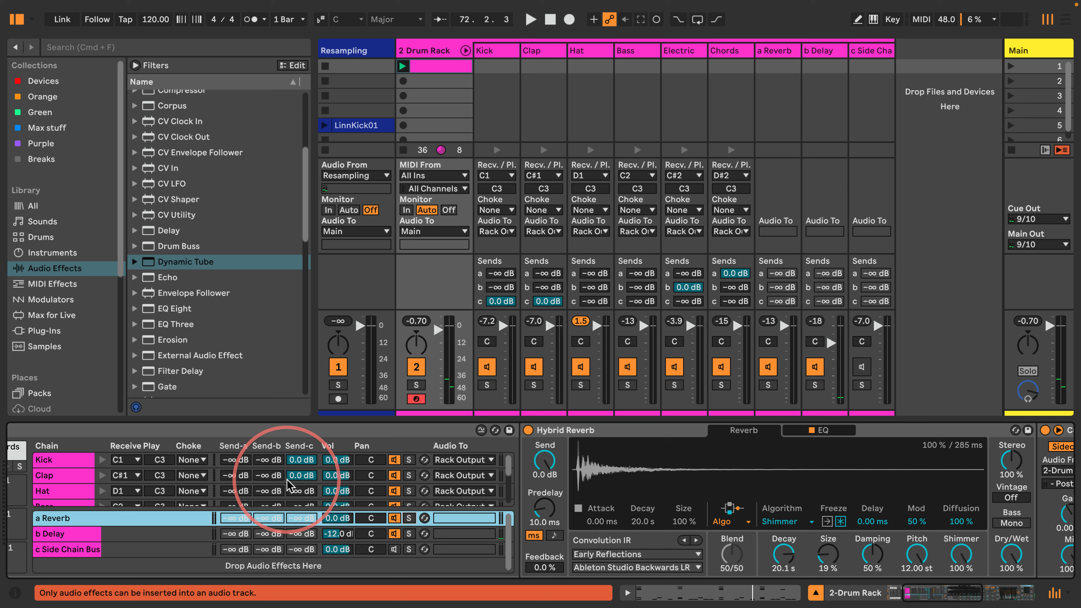
Start playback and set the Reverb return chain's volume to -12 dB
{"action": "scroll", "coordinate": [724, 490], "scroll_direction": "right", "scroll_amount": 15}
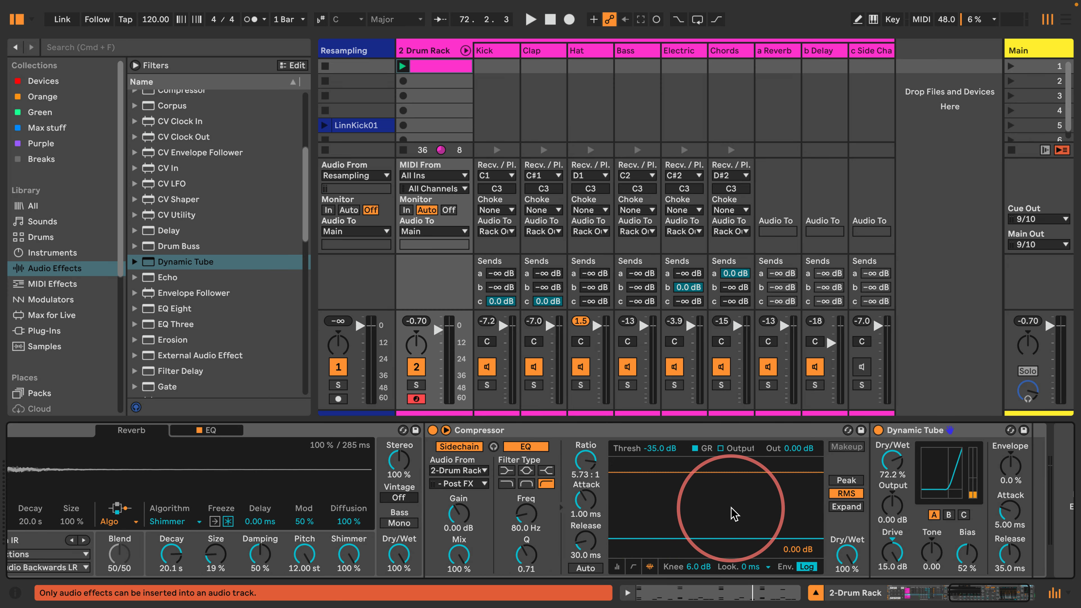
{"action": "scroll", "coordinate": [736, 514], "scroll_direction": "left", "scroll_amount": 15}
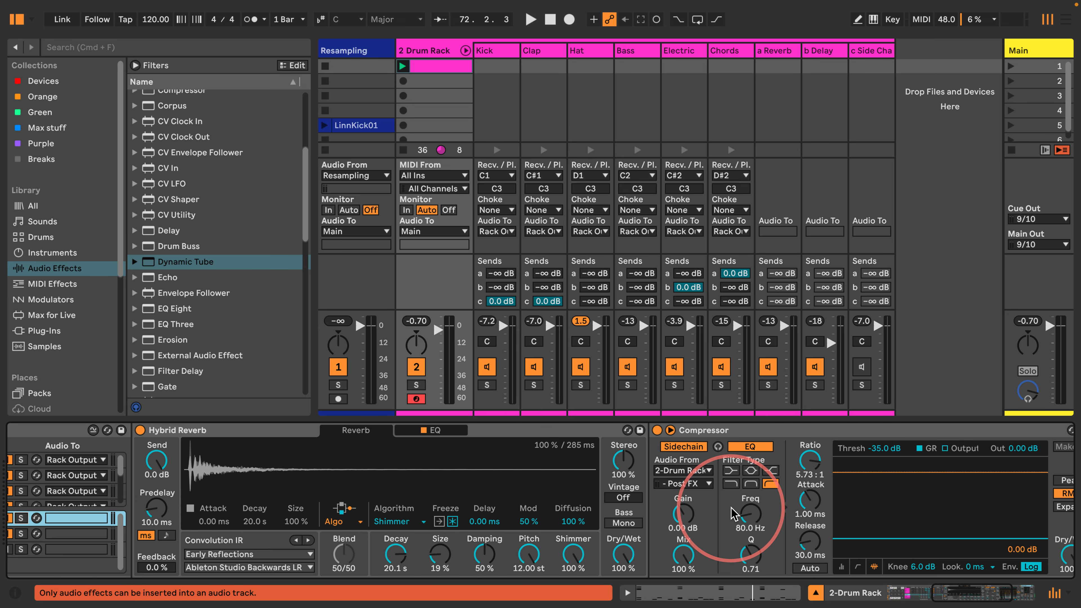
{"action": "key", "text": "space"}
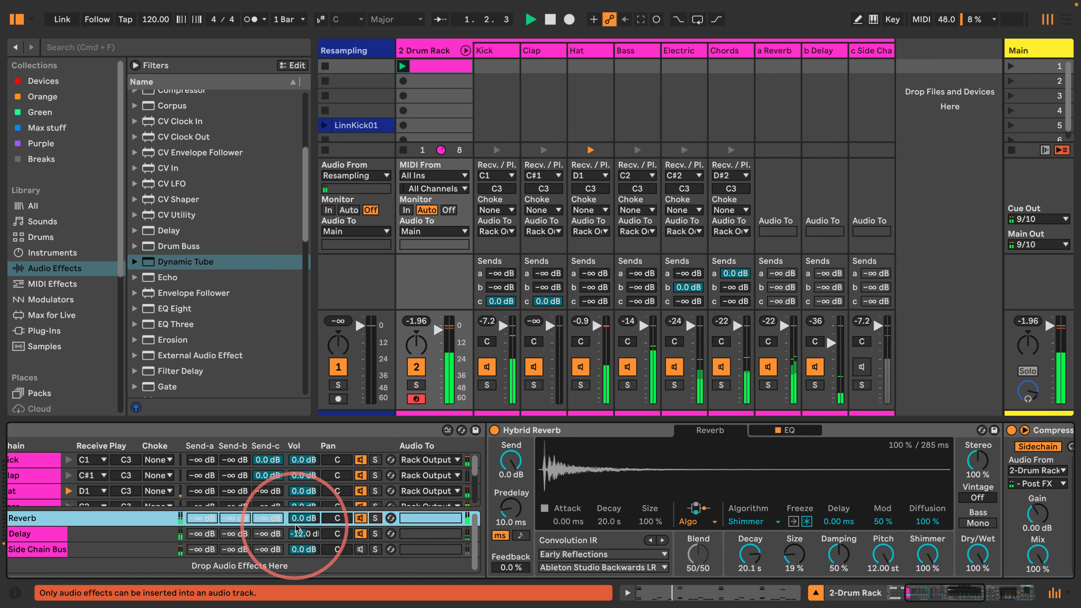
{"action": "type", "text": "12"}
{"action": "key", "text": "Return"}
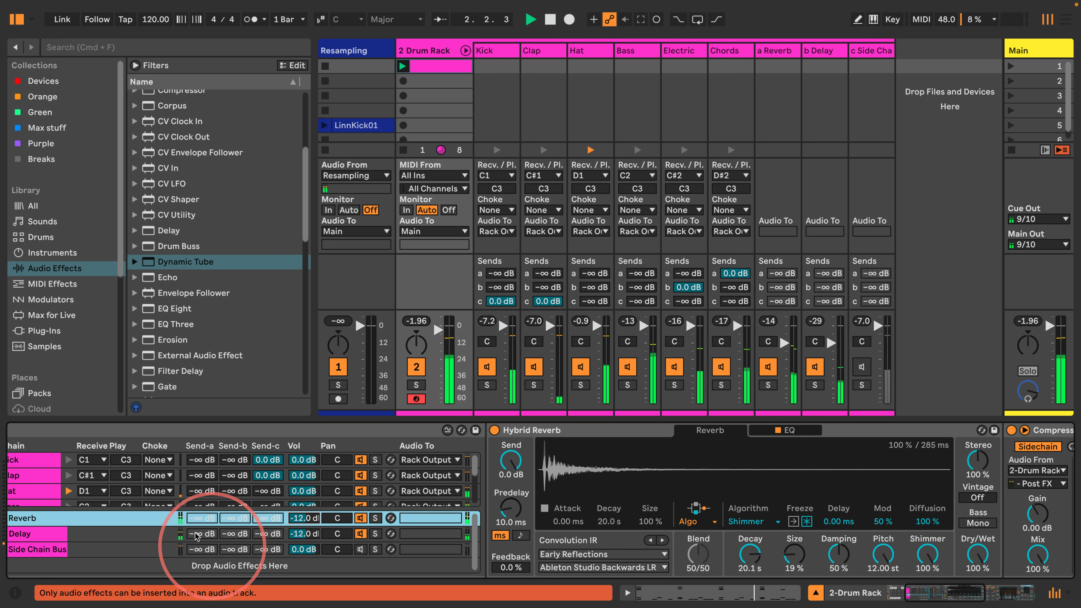
Create a fourth return chain in the Drum Rack from Hybrid Reverb and name it Pre Delay
{"action": "scroll", "coordinate": [200, 499], "scroll_direction": "left", "scroll_amount": 6}
{"action": "left_click", "coordinate": [104, 554]}
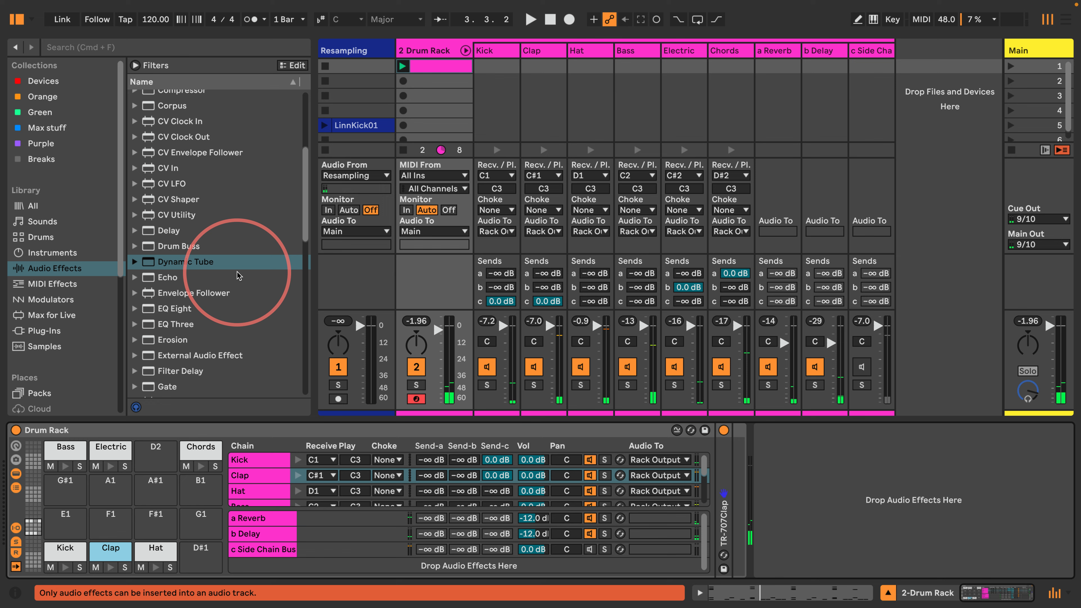
{"action": "scroll", "coordinate": [149, 217], "scroll_direction": "up", "scroll_amount": 5}
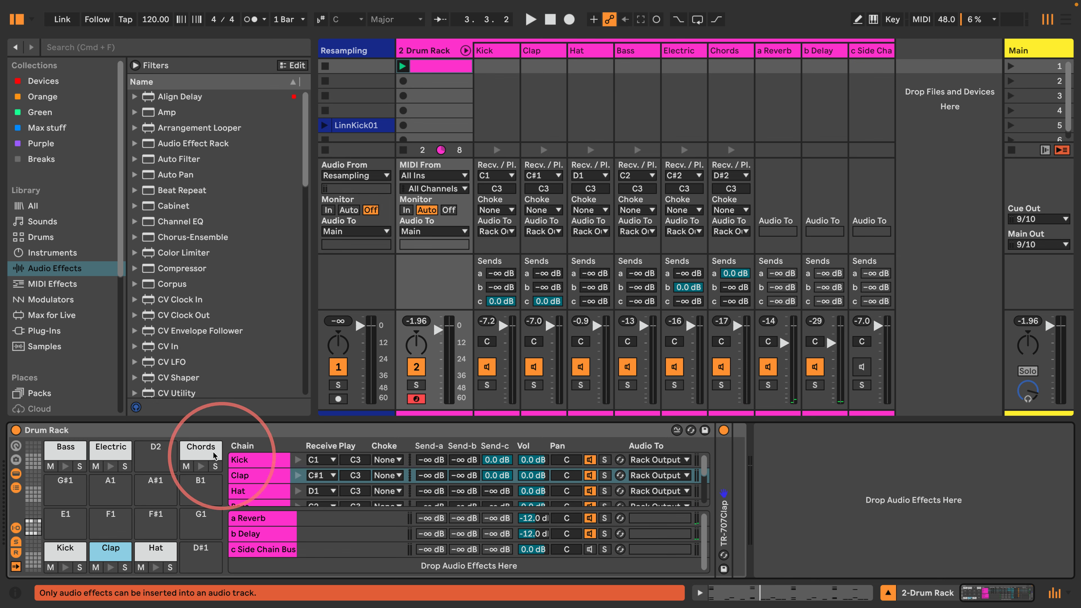
{"action": "scroll", "coordinate": [205, 298], "scroll_direction": "down", "scroll_amount": 2}
{"action": "scroll", "coordinate": [179, 256], "scroll_direction": "down", "scroll_amount": 4}
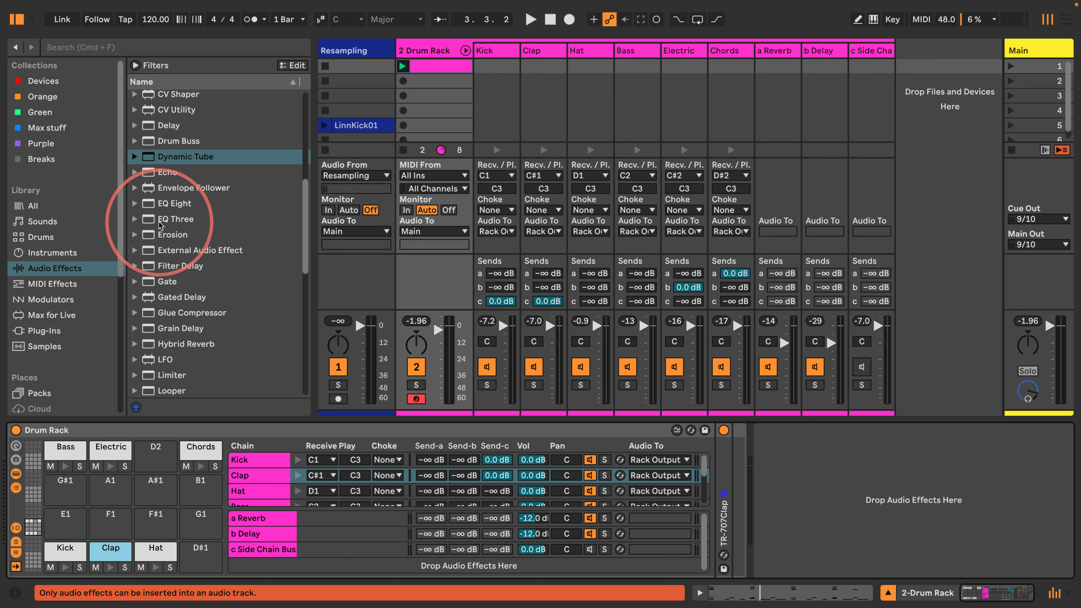
{"action": "left_click_drag", "start_coordinate": [147, 344], "coordinate": [259, 569]}
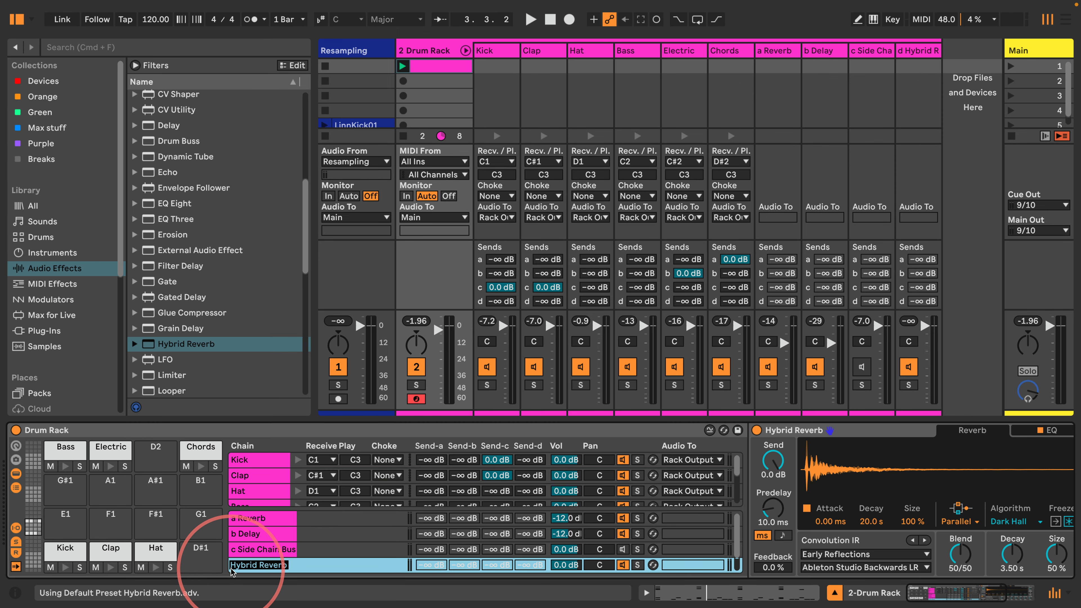
{"action": "type", "text": "ay"}
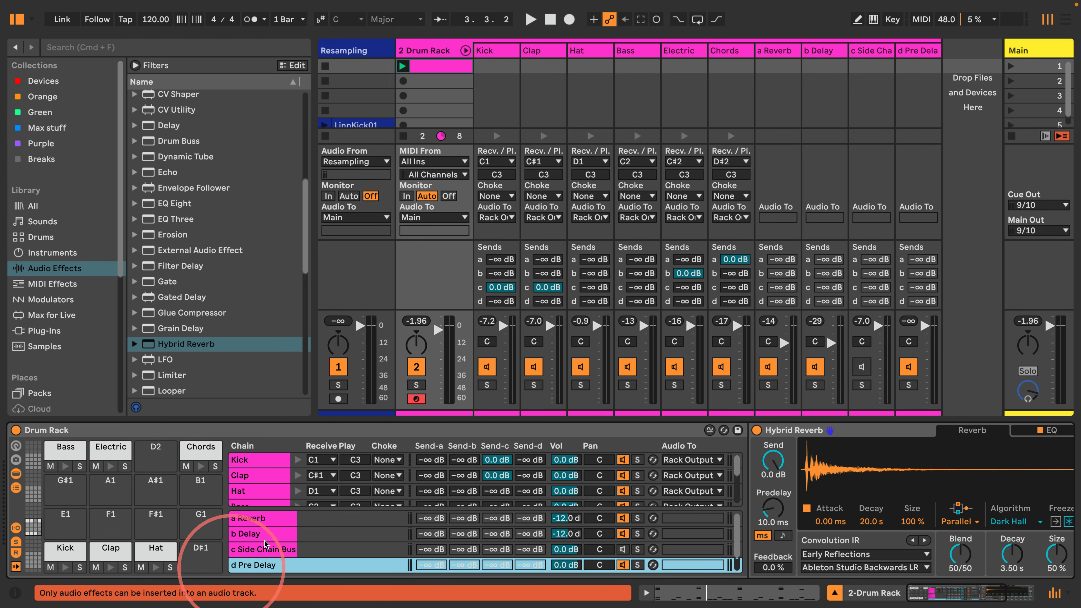
Set the Clap chain's send to the Pre Delay return to 0.0 dB and start playback
{"action": "left_click", "coordinate": [103, 553]}
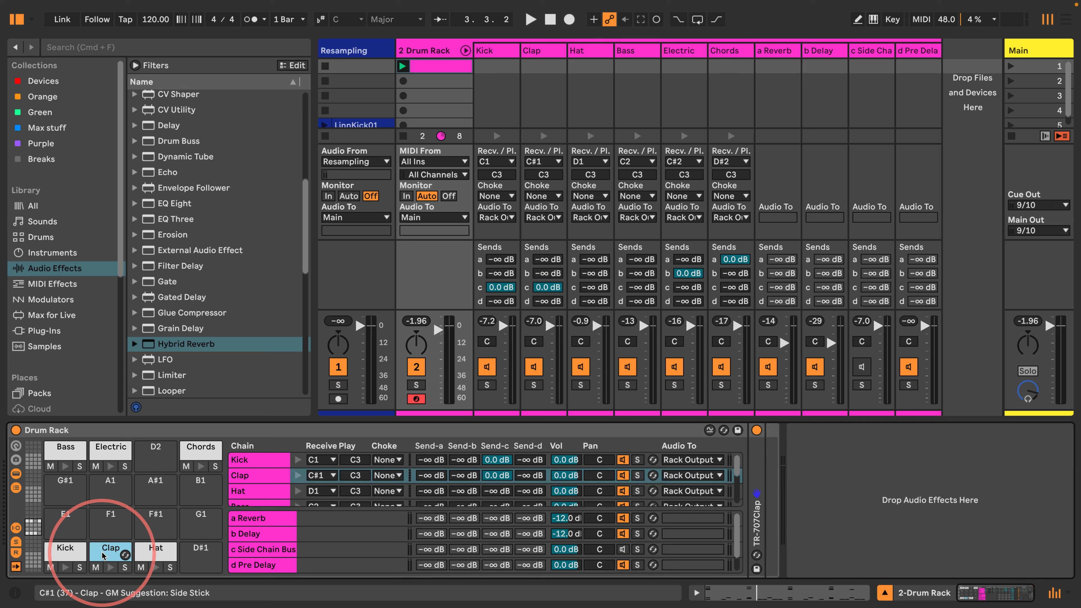
{"action": "left_click_drag", "start_coordinate": [530, 476], "coordinate": [531, 451]}
{"action": "key", "text": "space"}
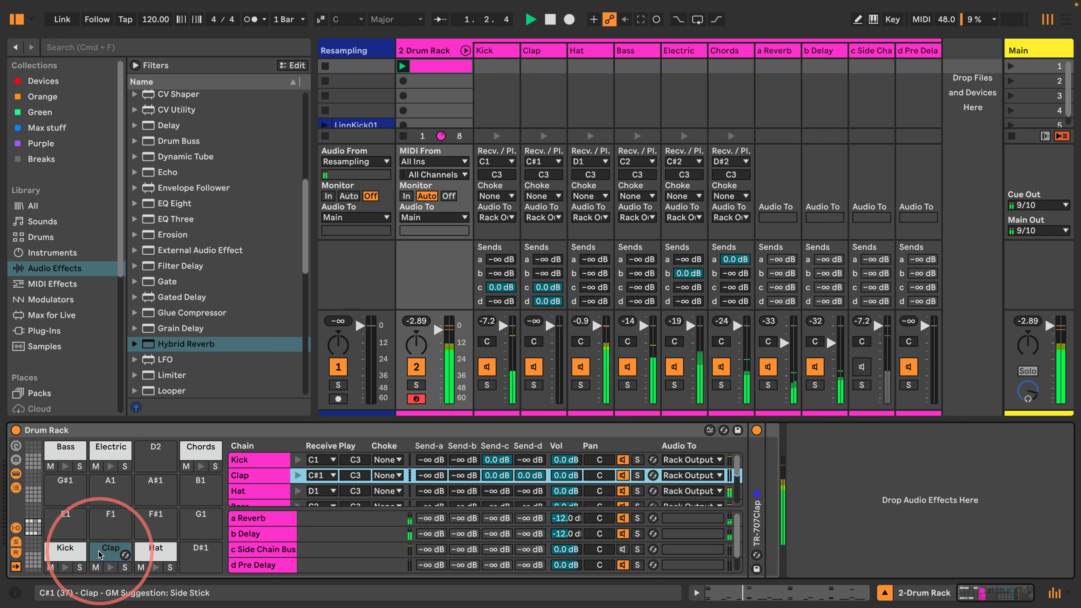
Insert the Expression Control MIDI effect before the TR-707Clap instrument on the Clap chain
{"action": "left_click", "coordinate": [98, 555]}
{"action": "left_click", "coordinate": [246, 565]}
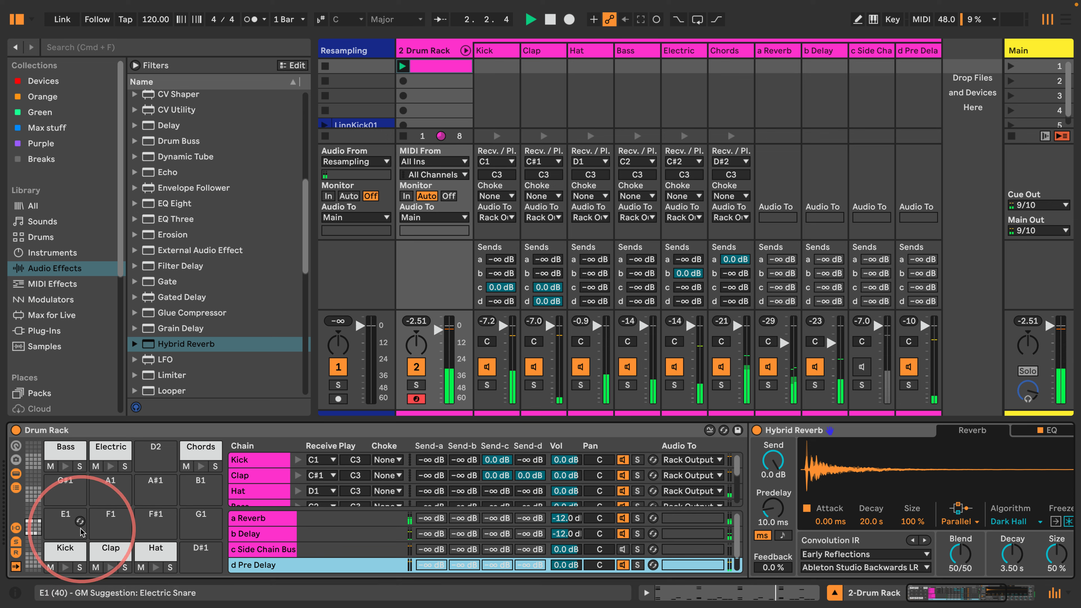
{"action": "left_click", "coordinate": [103, 555]}
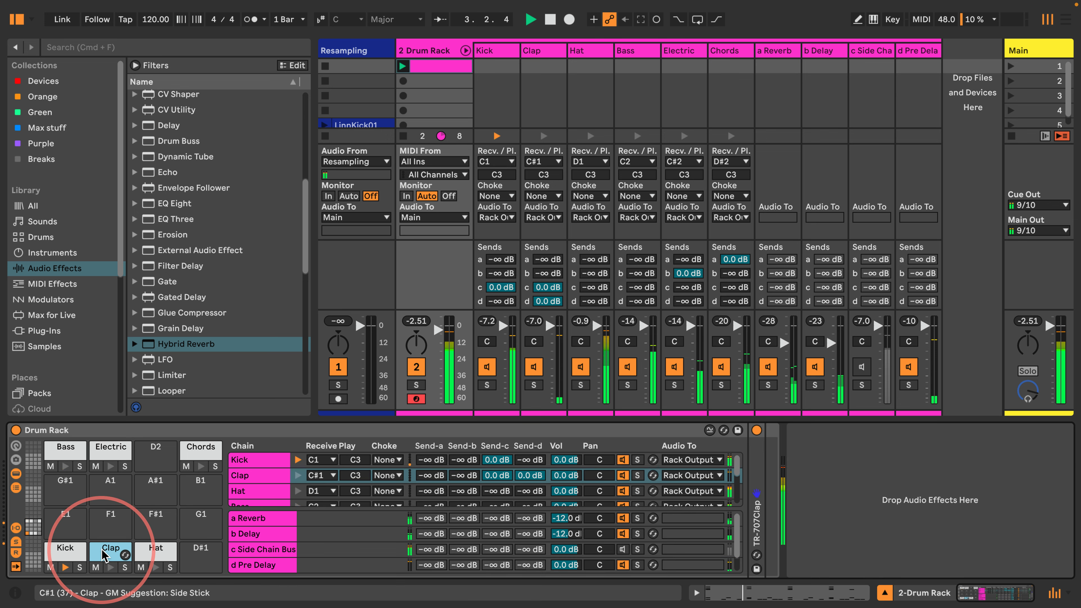
{"action": "left_click", "coordinate": [30, 282]}
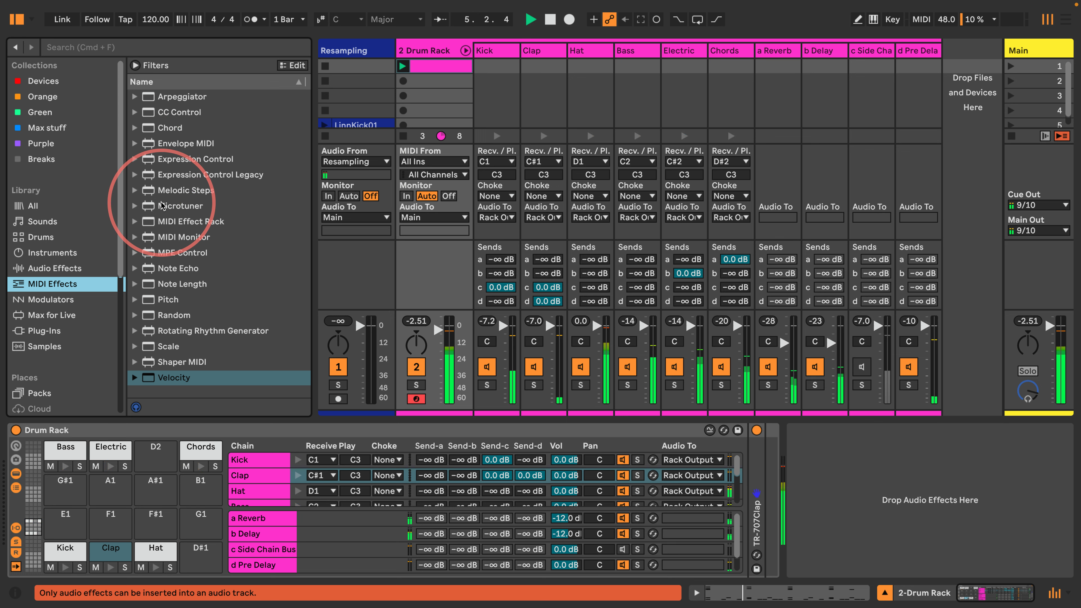
{"action": "mouse_move", "coordinate": [174, 158]}
{"action": "left_mouse_down"}
{"action": "mouse_move", "coordinate": [724, 431]}
{"action": "mouse_move", "coordinate": [752, 481]}
{"action": "left_mouse_up"}
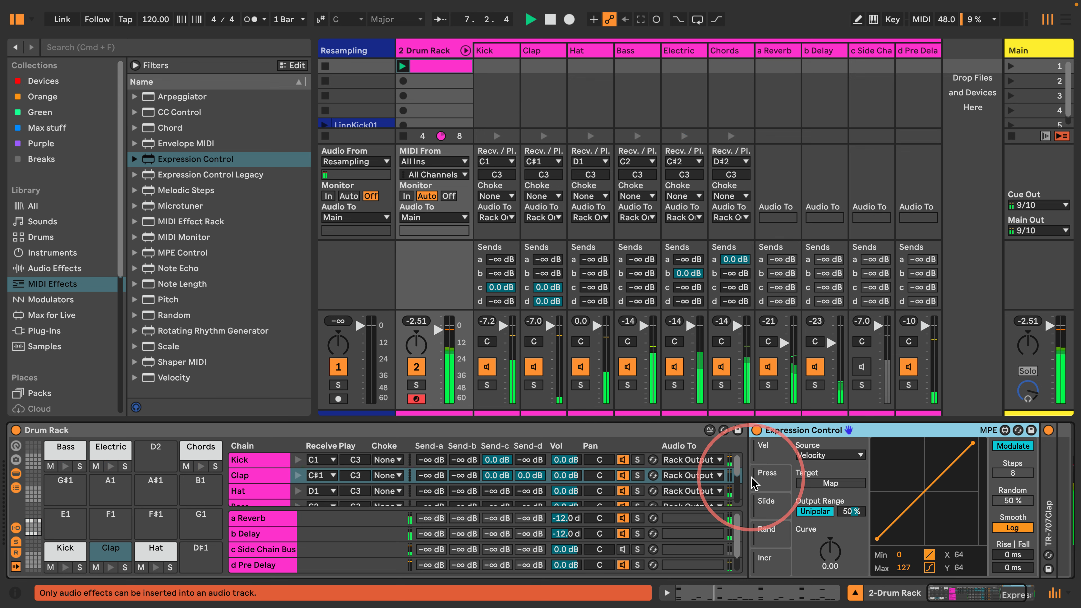
Set up the Clap Expression Control's Random slot for mapping and switch the Pre Delay Hybrid Reverb's Predelay to tempo-synced sixteenths
{"action": "left_click", "coordinate": [767, 536]}
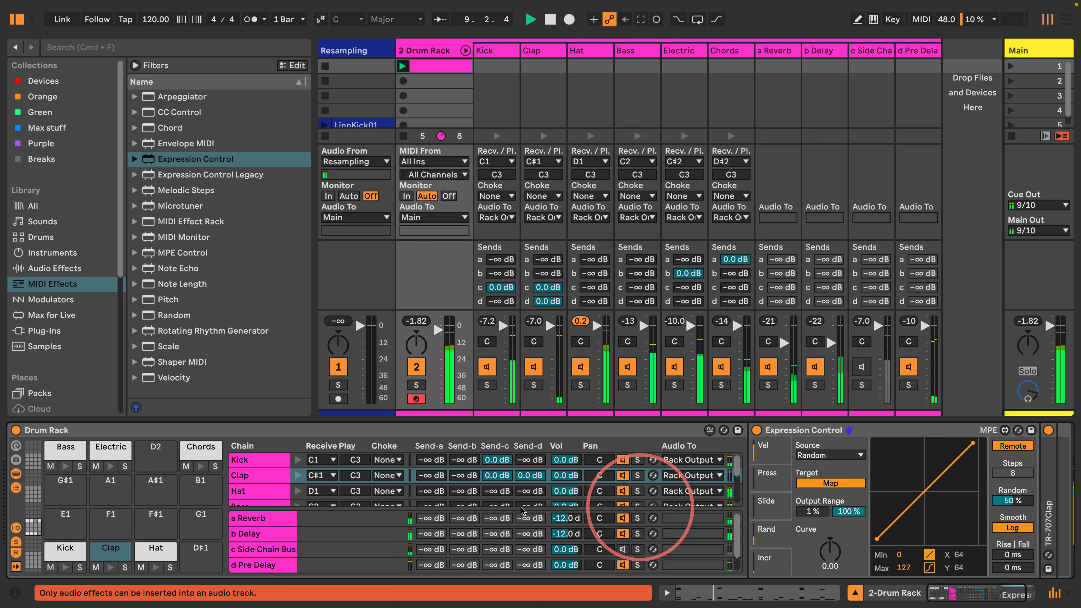
{"action": "left_click", "coordinate": [251, 564]}
{"action": "scroll", "coordinate": [974, 510], "scroll_direction": "right", "scroll_amount": 7}
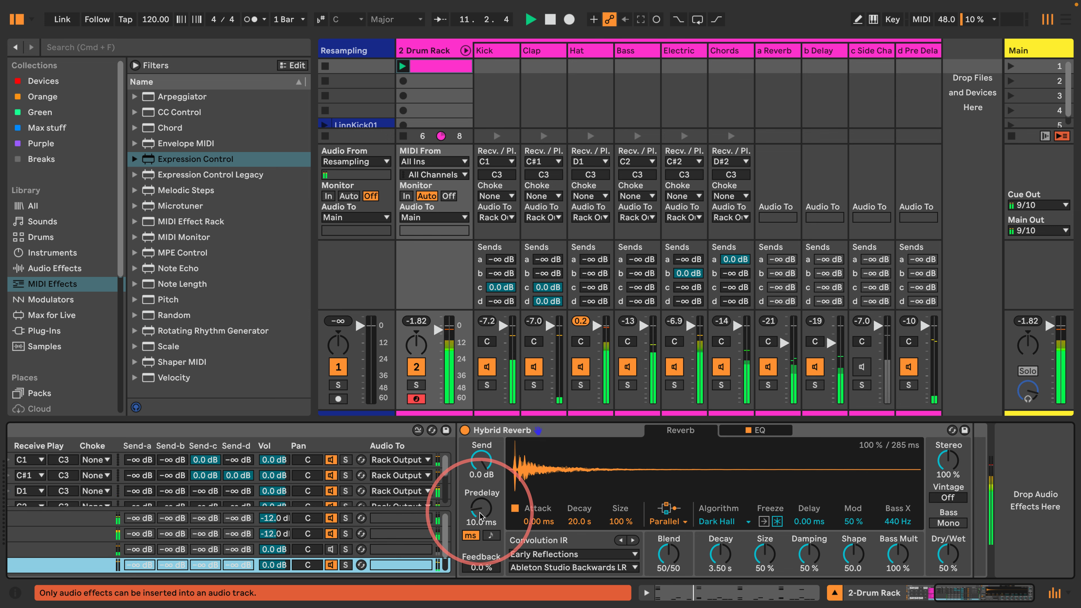
{"action": "scroll", "coordinate": [340, 490], "scroll_direction": "left", "scroll_amount": 7}
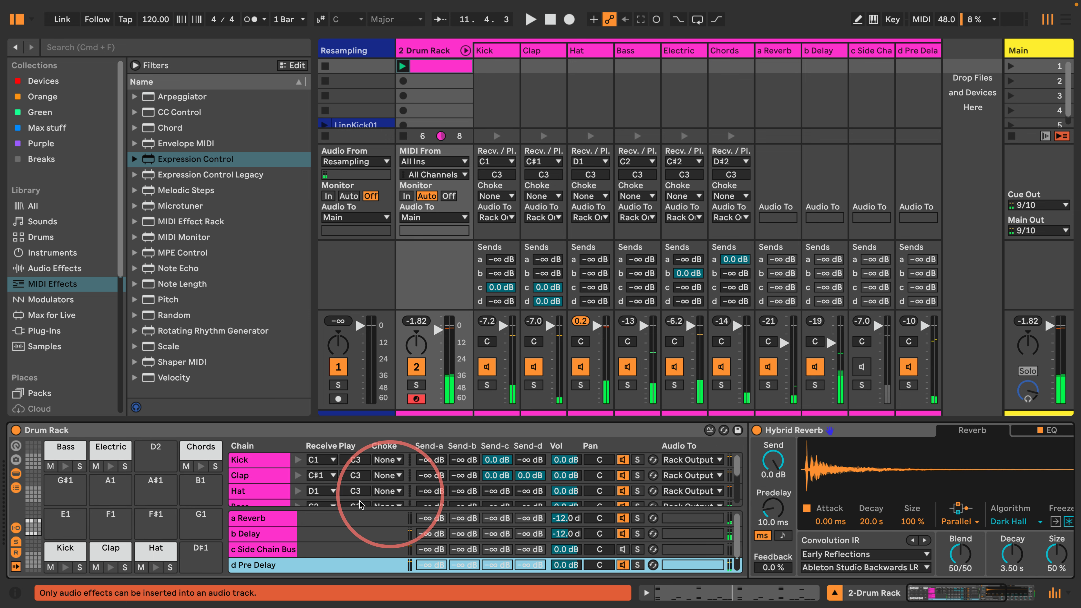
{"action": "left_click", "coordinate": [251, 477]}
{"action": "left_click", "coordinate": [837, 484]}
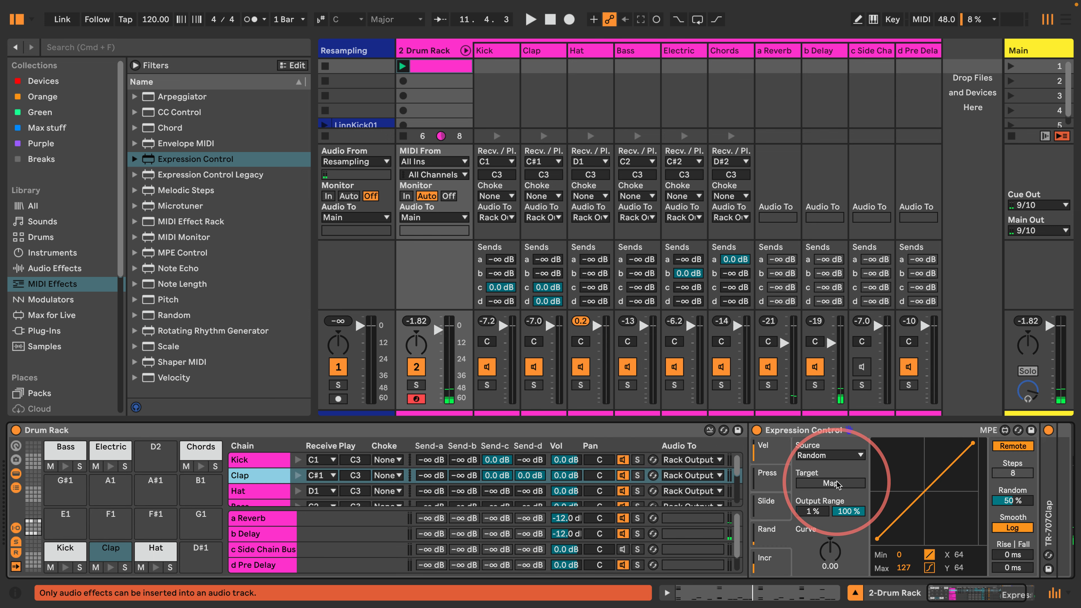
{"action": "left_click", "coordinate": [251, 565]}
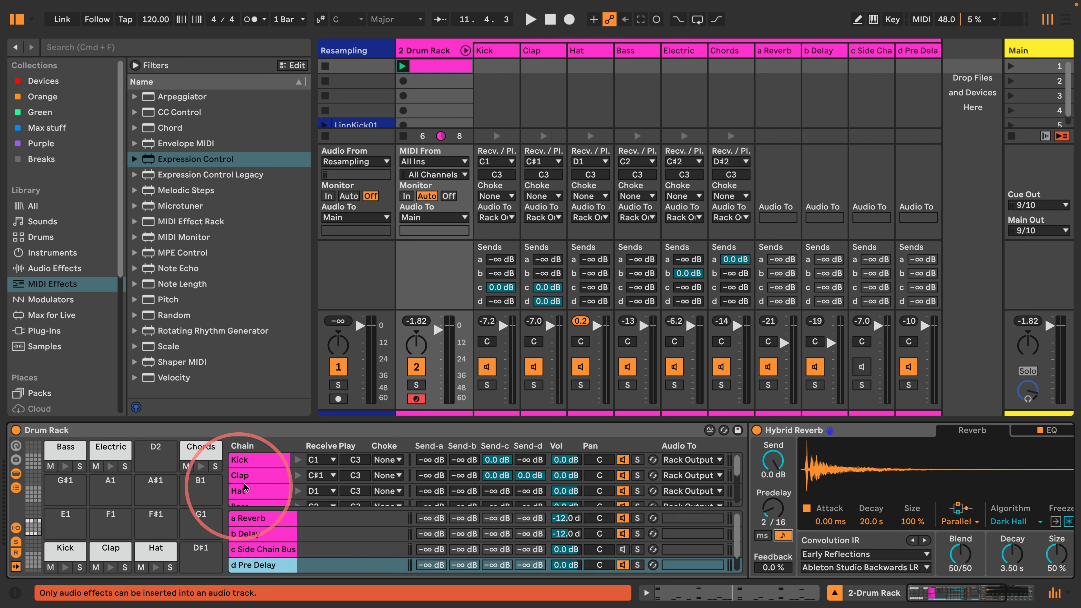
Map the Clap Expression Control's Random slot to the synced Predelay of the Hybrid Reverb on the Pre Delay return
{"action": "left_click", "coordinate": [251, 476]}
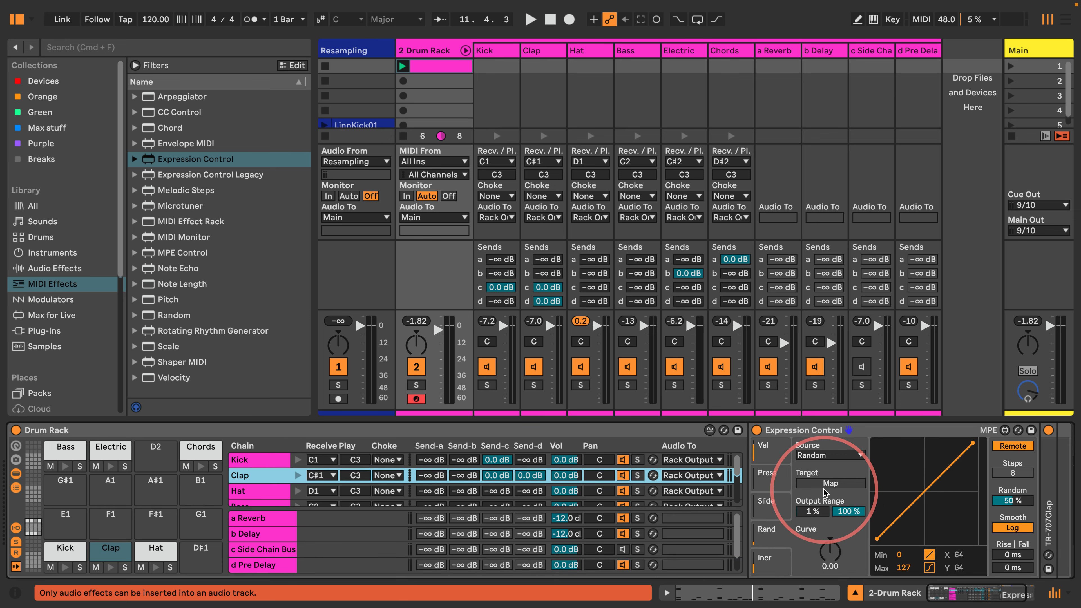
{"action": "left_click", "coordinate": [251, 565]}
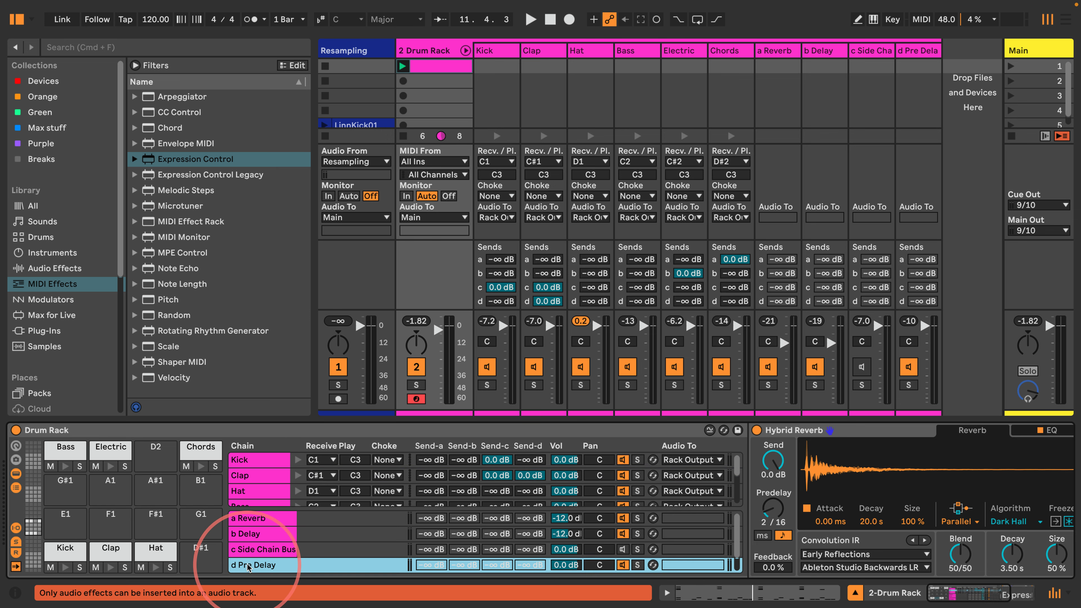
{"action": "left_click_drag", "start_coordinate": [773, 511], "coordinate": [771, 508]}
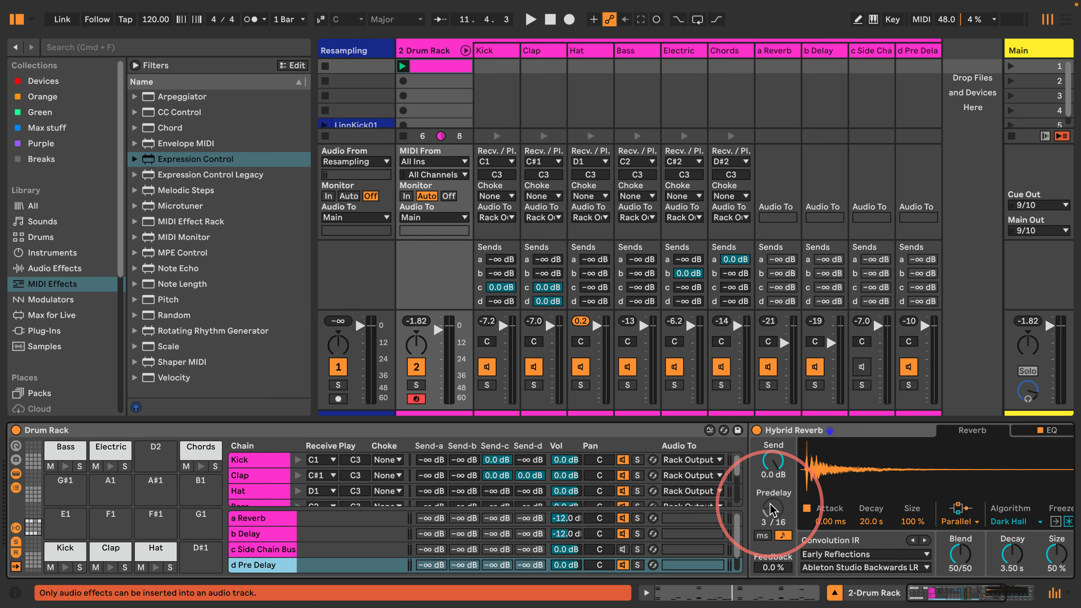
Set the Pre Delay Hybrid Reverb's routing to Algorithm and its Dry/Wet to 100 %
{"action": "scroll", "coordinate": [910, 518], "scroll_direction": "right", "scroll_amount": 5}
{"action": "left_click", "coordinate": [785, 521]}
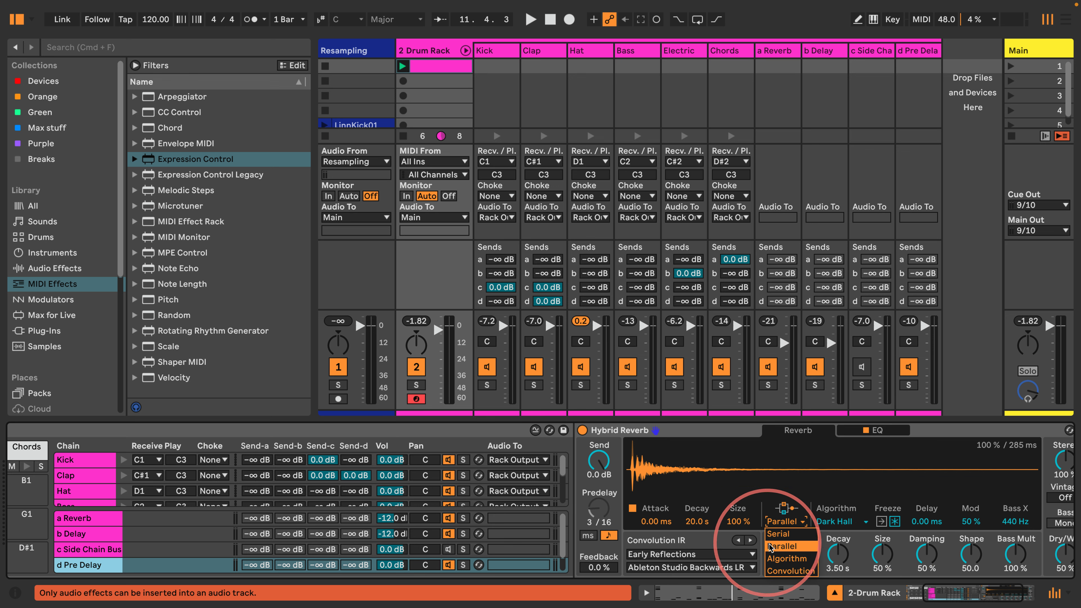
{"action": "left_click", "coordinate": [786, 559]}
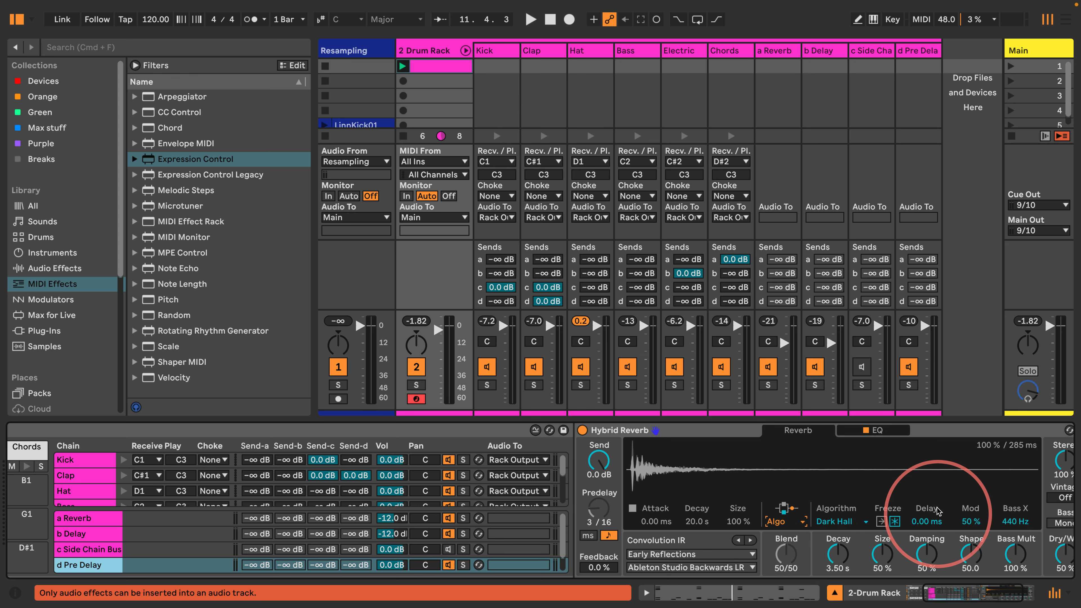
{"action": "scroll", "coordinate": [928, 516], "scroll_direction": "right", "scroll_amount": 3}
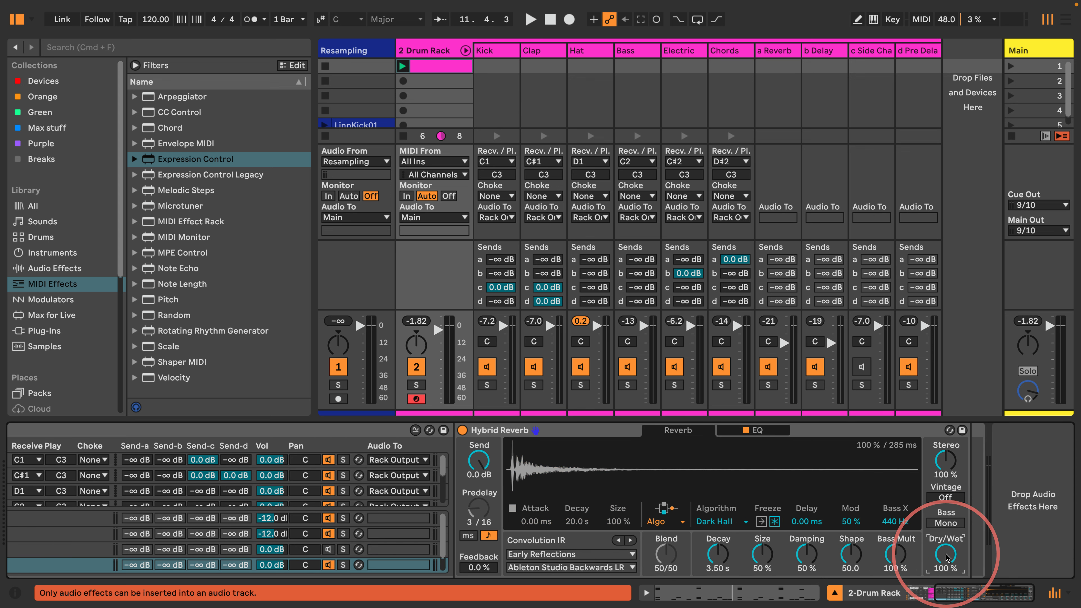
{"action": "scroll", "coordinate": [181, 558], "scroll_direction": "left", "scroll_amount": 3}
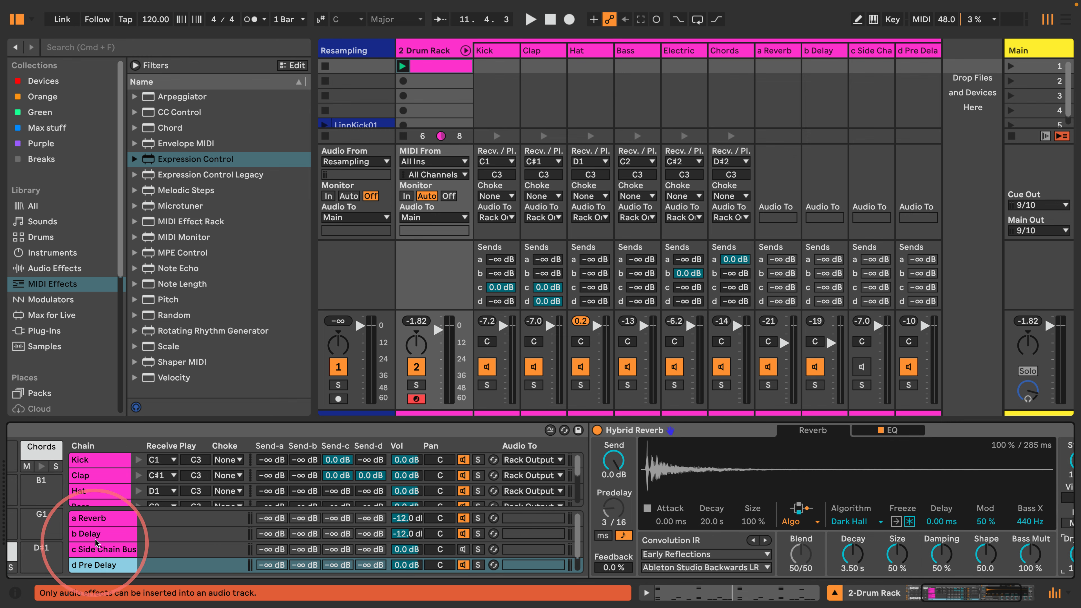
Change the Clap Expression Control's Increment slot to Random and map it to the Pre Delay reverb's Algorithm, picking Quartz
{"action": "left_click", "coordinate": [98, 475]}
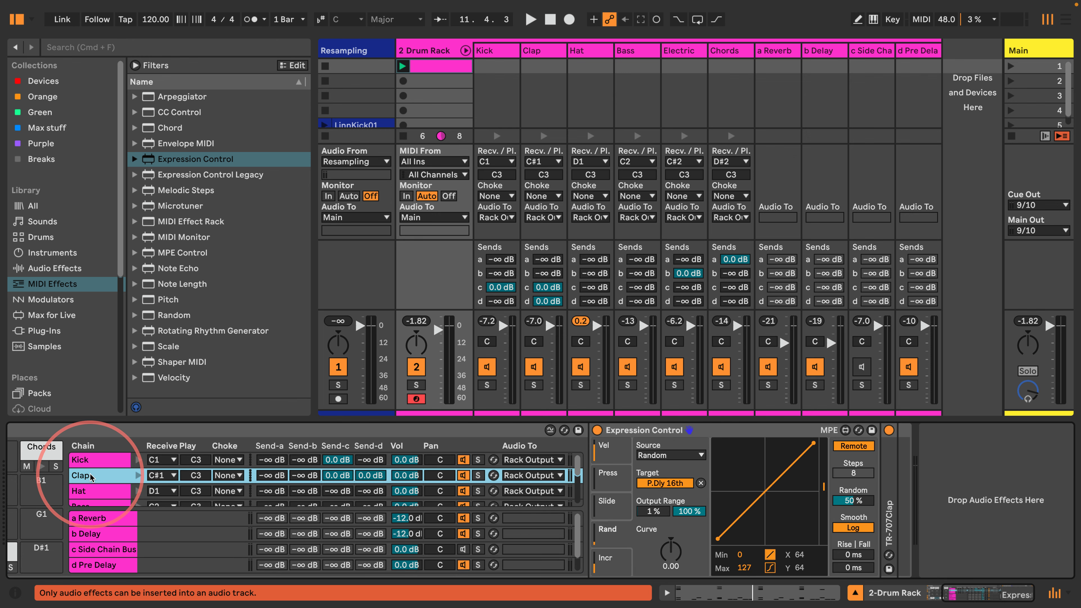
{"action": "left_click", "coordinate": [683, 456]}
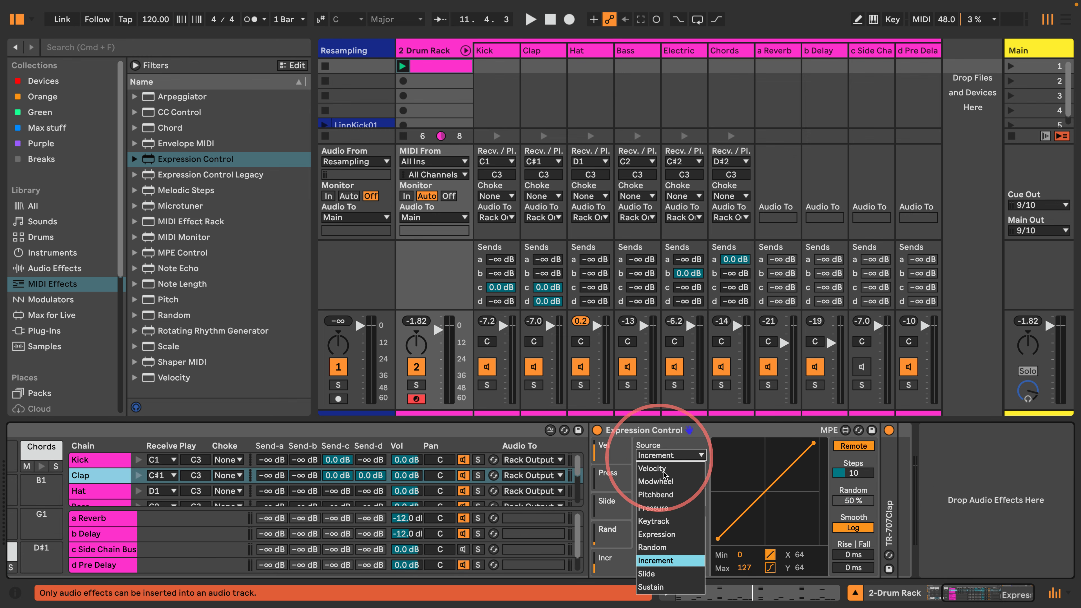
{"action": "left_click", "coordinate": [658, 551]}
{"action": "left_click", "coordinate": [98, 565]}
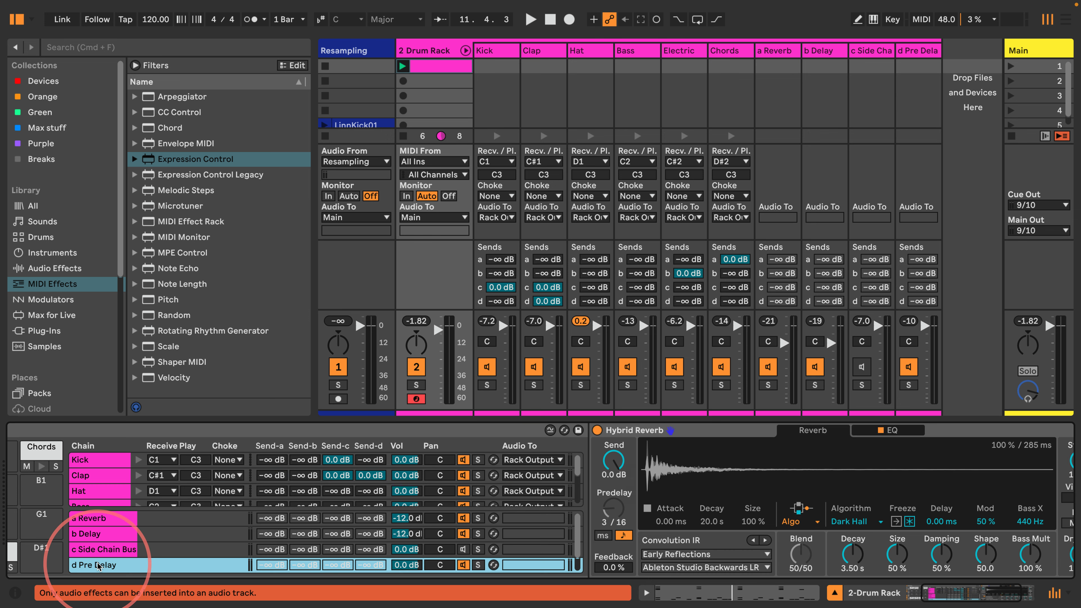
{"action": "left_click", "coordinate": [852, 521]}
{"action": "left_click", "coordinate": [853, 534]}
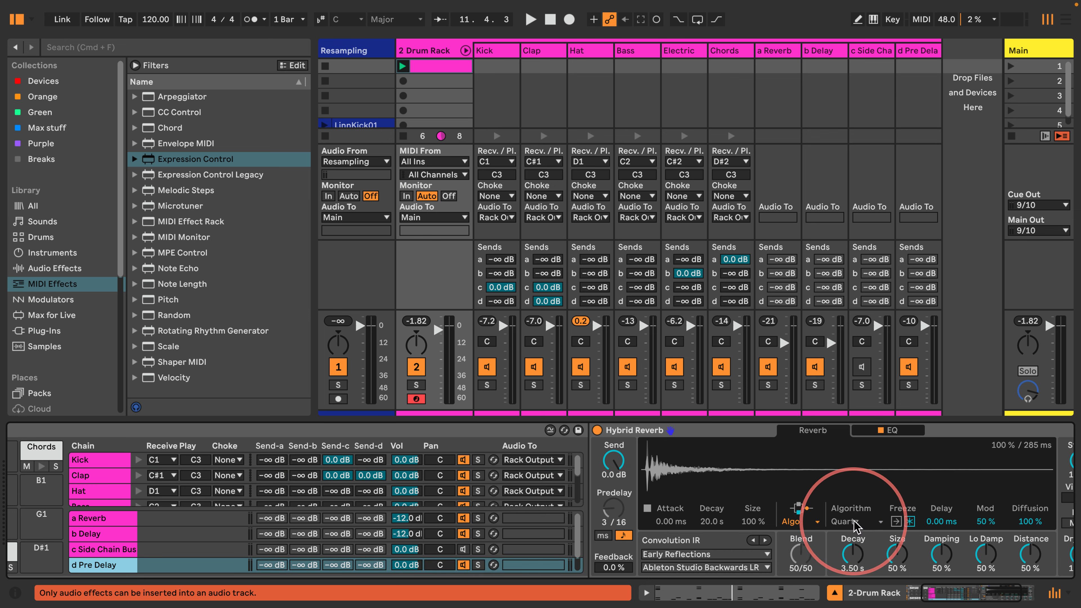
Change the Expression Control's Slide slot to Random in Remote mode and map it to the Pre Delay reverb's algorithmic Decay
{"action": "left_click", "coordinate": [102, 479]}
{"action": "left_click", "coordinate": [685, 456]}
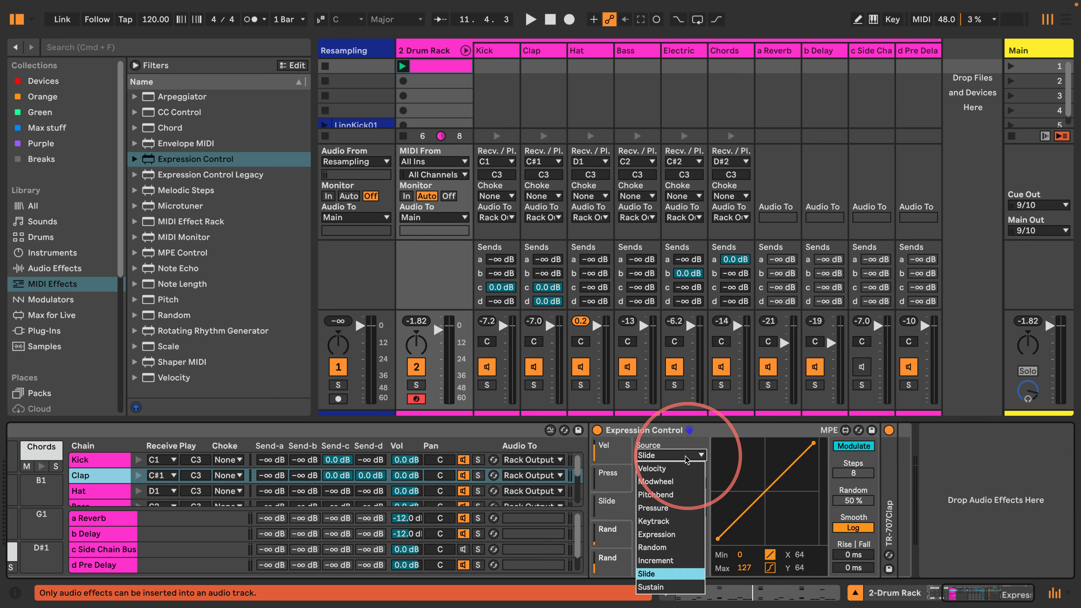
{"action": "left_click", "coordinate": [652, 548]}
{"action": "left_click", "coordinate": [853, 446]}
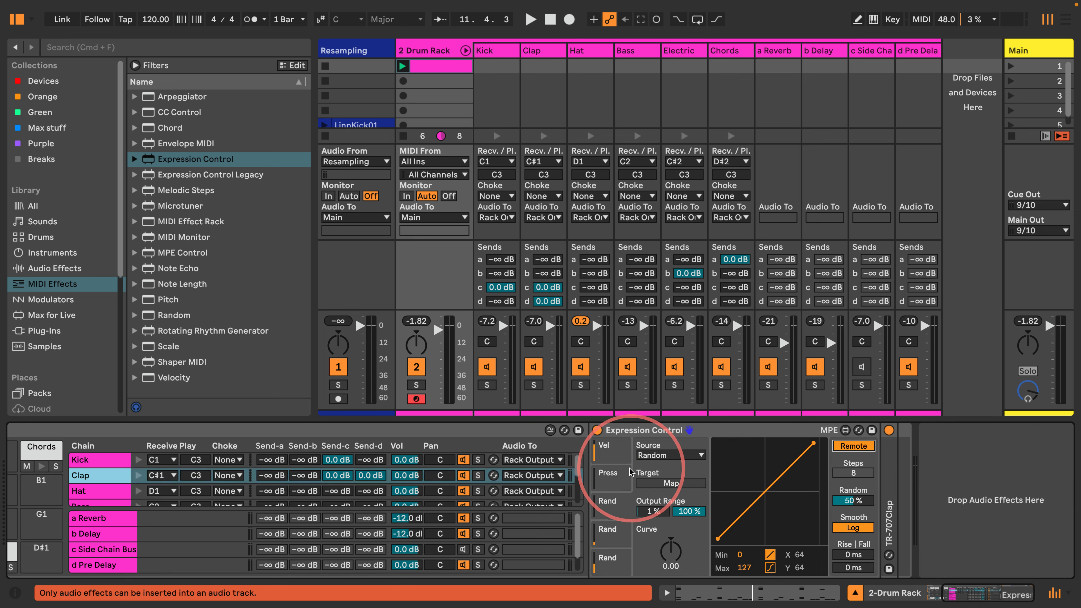
{"action": "left_click", "coordinate": [98, 565]}
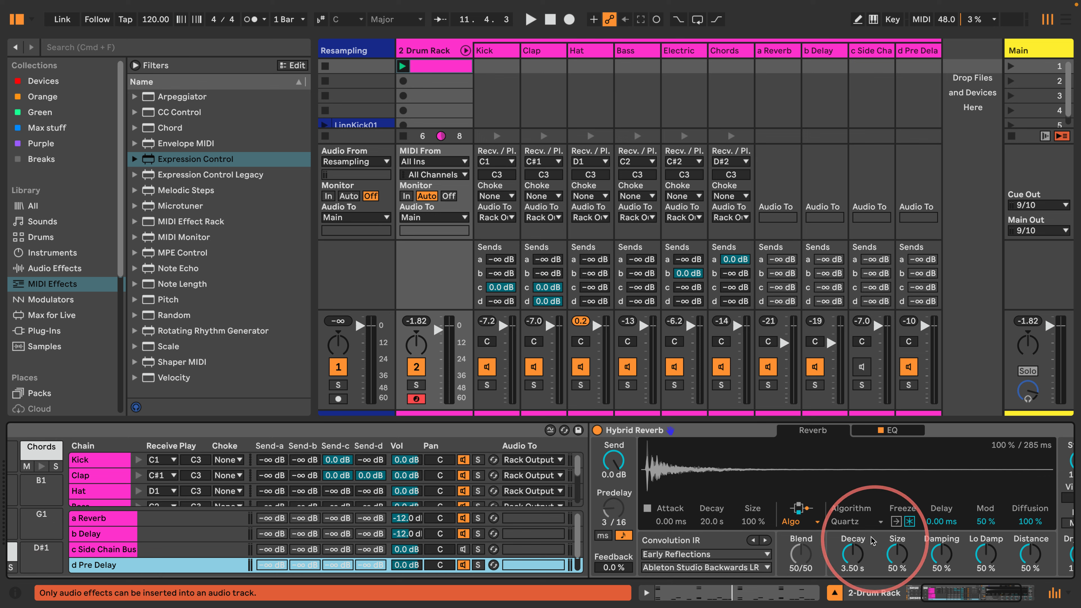
{"action": "left_click_drag", "start_coordinate": [852, 555], "coordinate": [852, 597]}
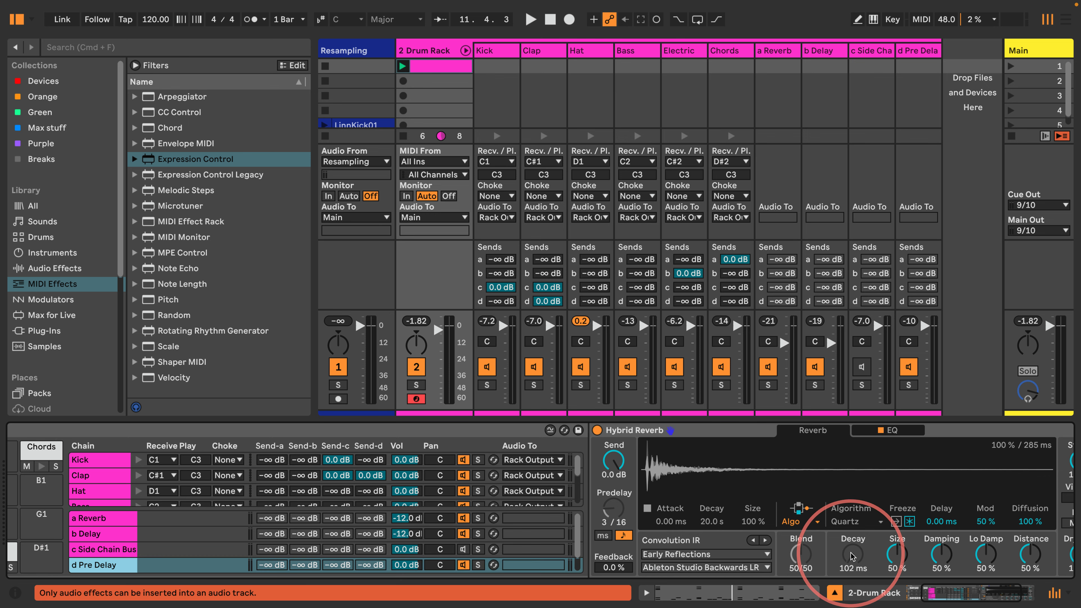
Change the Expression Control's Pressure slot to Random and map it to the Pre Delay reverb's Size
{"action": "left_click", "coordinate": [100, 476]}
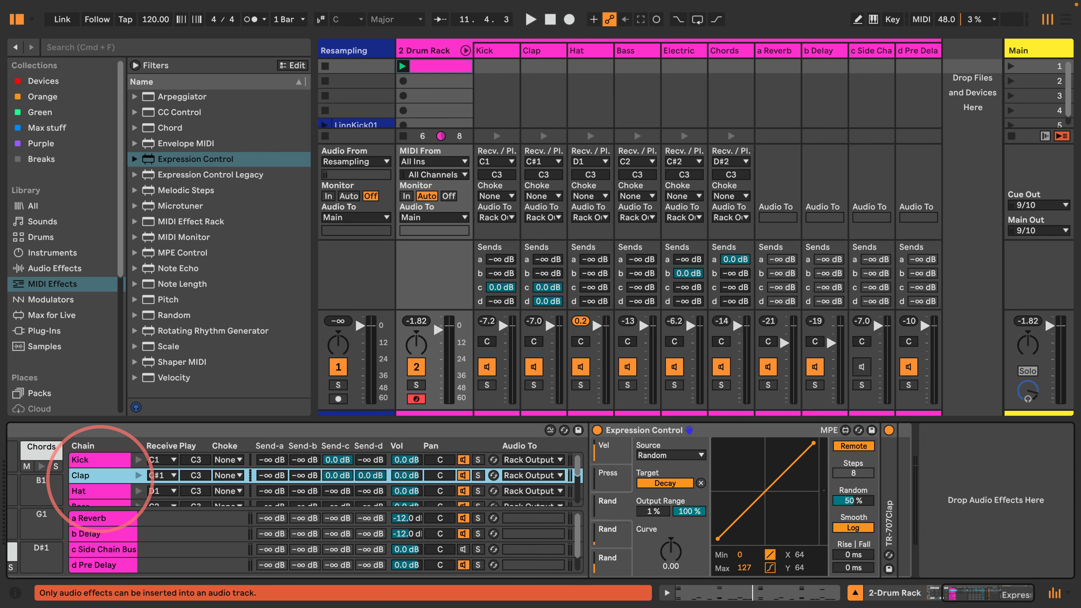
{"action": "left_click", "coordinate": [619, 485]}
{"action": "left_click", "coordinate": [660, 456]}
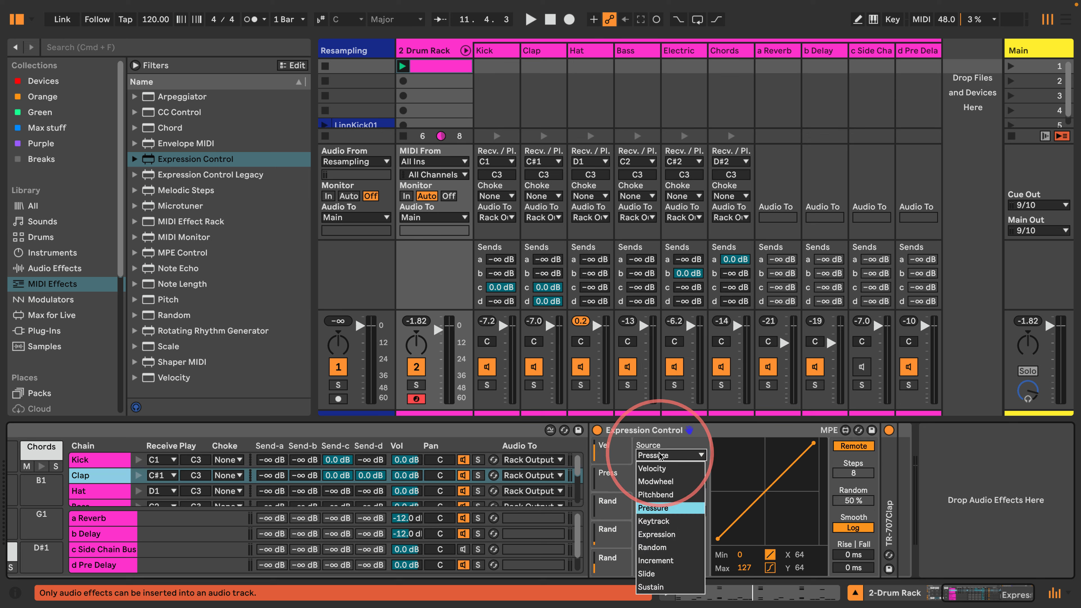
{"action": "left_click", "coordinate": [653, 548]}
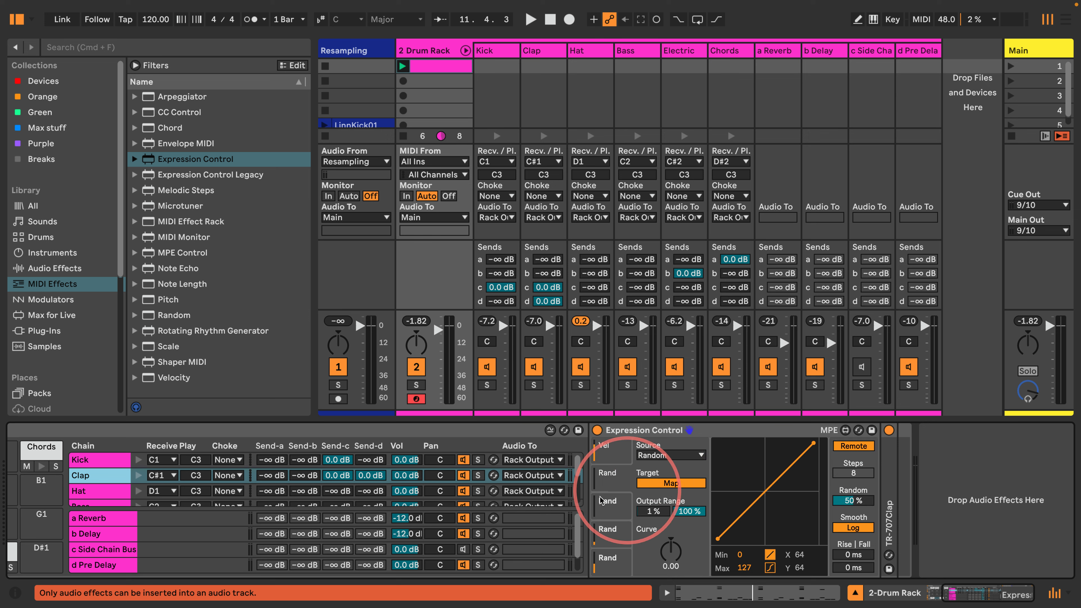
{"action": "left_click", "coordinate": [123, 565]}
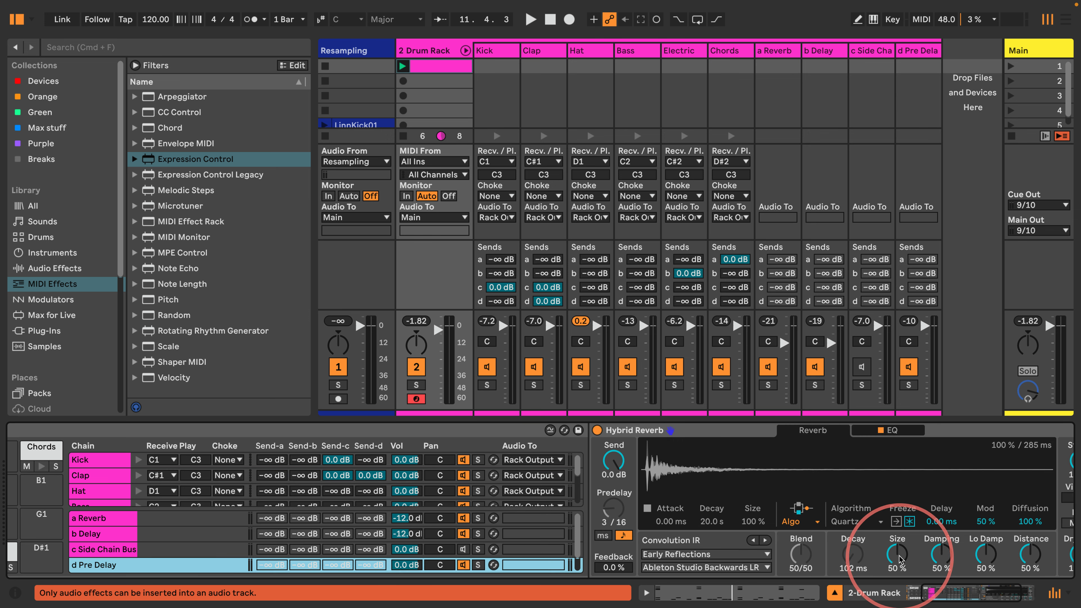
{"action": "left_click_drag", "start_coordinate": [899, 557], "coordinate": [898, 604]}
Start playback and check how the Pre Delay reverb's Predelay, Algorithm, Decay and Size are modulated
{"action": "key", "text": "space"}
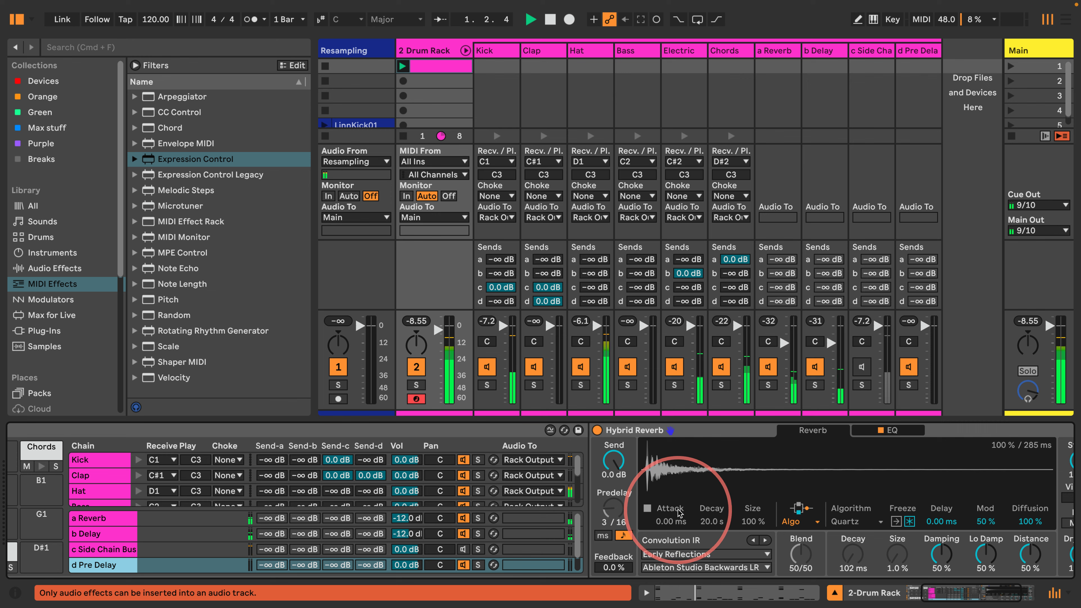
{"action": "scroll", "coordinate": [740, 508], "scroll_direction": "right", "scroll_amount": 3}
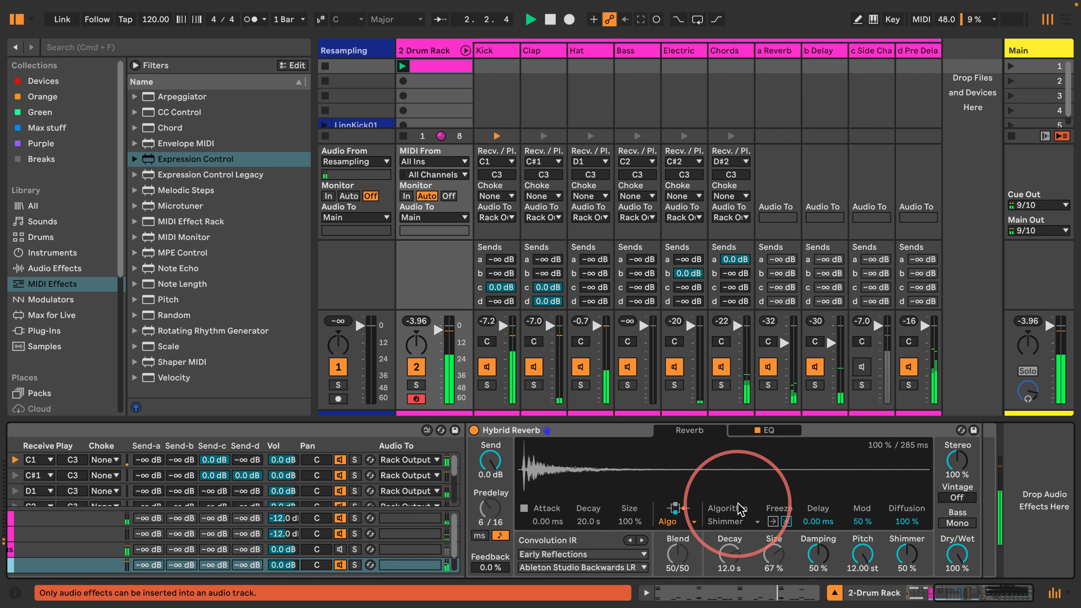
{"action": "scroll", "coordinate": [740, 508], "scroll_direction": "left", "scroll_amount": 5}
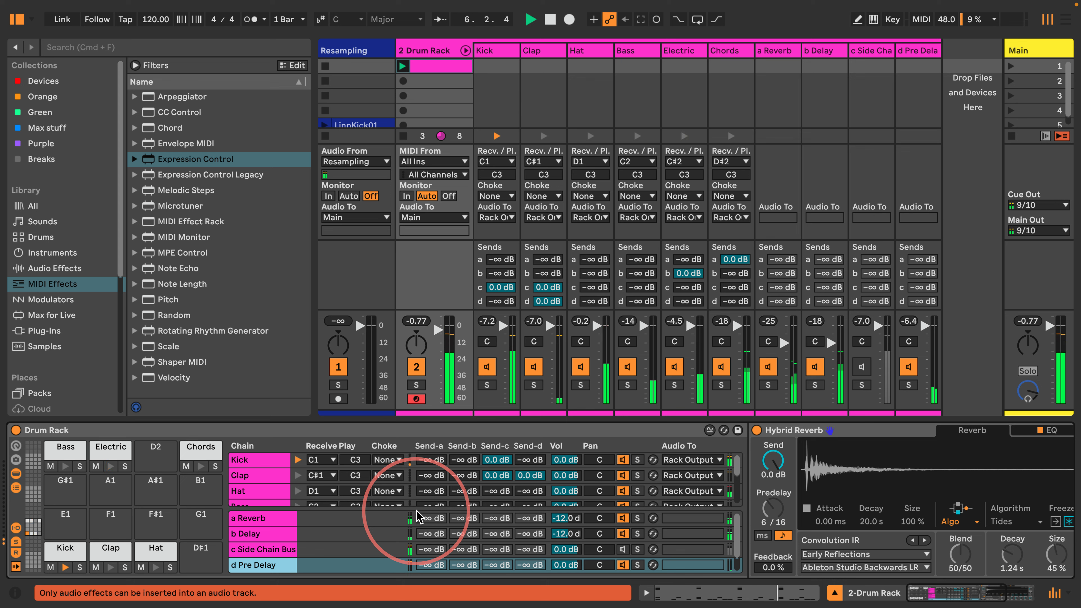
Hot-swap the Electric chain's instrument, trying the E-Piano MKI Dirty preset and settling on E-Piano Wurli
{"action": "left_click", "coordinate": [107, 453]}
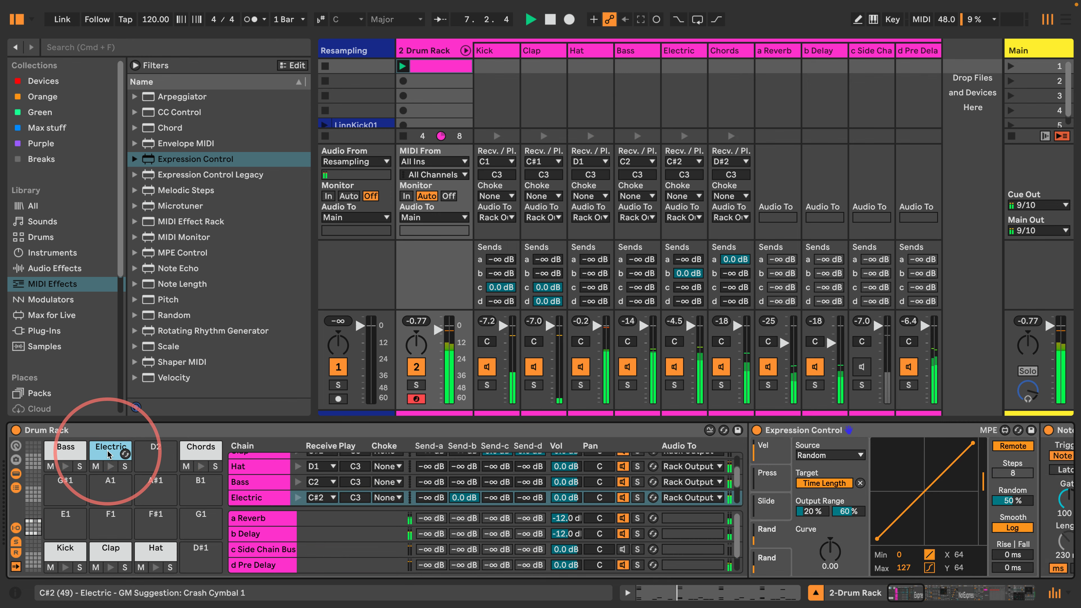
{"action": "left_click_drag", "start_coordinate": [107, 453], "coordinate": [992, 592]}
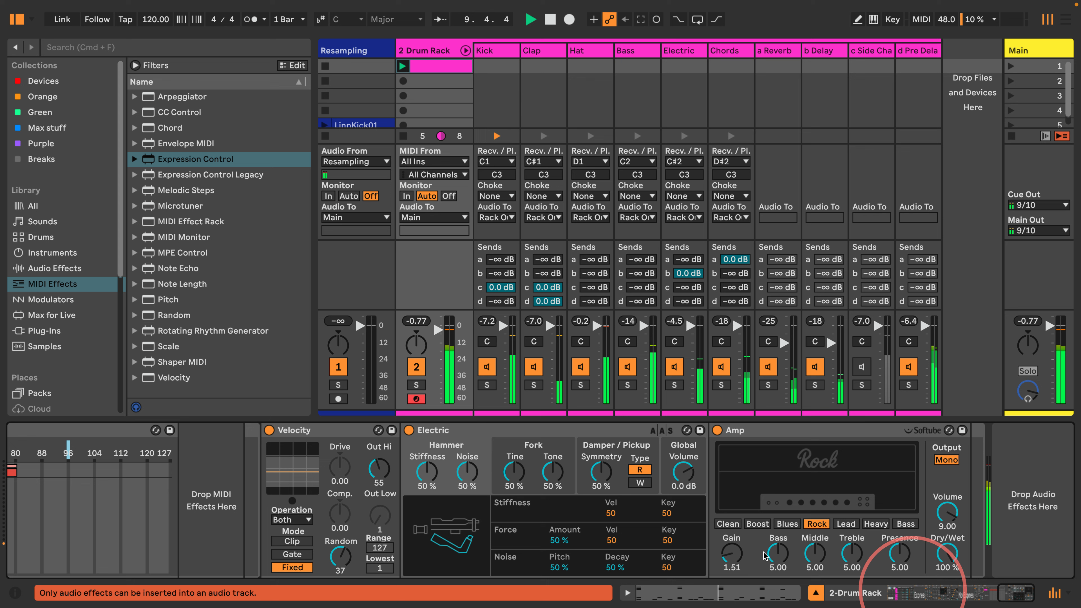
{"action": "left_click", "coordinate": [687, 431]}
{"action": "scroll", "coordinate": [196, 215], "scroll_direction": "down", "scroll_amount": 3}
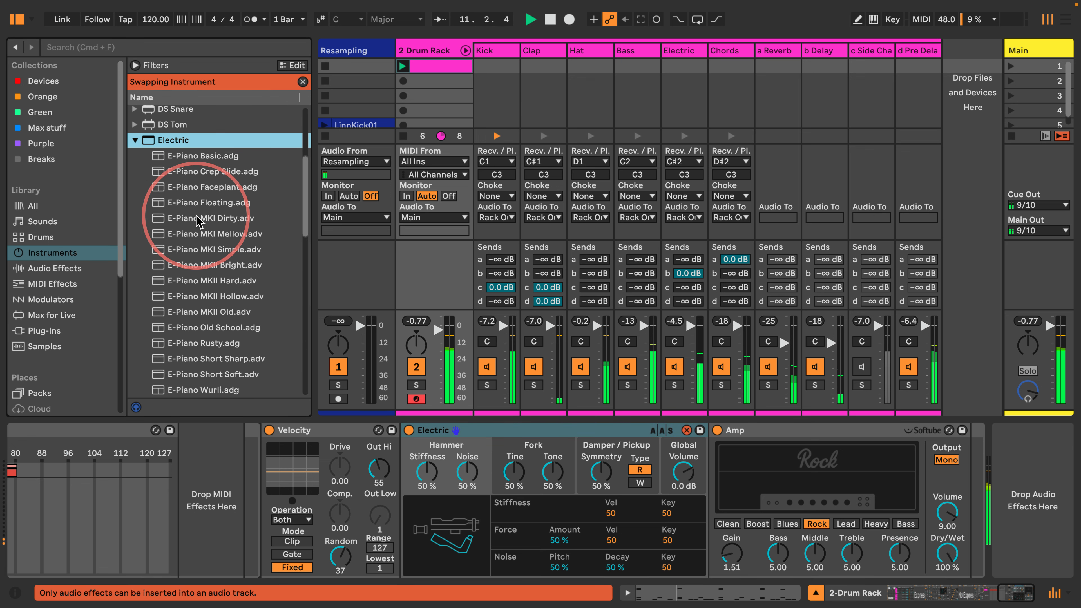
{"action": "double_click", "coordinate": [172, 219]}
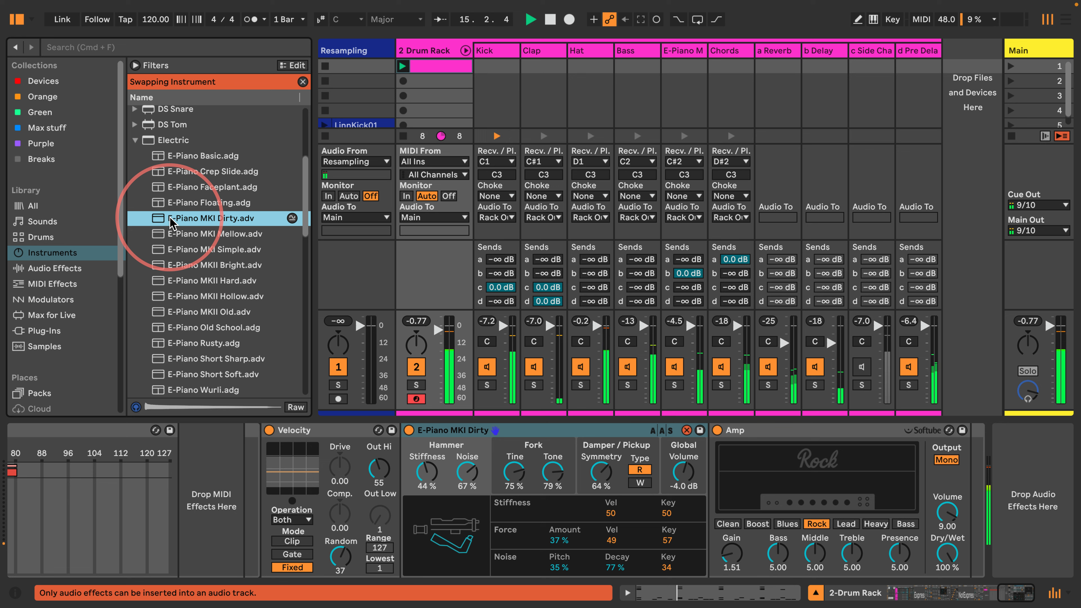
{"action": "scroll", "coordinate": [171, 230], "scroll_direction": "down", "scroll_amount": 2}
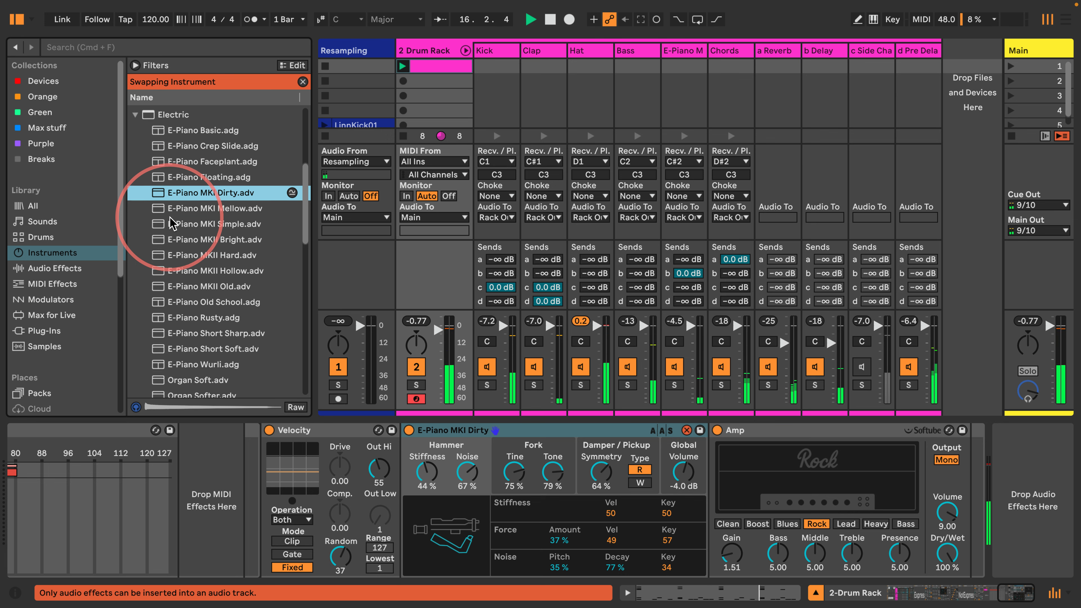
{"action": "double_click", "coordinate": [175, 357]}
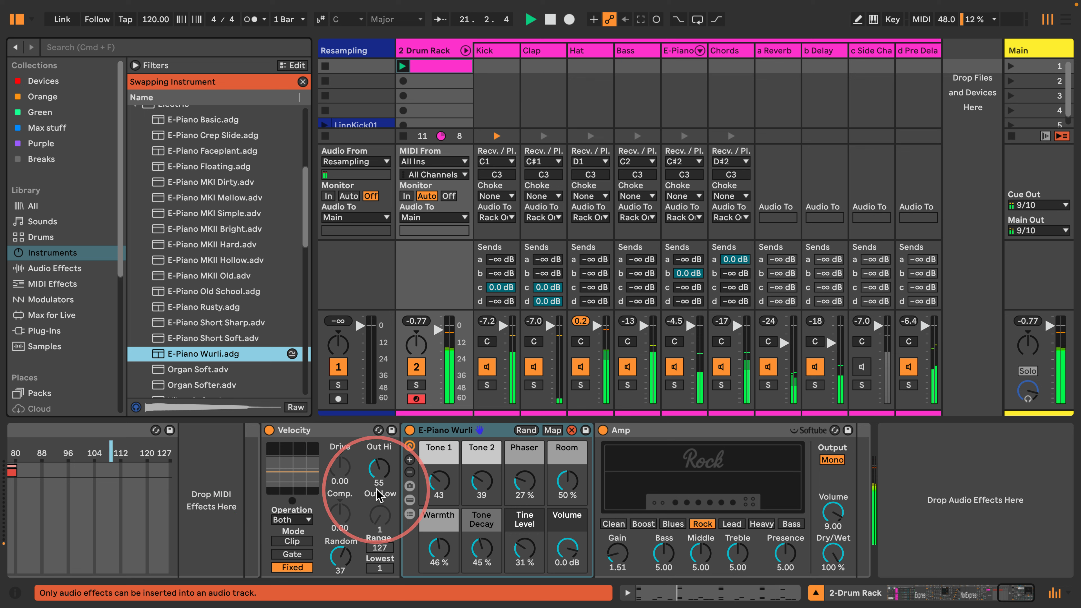
Shorten the velocity zone of the chain in the electric piano's MIDI Effect Rack to an upper limit of about 64
{"action": "scroll", "coordinate": [374, 469], "scroll_direction": "left", "scroll_amount": 8}
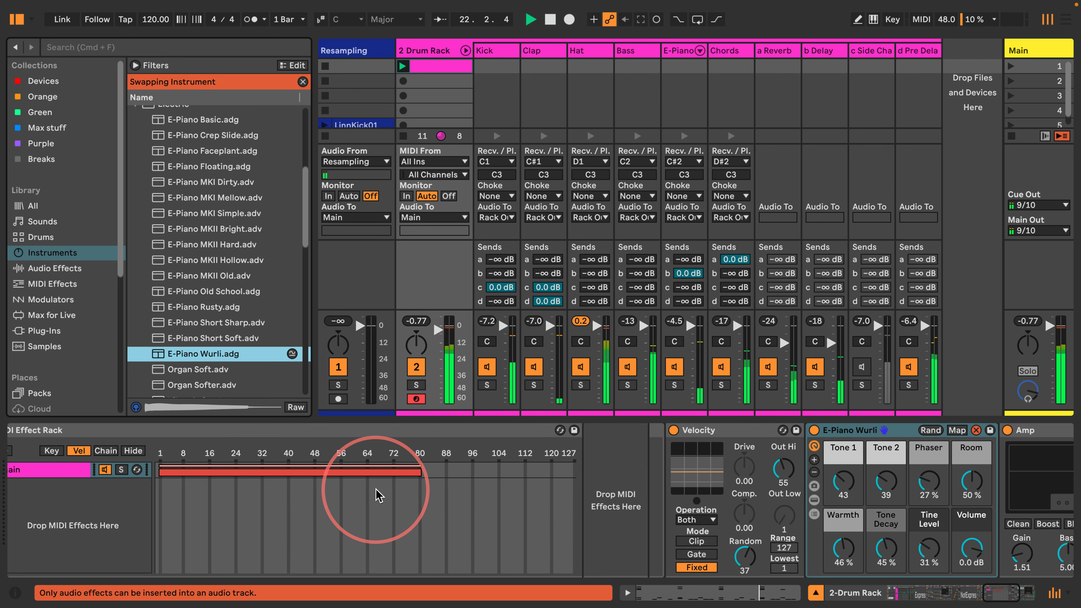
{"action": "left_click_drag", "start_coordinate": [419, 472], "coordinate": [364, 473]}
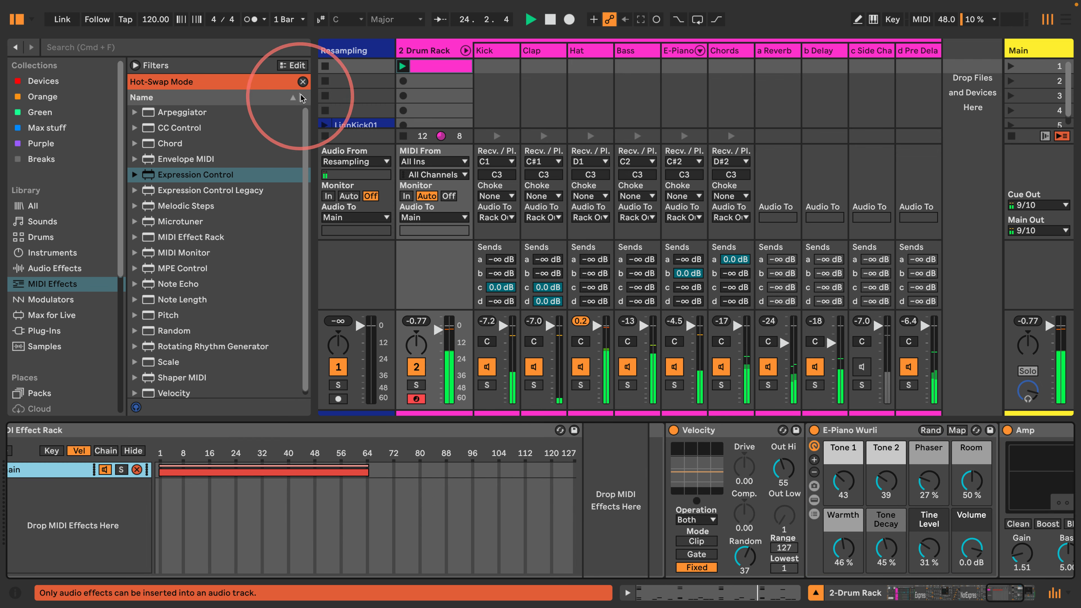
Leave hot-swap mode and lower the Drum Rack's d Pre Delay return chain volume to -8.0 dB
{"action": "left_click", "coordinate": [303, 81]}
{"action": "scroll", "coordinate": [303, 537], "scroll_direction": "left", "scroll_amount": 15}
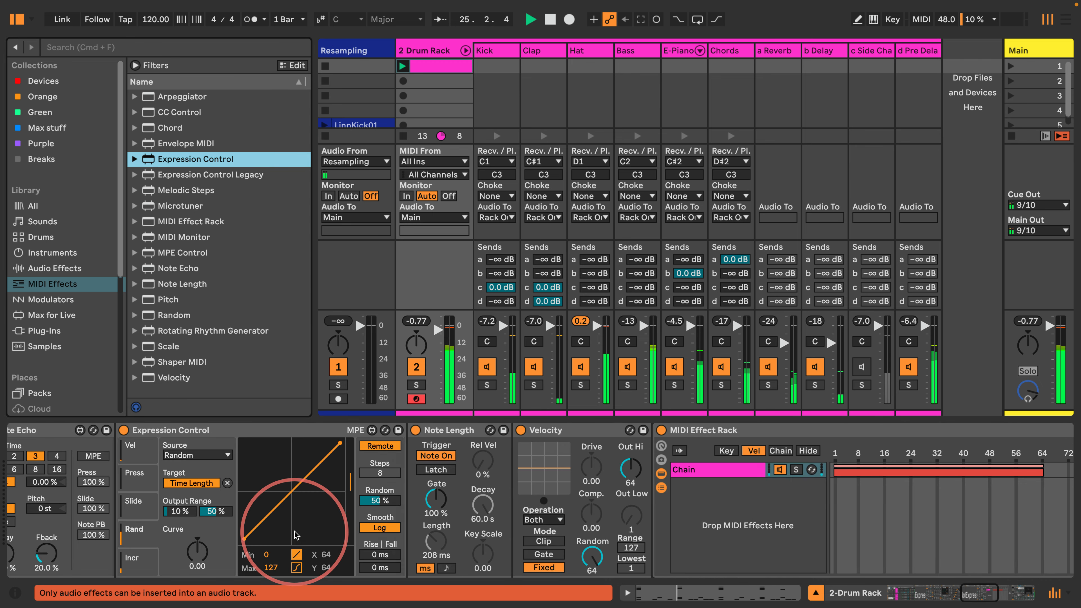
{"action": "scroll", "coordinate": [293, 534], "scroll_direction": "left", "scroll_amount": 15}
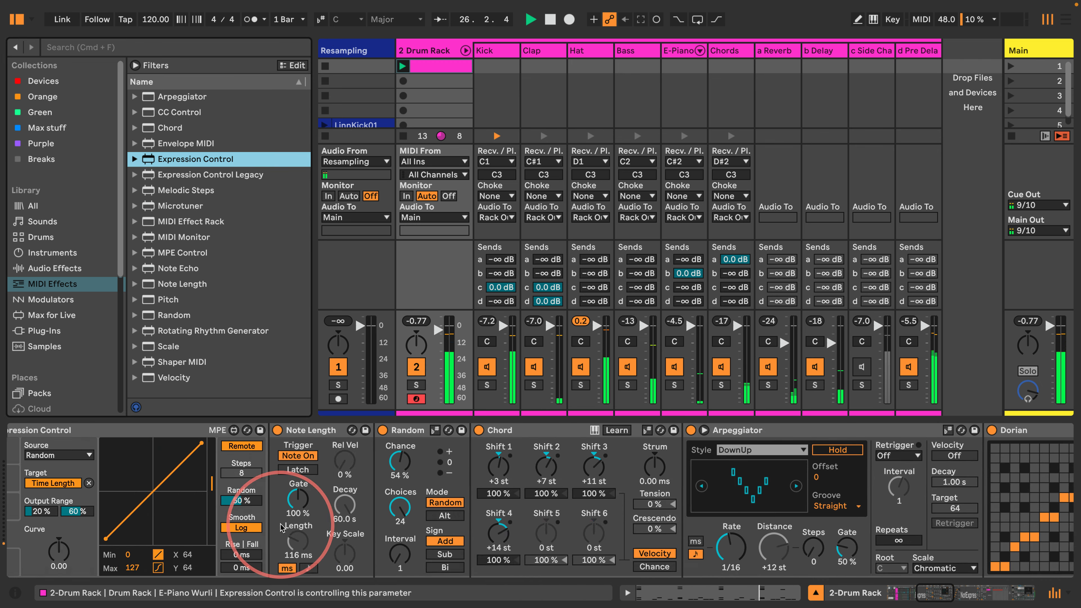
{"action": "scroll", "coordinate": [283, 530], "scroll_direction": "left", "scroll_amount": 5}
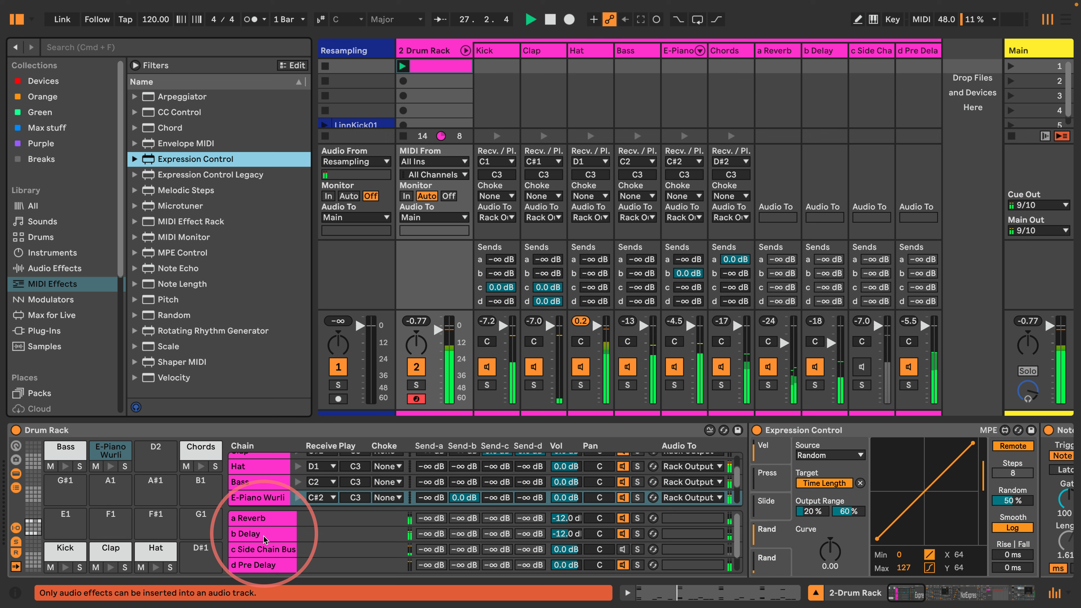
{"action": "left_click", "coordinate": [277, 565]}
{"action": "left_click", "coordinate": [557, 570]}
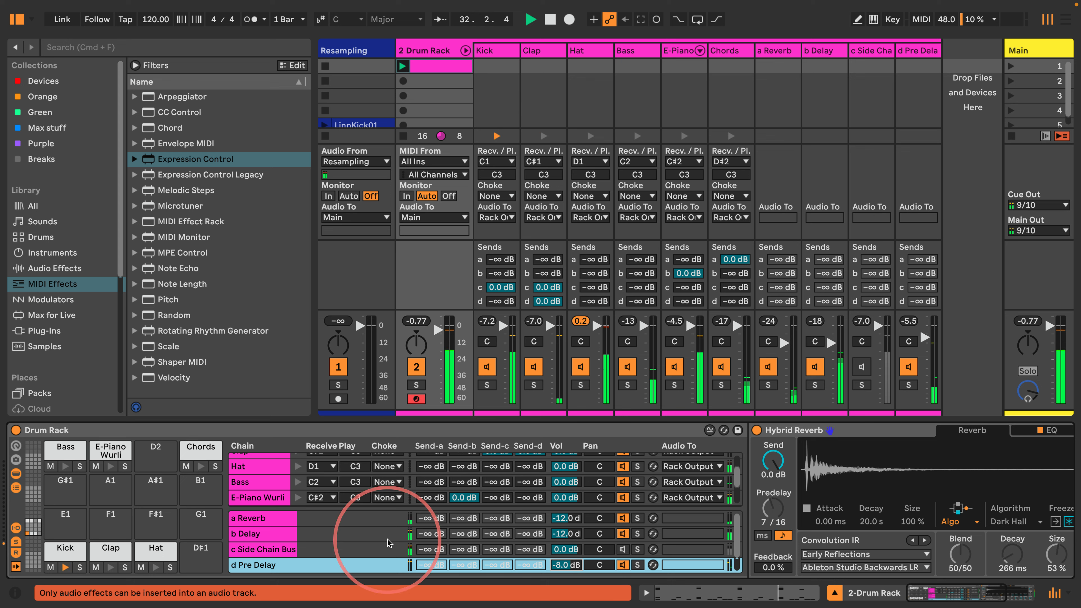
Open the Drum Rack clip's notes and lower the chance of the Chords note at 1.3 to 19%
{"action": "left_click", "coordinate": [424, 65]}
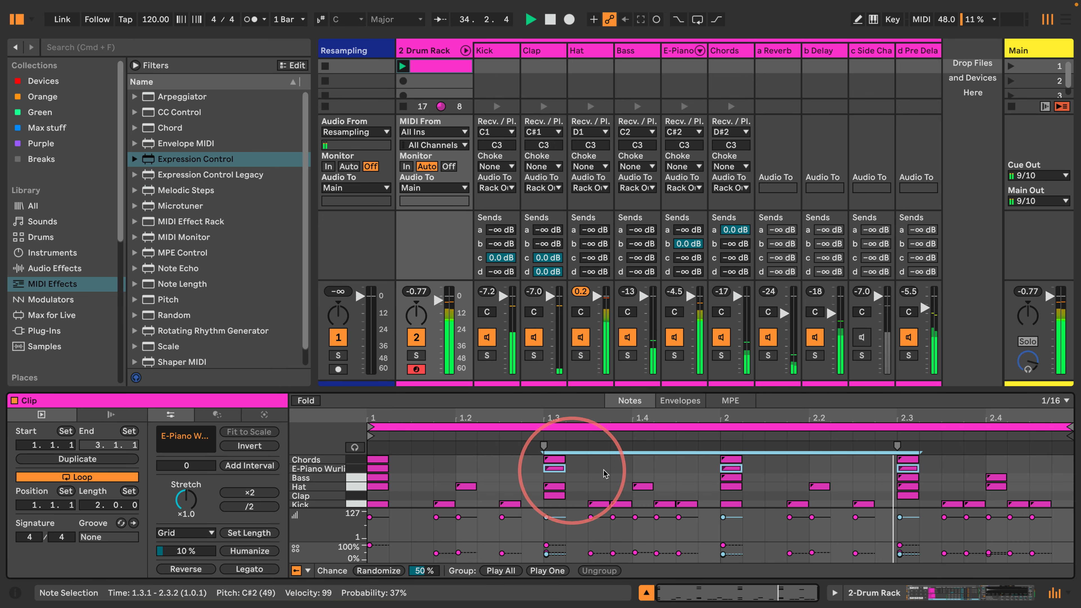
{"action": "left_click", "coordinate": [554, 459]}
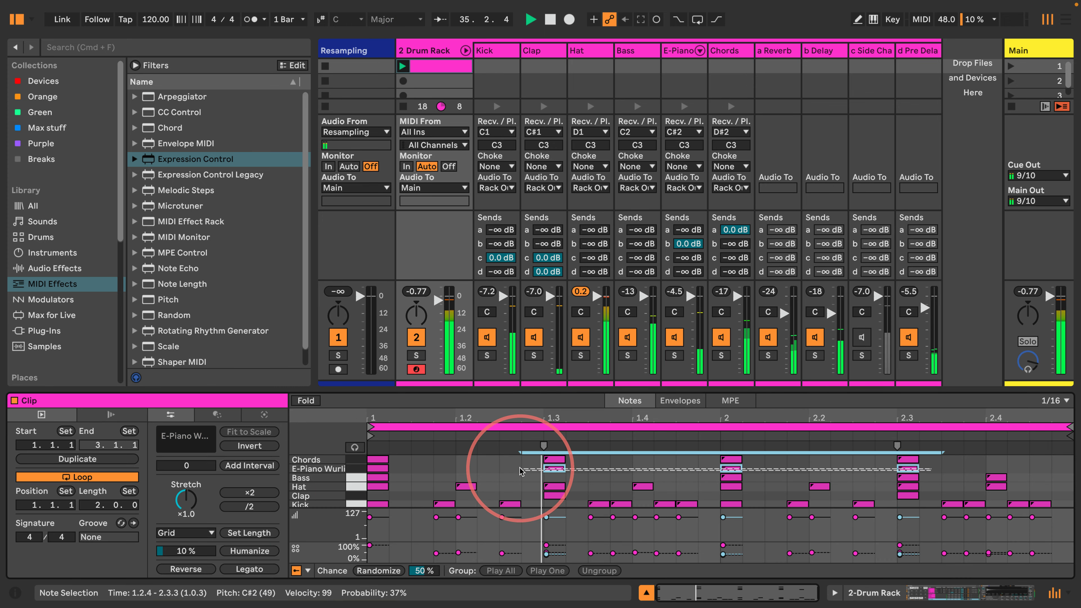
{"action": "left_click_drag", "start_coordinate": [547, 550], "coordinate": [548, 561]}
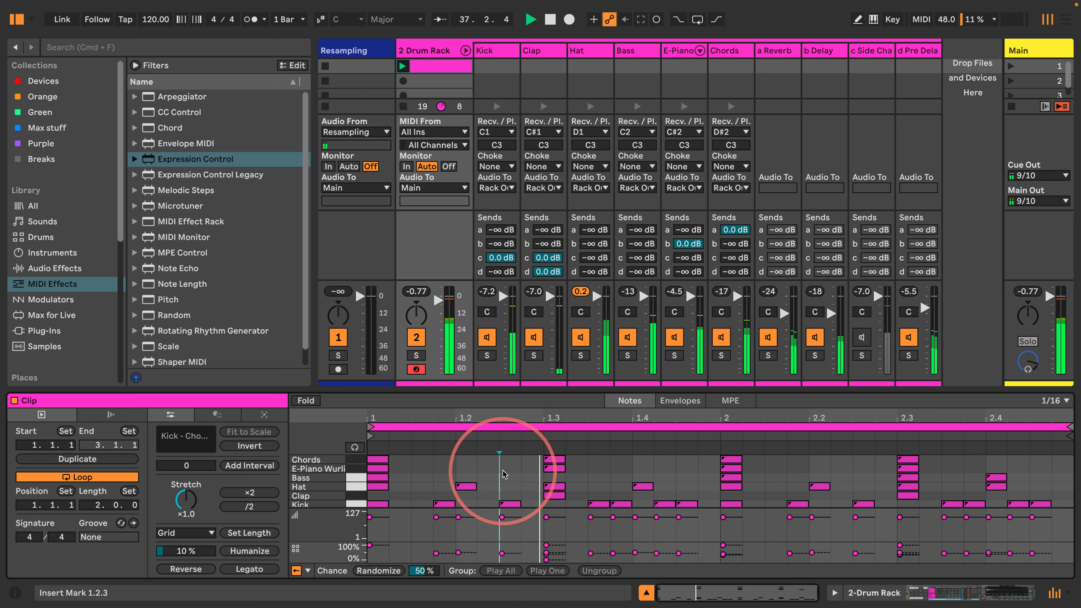
{"action": "left_click", "coordinate": [503, 474]}
{"action": "left_click_drag", "start_coordinate": [522, 469], "coordinate": [919, 466]}
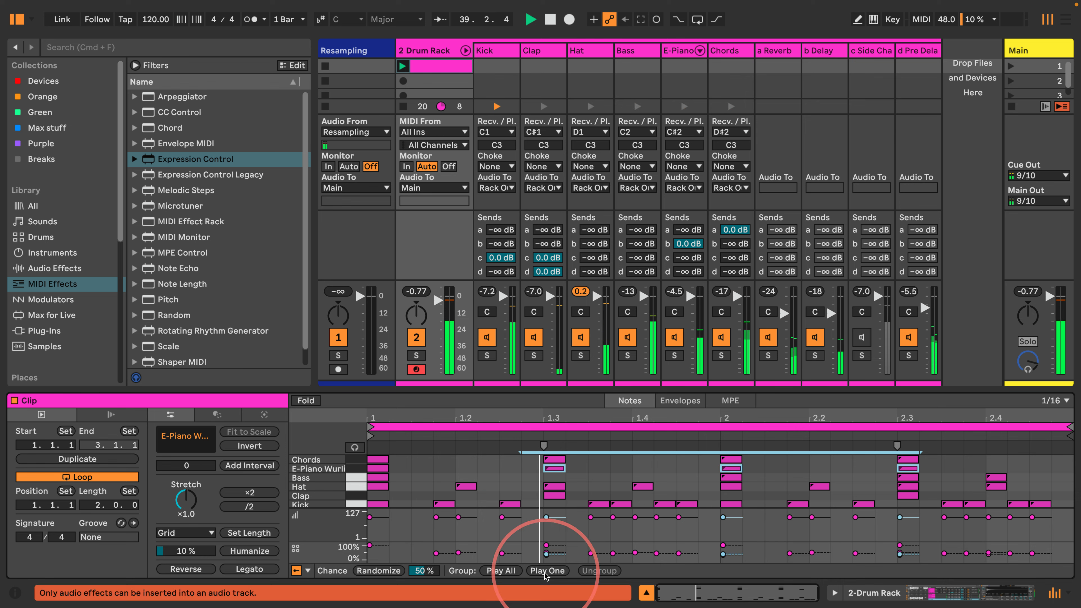
{"action": "left_click_drag", "start_coordinate": [547, 556], "coordinate": [547, 559]}
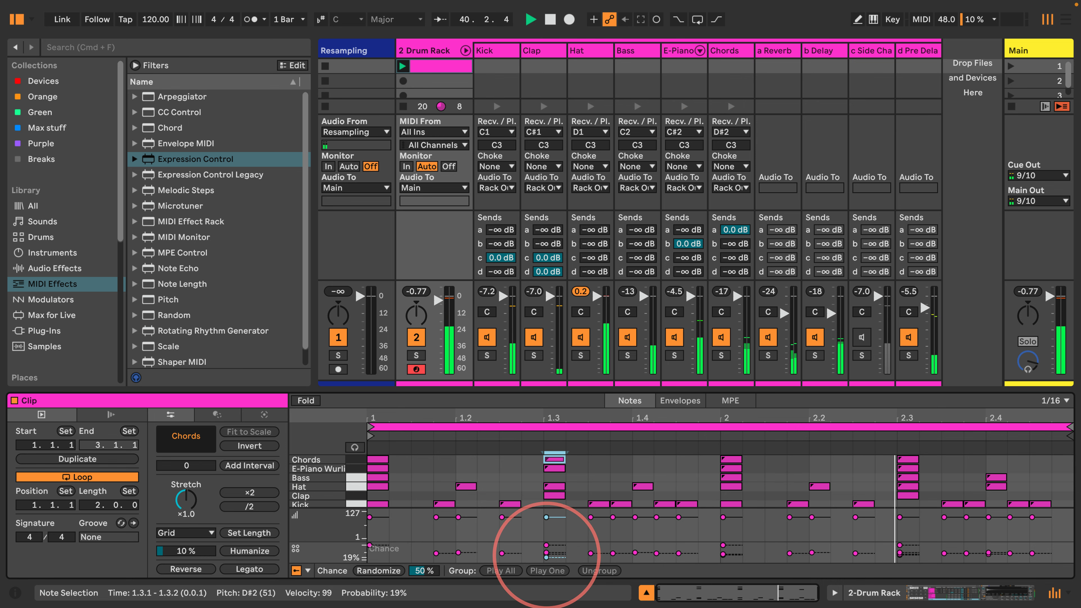
Stop playback, enlarge the note editor and lower the chance of the E-Piano Wurli note at 1.3 to 11%
{"action": "left_click", "coordinate": [516, 475]}
{"action": "key", "text": "space"}
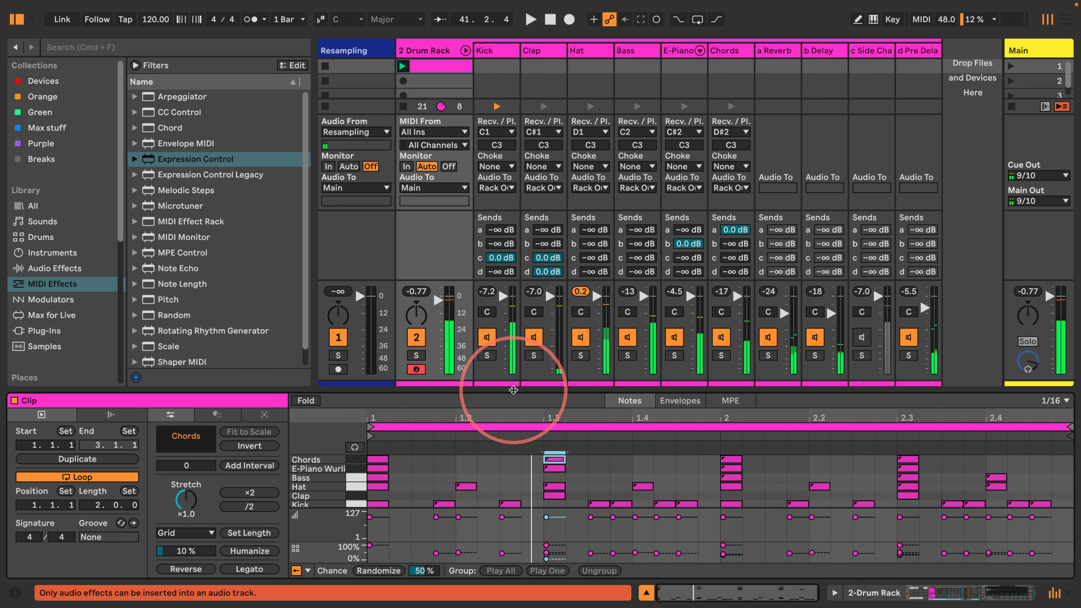
{"action": "left_click_drag", "start_coordinate": [514, 388], "coordinate": [526, 194]}
{"action": "left_click_drag", "start_coordinate": [522, 294], "coordinate": [582, 290]}
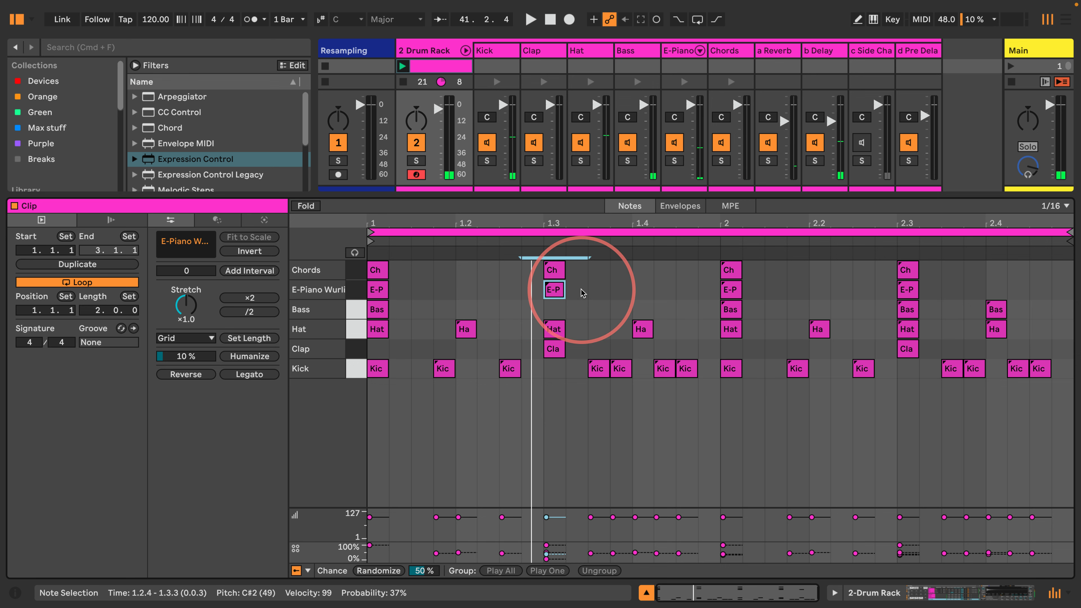
{"action": "left_click", "coordinate": [547, 556]}
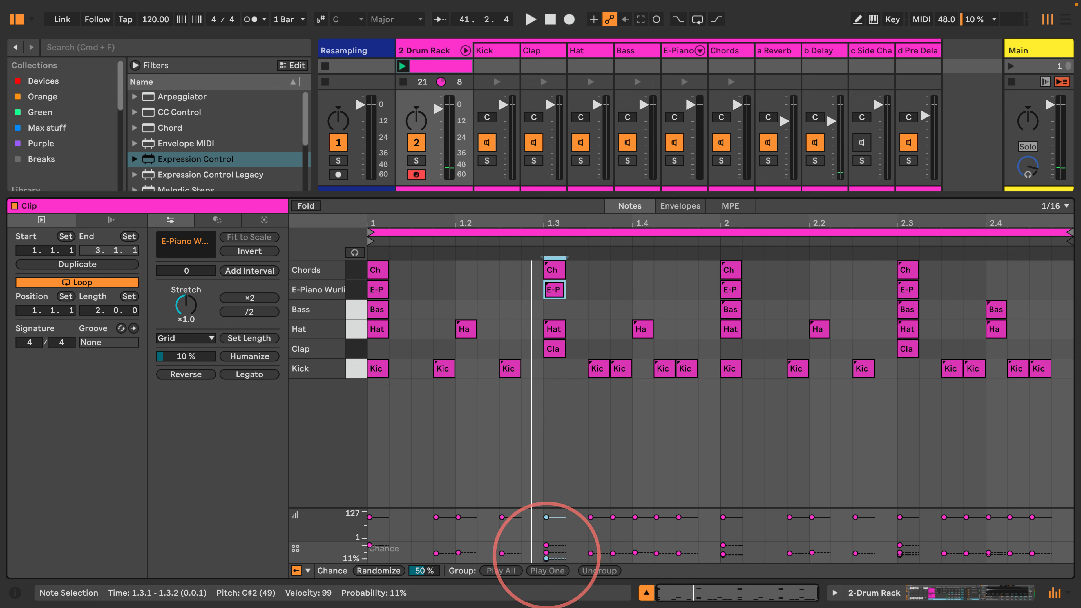
Lower the chance of the E-Piano Wurli notes at 2 and 2.3 to 5% and start playback
{"action": "left_click_drag", "start_coordinate": [698, 294], "coordinate": [933, 295]}
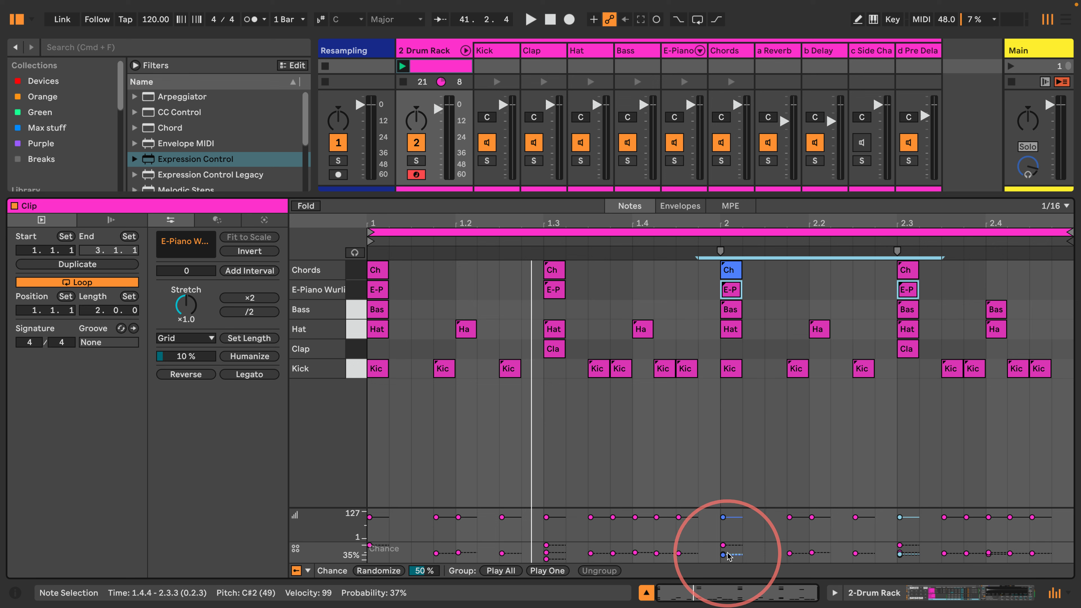
{"action": "left_click_drag", "start_coordinate": [723, 554], "coordinate": [724, 558]}
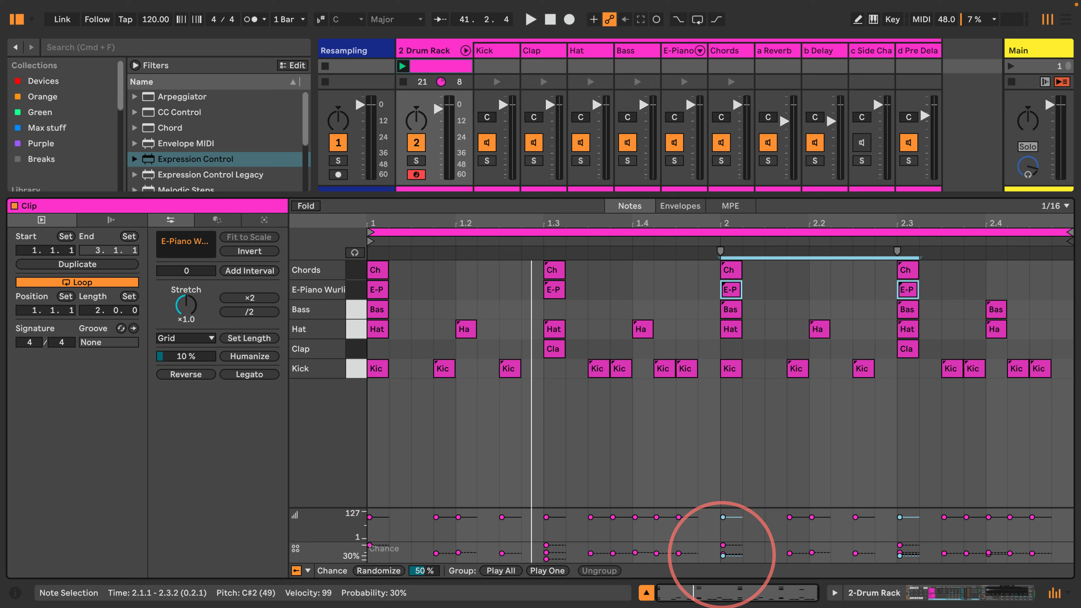
{"action": "key", "text": "space"}
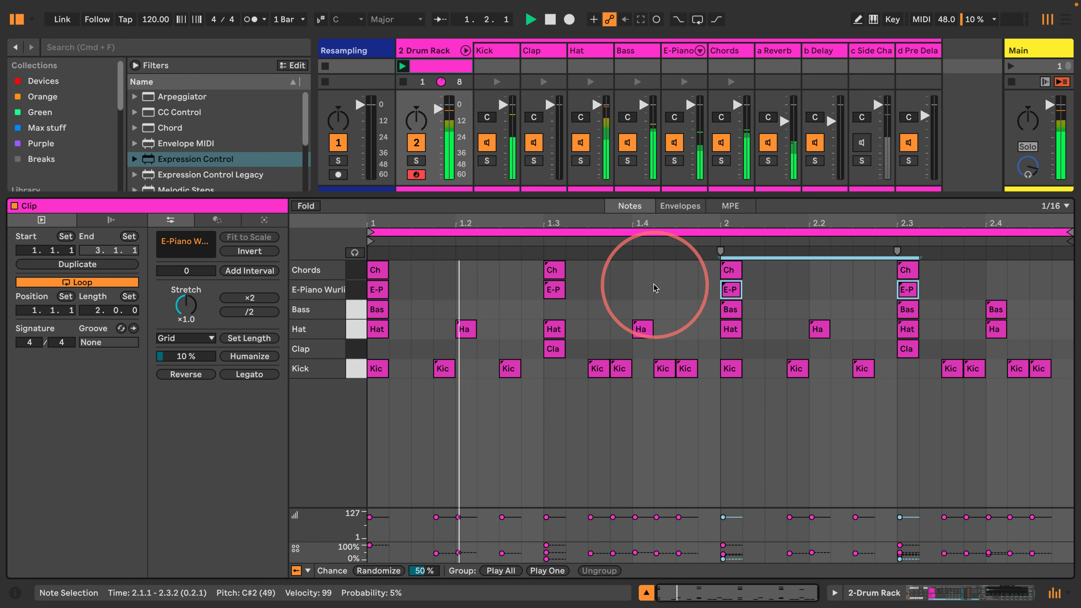
{"action": "key", "text": "space"}
{"action": "left_click", "coordinate": [655, 288]}
{"action": "right_click", "coordinate": [728, 290]}
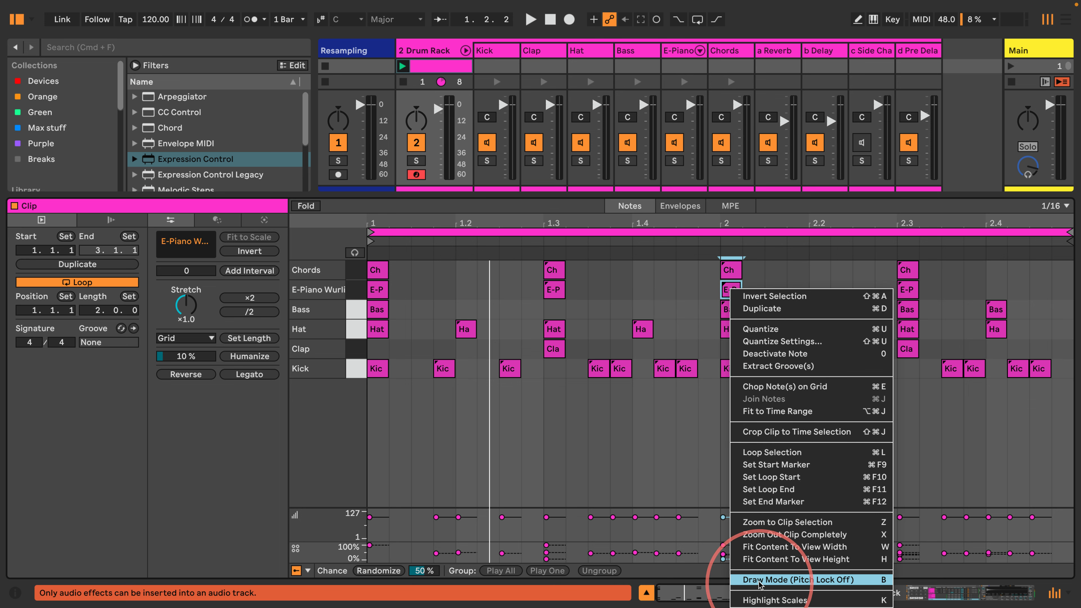
{"action": "left_click", "coordinate": [645, 255]}
{"action": "key", "text": "space"}
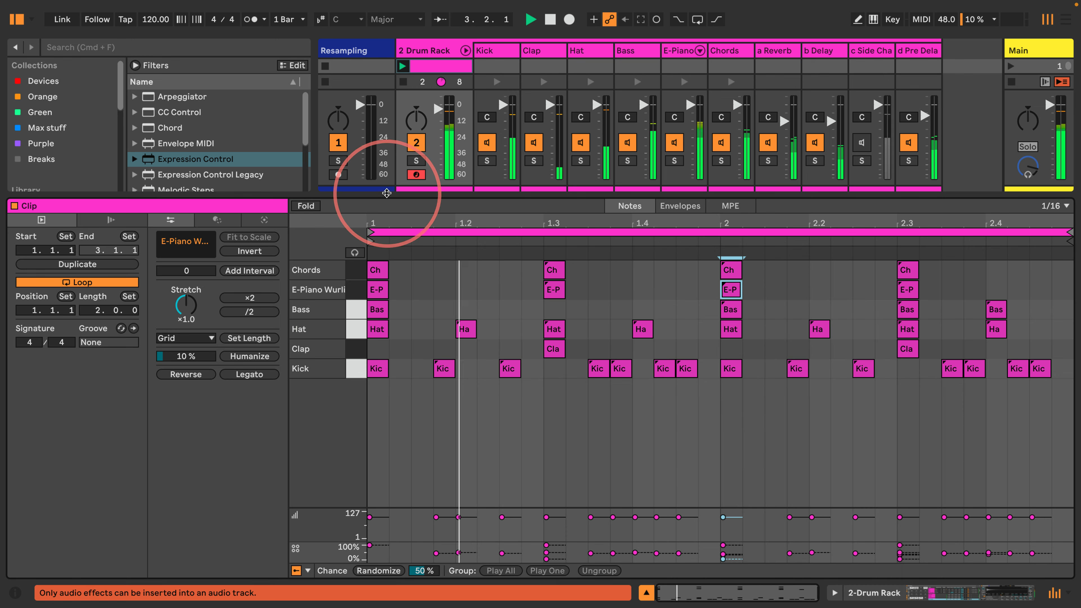
{"action": "left_click_drag", "start_coordinate": [386, 195], "coordinate": [346, 313]}
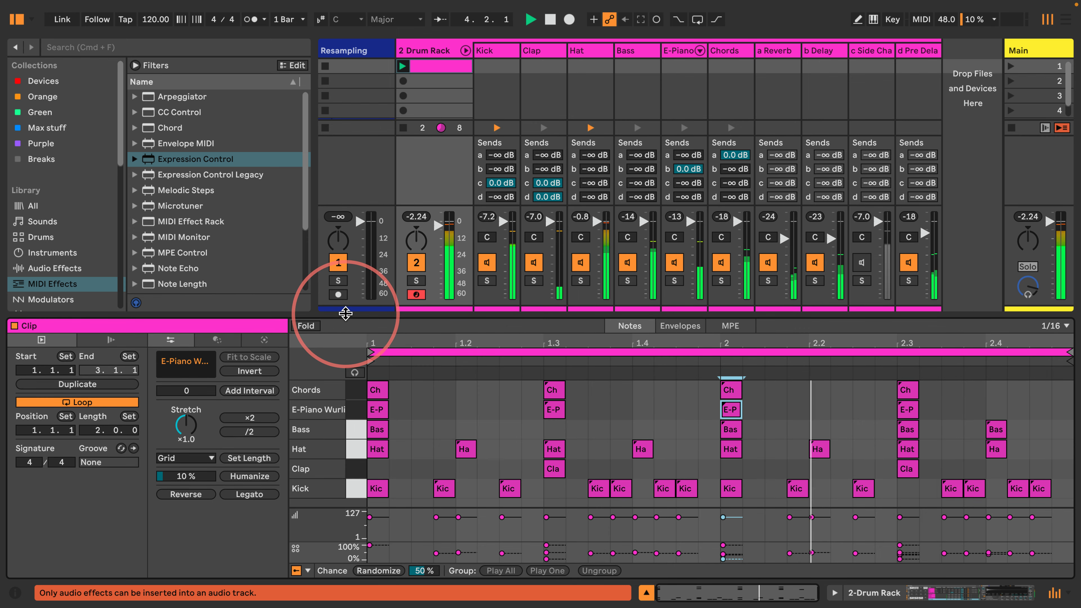
{"action": "left_click", "coordinate": [725, 490]}
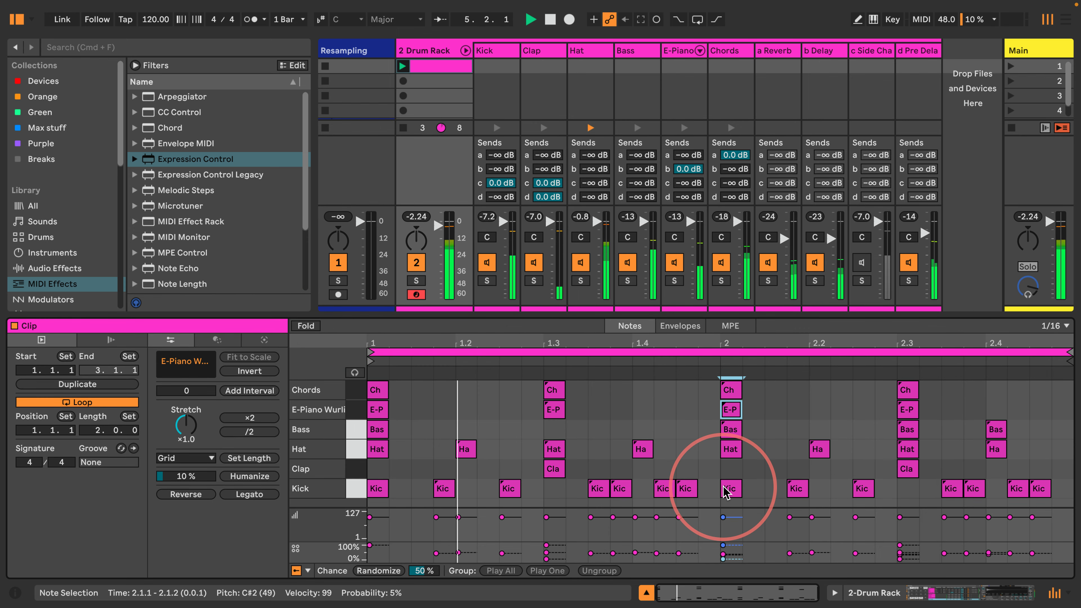
{"action": "left_click", "coordinate": [870, 593]}
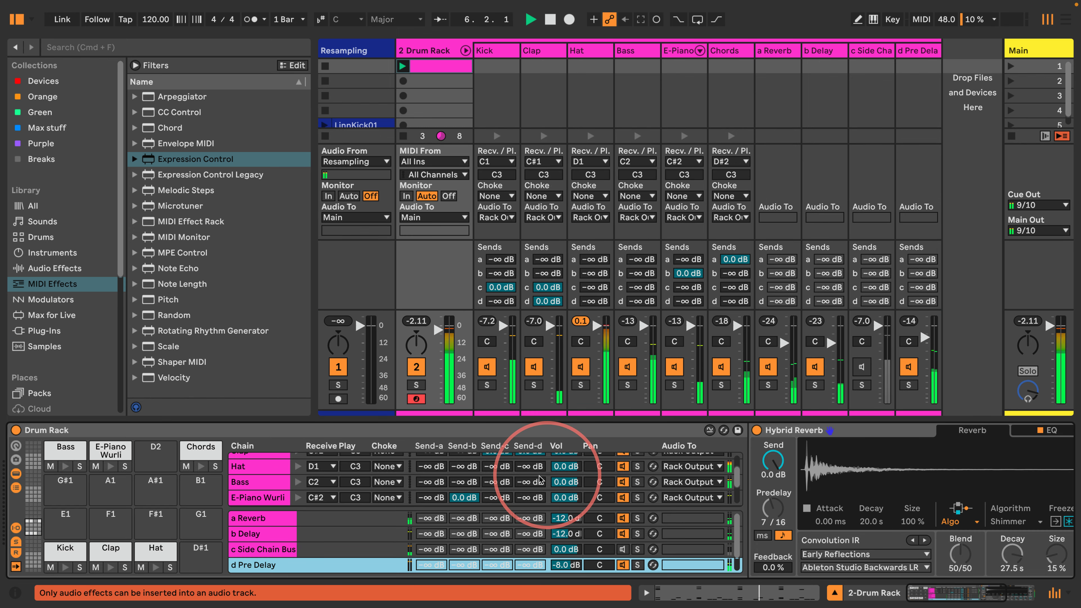
Collapse the Drum Rack to its pads by hiding the input/output, sends, returns, devices and chain list
{"action": "left_click", "coordinate": [16, 529]}
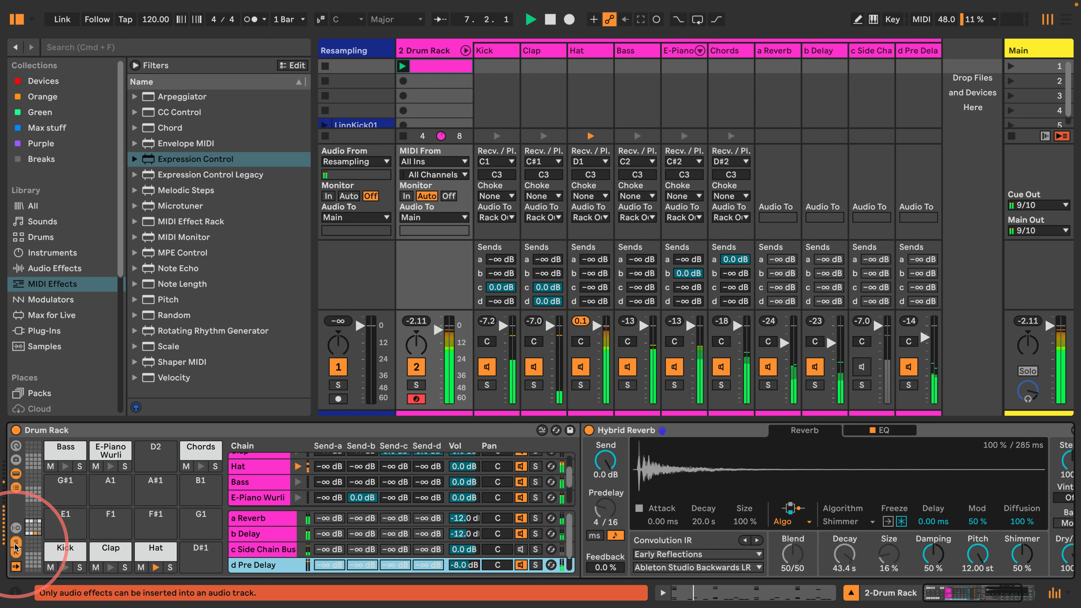
{"action": "left_click", "coordinate": [16, 542]}
{"action": "left_click", "coordinate": [16, 553]}
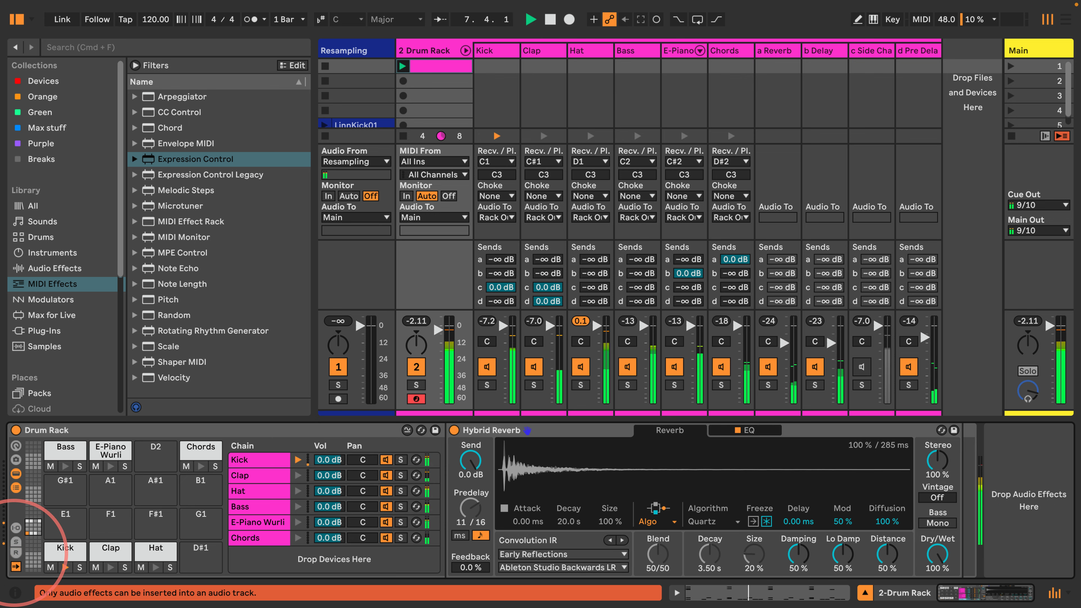
{"action": "left_click", "coordinate": [16, 488]}
{"action": "left_click", "coordinate": [16, 473]}
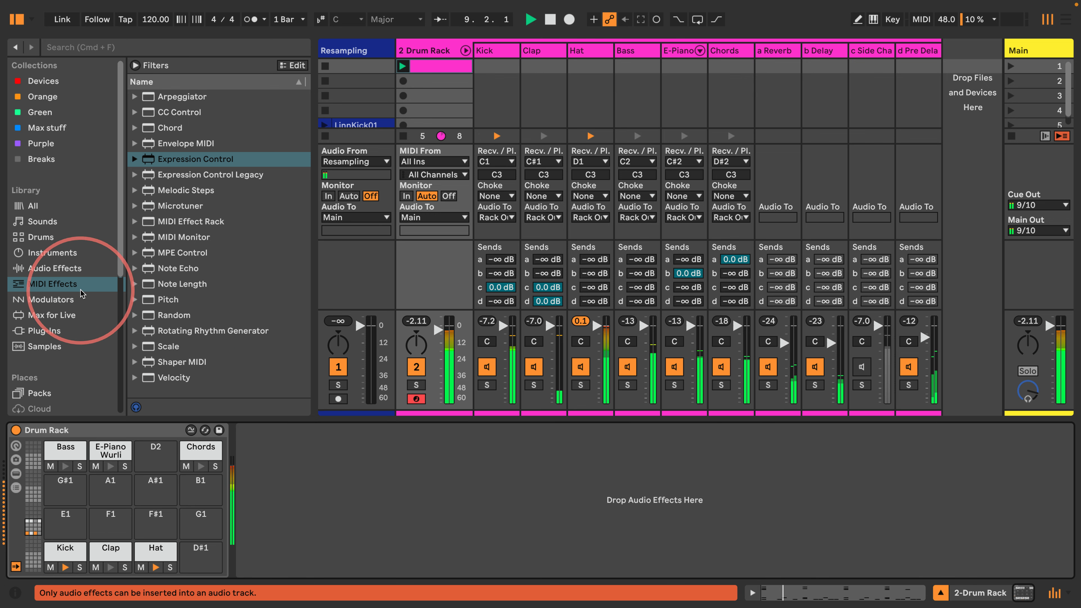
Stop playback and add a Glue Compressor from the audio effects after the Drum Rack
{"action": "left_click", "coordinate": [64, 253]}
{"action": "left_click", "coordinate": [137, 171]}
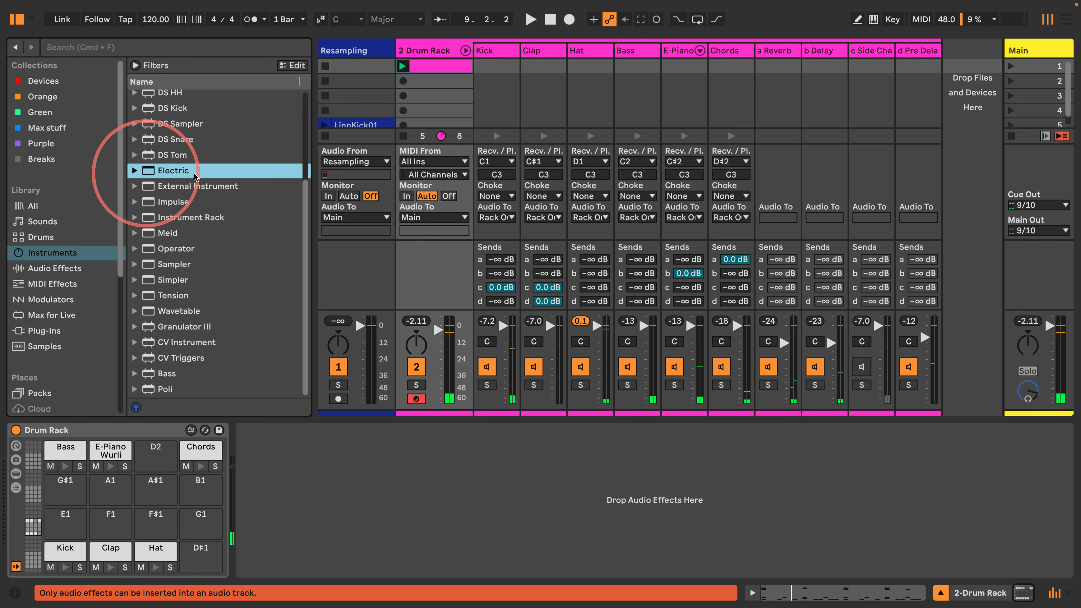
{"action": "scroll", "coordinate": [208, 183], "scroll_direction": "down", "scroll_amount": 5}
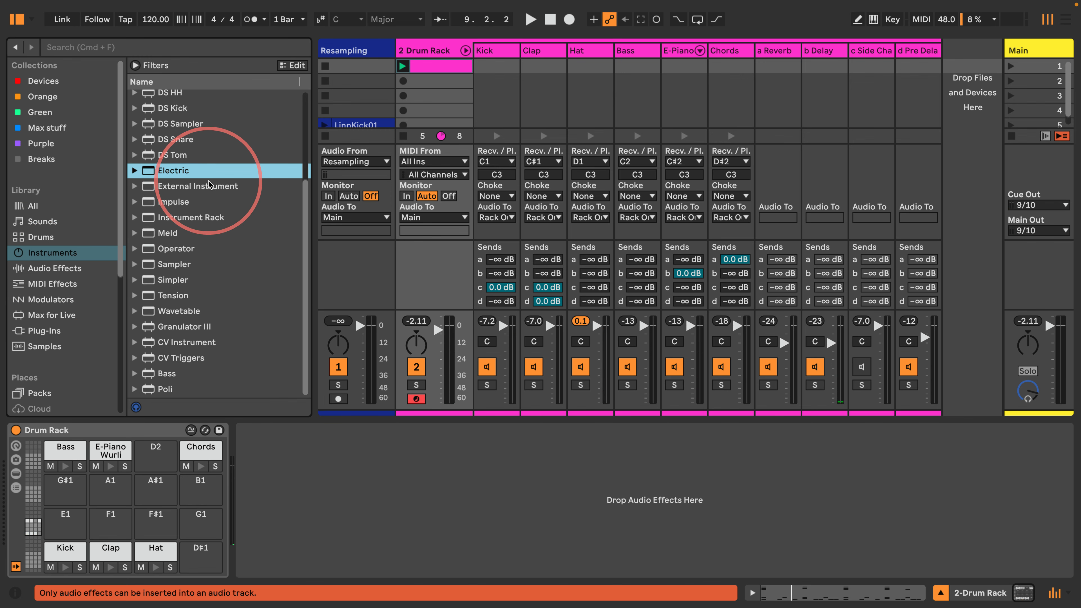
{"action": "left_click", "coordinate": [55, 267]}
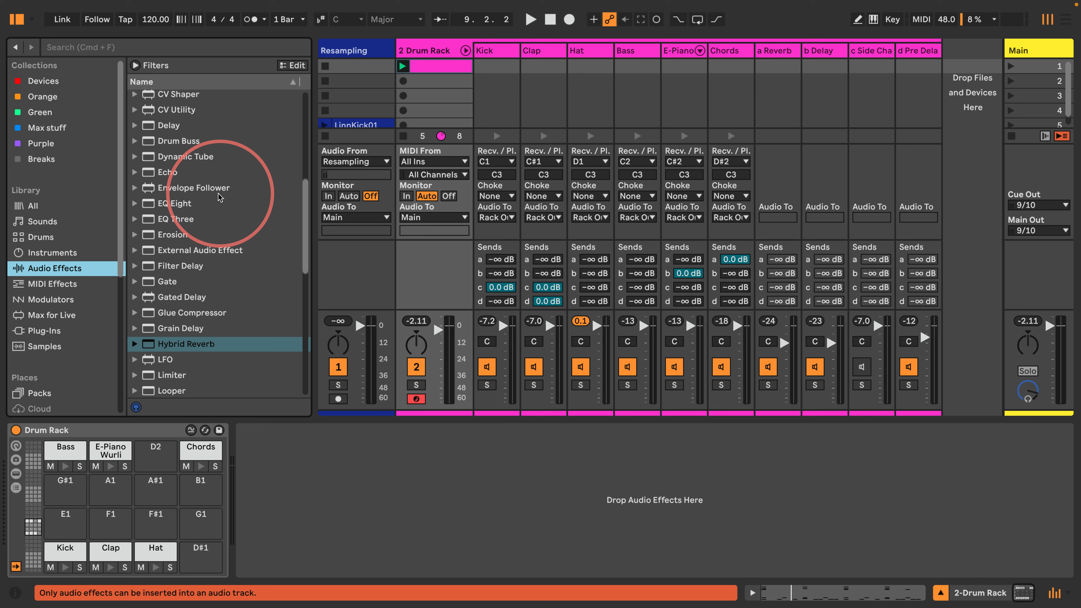
{"action": "left_click_drag", "start_coordinate": [188, 313], "coordinate": [373, 538]}
Turn on the Glue Compressor's Soft clipping and set its Threshold to -13.7 dB and Makeup to 6.03 dB during playback
{"action": "left_click", "coordinate": [439, 459]}
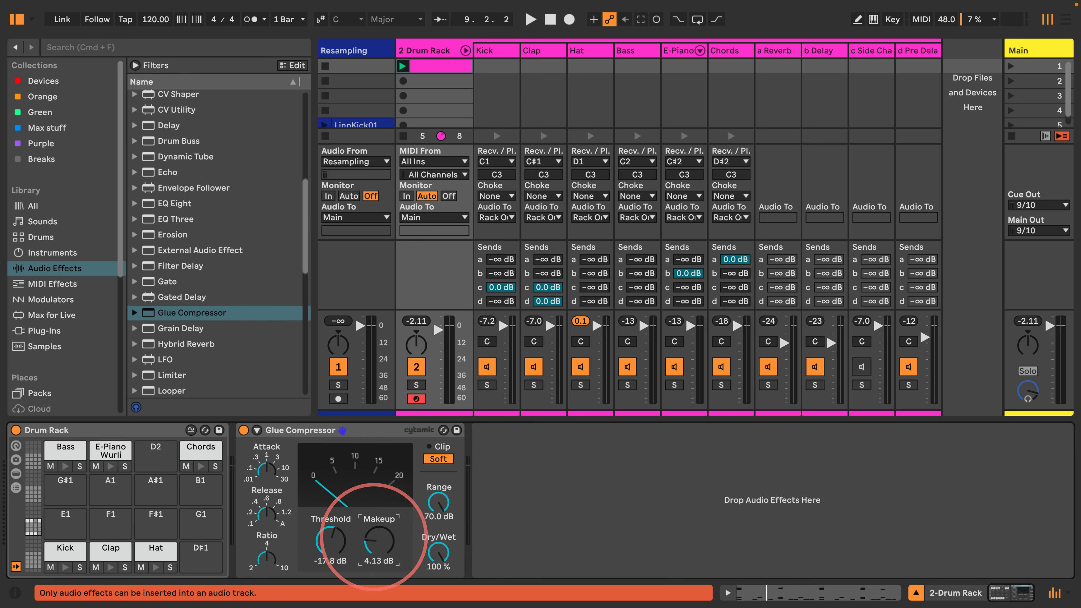
{"action": "key", "text": "space"}
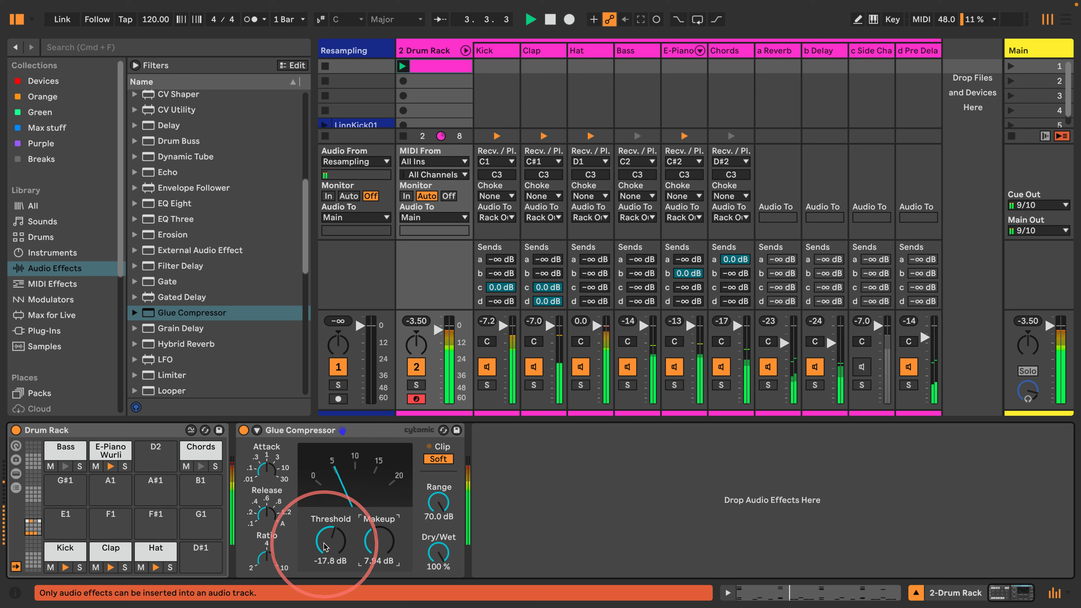
{"action": "left_click_drag", "start_coordinate": [327, 544], "coordinate": [378, 551]}
Insert a Dynamic Tube between the Drum Rack and the Glue Compressor and listen to the result
{"action": "left_click_drag", "start_coordinate": [159, 158], "coordinate": [238, 459]}
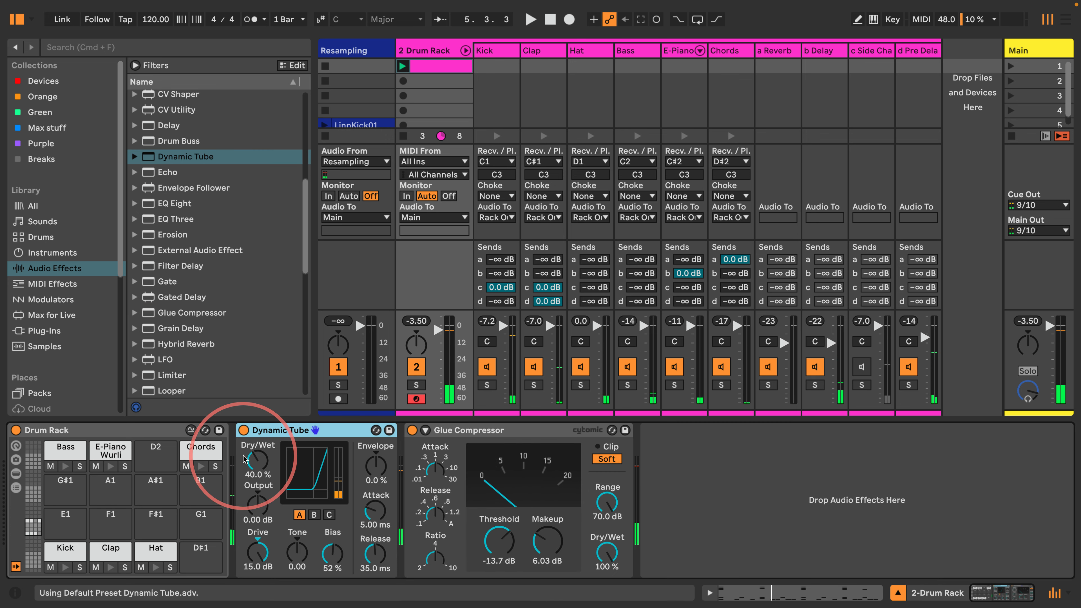
{"action": "key", "text": "space"}
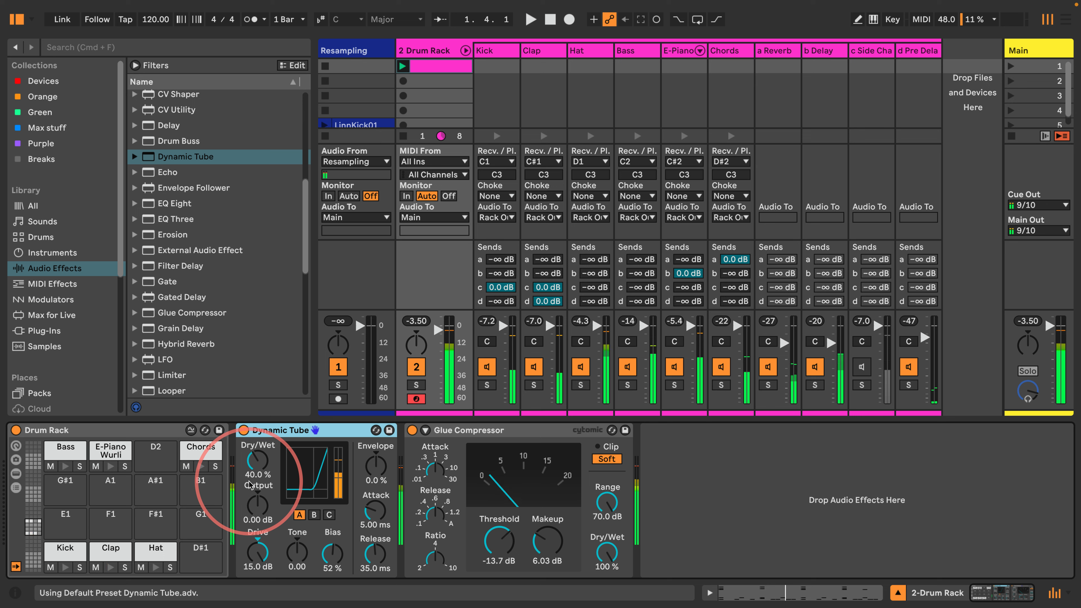
{"action": "key", "text": "super+v"}
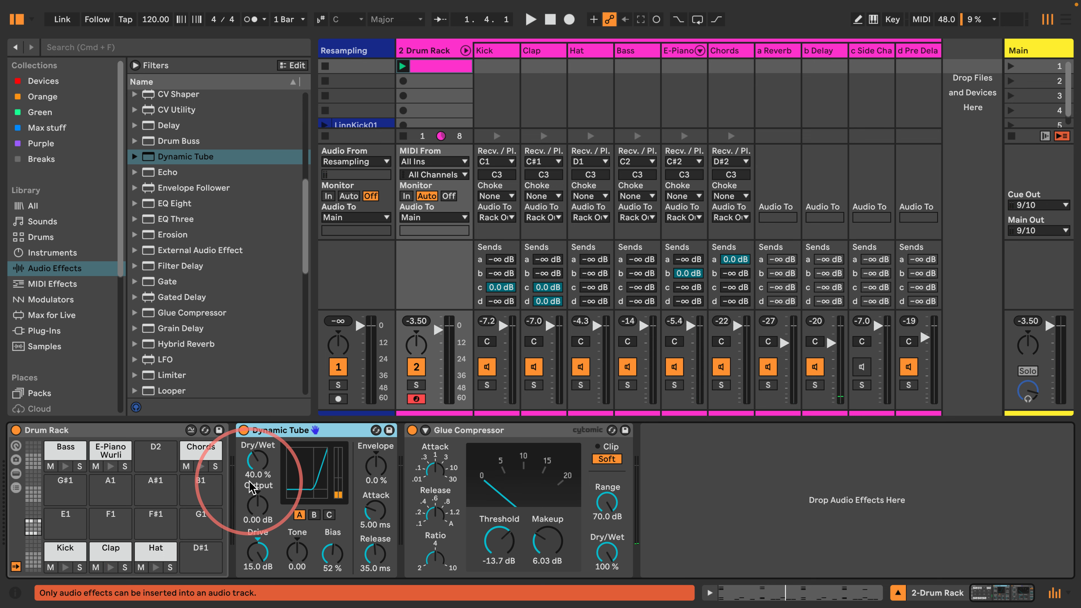
{"action": "key", "text": "space"}
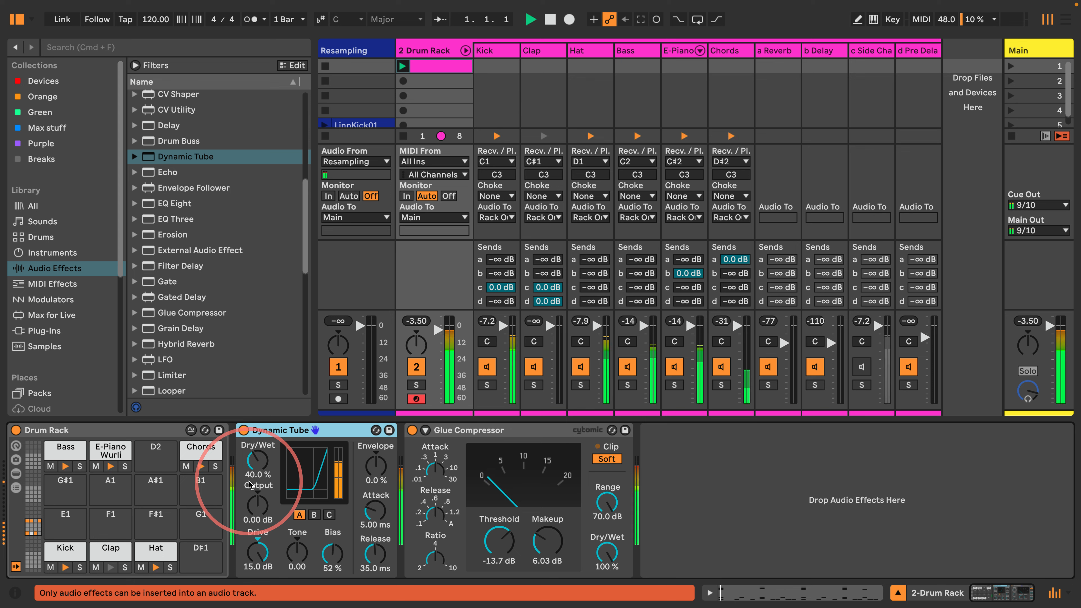
{"action": "key", "text": "space"}
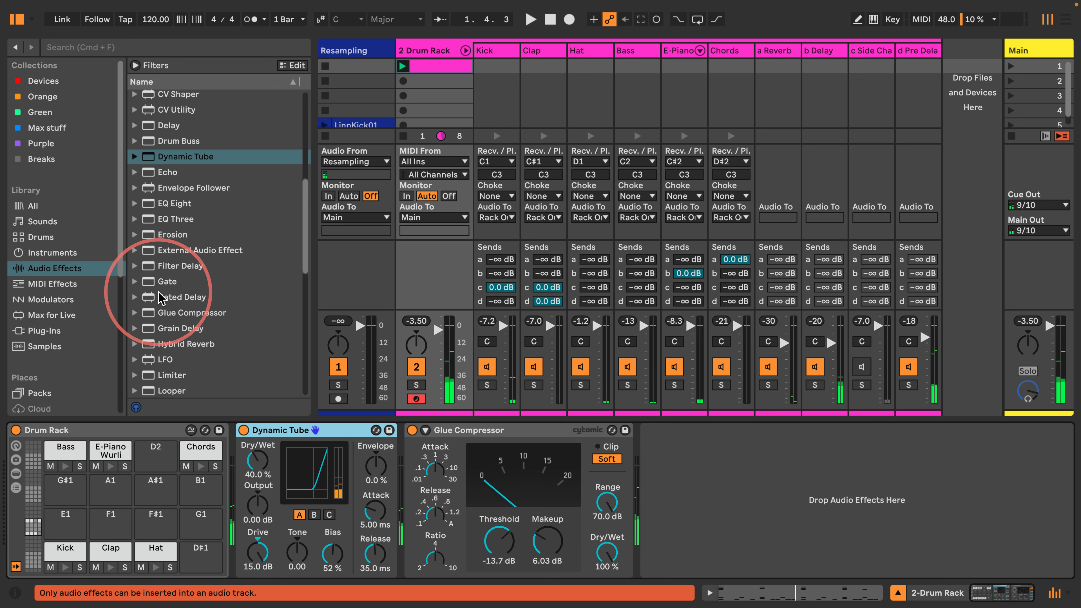
Listen to the current sound, stop playback and insert a Chorus-Ensemble between the Drum Rack and the Dynamic Tube
{"action": "key", "text": "space"}
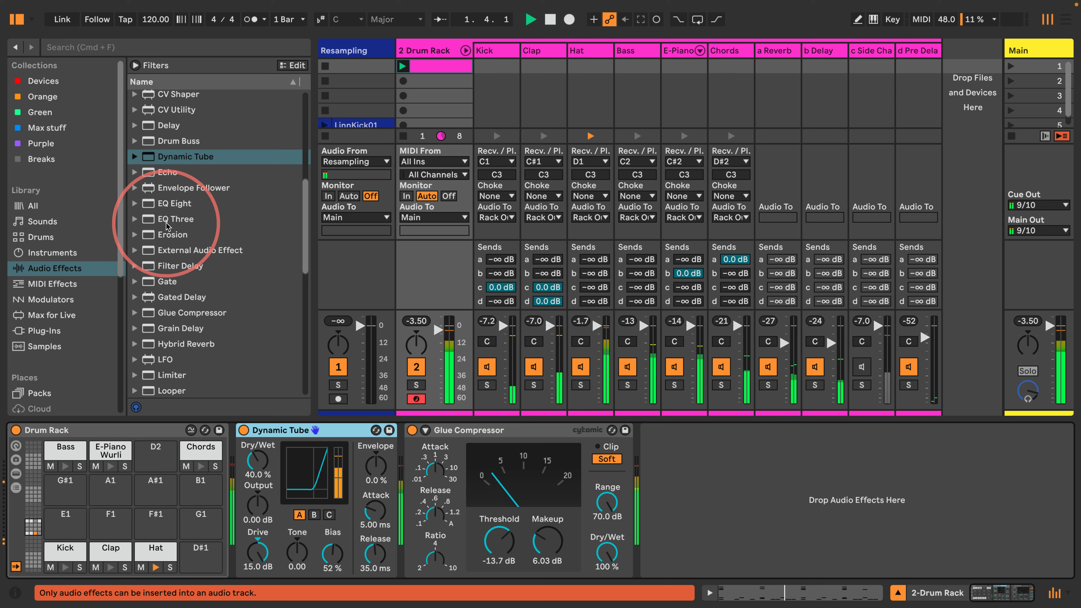
{"action": "scroll", "coordinate": [173, 226], "scroll_direction": "up", "scroll_amount": 5}
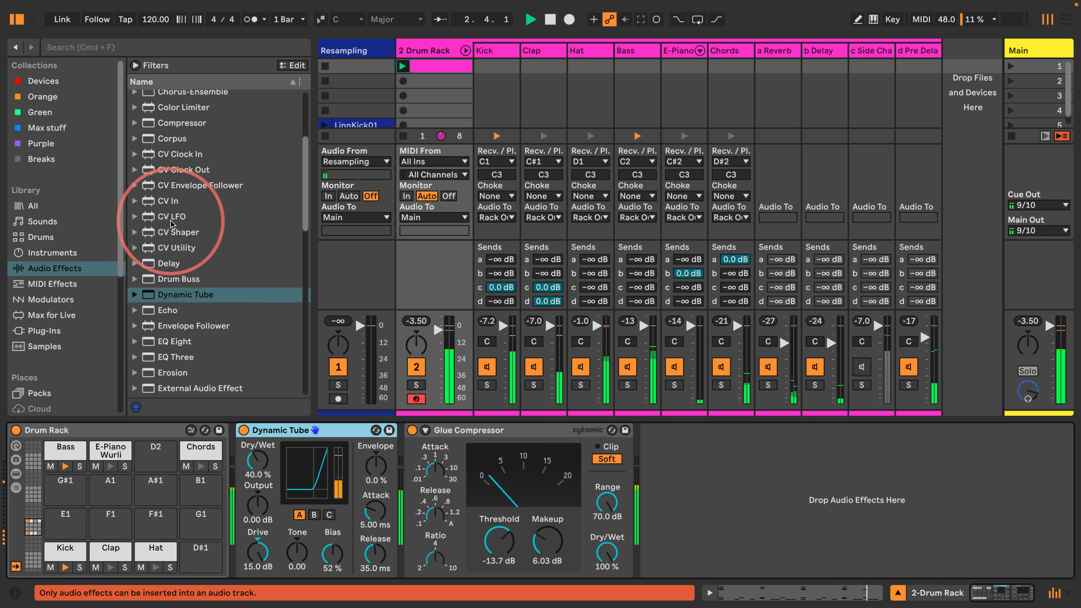
{"action": "scroll", "coordinate": [171, 221], "scroll_direction": "up", "scroll_amount": 3}
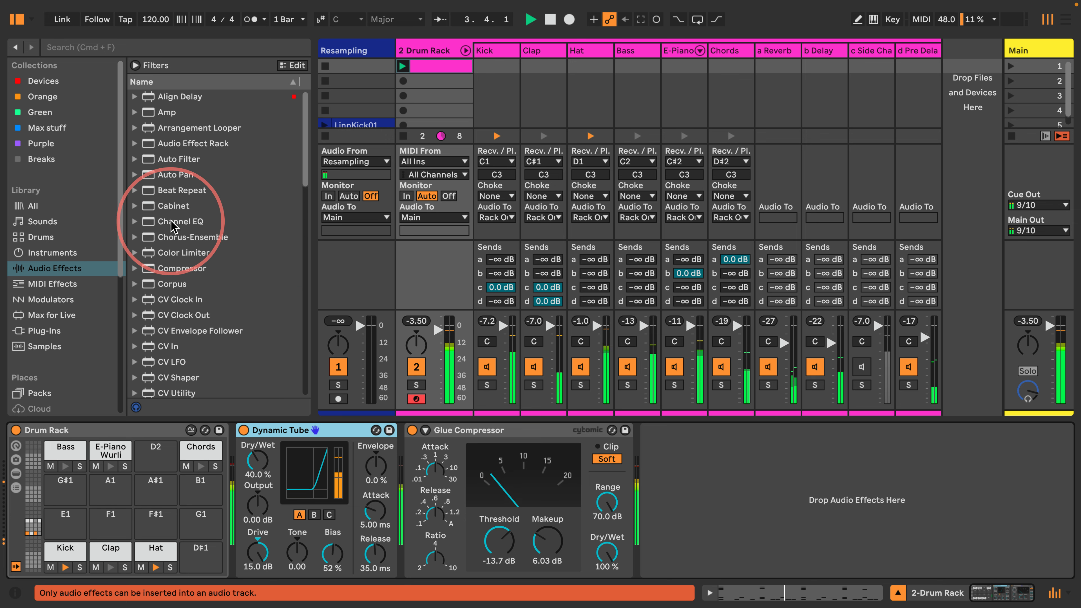
{"action": "left_click_drag", "start_coordinate": [171, 238], "coordinate": [238, 459]}
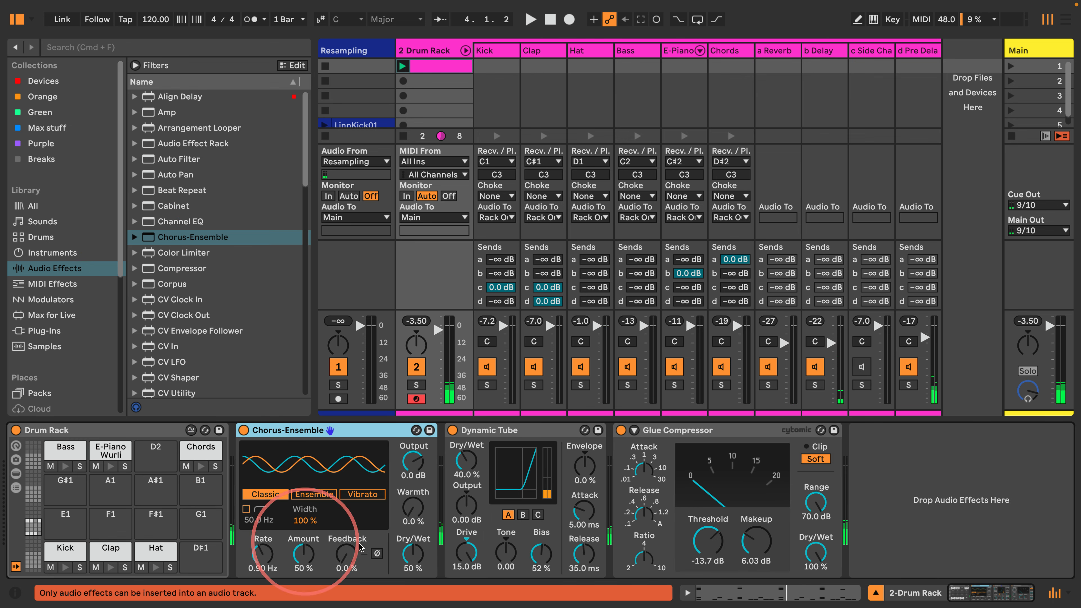
Switch the Chorus-Ensemble to Vibrato with Amount at 25 %, and set the Dynamic Tube's Dry/Wet to 30.2 % during playback
{"action": "left_click", "coordinate": [363, 494]}
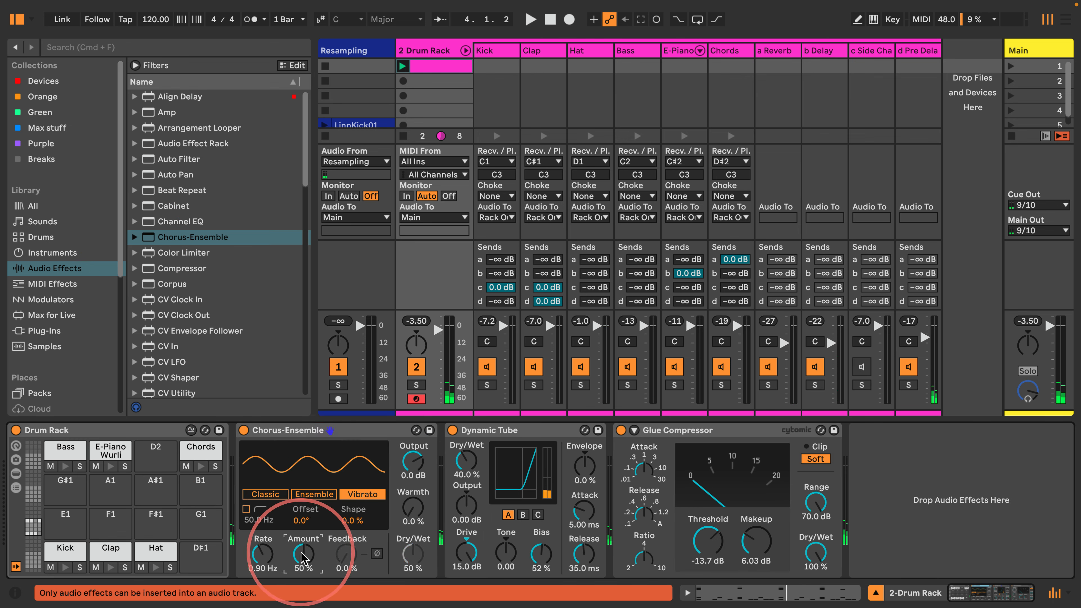
{"action": "left_click_drag", "start_coordinate": [301, 552], "coordinate": [300, 567]}
{"action": "key", "text": "space"}
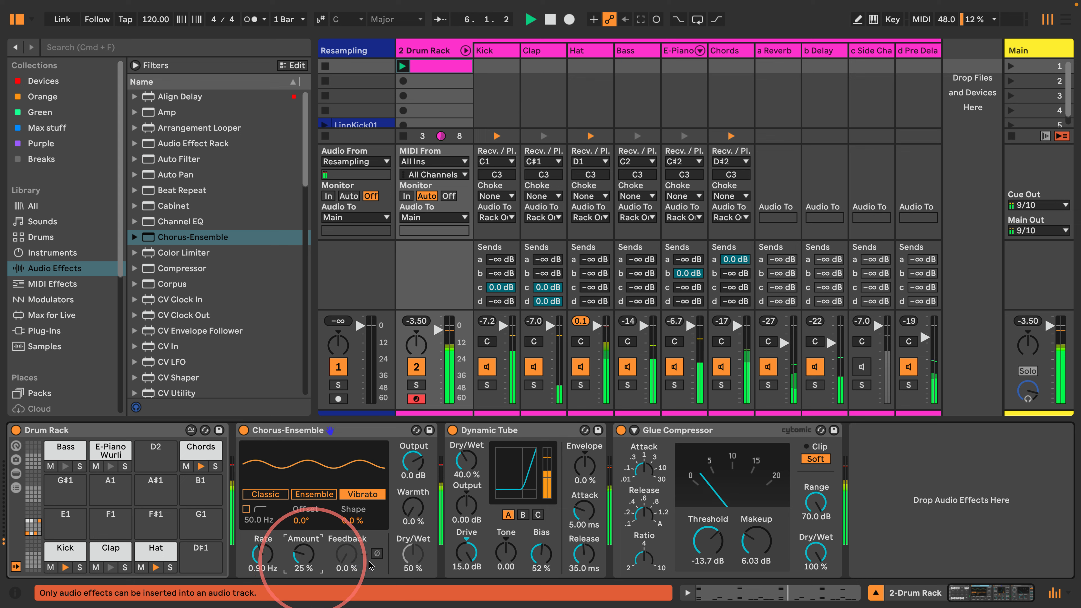
{"action": "left_click_drag", "start_coordinate": [466, 461], "coordinate": [466, 472]}
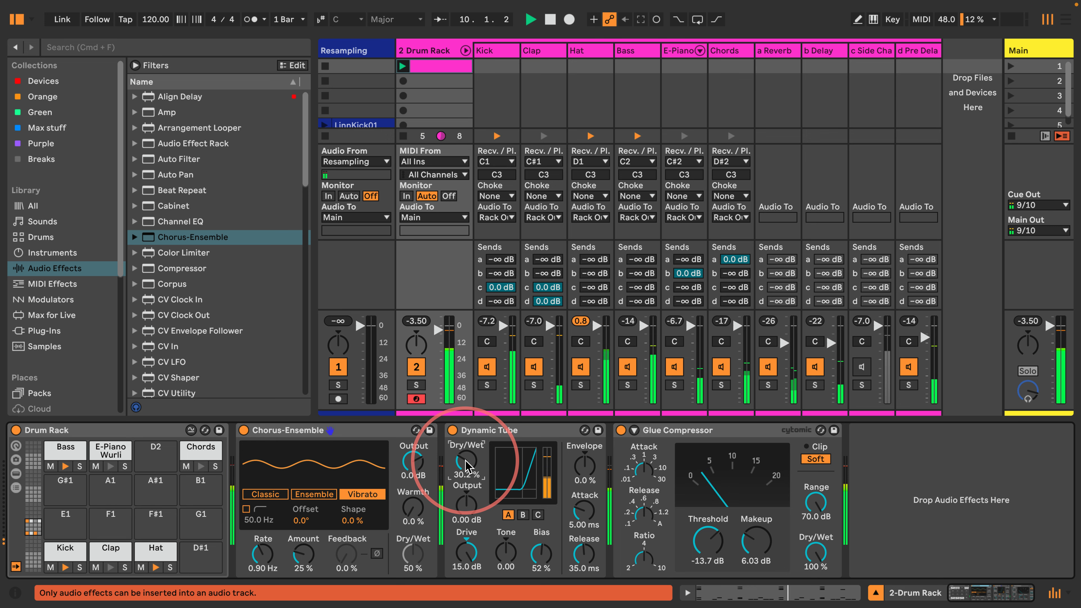
On the Reverb return, set the Compressor's threshold to -46.4 dB and the chain volume to -7.0 dB
{"action": "left_click", "coordinate": [778, 52]}
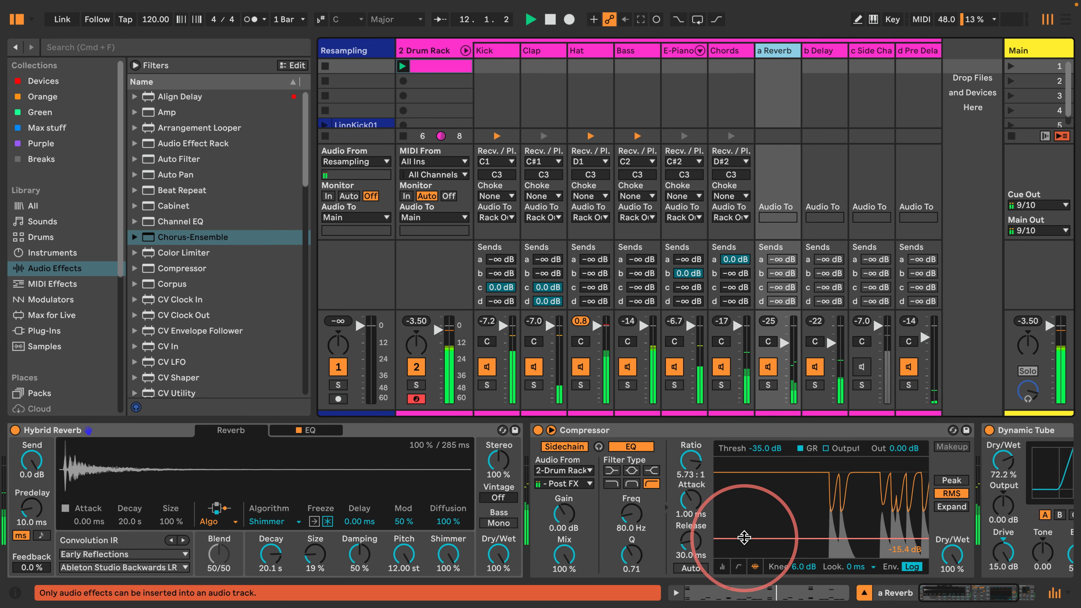
{"action": "left_click_drag", "start_coordinate": [744, 537], "coordinate": [744, 540]}
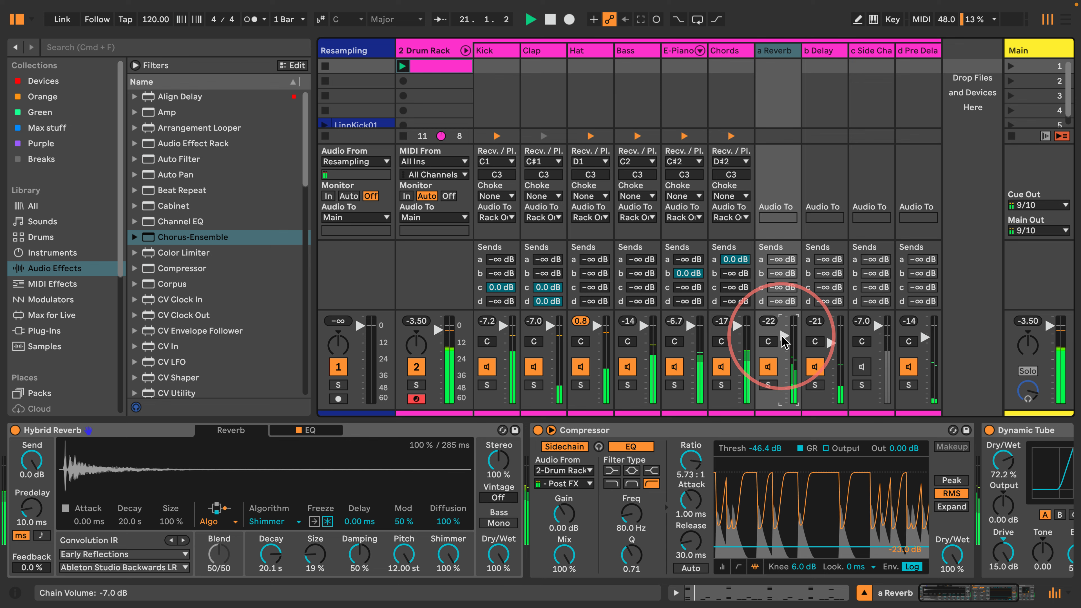
Stop playback, rename the Drum Rack clip Mid Chance and copy it to scene 3
{"action": "left_click", "coordinate": [436, 136]}
{"action": "left_click", "coordinate": [451, 69]}
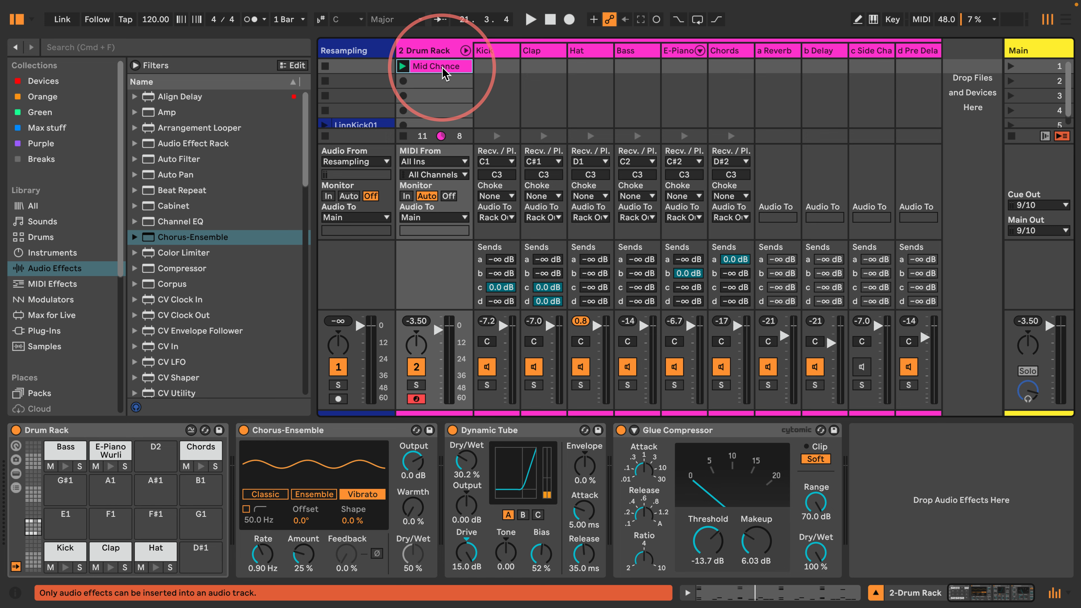
{"action": "left_click_drag", "start_coordinate": [444, 73], "coordinate": [438, 98]}
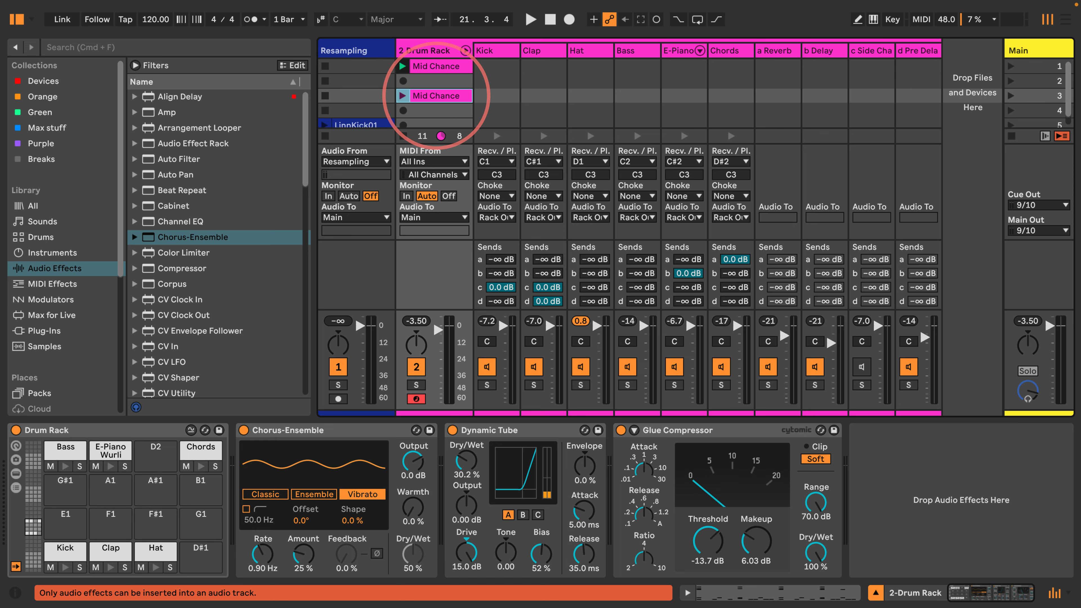
Set the chance of all notes in the scene 3 copy to 100 % and rename that clip Max Chance
{"action": "double_click", "coordinate": [436, 95]}
{"action": "left_click", "coordinate": [490, 417]}
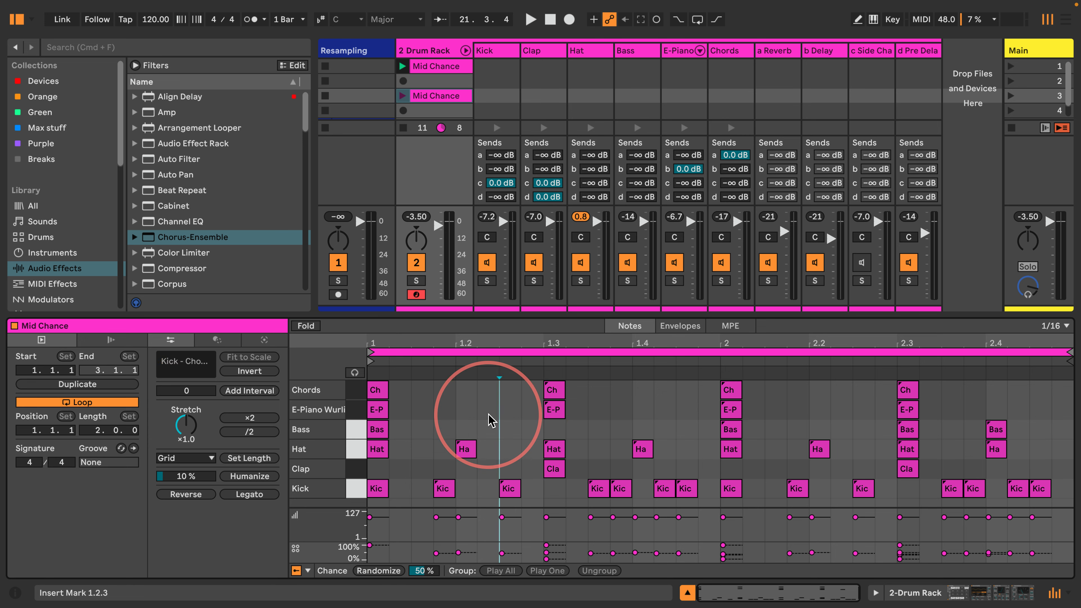
{"action": "key", "text": "super+a"}
{"action": "left_click_drag", "start_coordinate": [547, 560], "coordinate": [544, 553]}
{"action": "left_click", "coordinate": [429, 99]}
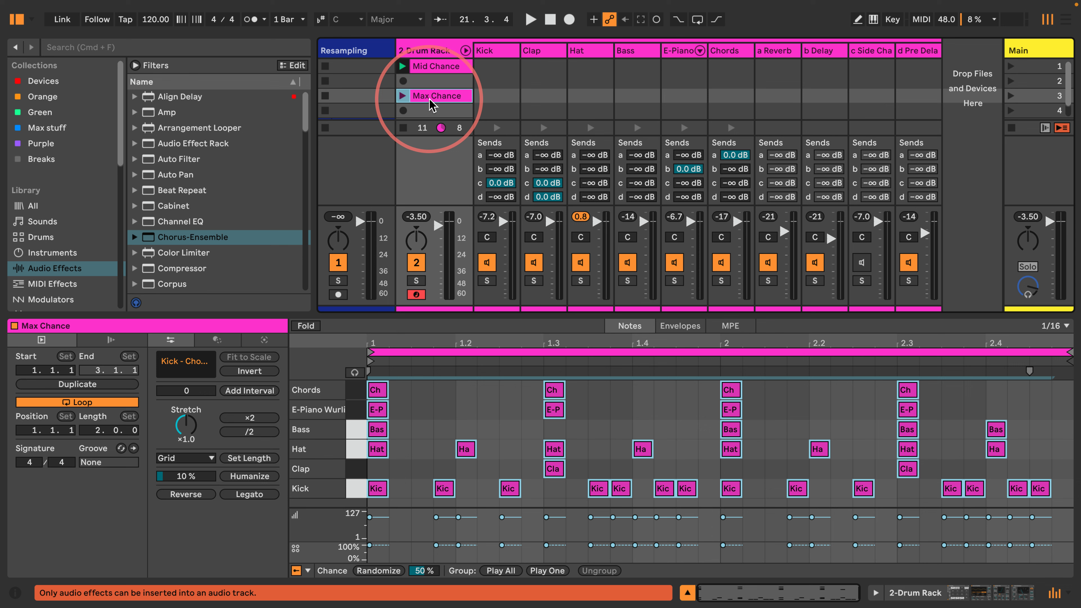
Copy the Max Chance clip to scene 5 and set the chance of all the copy's notes to 5 %
{"action": "scroll", "coordinate": [430, 99], "scroll_direction": "down", "scroll_amount": 2}
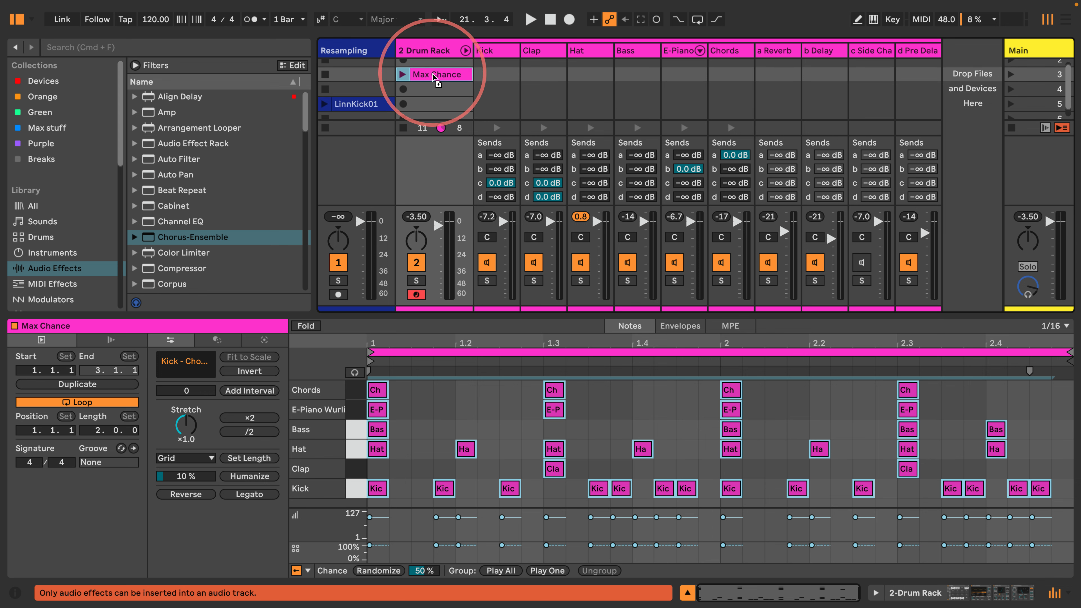
{"action": "left_click_drag", "start_coordinate": [435, 74], "coordinate": [430, 104]}
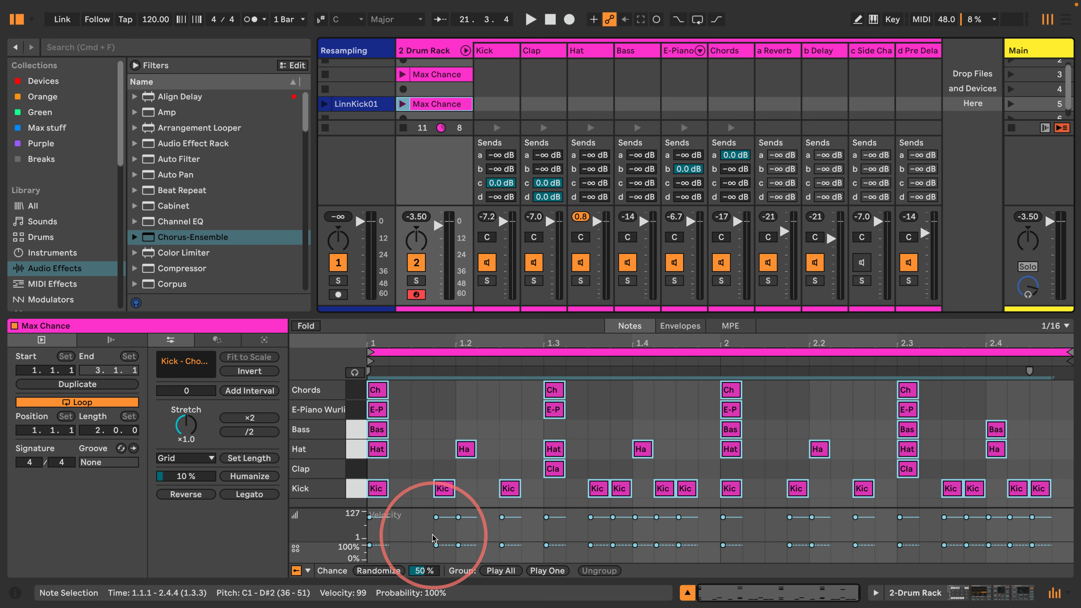
{"action": "left_click", "coordinate": [420, 430]}
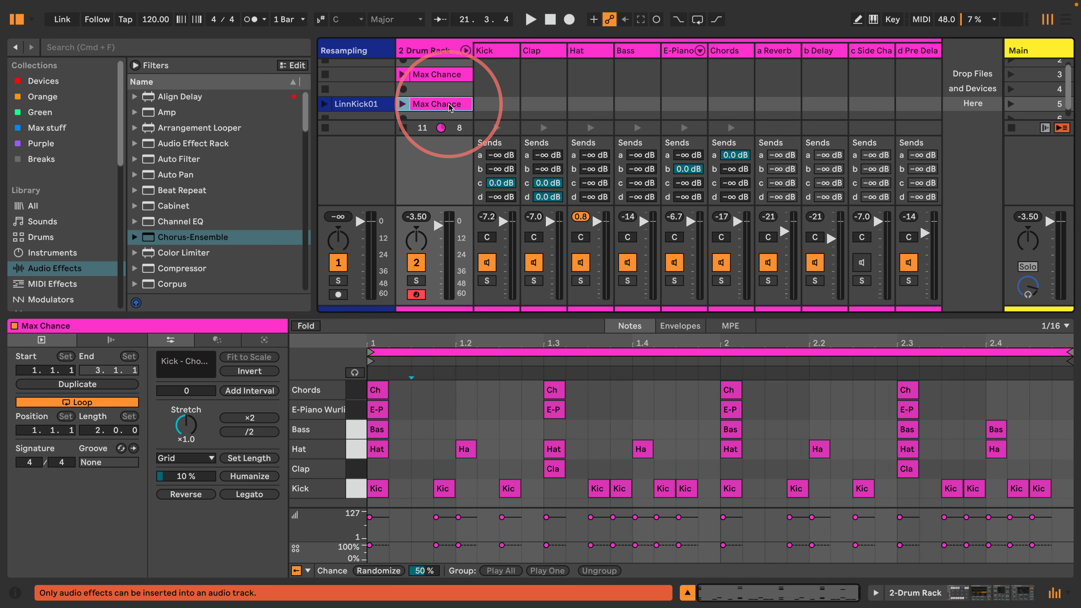
{"action": "key", "text": "super+a"}
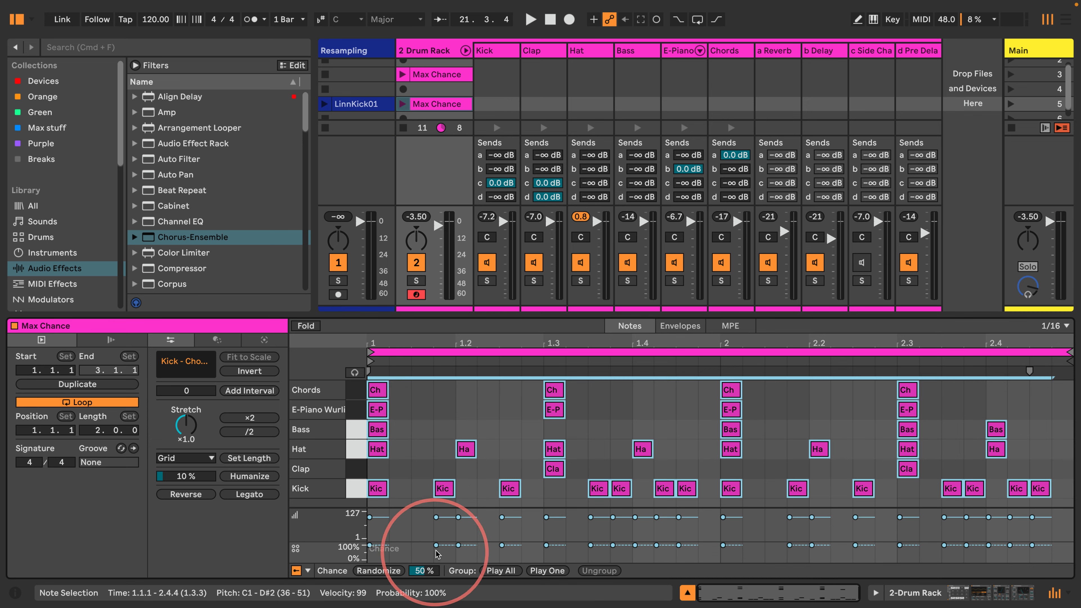
{"action": "left_click_drag", "start_coordinate": [436, 545], "coordinate": [436, 559]}
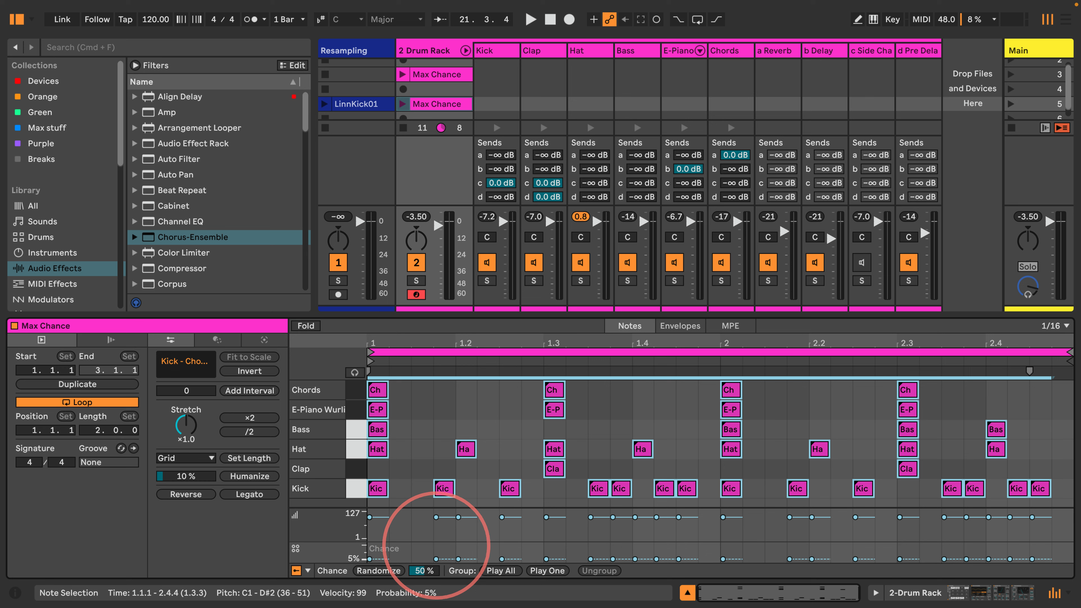
Check the first Kick note's chance and rename the scene 5 clip Low Chance
{"action": "left_click", "coordinate": [398, 447]}
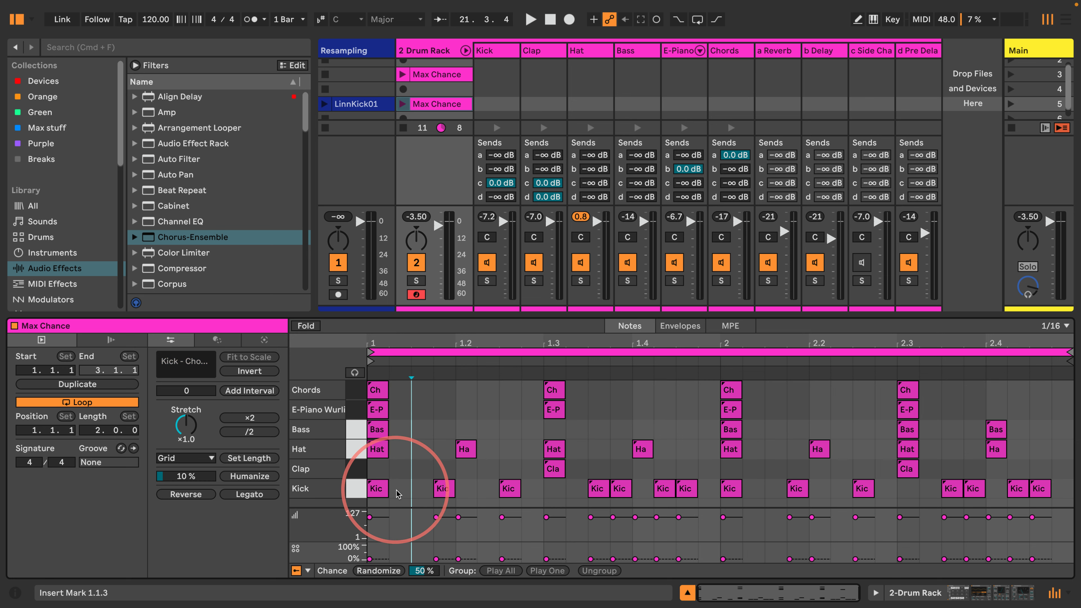
{"action": "left_click", "coordinate": [376, 486]}
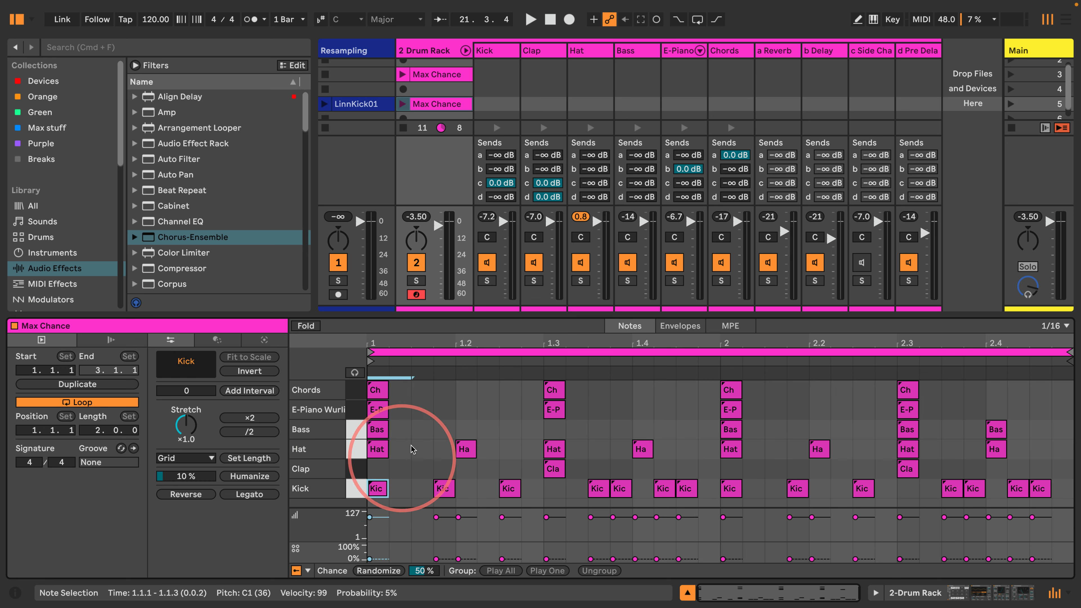
{"action": "left_click", "coordinate": [416, 428]}
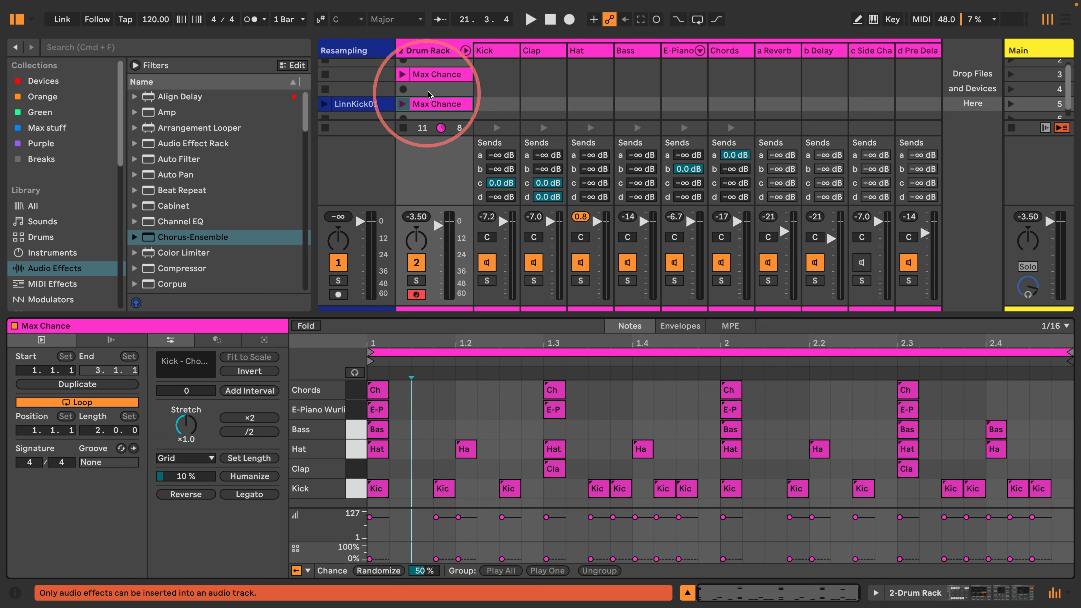
{"action": "left_click", "coordinate": [427, 106]}
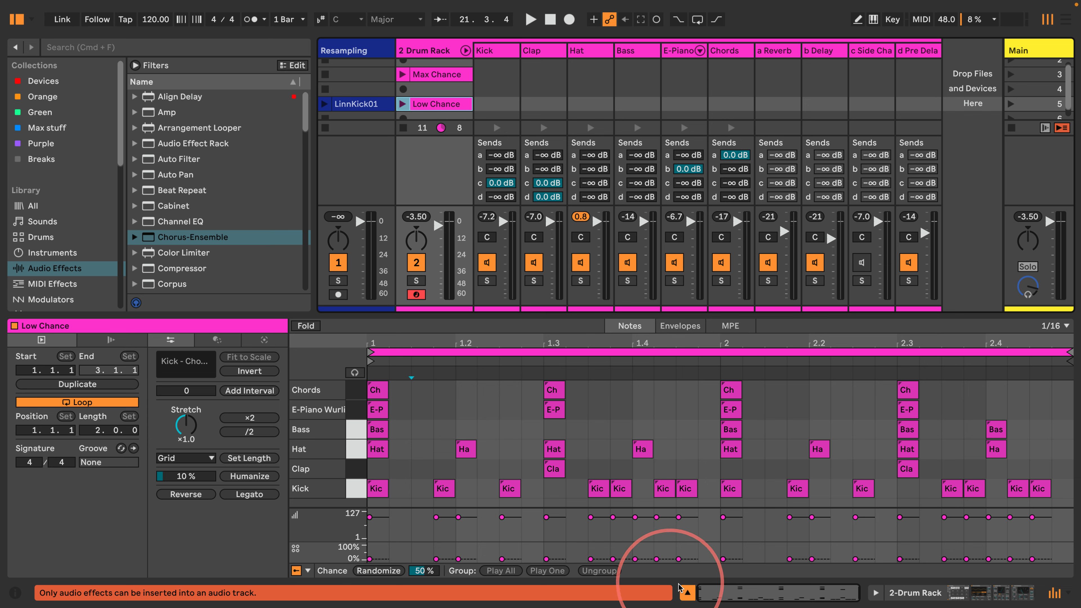
Hide the mixer and copy the Max Chance clip to scene 7
{"action": "scroll", "coordinate": [549, 128], "scroll_direction": "down", "scroll_amount": 3}
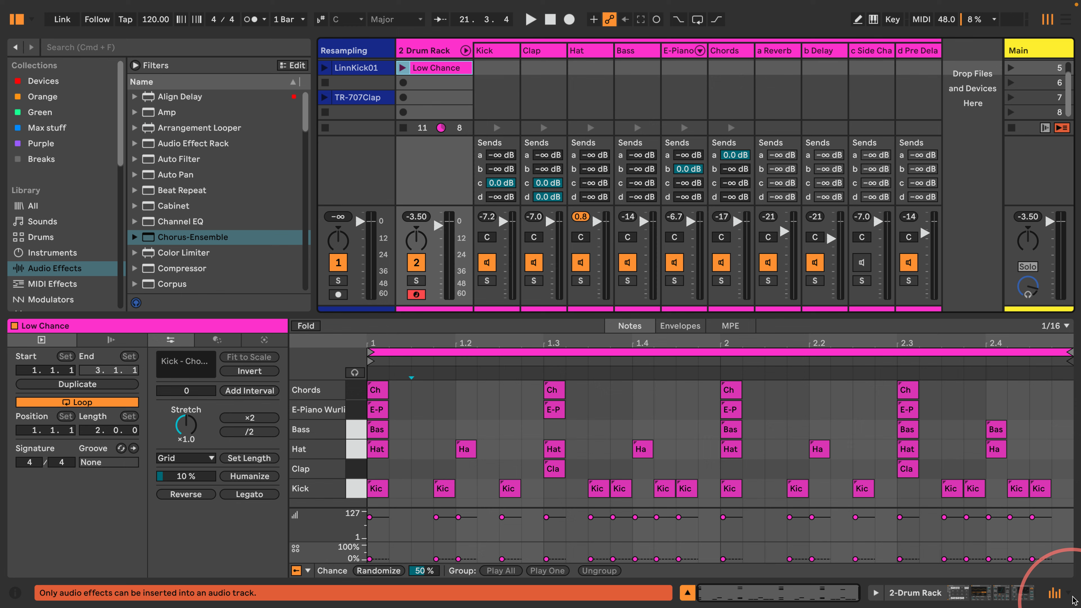
{"action": "left_click", "coordinate": [1055, 593]}
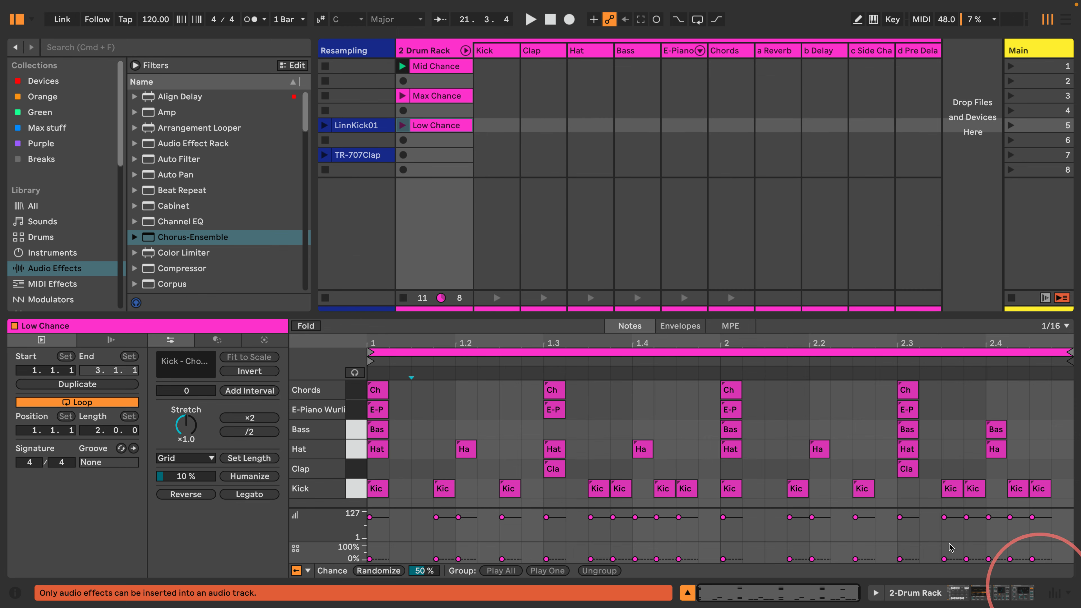
{"action": "left_click_drag", "start_coordinate": [436, 96], "coordinate": [436, 155]}
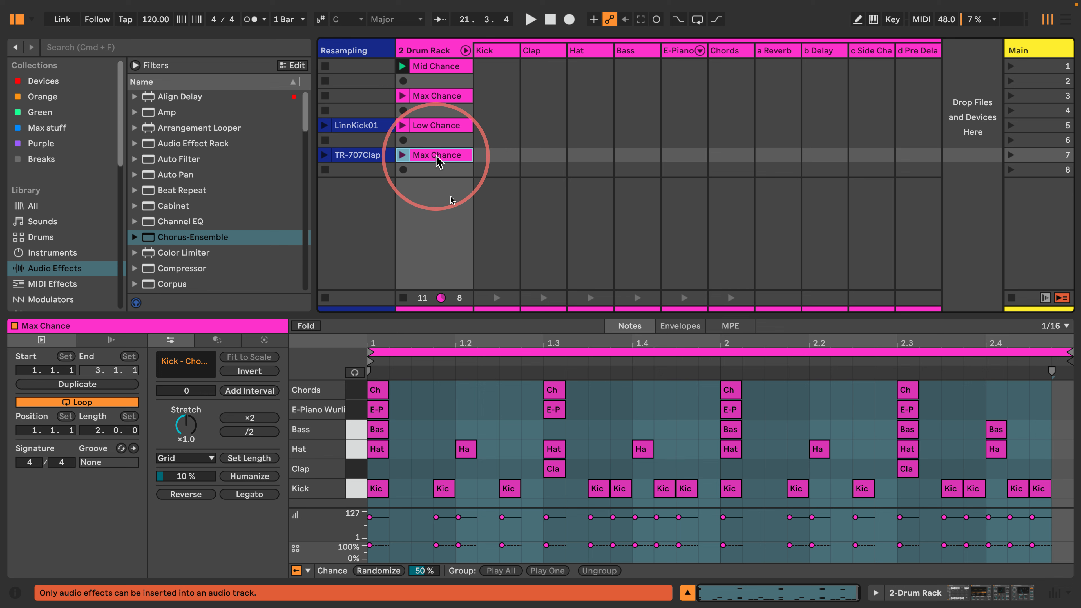
Delete every note in the scene 7 clip except those on the first sixteenth
{"action": "left_click", "coordinate": [416, 484]}
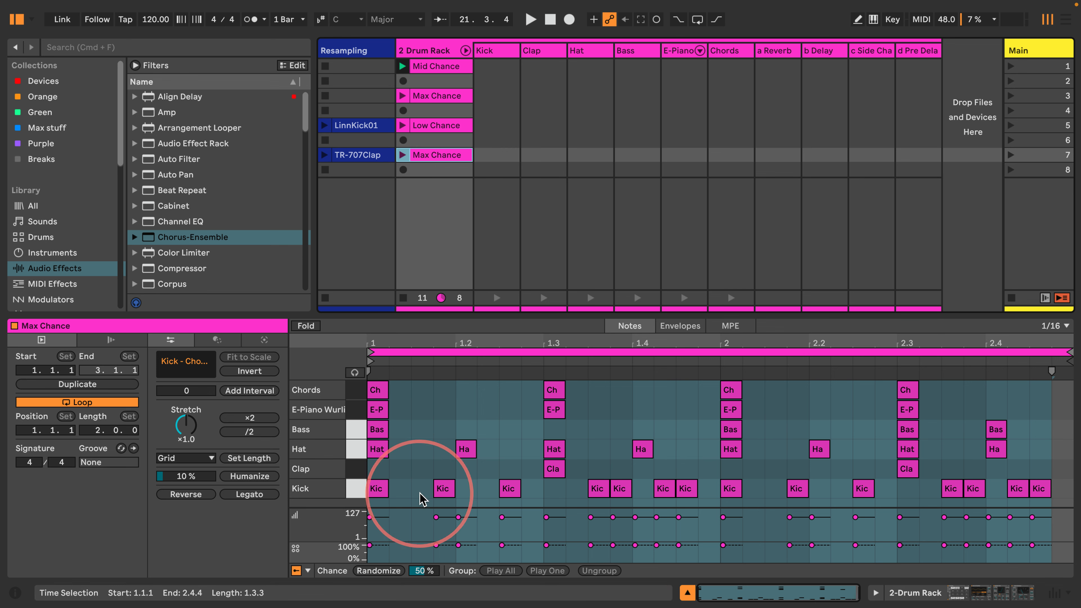
{"action": "left_click_drag", "start_coordinate": [420, 496], "coordinate": [1044, 374]}
{"action": "key", "text": "Delete"}
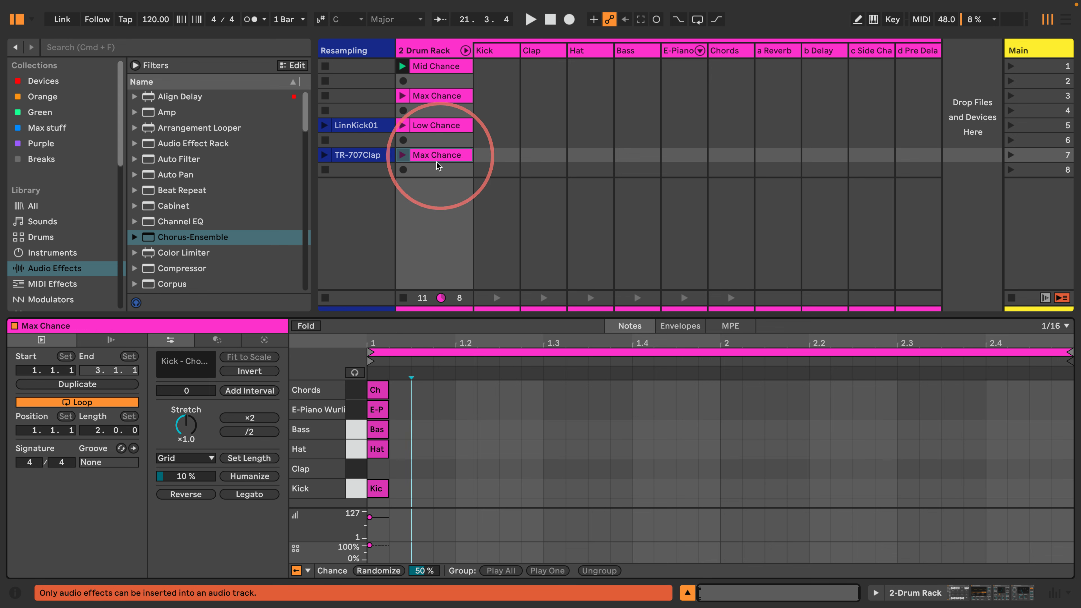
Play the scene 7 clip and set the chance of its Hat, Bass, E-Piano Wurli and Chords notes to 51 %
{"action": "left_click", "coordinate": [401, 156]}
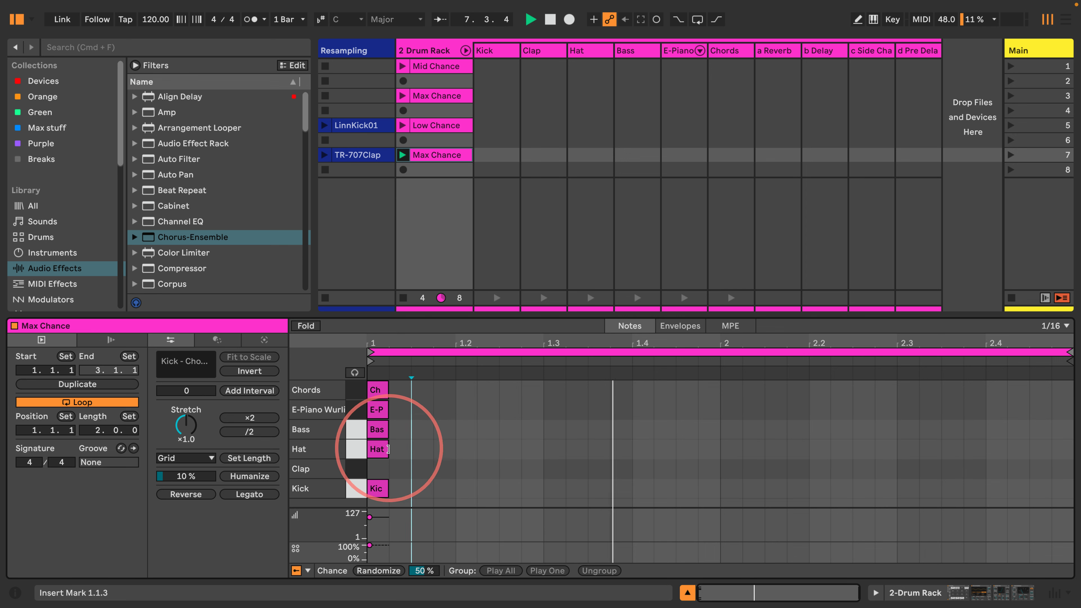
{"action": "left_click_drag", "start_coordinate": [404, 462], "coordinate": [369, 382]}
{"action": "left_click_drag", "start_coordinate": [369, 546], "coordinate": [369, 553]}
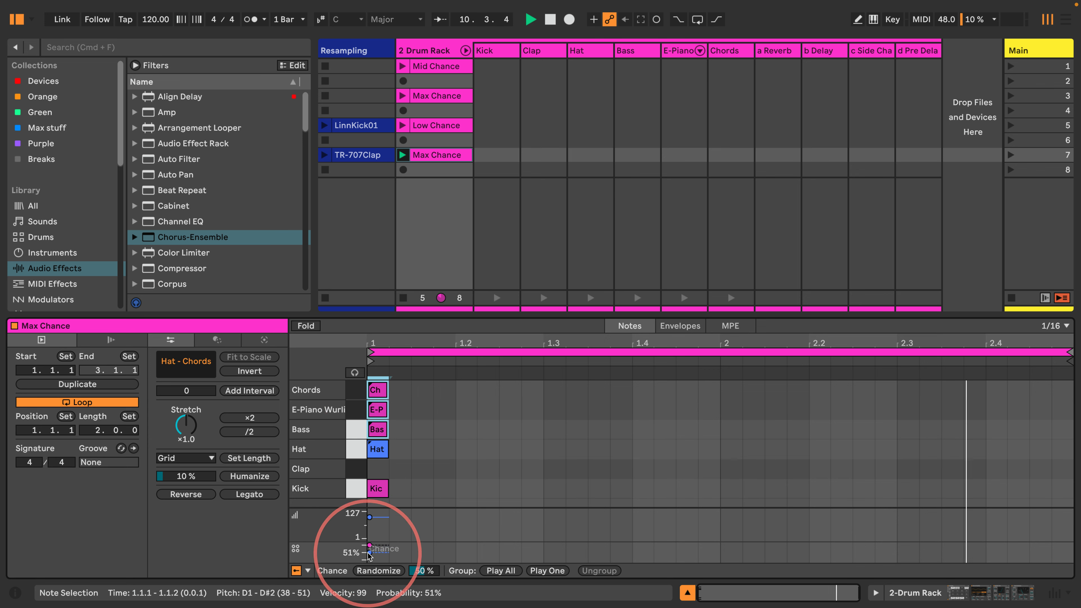
{"action": "left_click", "coordinate": [417, 444]}
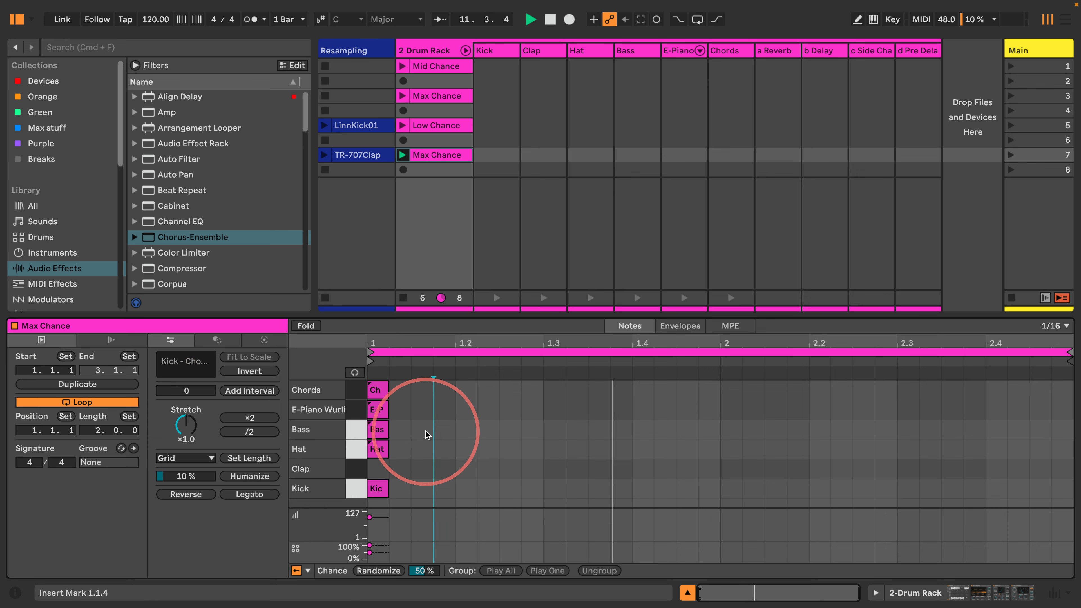
Rename the scene 7 clip Break and stop playback
{"action": "left_click", "coordinate": [419, 155]}
{"action": "key", "text": "super+r"}
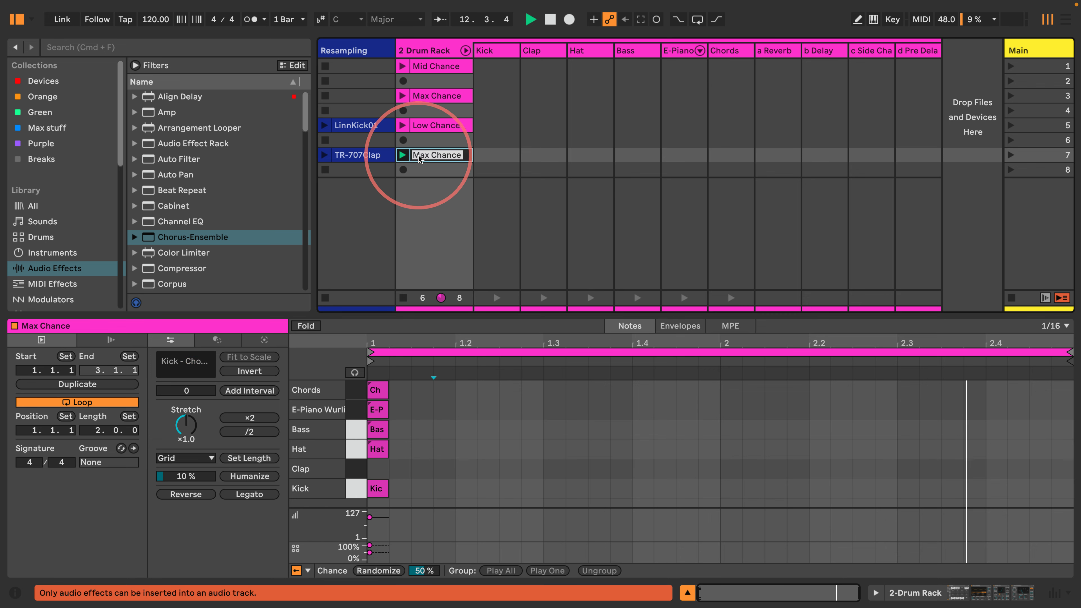
{"action": "type", "text": "Break"}
{"action": "key", "text": "Return"}
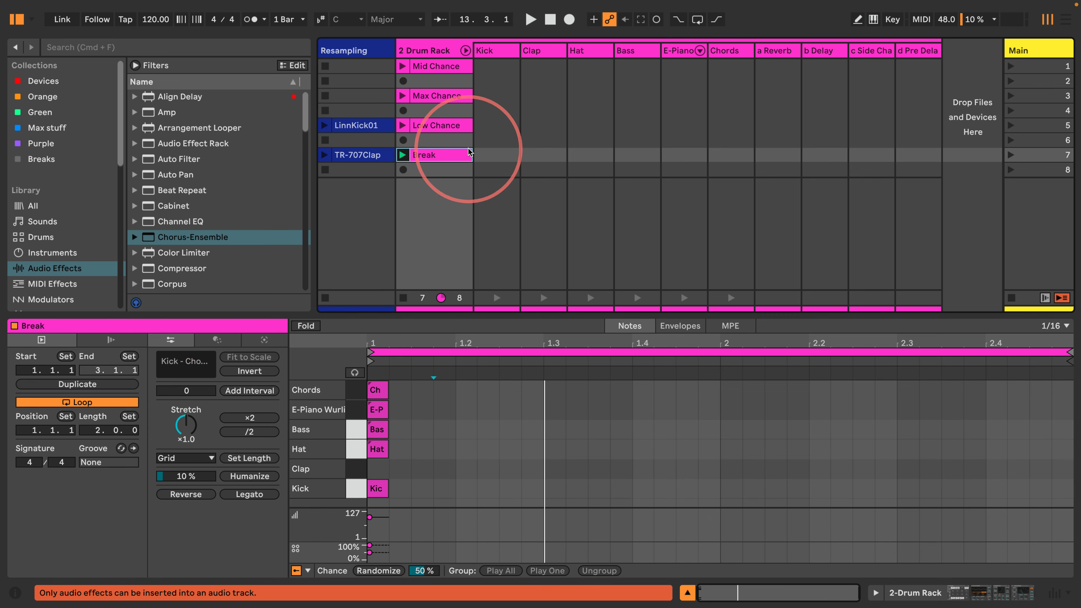
Review the four Drum Rack clips, gather them in scenes 1 to 4 and copy the whole set to scenes 7 to 10
{"action": "left_click", "coordinate": [436, 66]}
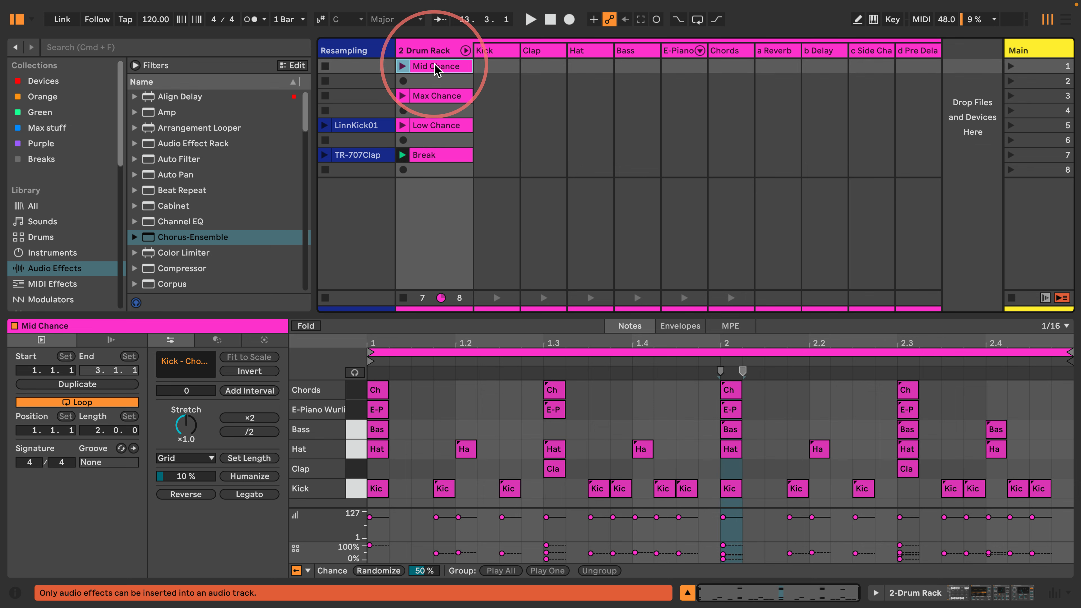
{"action": "left_click", "coordinate": [429, 96]}
{"action": "left_click", "coordinate": [425, 125]}
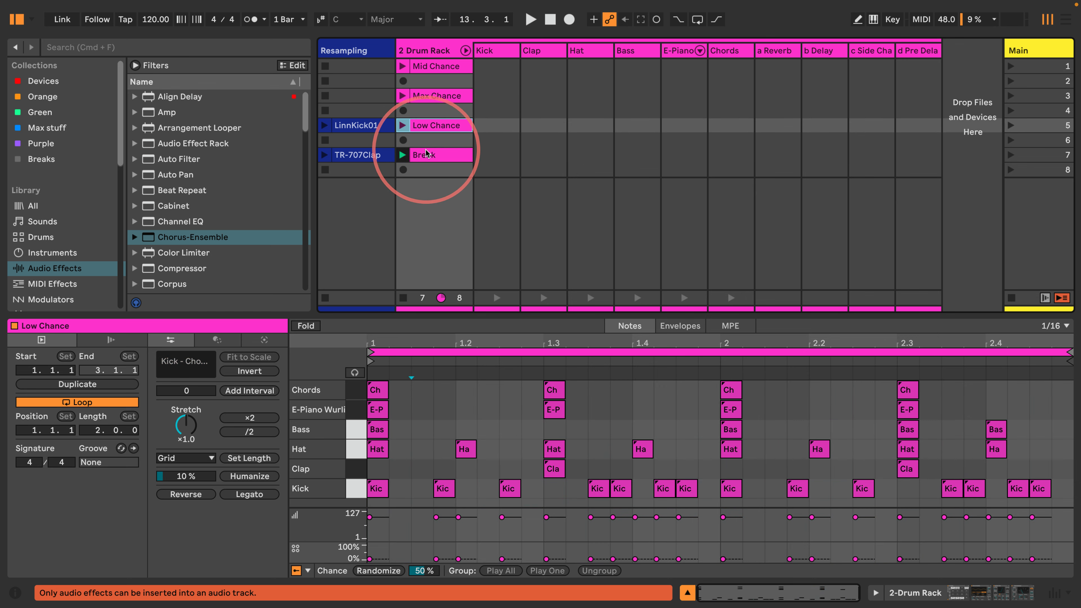
{"action": "mouse_move", "coordinate": [426, 156]}
{"action": "left_mouse_down"}
{"action": "mouse_move", "coordinate": [429, 81]}
{"action": "mouse_move", "coordinate": [428, 147]}
{"action": "left_mouse_up"}
{"action": "left_click", "coordinate": [433, 124], "text": "shift"}
{"action": "left_click", "coordinate": [429, 94], "text": "shift"}
{"action": "left_click", "coordinate": [432, 65], "text": "shift"}
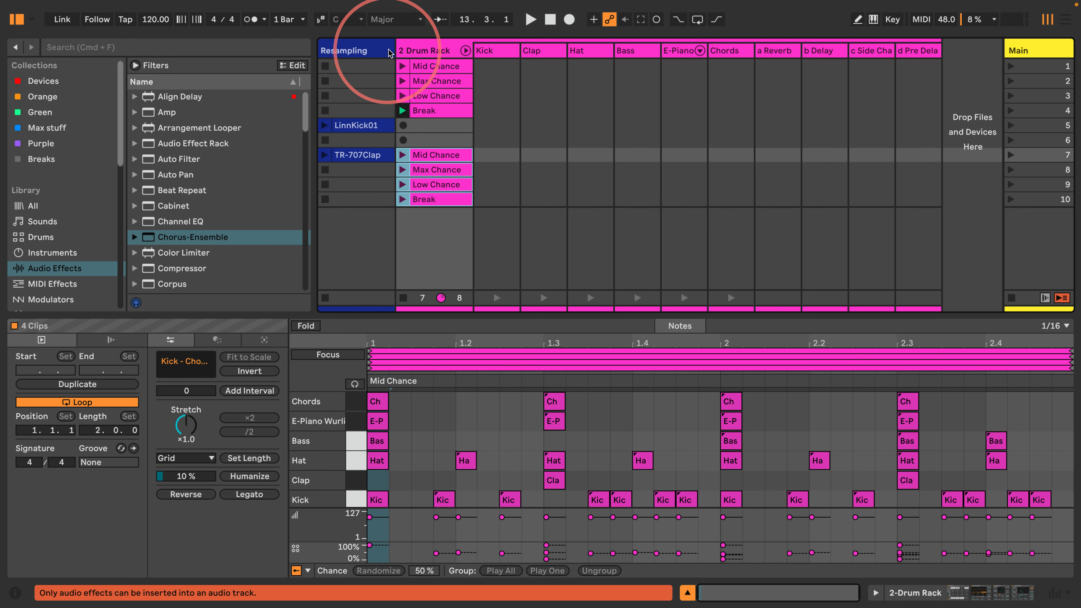
Widen the Drum Rack track and enable Follow Action set to Other on its four clips in scenes 7 to 10
{"action": "double_click", "coordinate": [389, 51]}
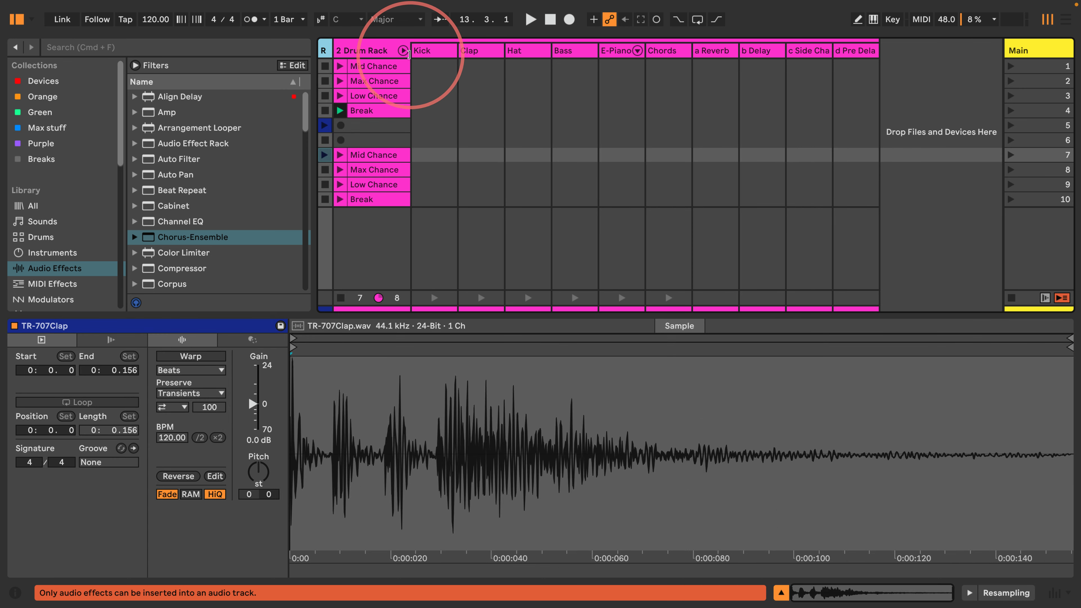
{"action": "left_click_drag", "start_coordinate": [409, 53], "coordinate": [552, 54]}
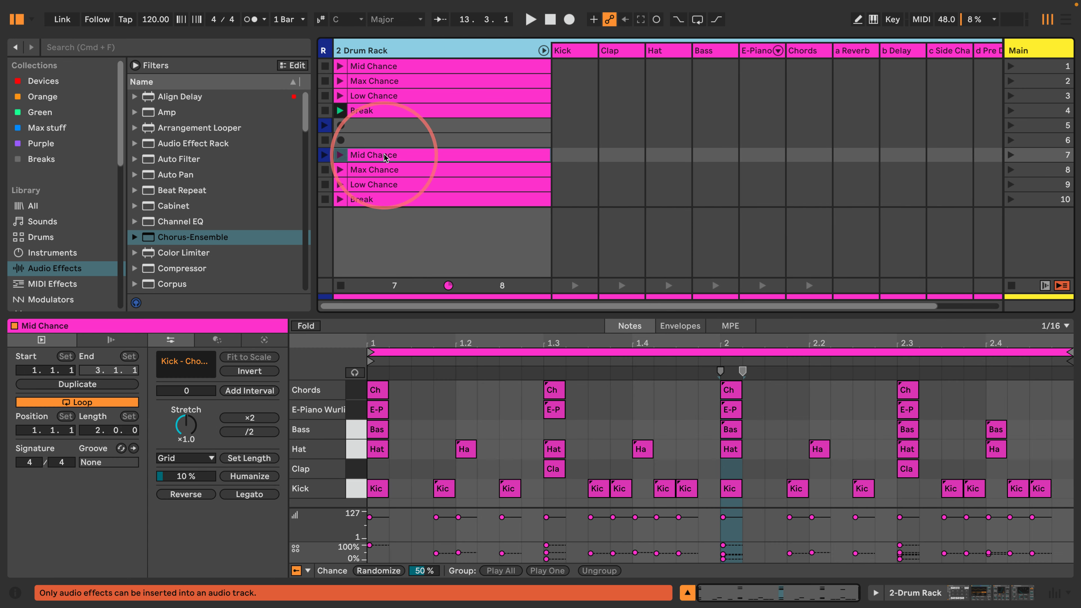
{"action": "left_click_drag", "start_coordinate": [384, 158], "coordinate": [374, 207]}
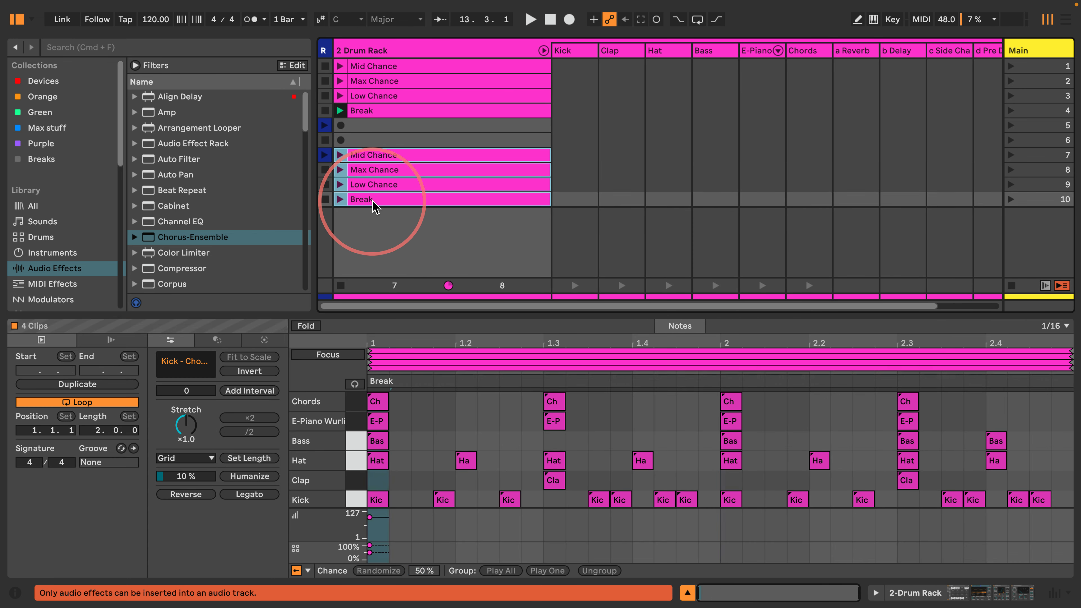
{"action": "left_click", "coordinate": [111, 340]}
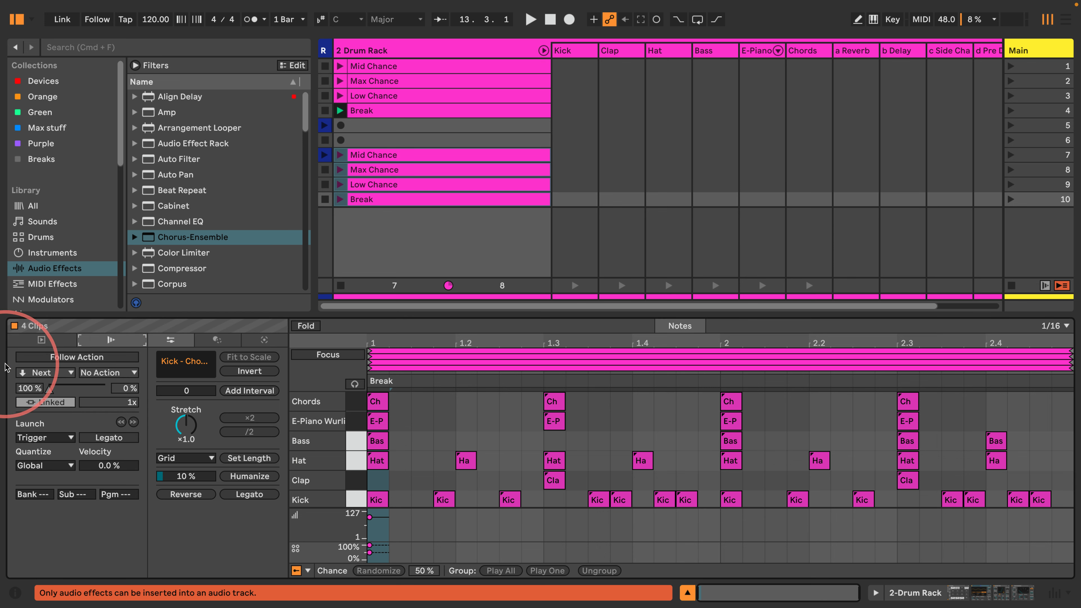
{"action": "left_click", "coordinate": [77, 357]}
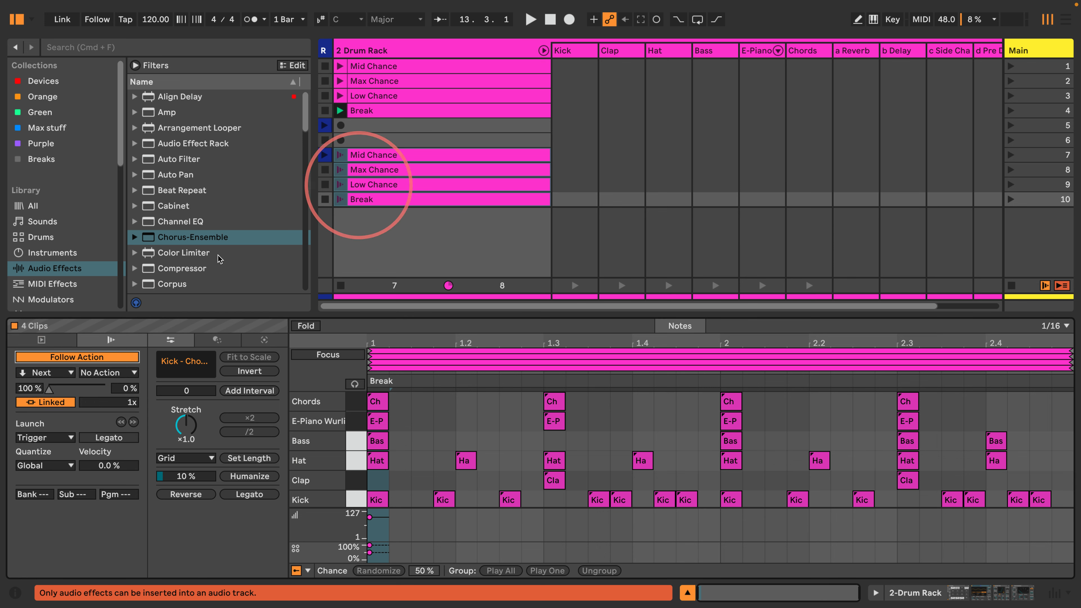
{"action": "left_click", "coordinate": [45, 373]}
{"action": "left_click", "coordinate": [43, 482]}
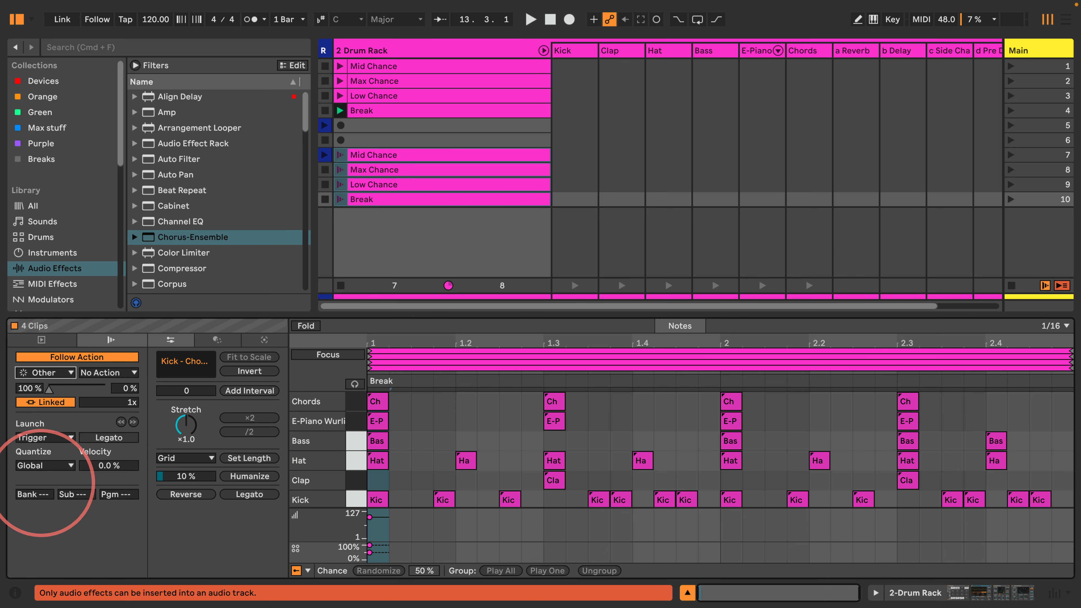
Unlink the four clips' follow action with a time of 1.2.0, enable Legato and launch the scene 7 Mid Chance clip
{"action": "left_click", "coordinate": [46, 402]}
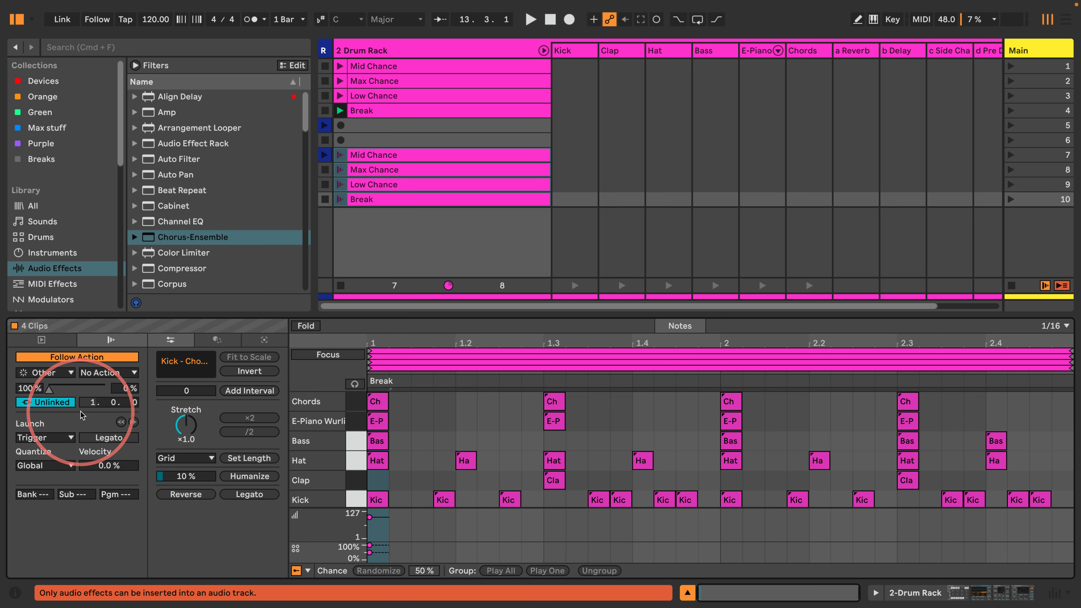
{"action": "left_click_drag", "start_coordinate": [107, 404], "coordinate": [90, 416]}
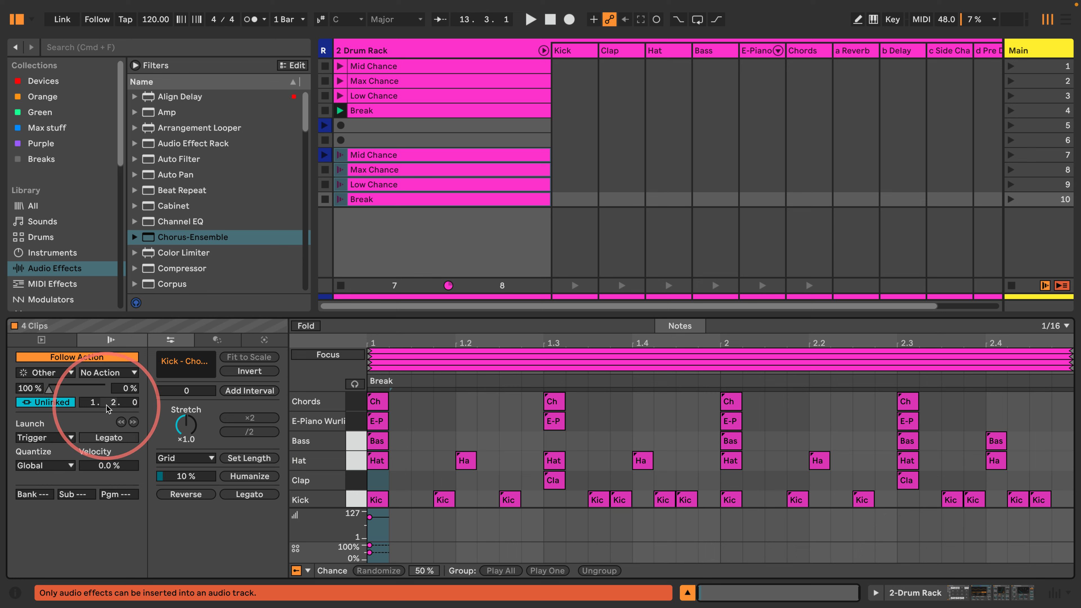
{"action": "left_click", "coordinate": [109, 437]}
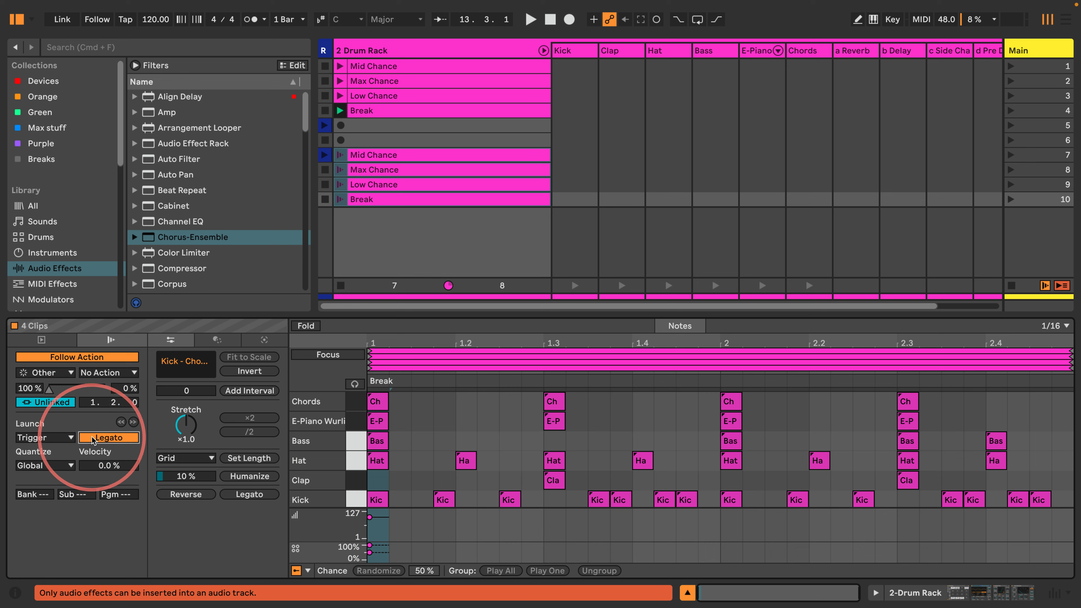
{"action": "left_click", "coordinate": [341, 156]}
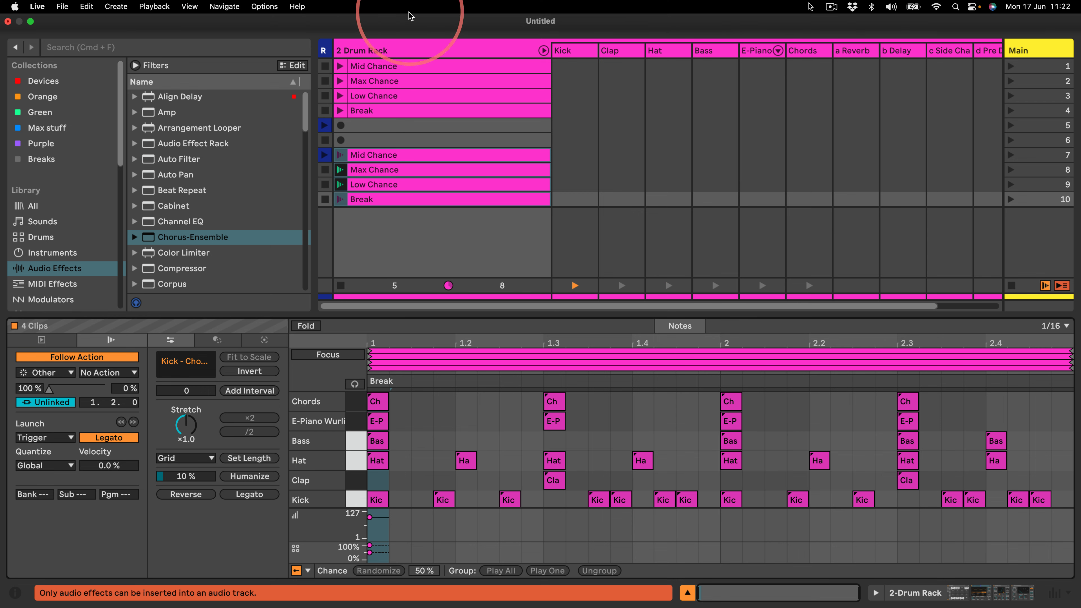
Widen the Resampling track, show the mixer beneath the session clips and arm the Resampling track for recording
{"action": "left_click_drag", "start_coordinate": [331, 49], "coordinate": [505, 50]}
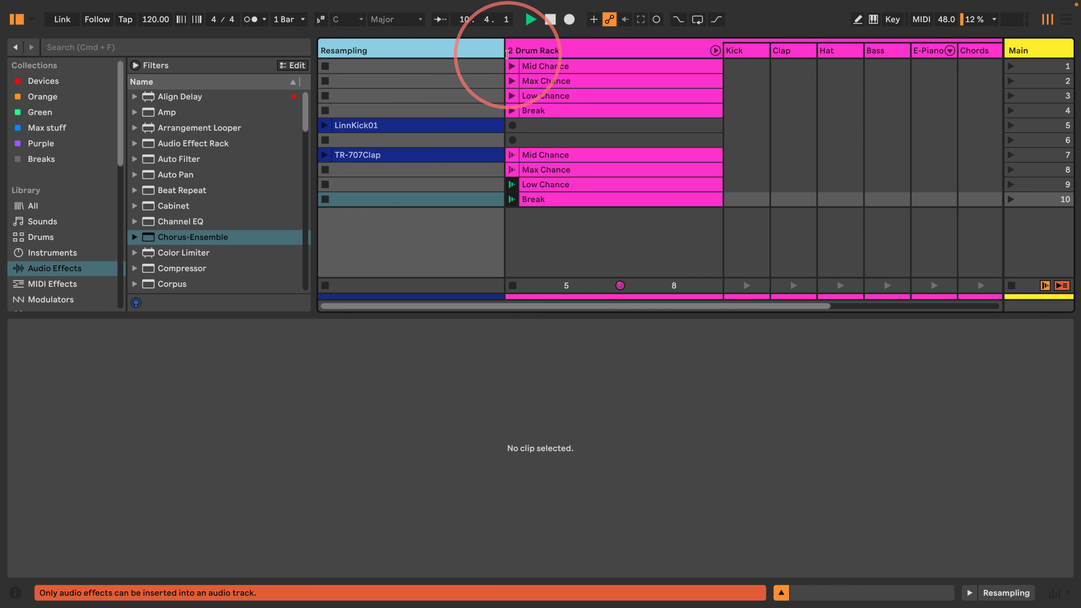
{"action": "left_click", "coordinate": [1056, 592]}
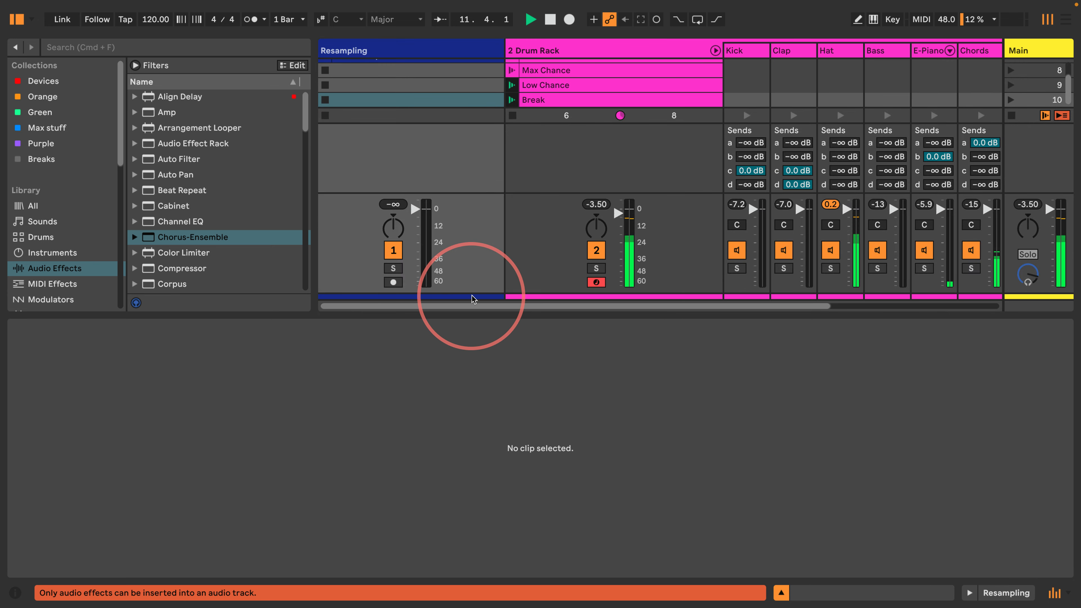
{"action": "left_click_drag", "start_coordinate": [451, 311], "coordinate": [434, 606]}
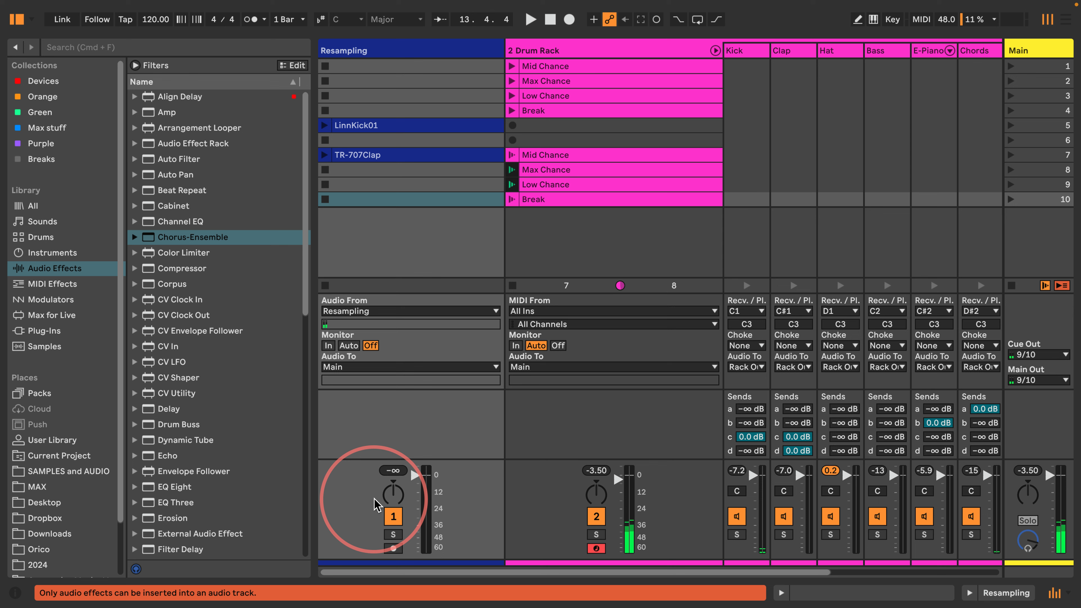
{"action": "left_click", "coordinate": [393, 549]}
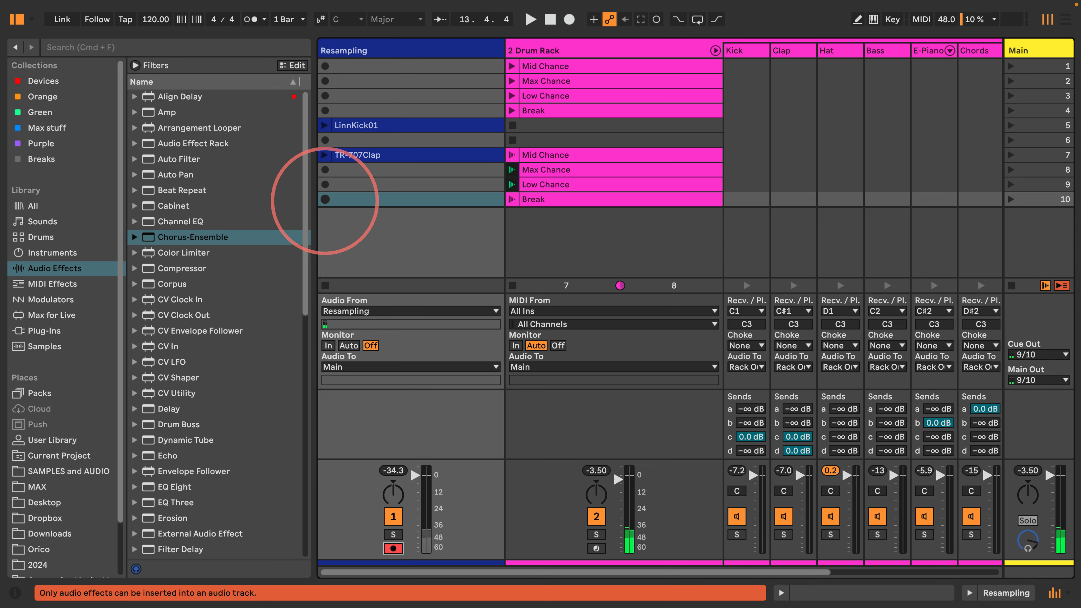
Record a trial take in scene 10 of the Resampling track and delete it
{"action": "left_click", "coordinate": [325, 199]}
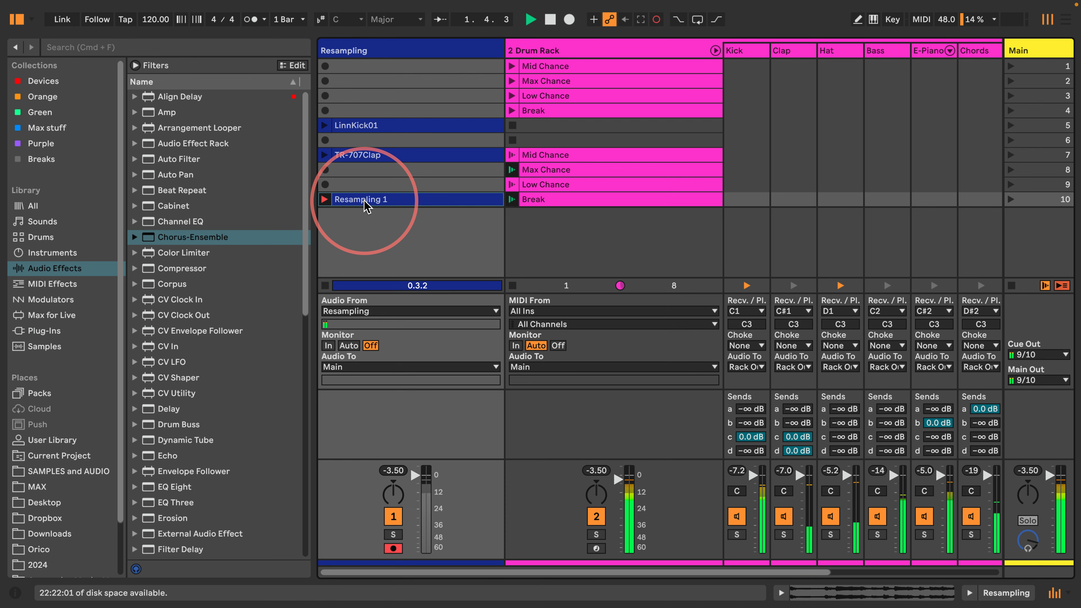
{"action": "double_click", "coordinate": [366, 208]}
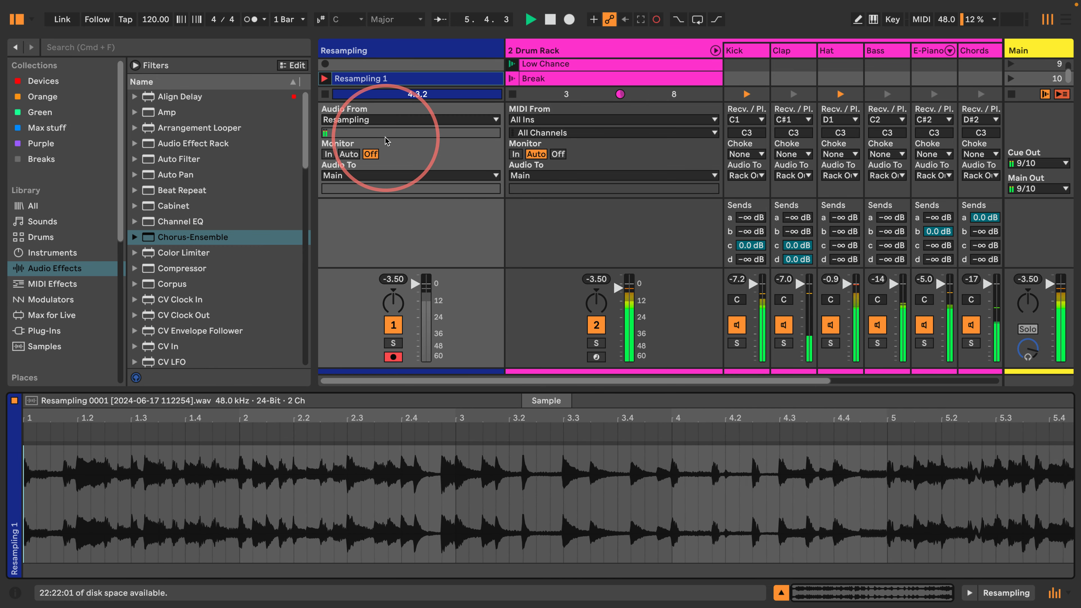
{"action": "key", "text": "space"}
{"action": "left_click", "coordinate": [385, 80]}
{"action": "key", "text": "Delete"}
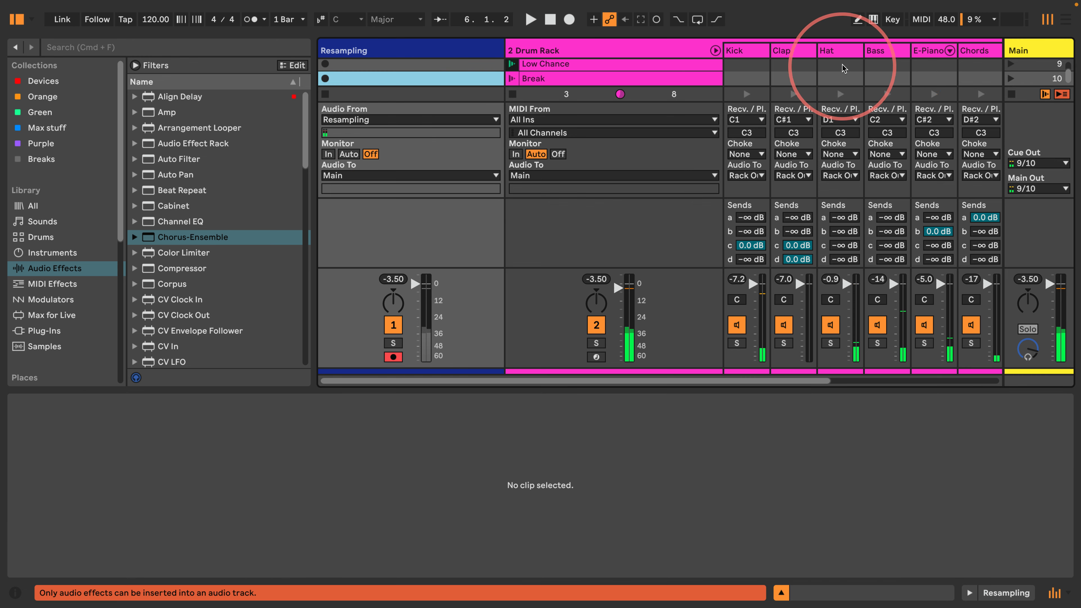
Enlarge the mixer and the Hat chain, lower the Hat volume to -11.6 dB and start playback
{"action": "left_click", "coordinate": [844, 68]}
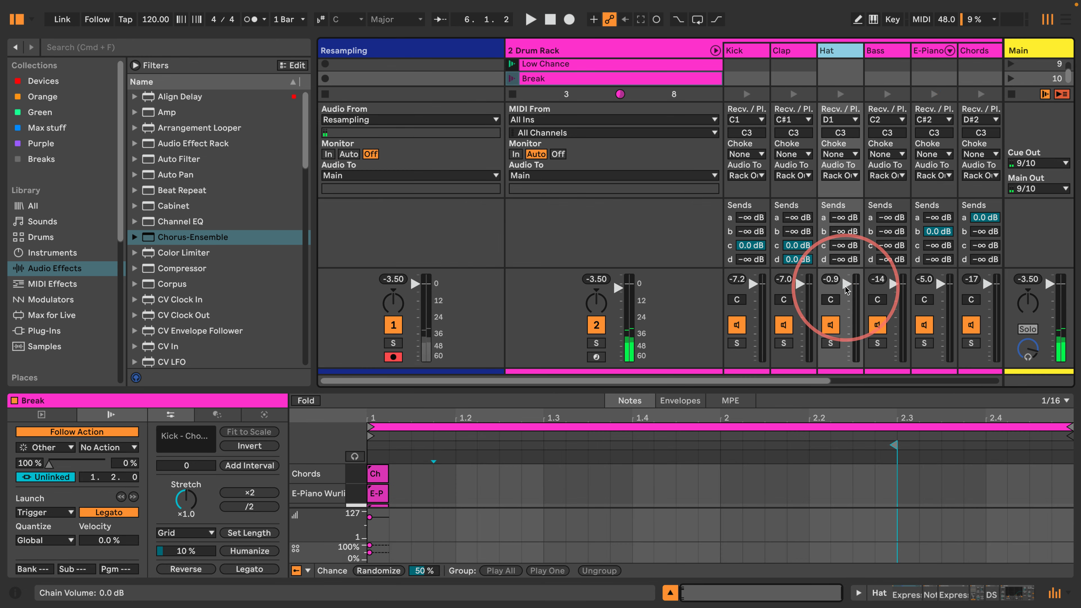
{"action": "left_click_drag", "start_coordinate": [846, 286], "coordinate": [821, 269]}
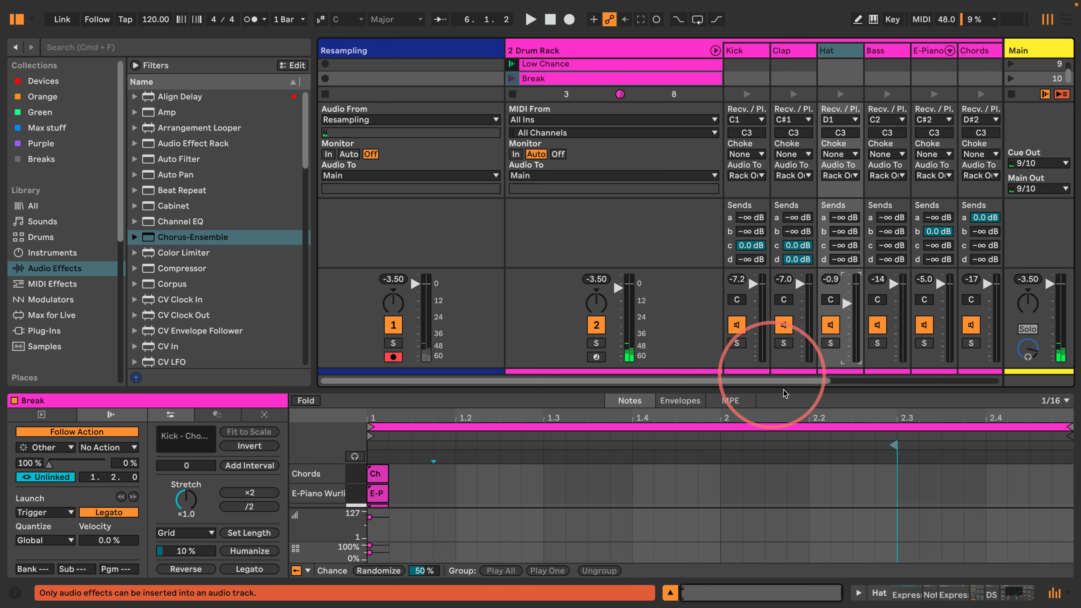
{"action": "left_click_drag", "start_coordinate": [786, 389], "coordinate": [782, 582]}
{"action": "left_click_drag", "start_coordinate": [849, 491], "coordinate": [849, 212]}
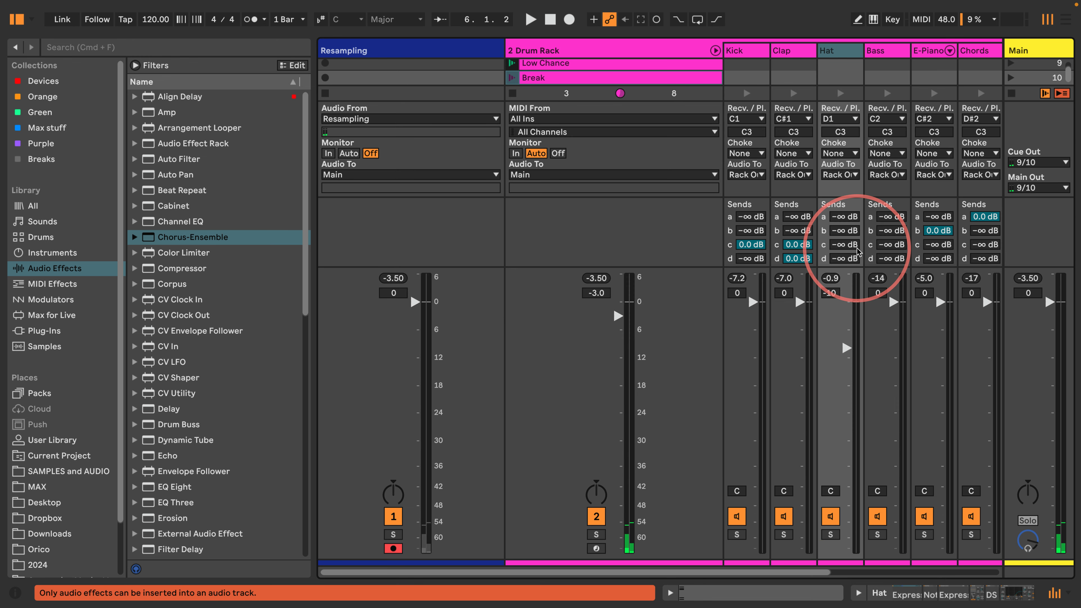
{"action": "left_click_drag", "start_coordinate": [864, 51], "coordinate": [894, 53]}
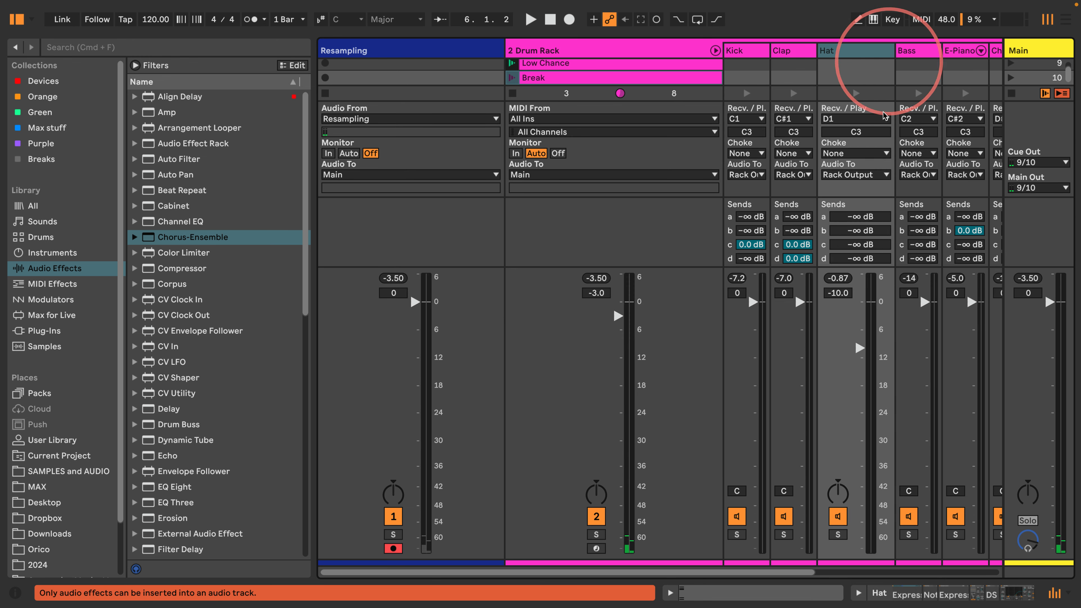
{"action": "left_click_drag", "start_coordinate": [858, 348], "coordinate": [858, 355]}
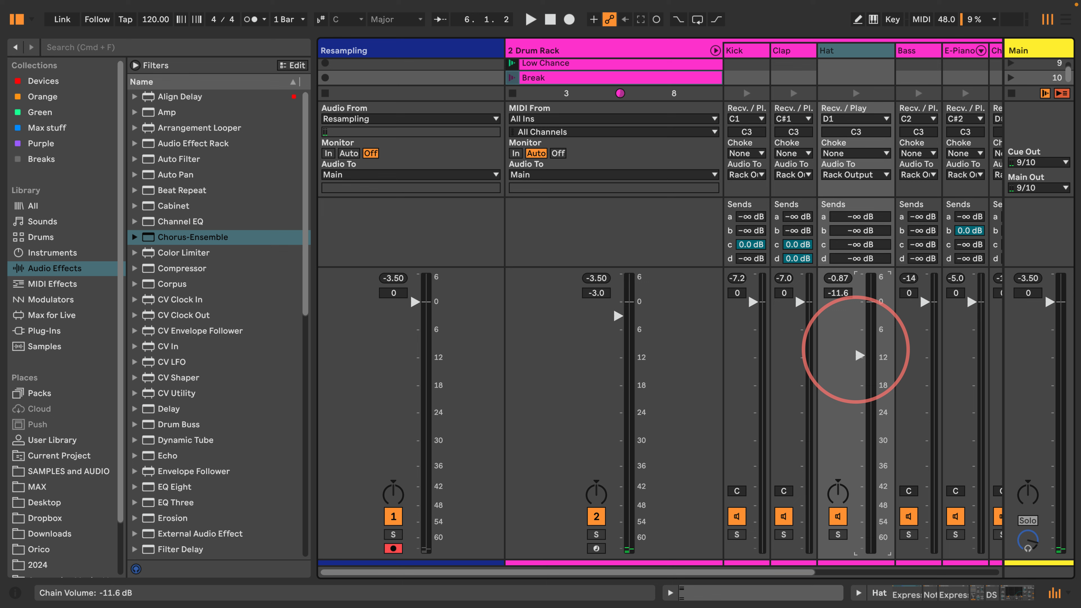
{"action": "key", "text": "space"}
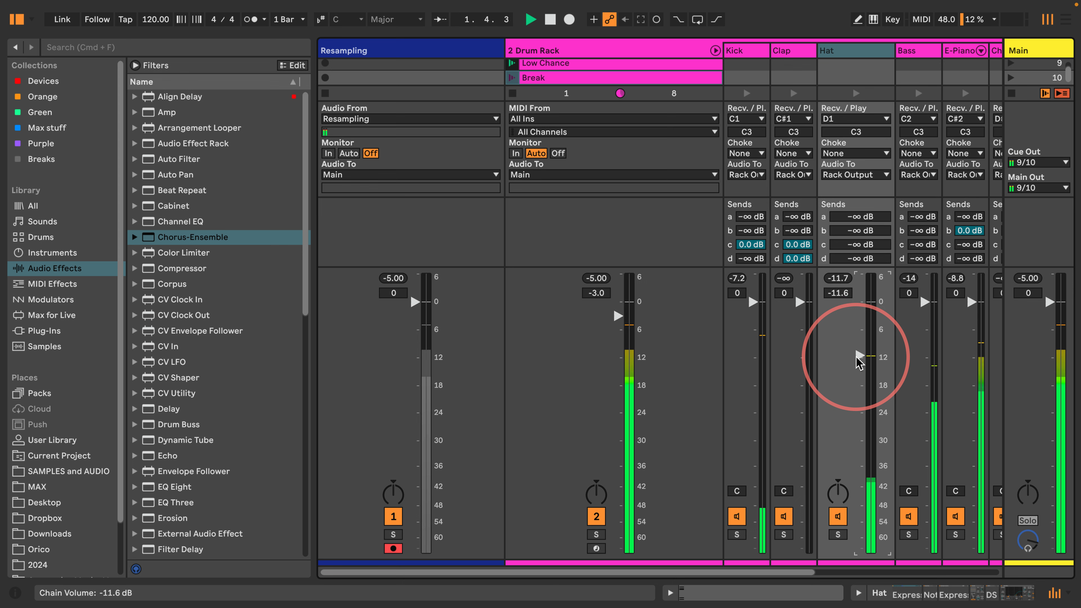
Hide the mixer and start recording a new take in scene 10 of the Resampling track
{"action": "left_click_drag", "start_coordinate": [857, 357], "coordinate": [1014, 576]}
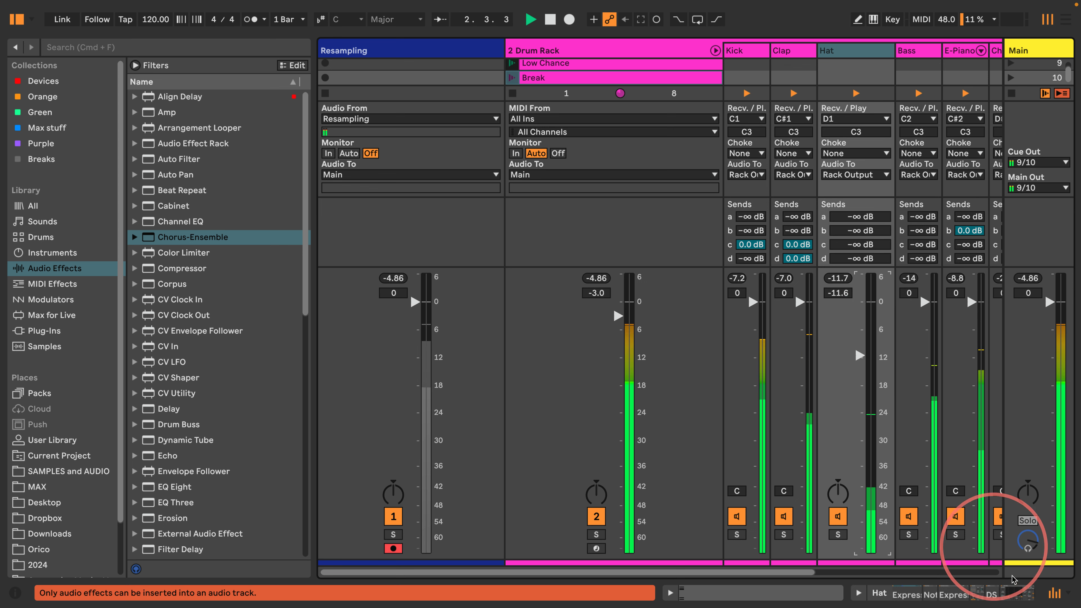
{"action": "left_click", "coordinate": [1054, 592]}
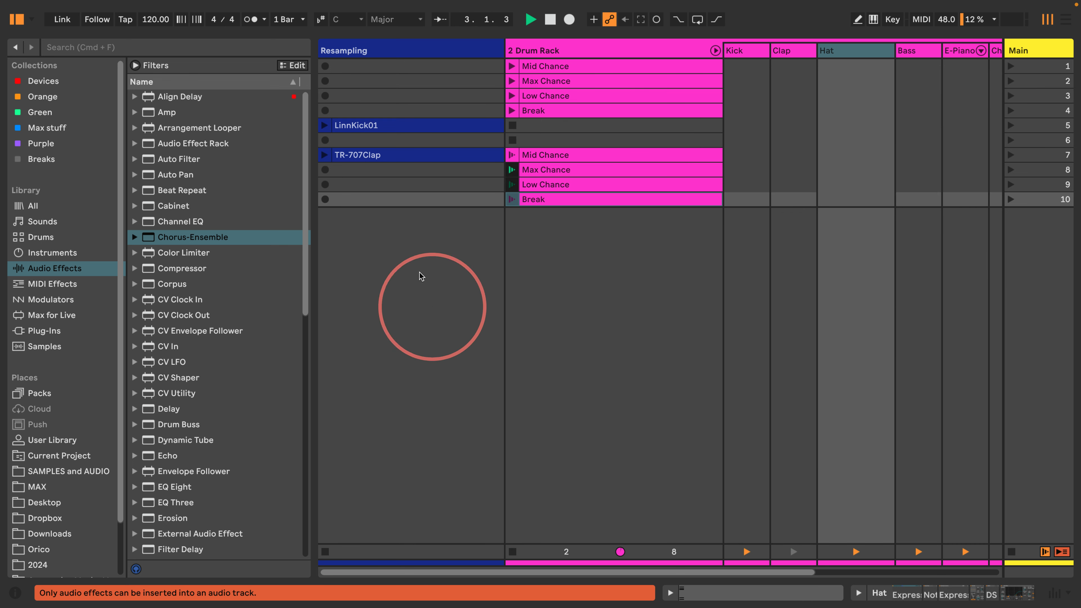
{"action": "left_click", "coordinate": [369, 203]}
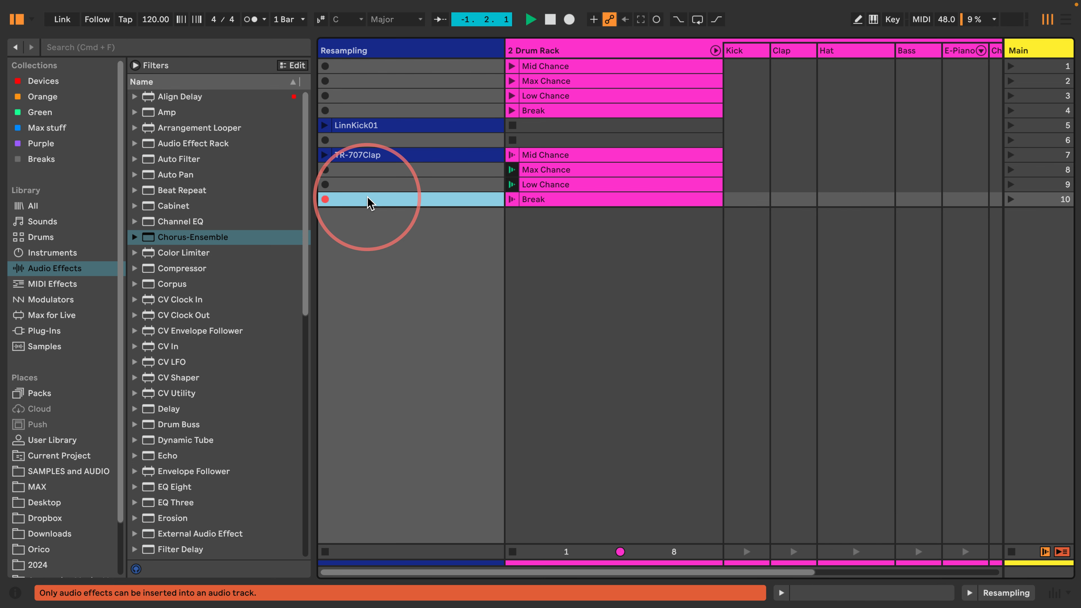